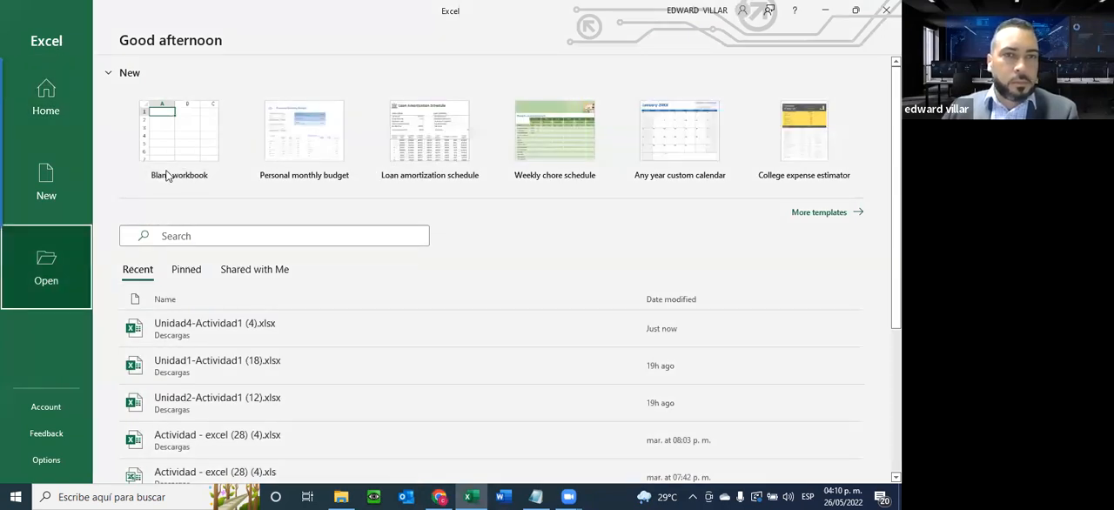
pyautogui.click(442, 225)
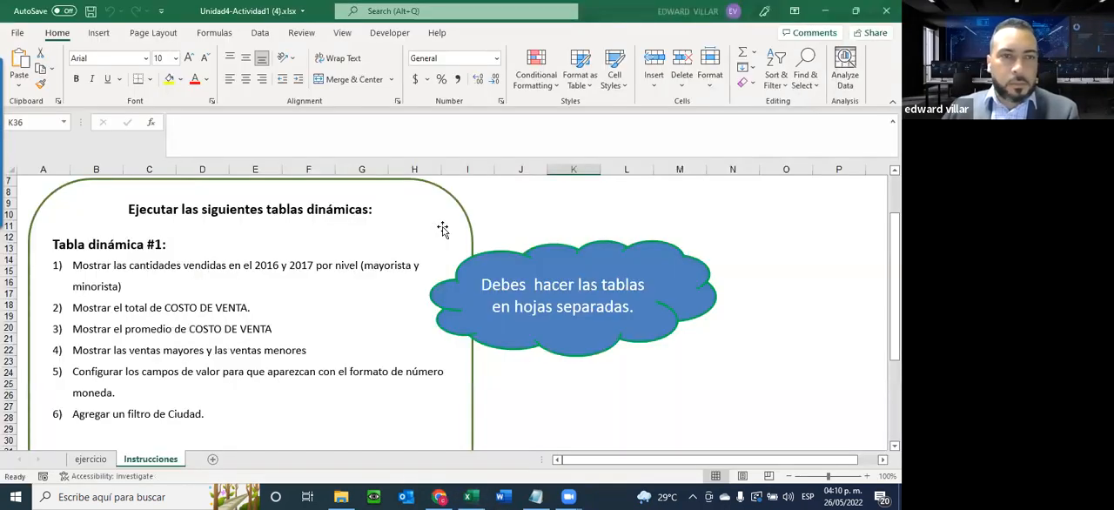
pyautogui.click(18, 32)
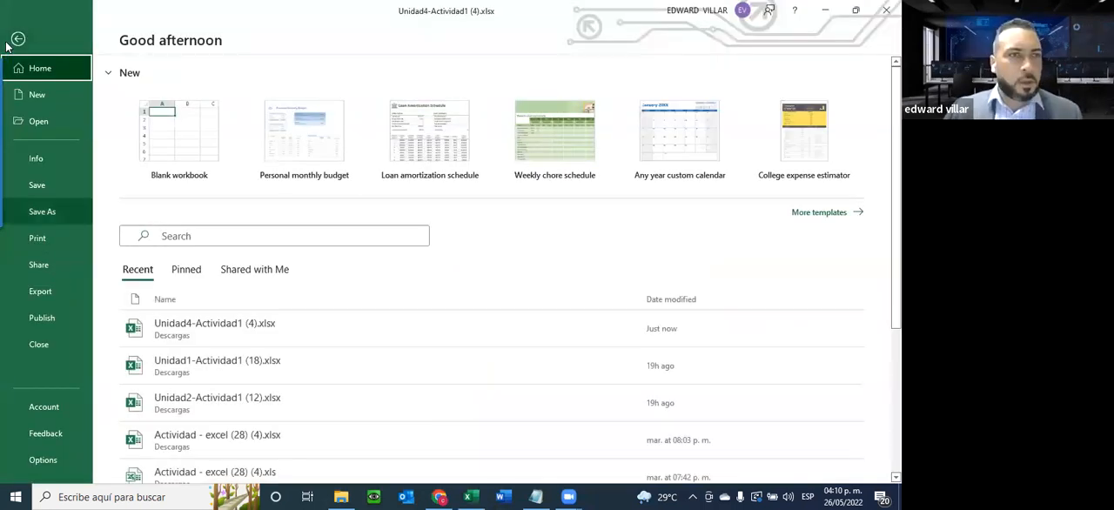
pyautogui.click(5, 40)
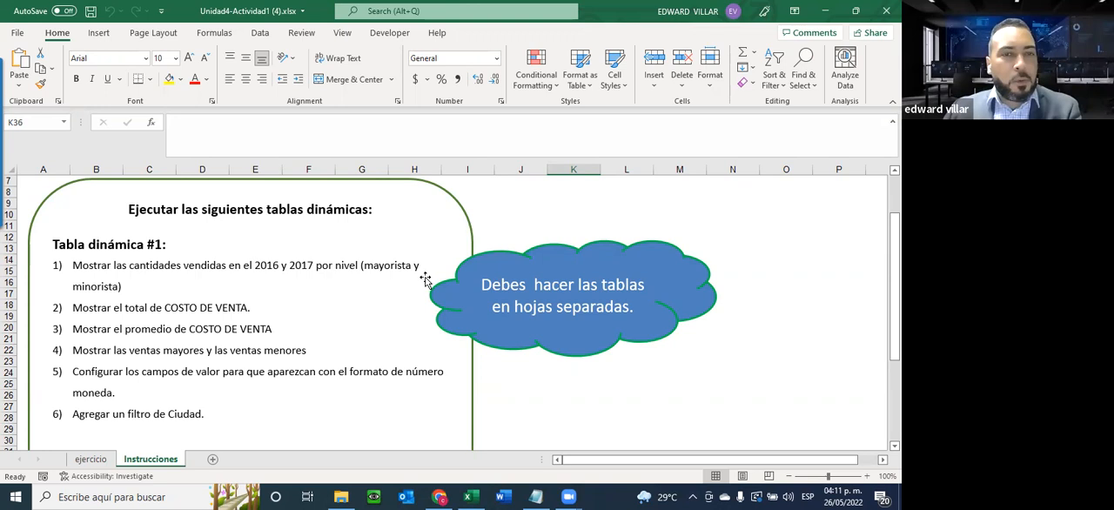
# Insert a pivot table on a new worksheet from the sales data in ejercicio!$A$1:$J$3300
pyautogui.click(81, 462)
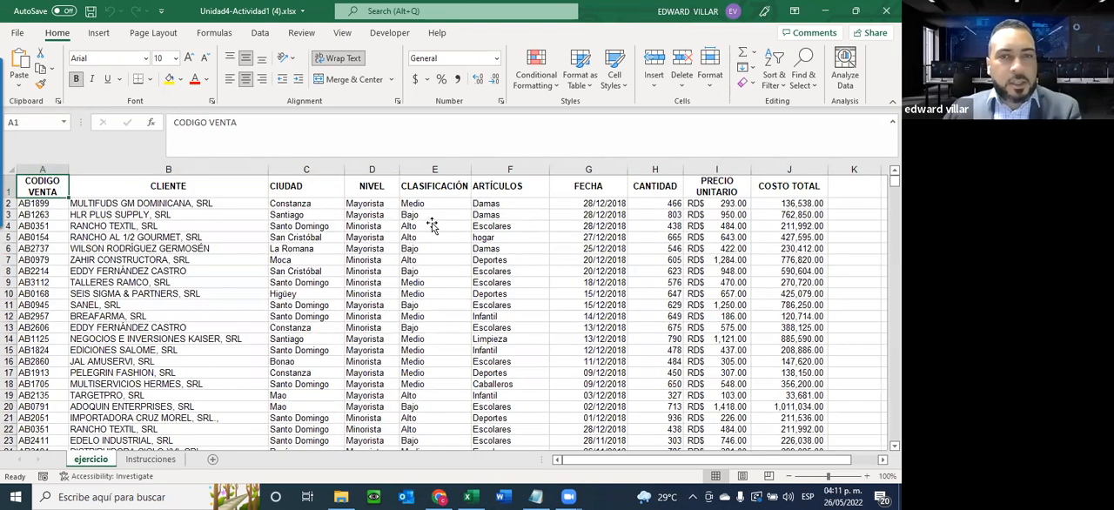
pyautogui.click(411, 226)
pyautogui.click(115, 234)
pyautogui.press('Up')
pyautogui.press('Up')
pyautogui.press('Left')
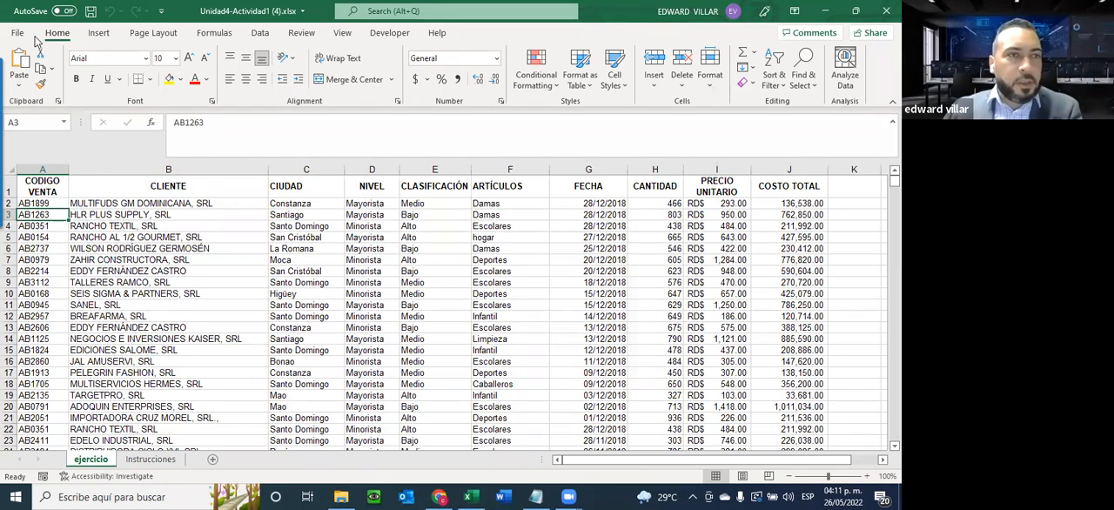
pyautogui.scroll(-1, 35, 59)
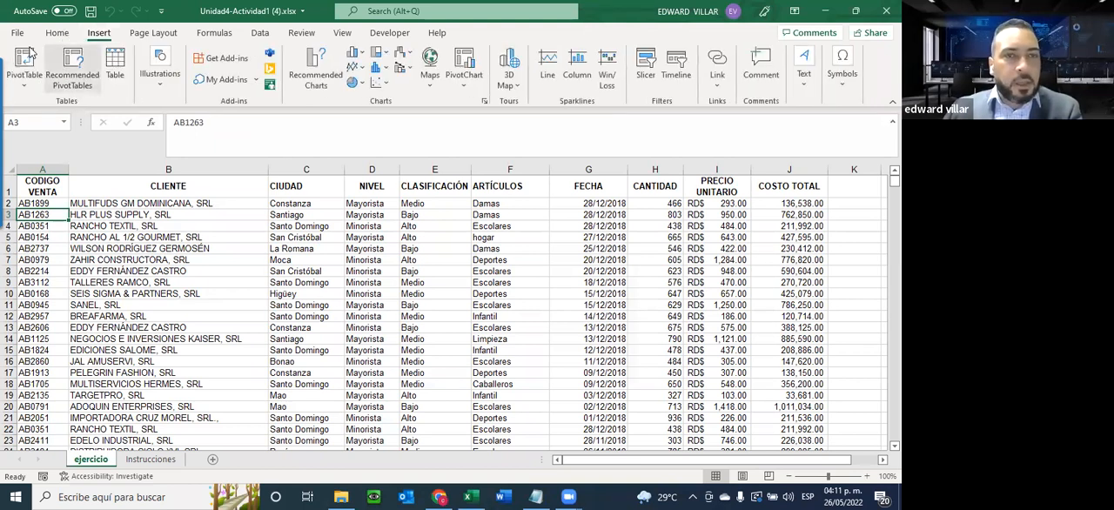
pyautogui.click(26, 60)
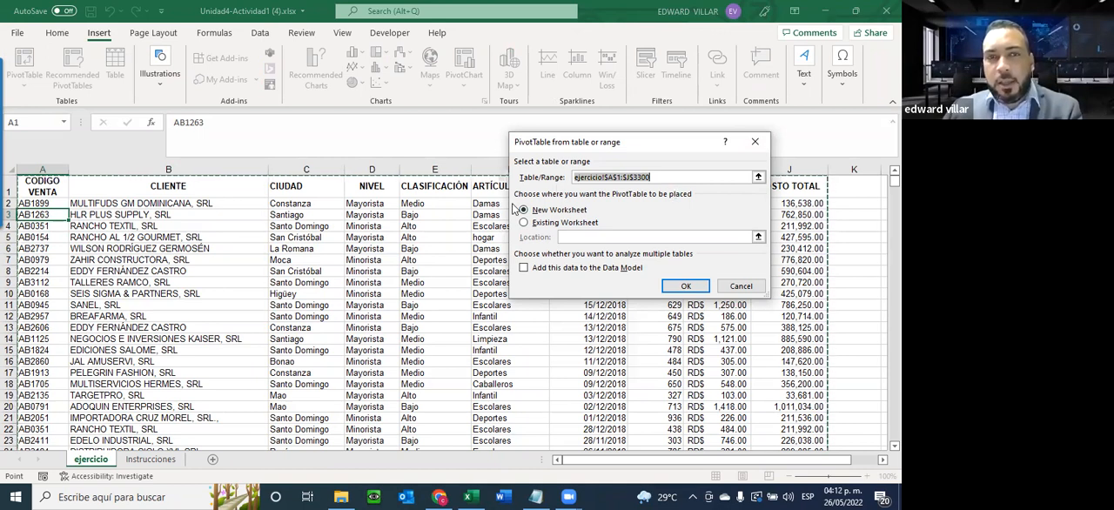
pyautogui.click(489, 80)
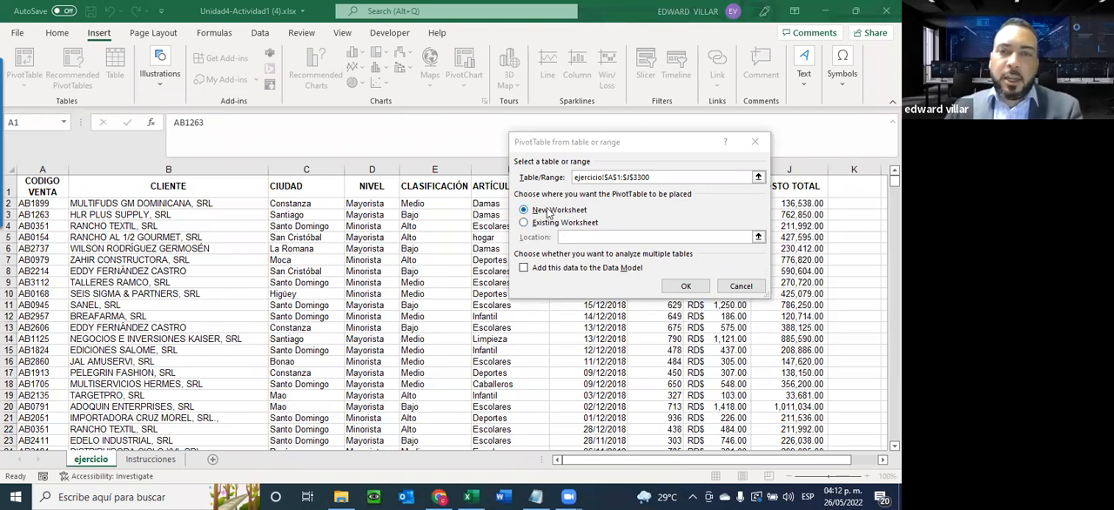
pyautogui.click(686, 286)
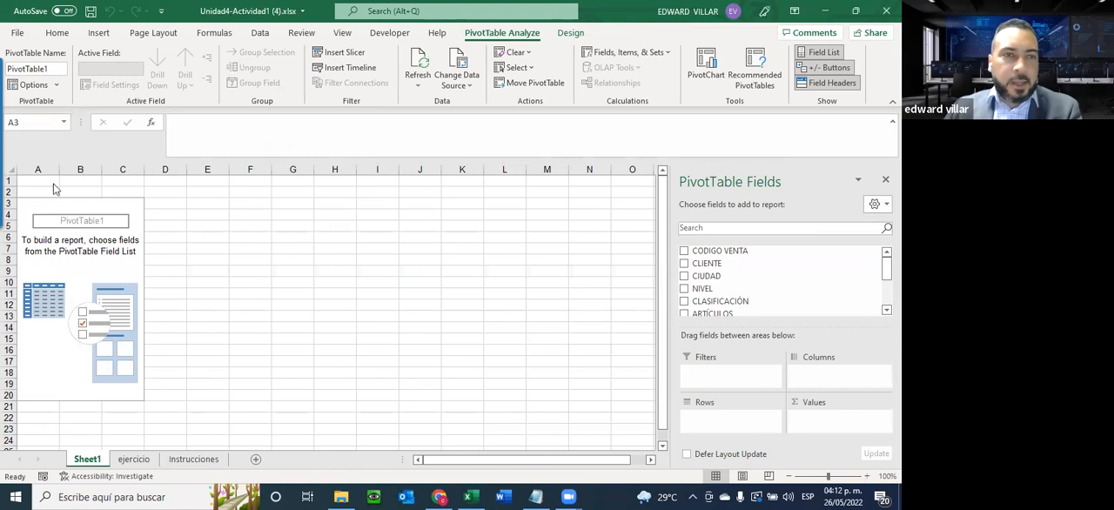
pyautogui.click(38, 252)
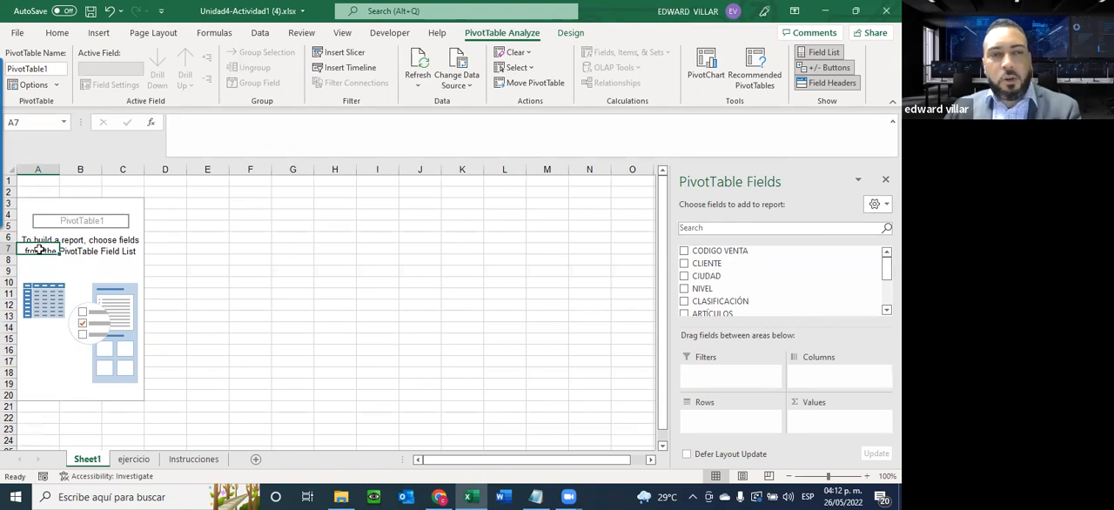
pyautogui.click(364, 193)
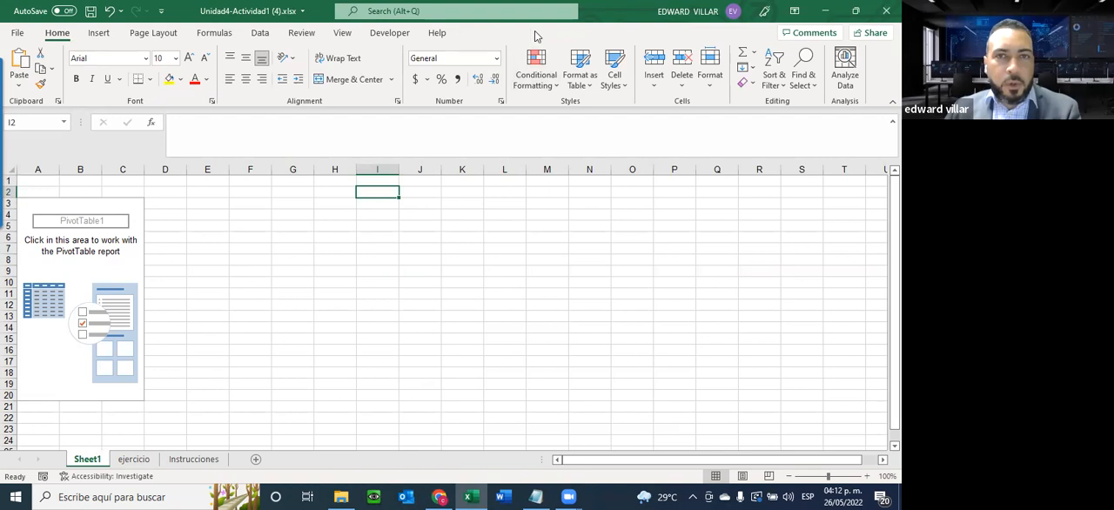
pyautogui.click(78, 239)
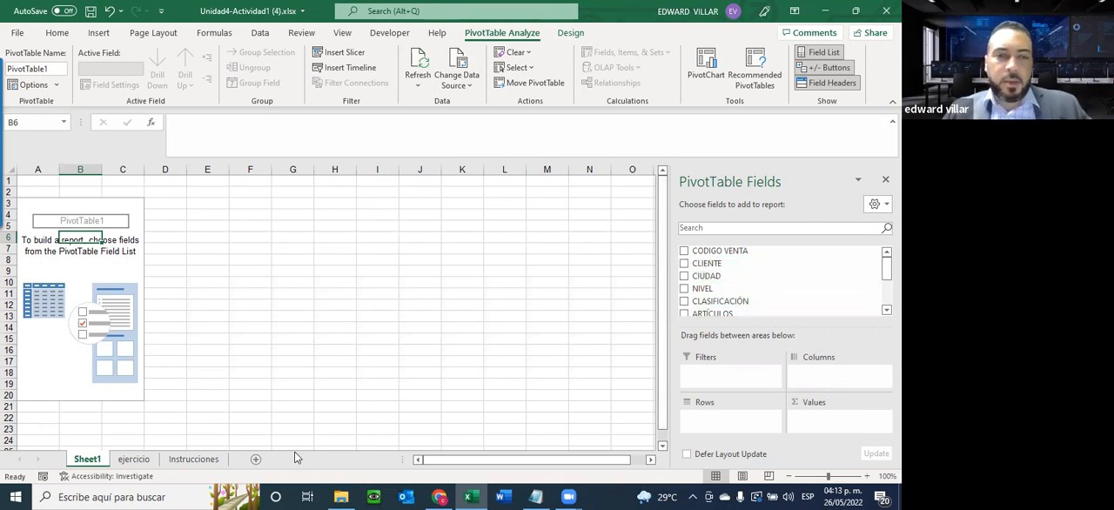
# Check the requirements on the Instrucciones sheet and add the FECHA field to the rows of the pivot table on Sheet1
pyautogui.click(193, 458)
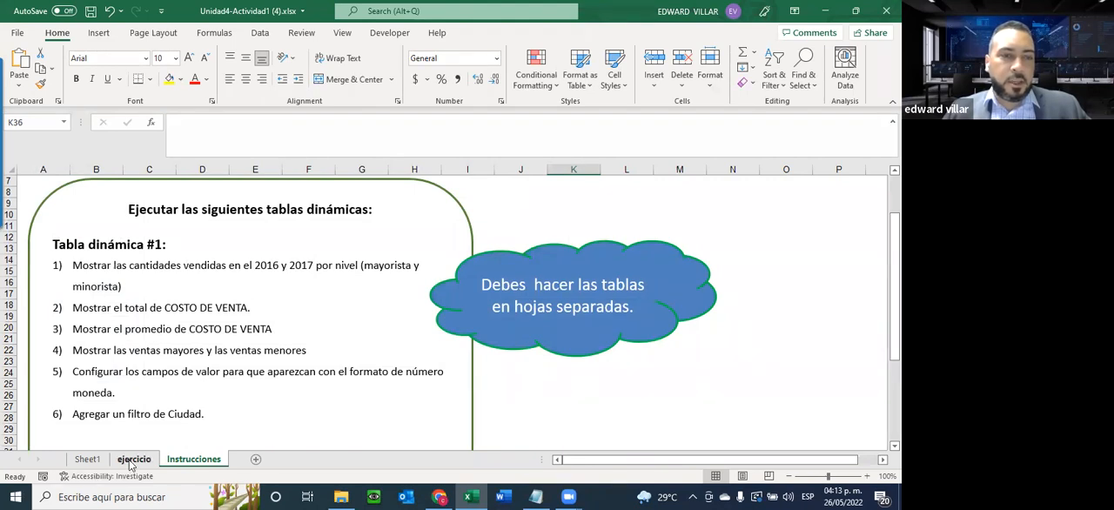
pyautogui.click(85, 458)
pyautogui.scroll(-3, 758, 266)
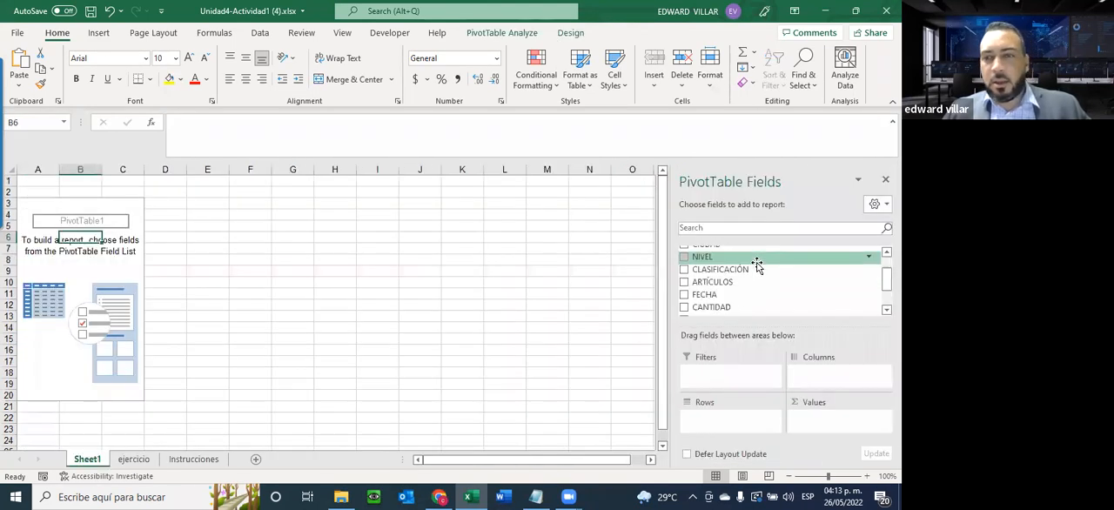
pyautogui.scroll(2, 758, 266)
pyautogui.moveTo(706, 287); pyautogui.dragTo(705, 425)
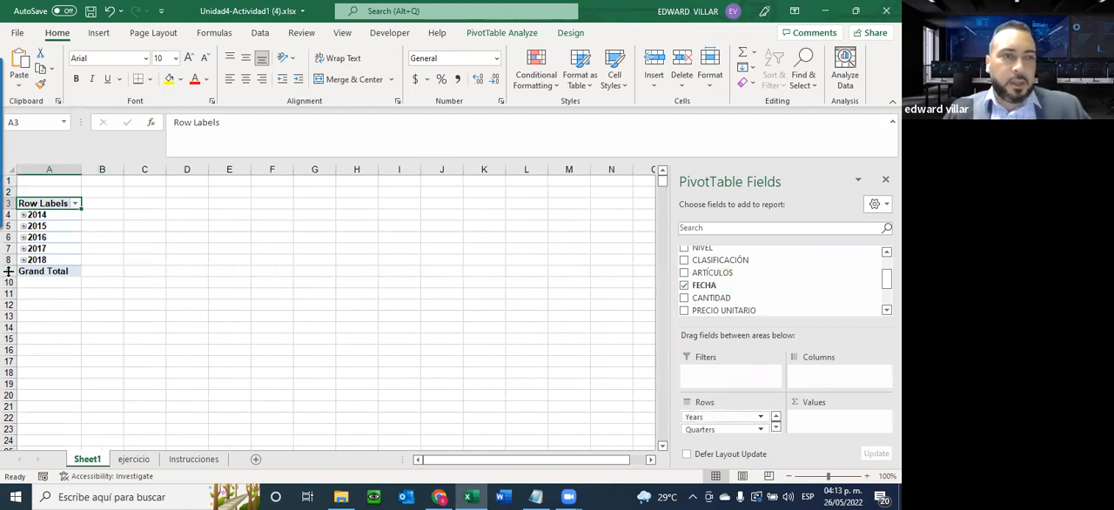
# Recheck the Instrucciones sheet and add the FECHA field to the pivot table's values as a count
pyautogui.click(174, 460)
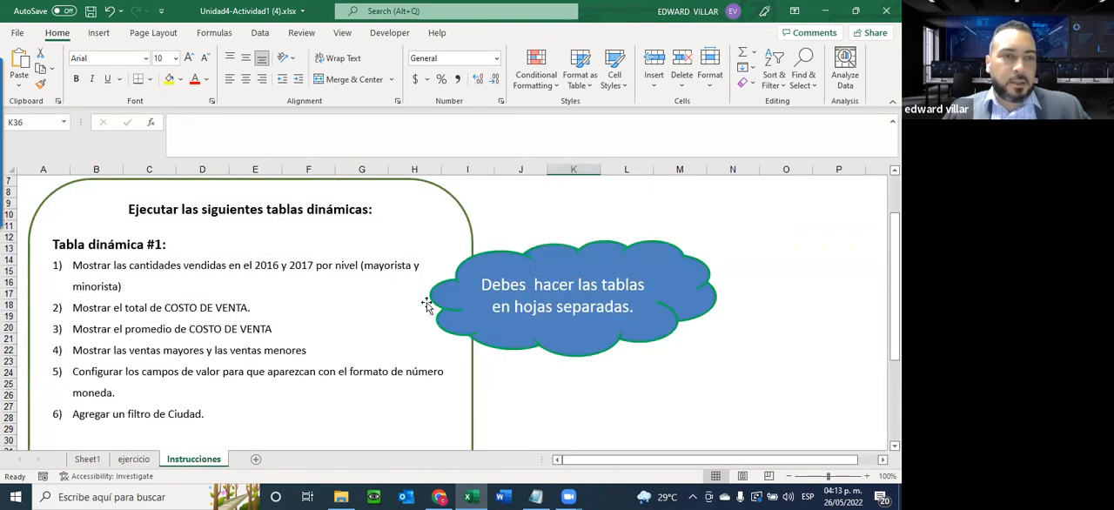
pyautogui.click(97, 459)
pyautogui.moveTo(702, 274); pyautogui.dragTo(802, 416)
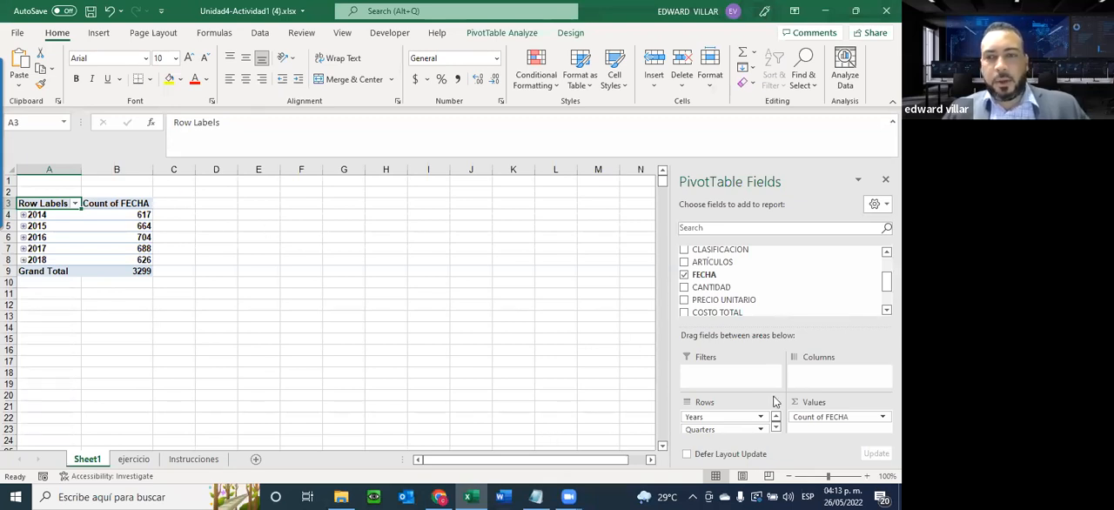
pyautogui.scroll(-2, 49, 315)
pyautogui.scroll(2, 54, 308)
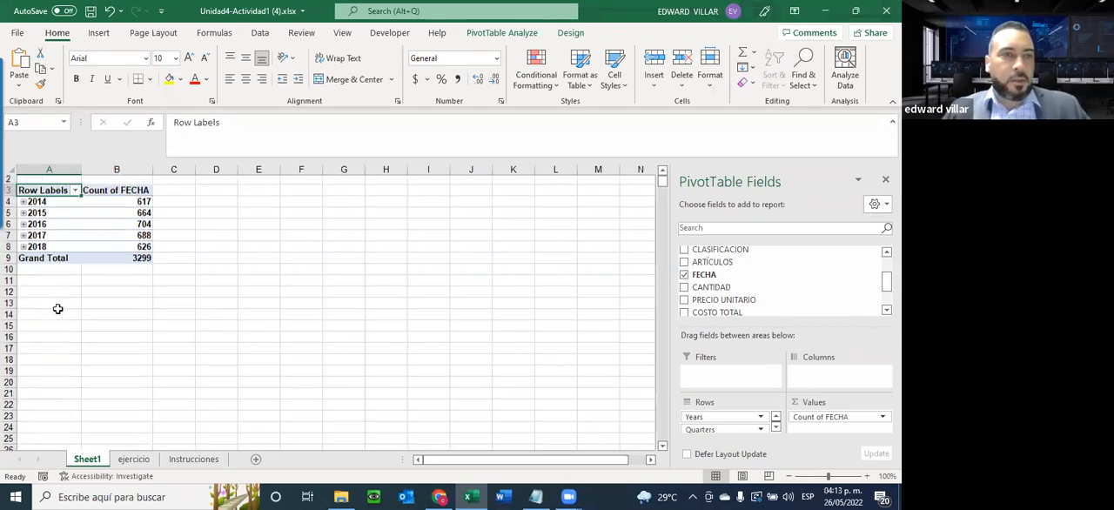
# Examine the pivot table's year rows and their counts against the years requested on the Instrucciones sheet
pyautogui.click(29, 224)
pyautogui.click(33, 215)
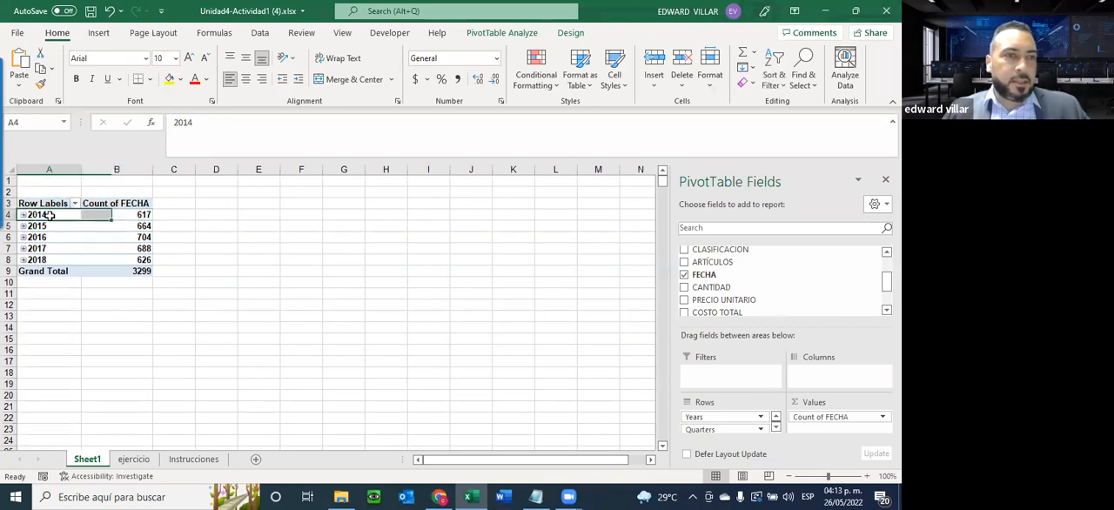
pyautogui.click(35, 227)
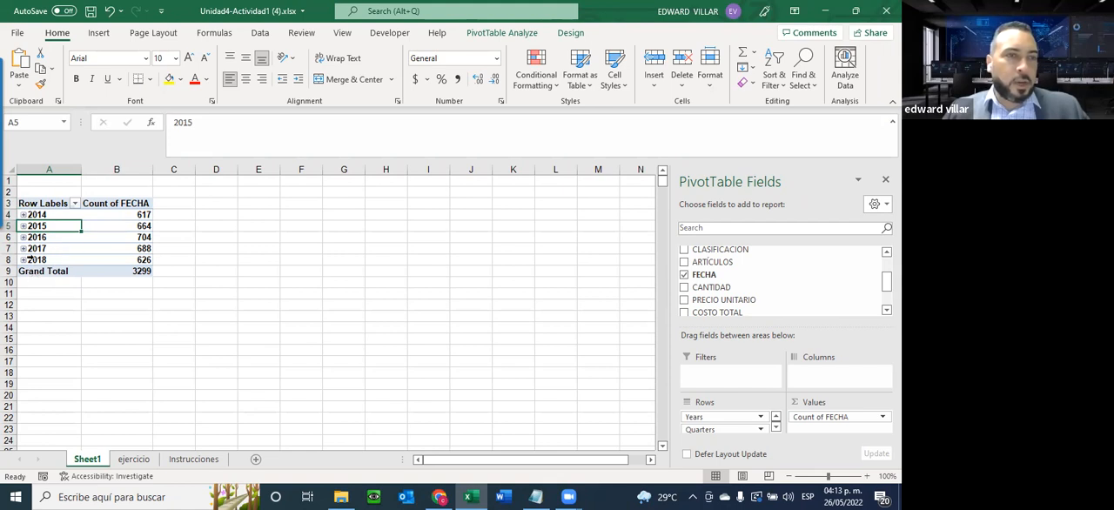
pyautogui.click(298, 222)
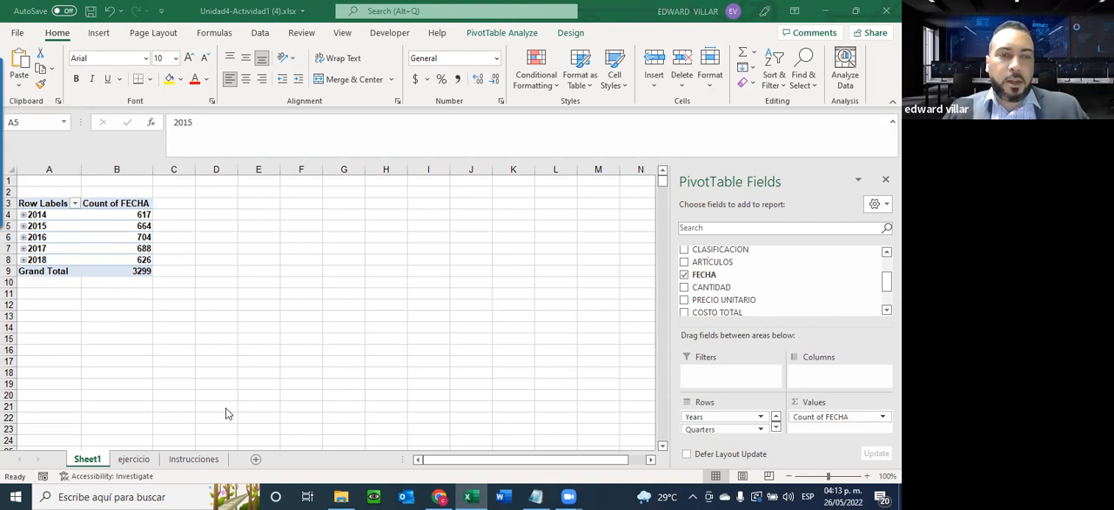
pyautogui.click(193, 458)
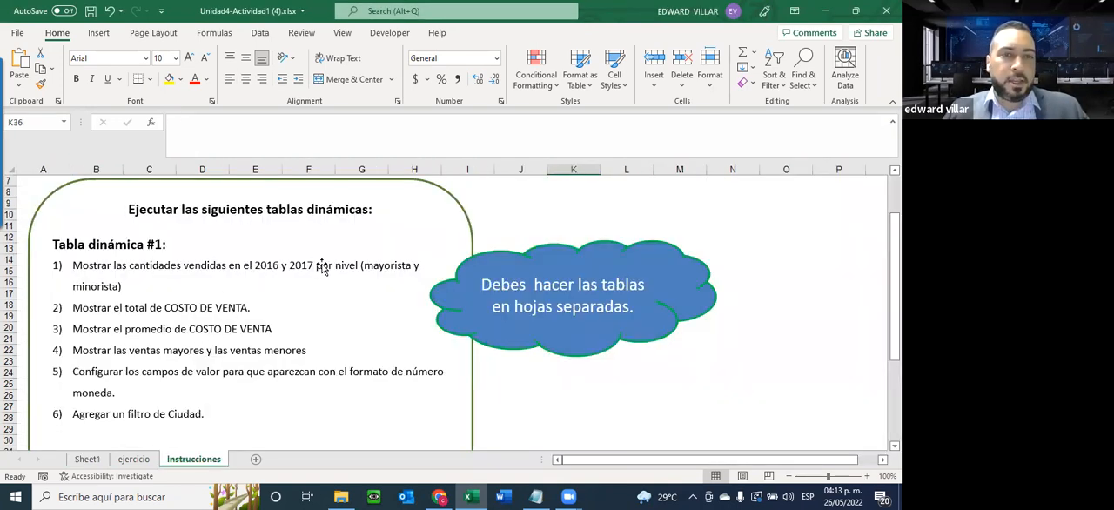
pyautogui.click(87, 459)
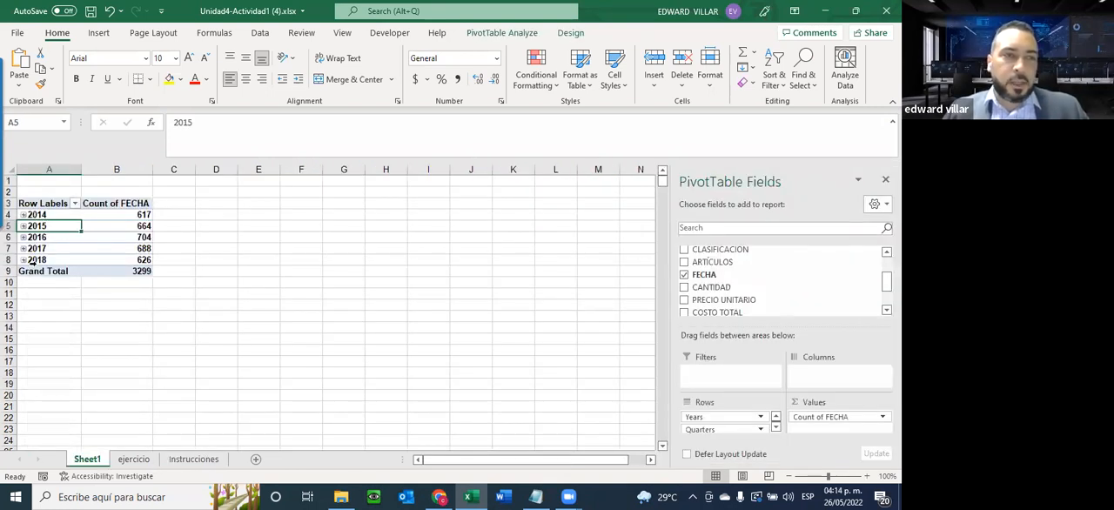
pyautogui.click(28, 214)
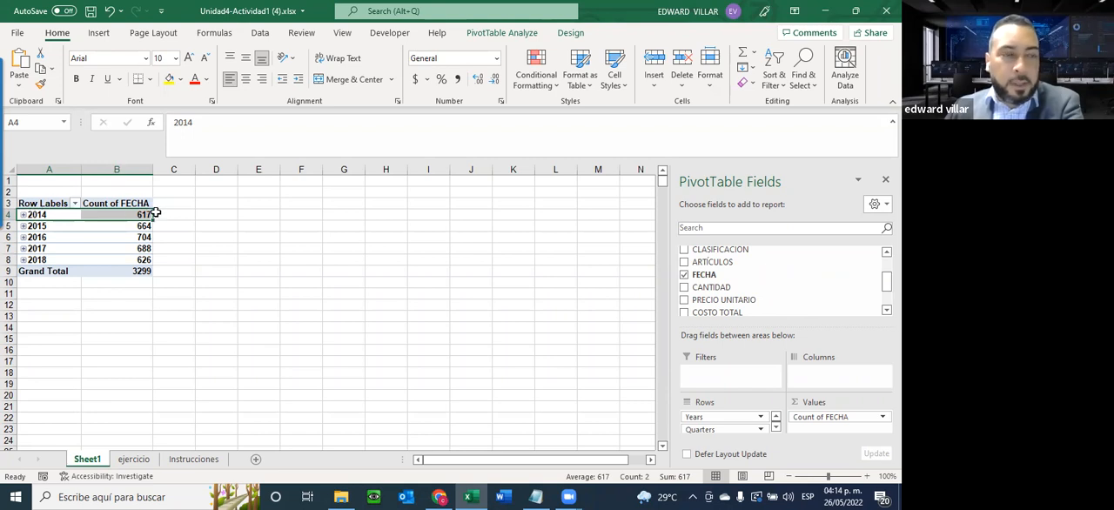
pyautogui.click(62, 215)
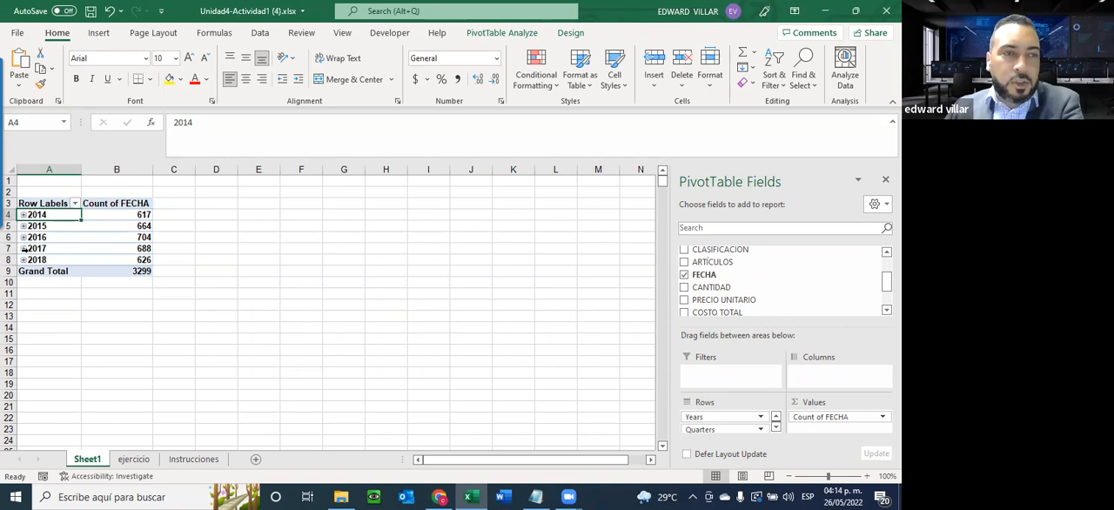
pyautogui.click(63, 223)
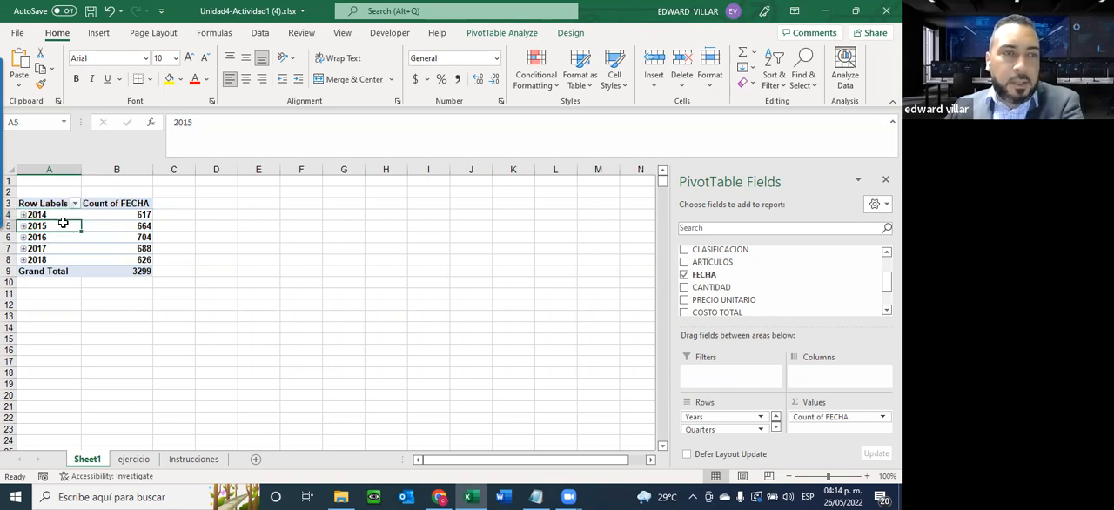
pyautogui.click(60, 236)
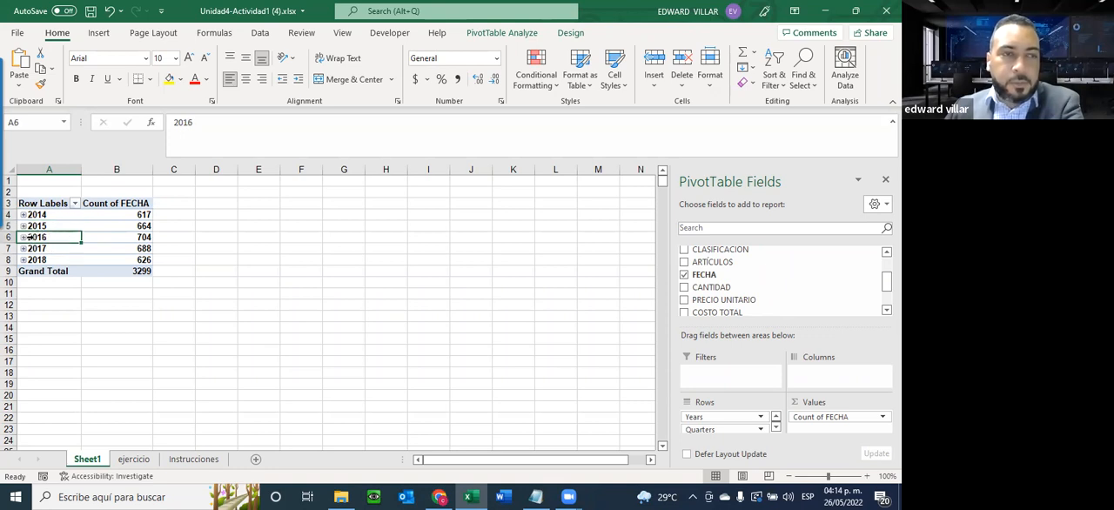
pyautogui.hotkey('shift', 'Right')
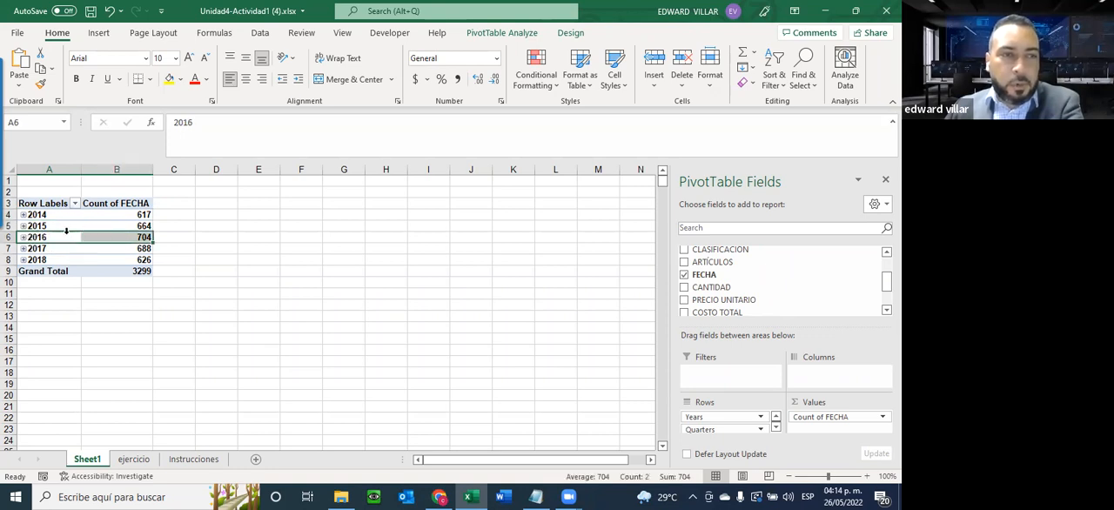
pyautogui.click(65, 232)
# Open the date grouping settings for the year rows, turn off the automatic start and end dates, and set the start to 01/01/2016
pyautogui.click(62, 240)
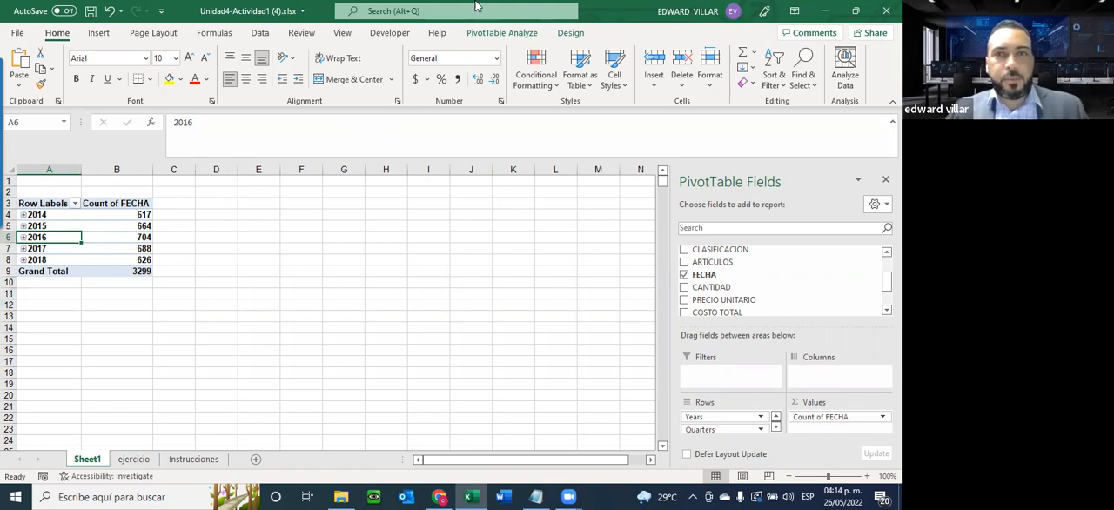
pyautogui.click(512, 35)
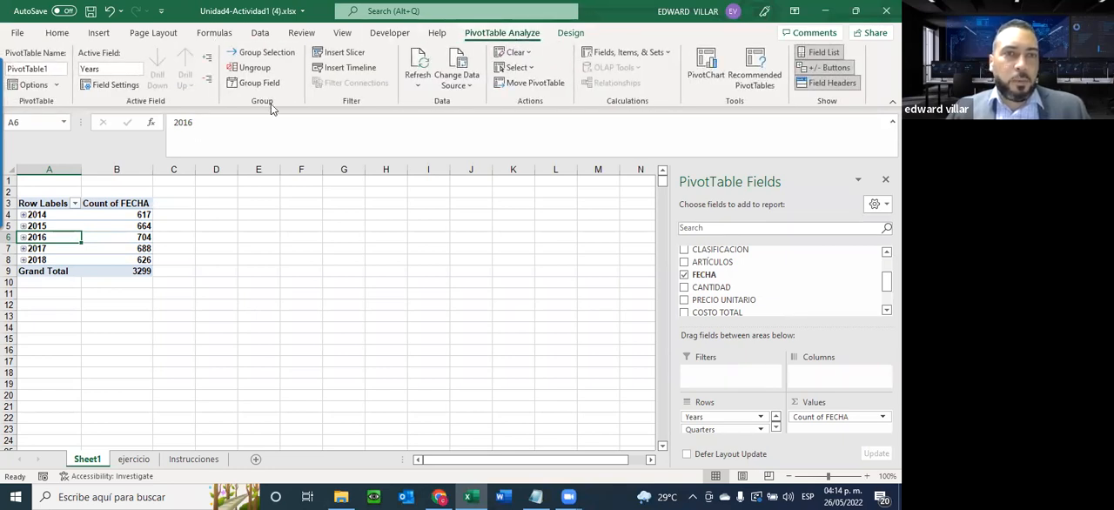
pyautogui.click(244, 83)
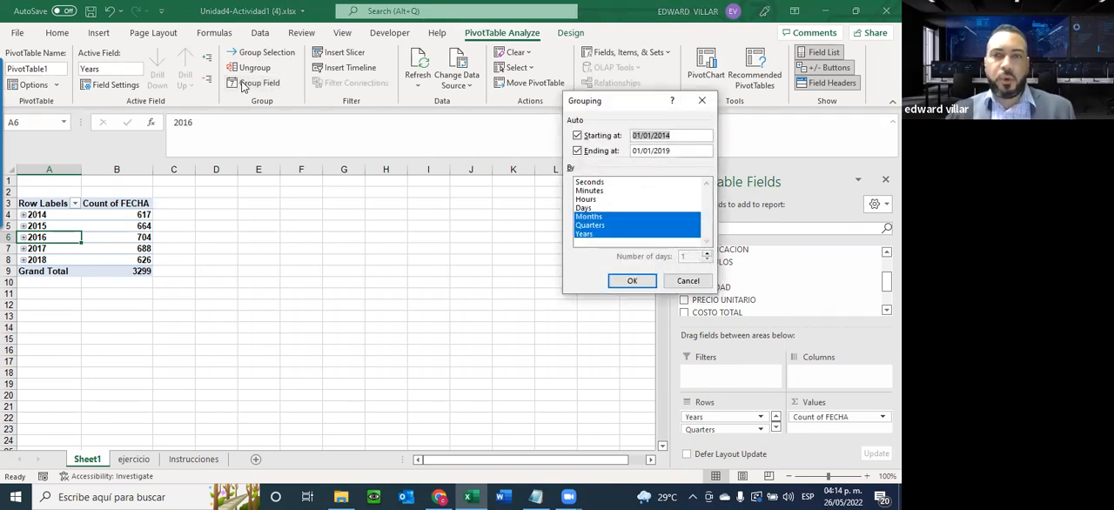
pyautogui.click(578, 136)
pyautogui.click(578, 152)
pyautogui.click(674, 135)
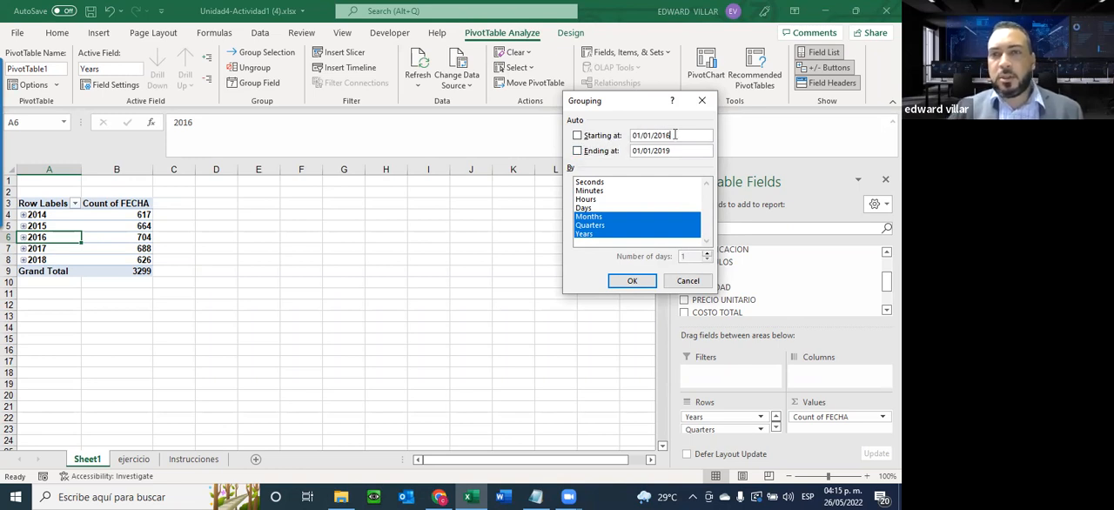
# Set the ending date of the date grouping to 31/12/2017
pyautogui.doubleClick(640, 150)
pyautogui.click(640, 152)
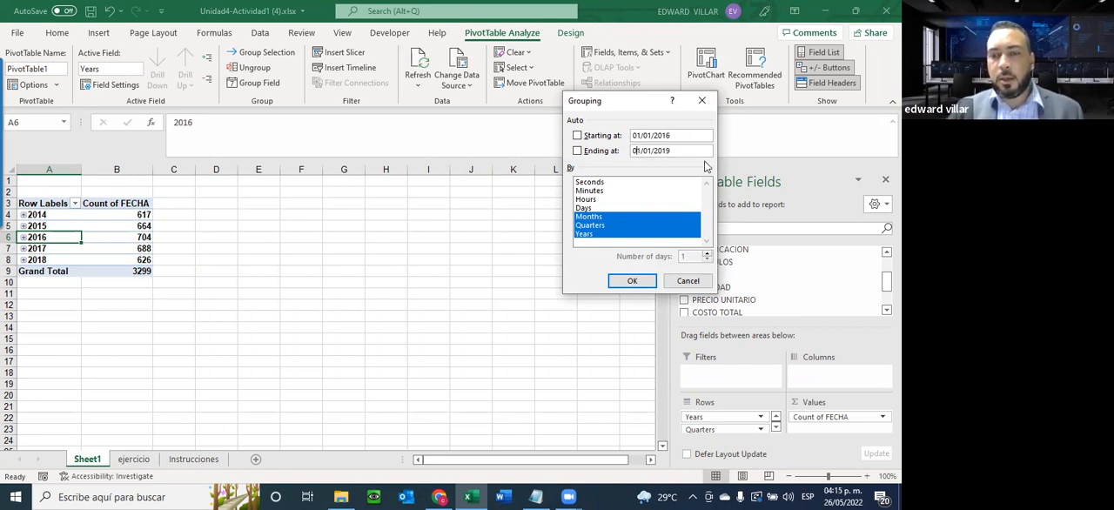
pyautogui.press('Delete')
pyautogui.press('Delete')
pyautogui.press('Delete')
pyautogui.write('31')
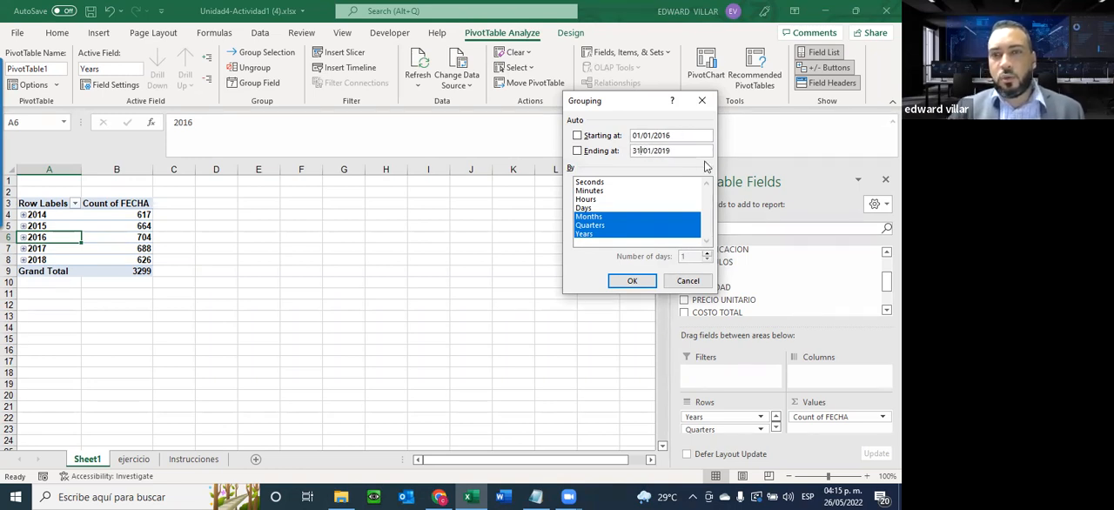
pyautogui.press('Delete')
pyautogui.write('2')
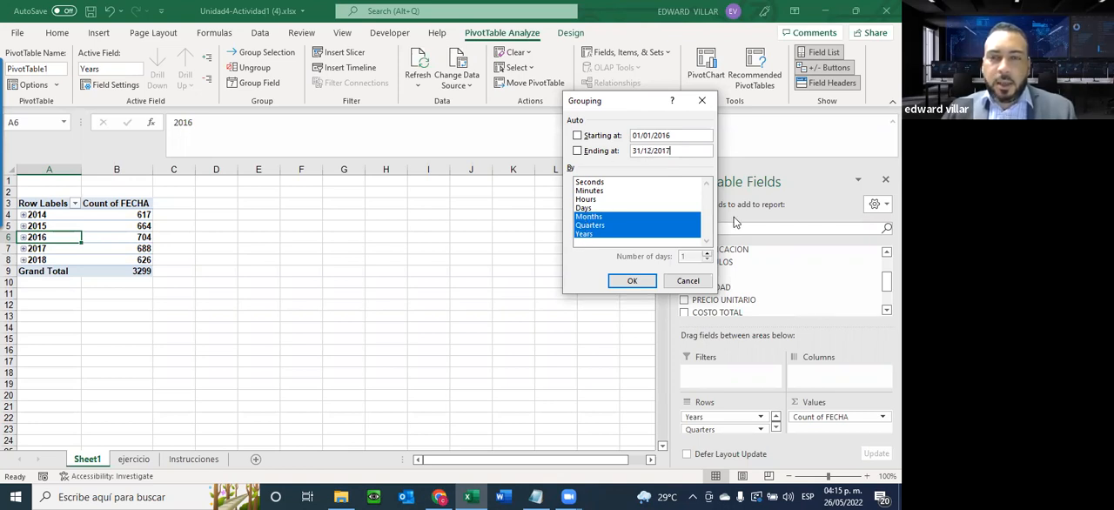
# Exclude quarters from the date grouping, apply it by months and years, and collapse all the year and out-of-range rows
pyautogui.click(591, 228)
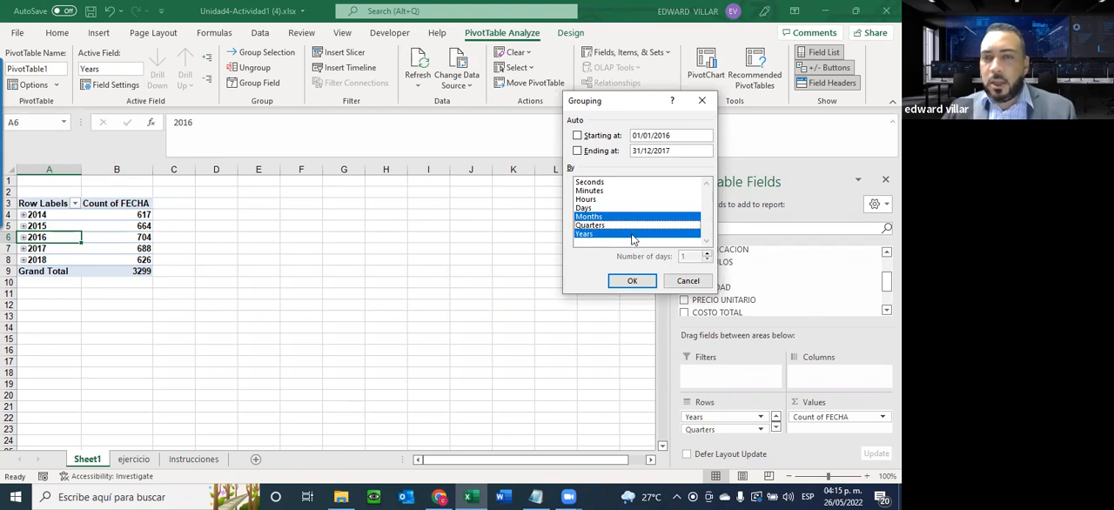
pyautogui.click(630, 281)
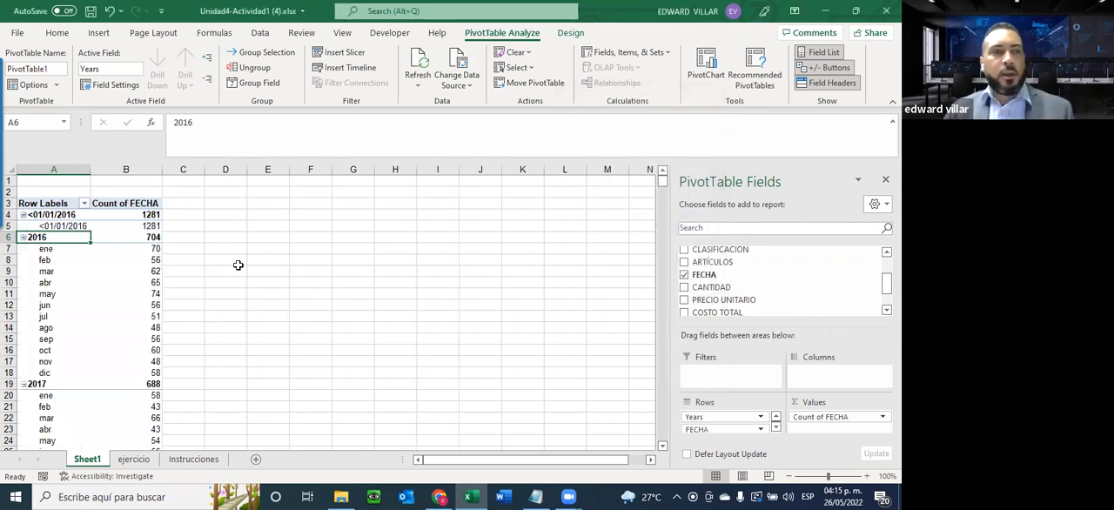
pyautogui.click(24, 215)
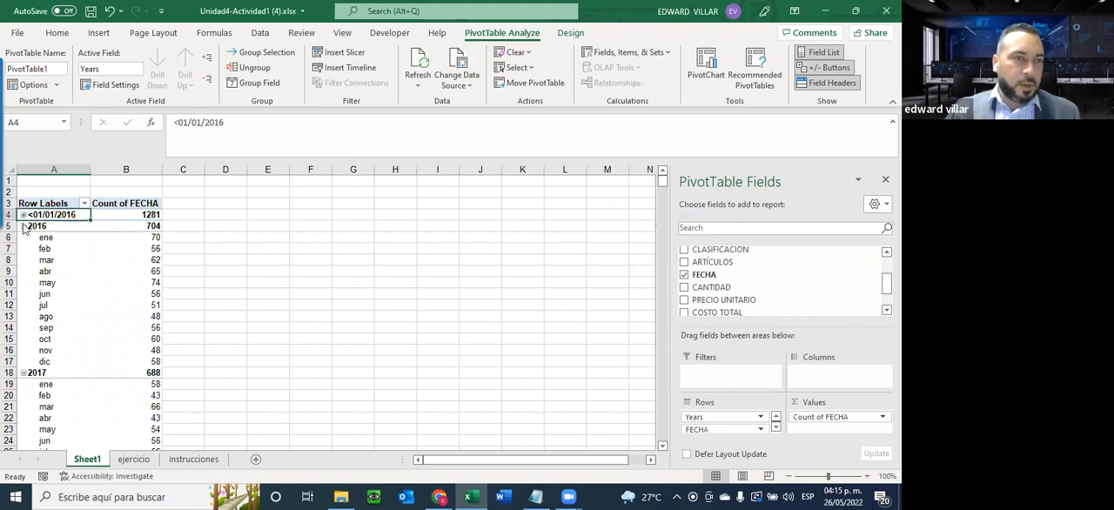
pyautogui.click(24, 227)
pyautogui.click(24, 237)
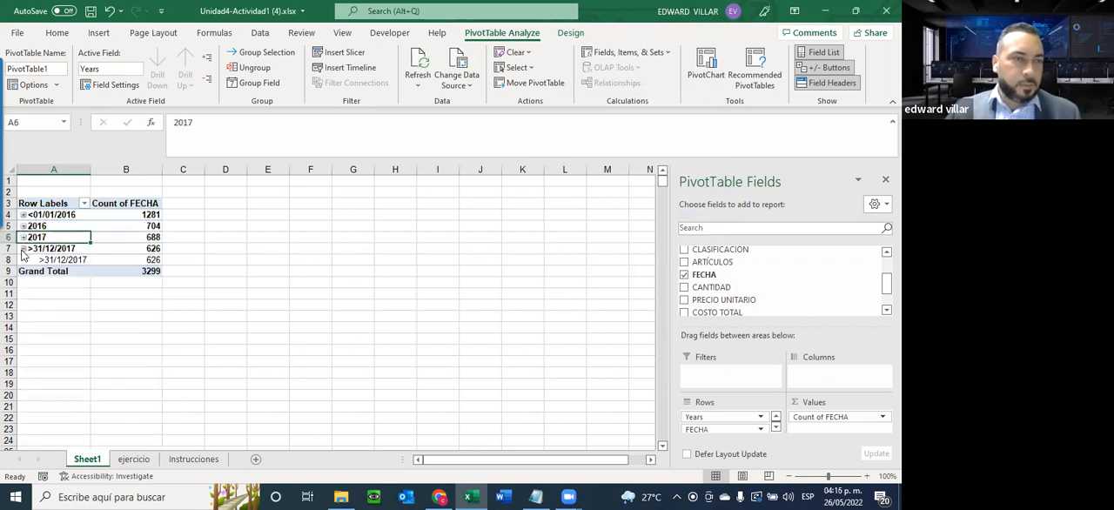
pyautogui.click(24, 248)
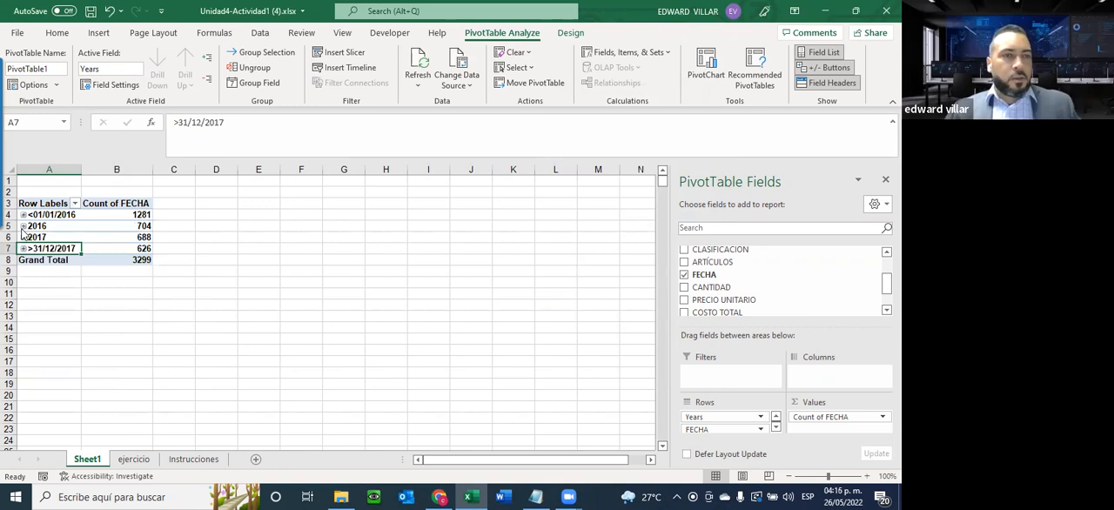
pyautogui.click(462, 94)
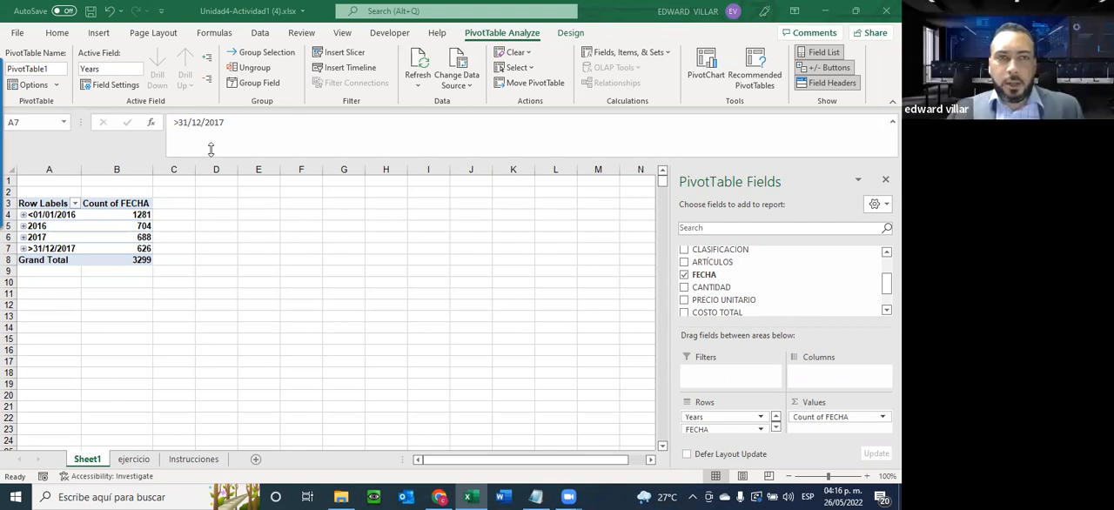
# Filter the pivot table's row labels to show only 2016 and 2017, excluding <01/01/2016 and >31/12/2017
pyautogui.click(75, 203)
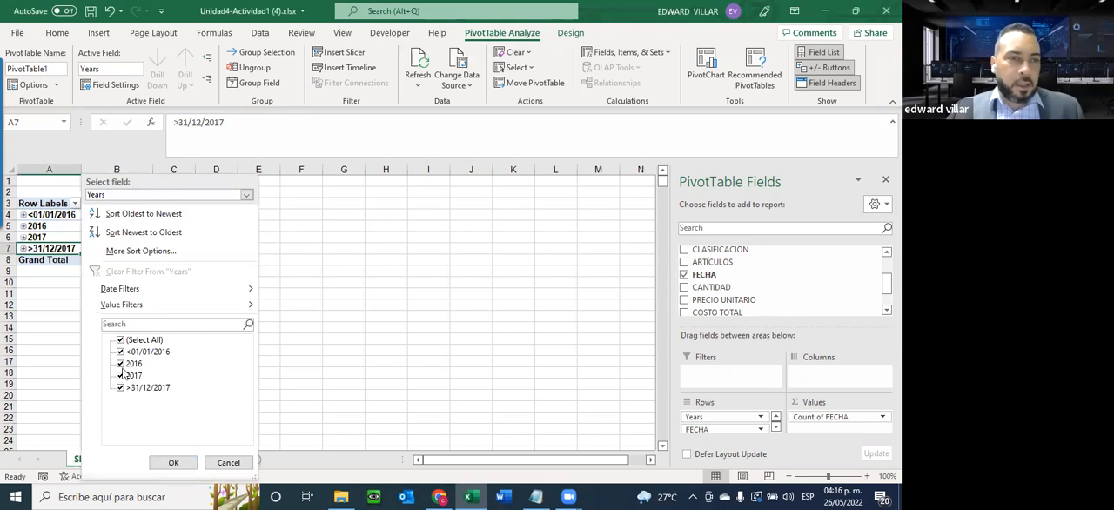
pyautogui.click(120, 352)
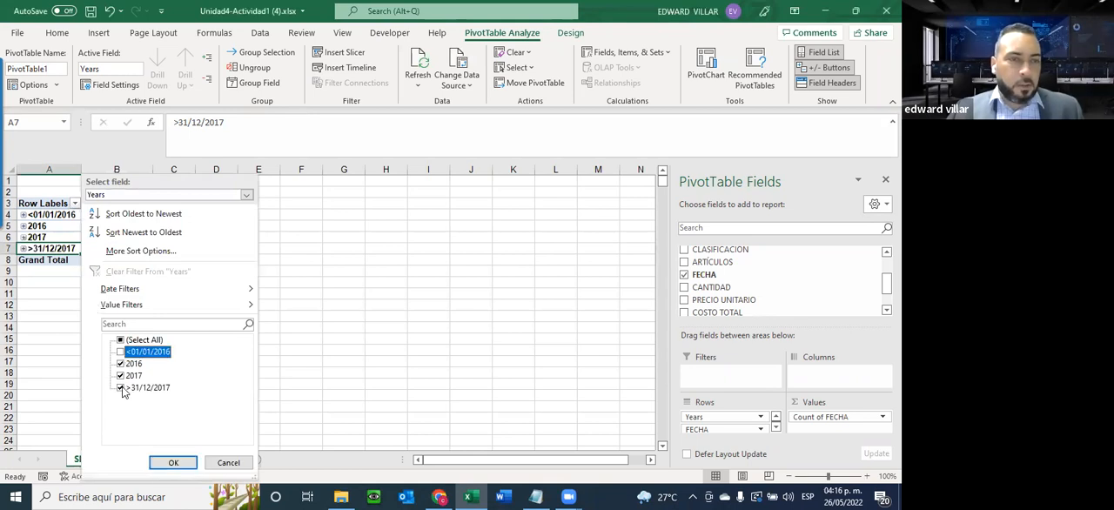
pyautogui.click(121, 388)
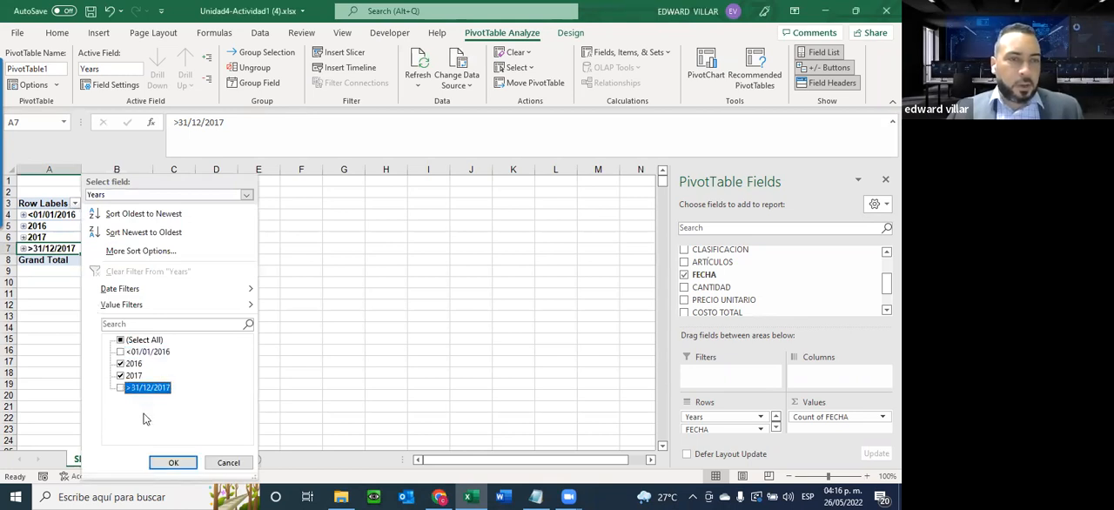
pyautogui.click(173, 464)
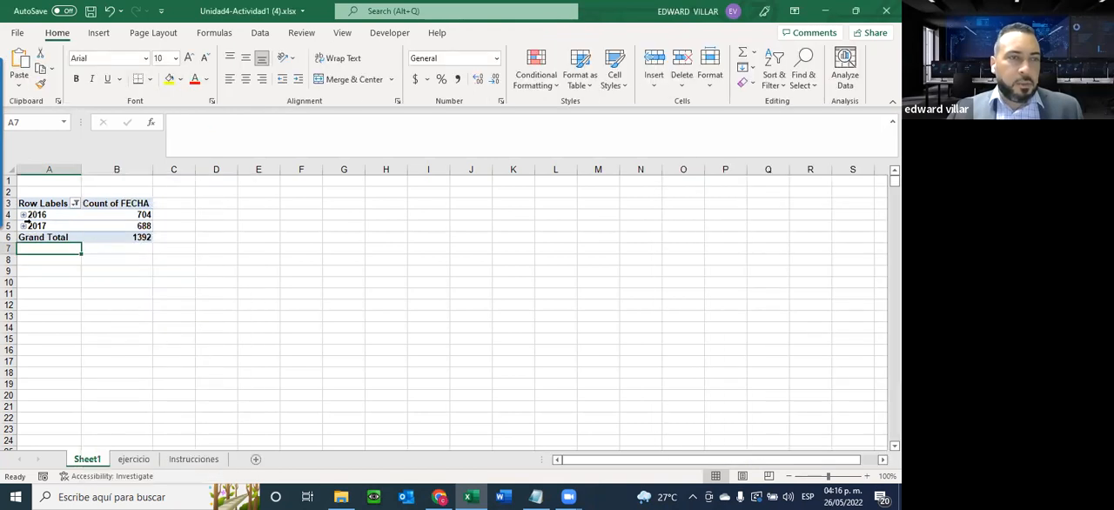
# Expand the 2016 and 2017 rows and review their monthly counts
pyautogui.click(24, 215)
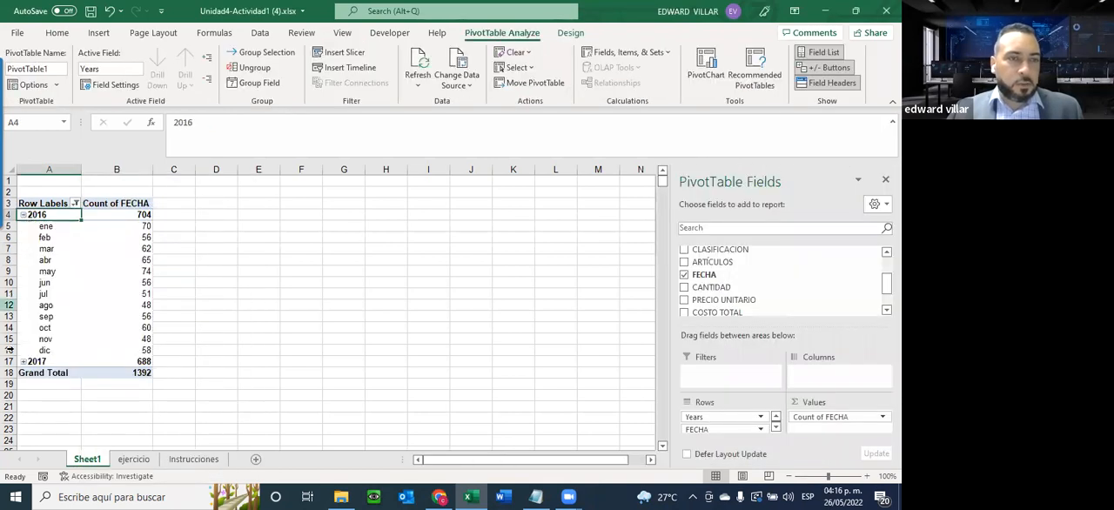
pyautogui.click(24, 361)
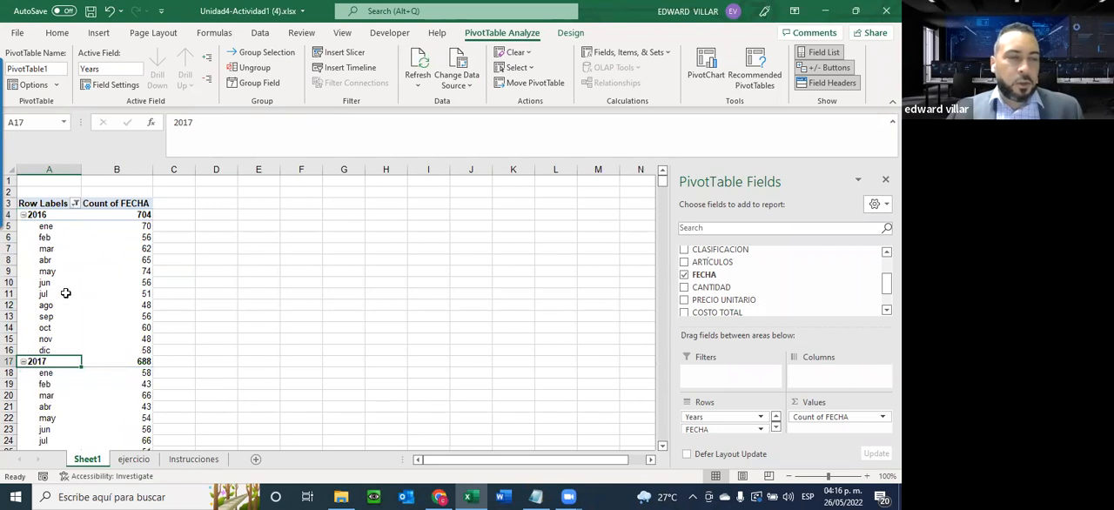
pyautogui.scroll(-1, 67, 294)
pyautogui.scroll(1, 67, 293)
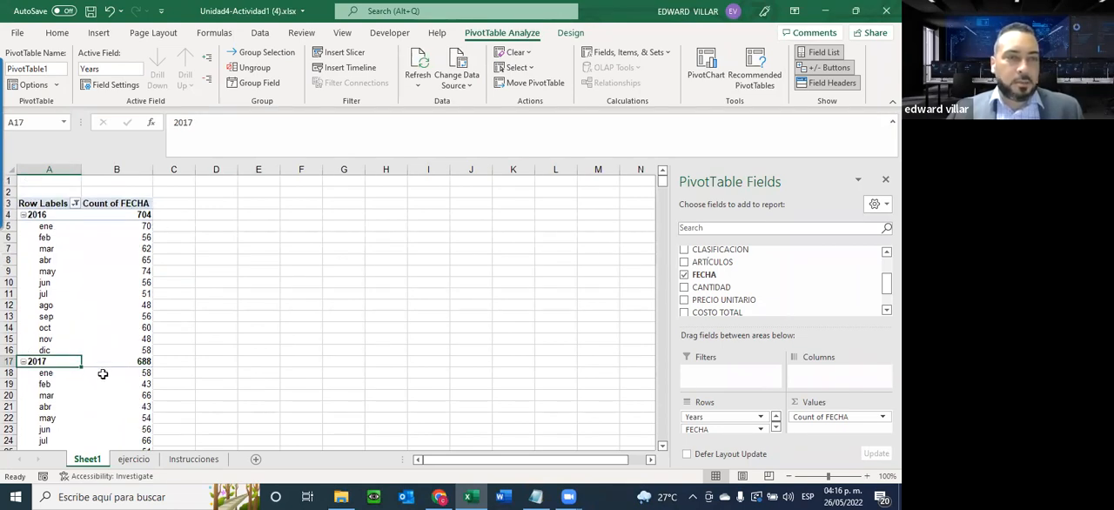
pyautogui.scroll(-2, 159, 321)
pyautogui.scroll(1, 158, 321)
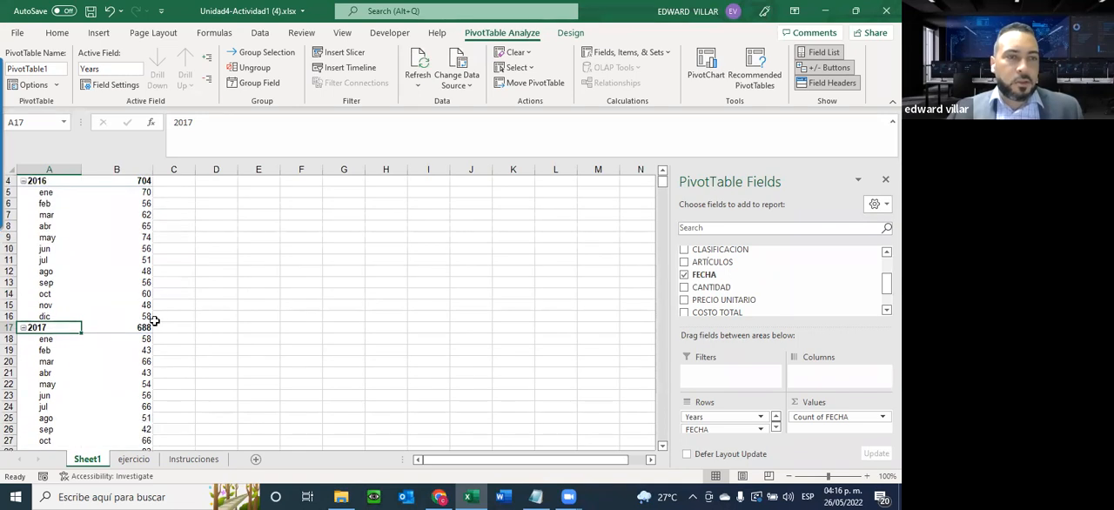
pyautogui.scroll(1, 75, 299)
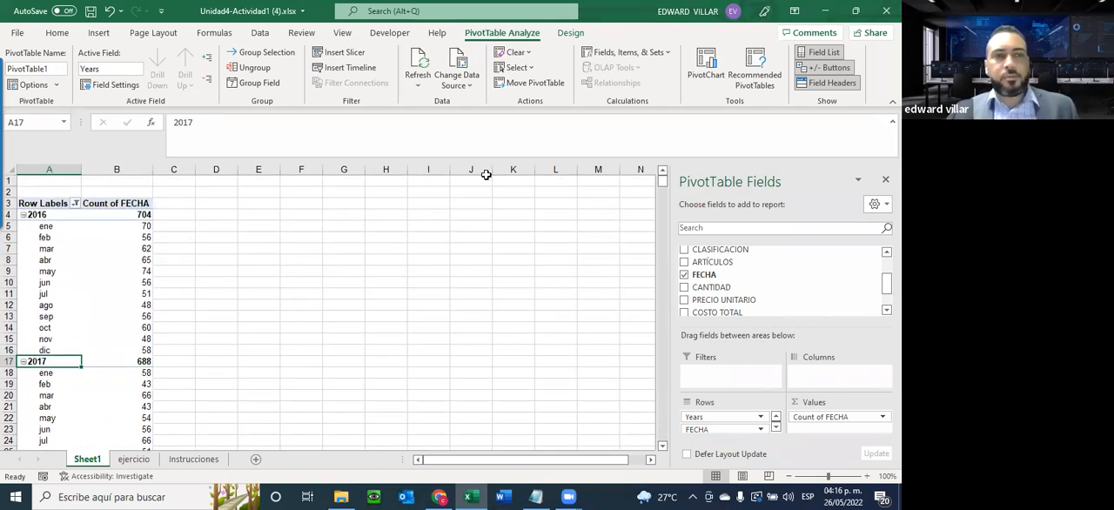
# Recheck the Instrucciones sheet and add COSTO TOTAL to the pivot table's values on Sheet1 as a sum
pyautogui.click(193, 459)
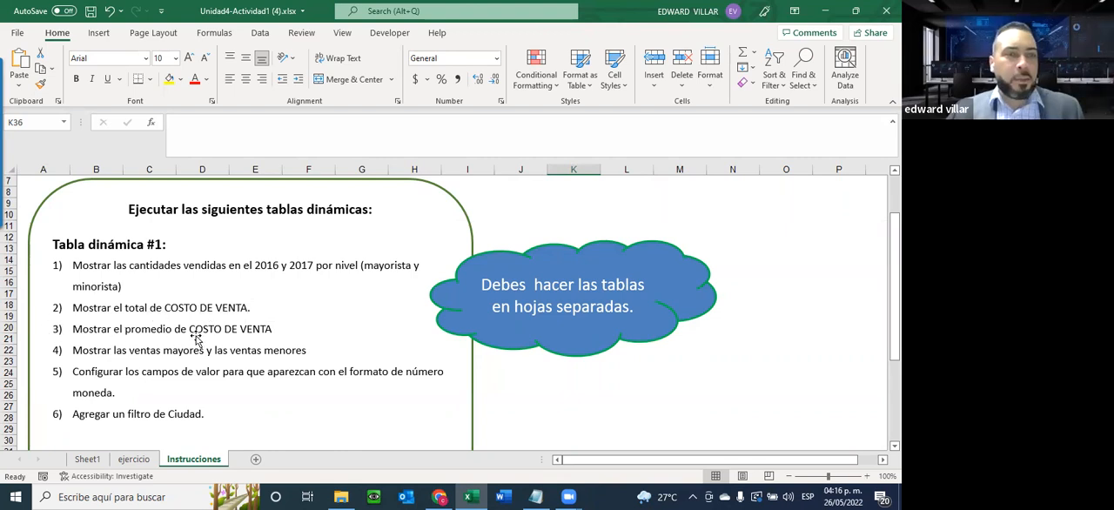
pyautogui.click(87, 459)
pyautogui.scroll(-2, 777, 300)
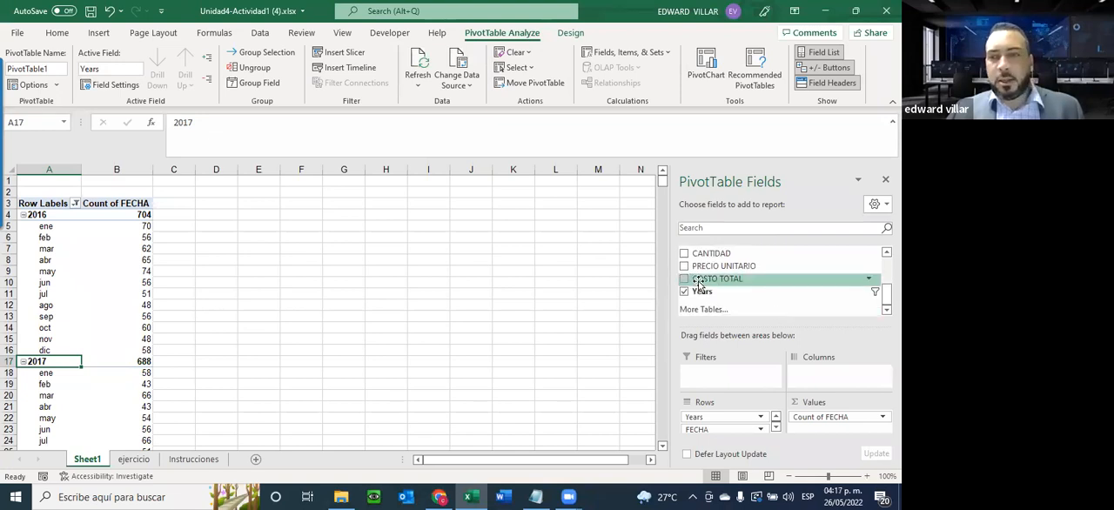
pyautogui.moveTo(699, 284)
pyautogui.mouseDown()
pyautogui.moveTo(778, 325)
pyautogui.moveTo(818, 393)
pyautogui.moveTo(822, 430)
pyautogui.mouseUp()
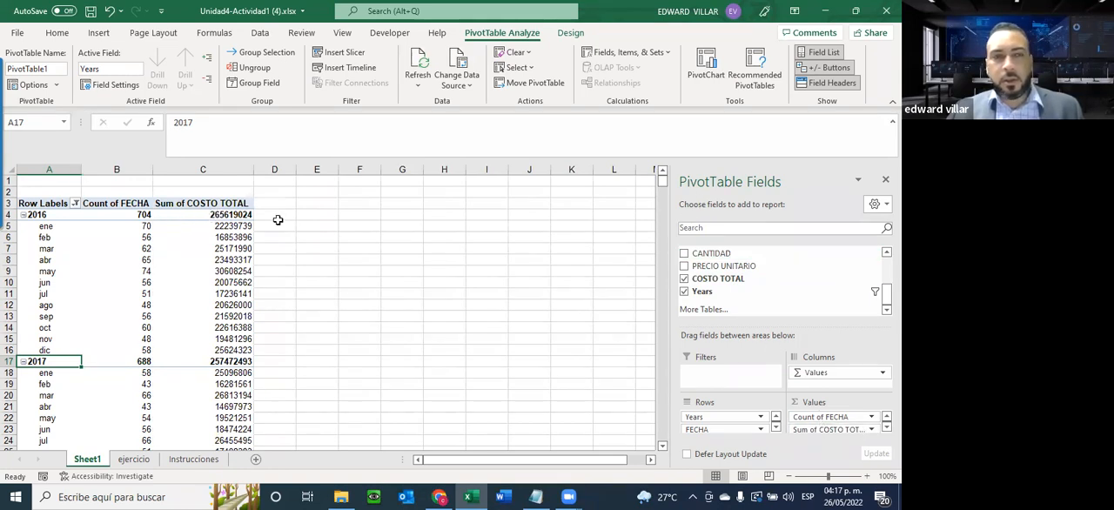
# Add COSTO TOTAL to the pivot table's values a second time and summarize that copy by Average
pyautogui.moveTo(717, 284); pyautogui.dragTo(827, 439)
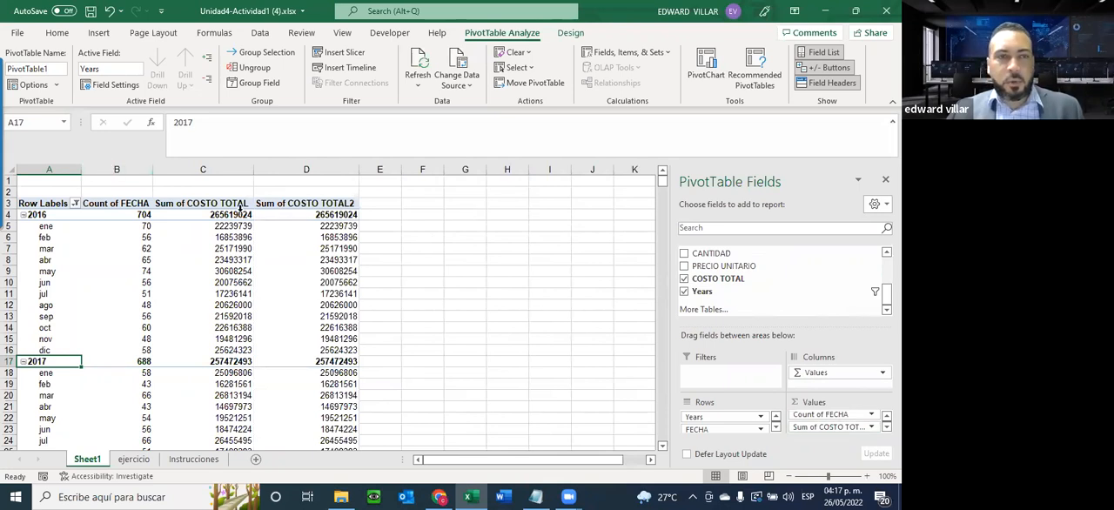
pyautogui.click(886, 427)
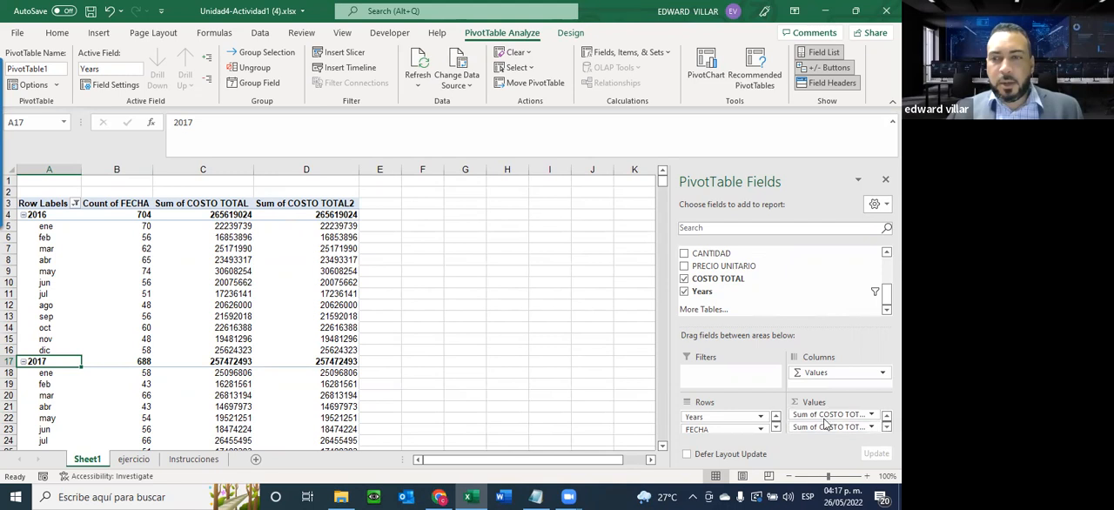
pyautogui.click(873, 427)
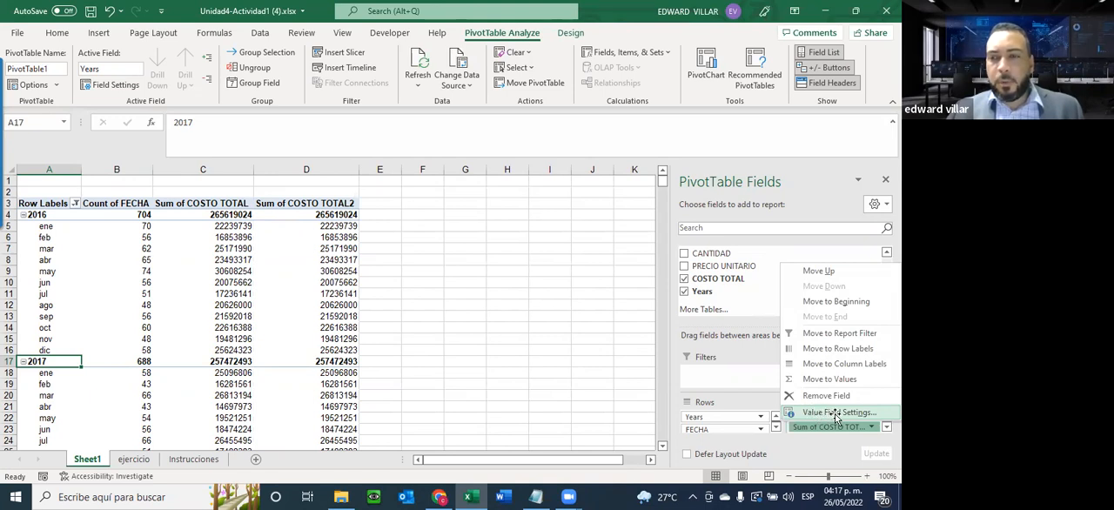
pyautogui.click(835, 415)
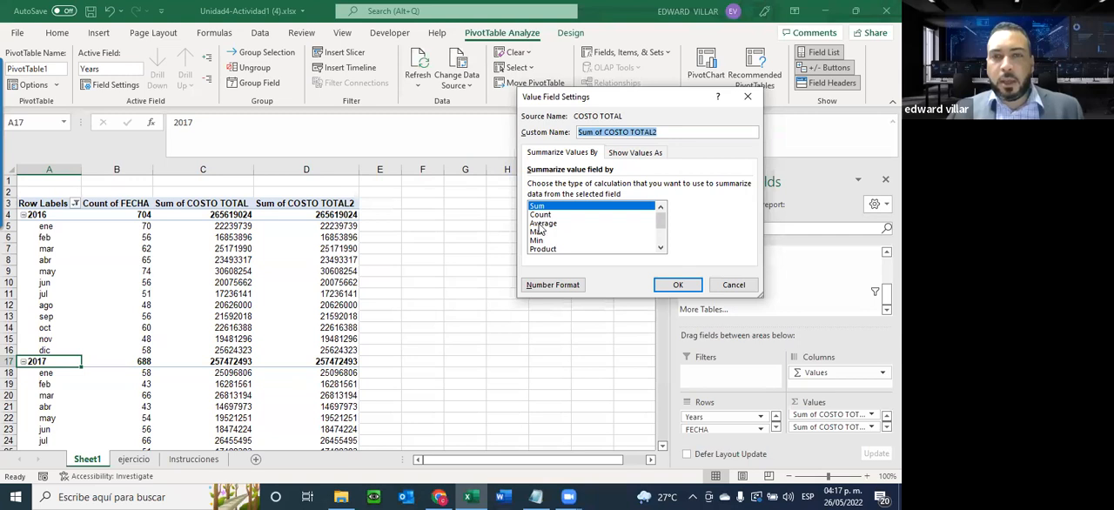
pyautogui.click(540, 225)
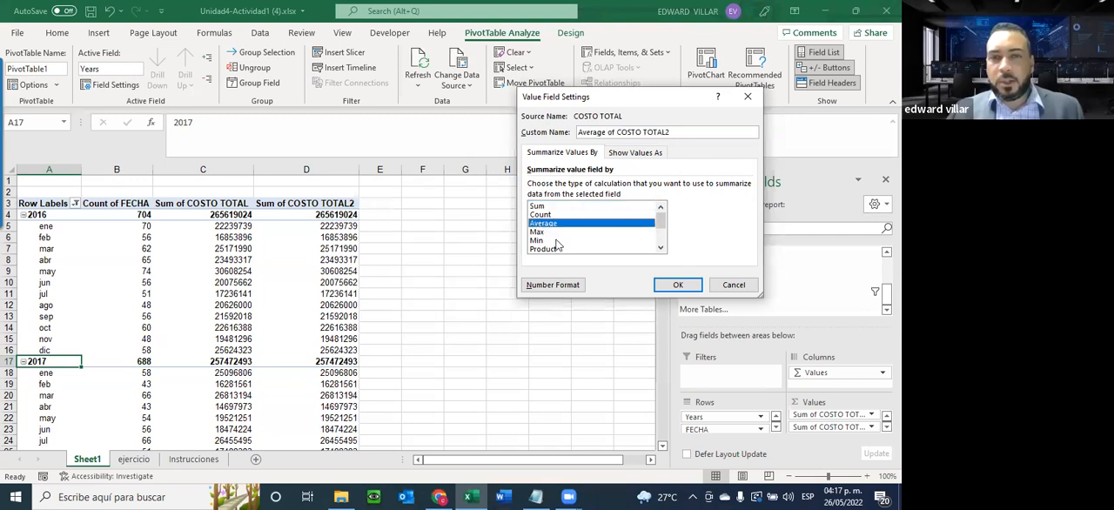
pyautogui.press('Down')
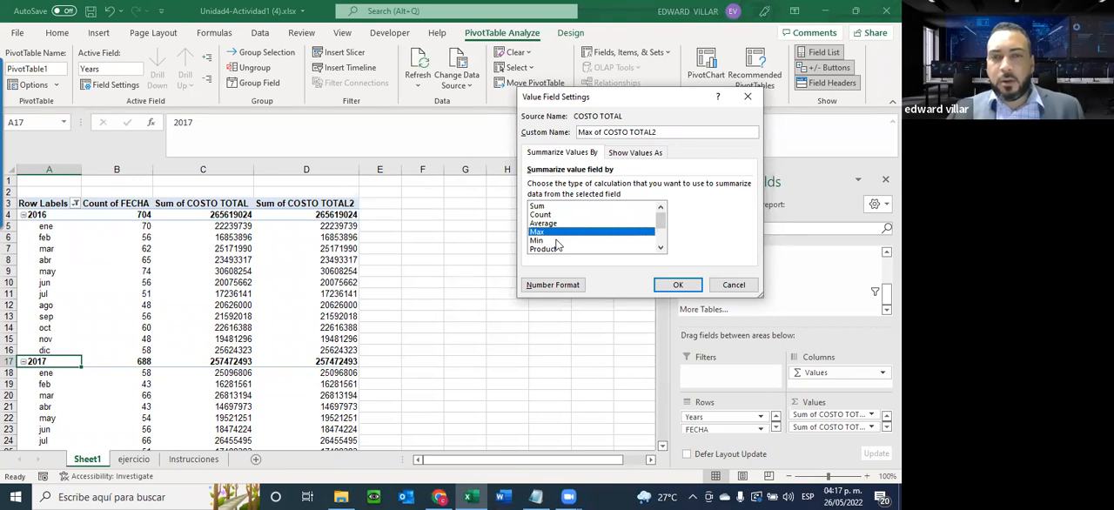
pyautogui.click(535, 240)
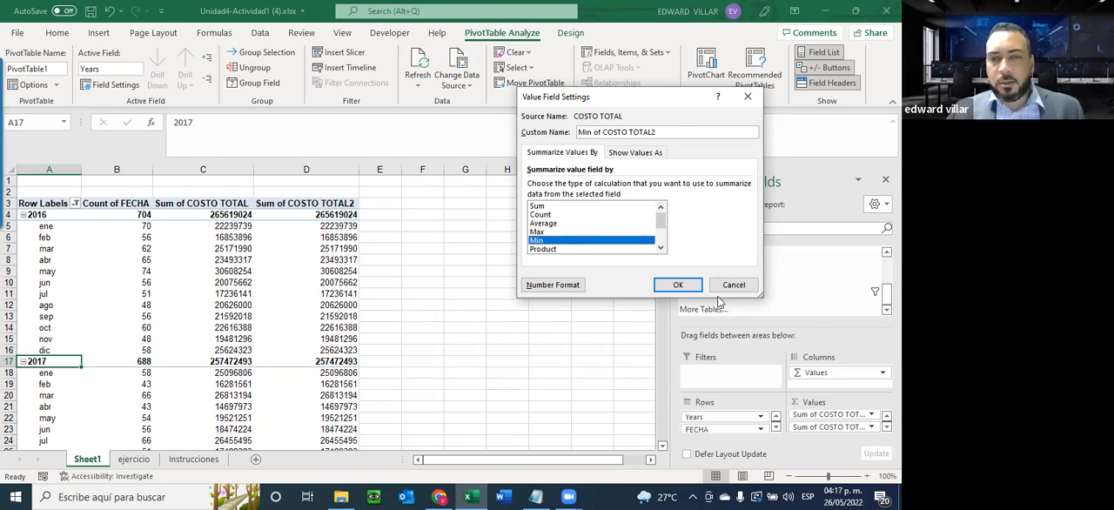
pyautogui.click(548, 223)
pyautogui.click(678, 285)
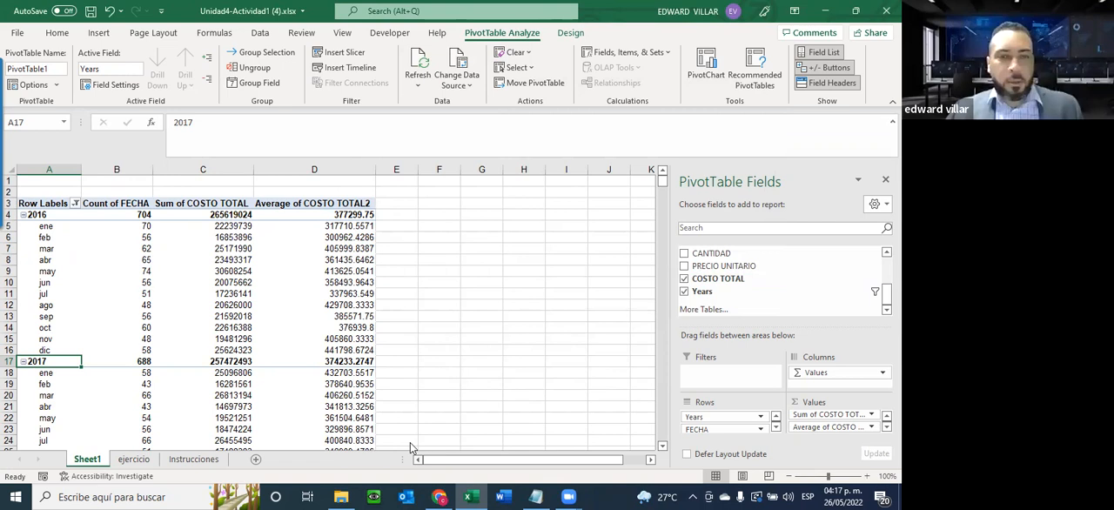
# Open the Windows Calculator, divide 265619024 by 704 to check the 2016 average of COSTO TOTAL, and close the calculator
pyautogui.press('super')
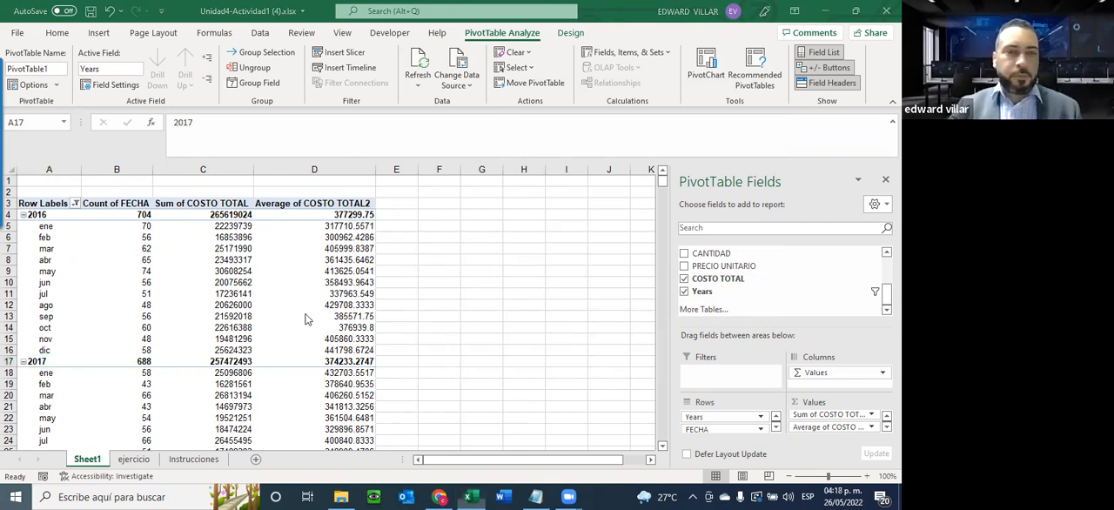
pyautogui.write('calc')
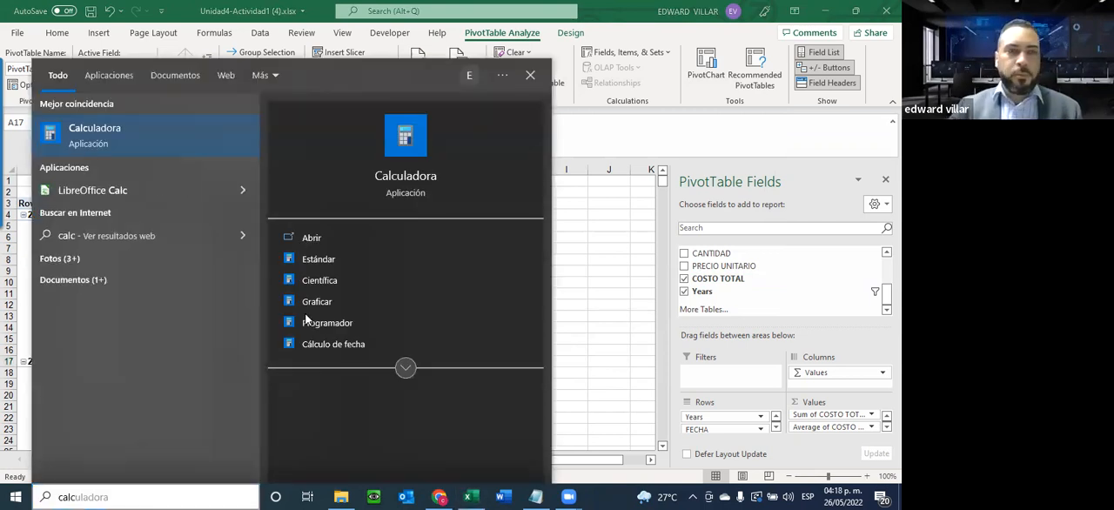
pyautogui.press('Return')
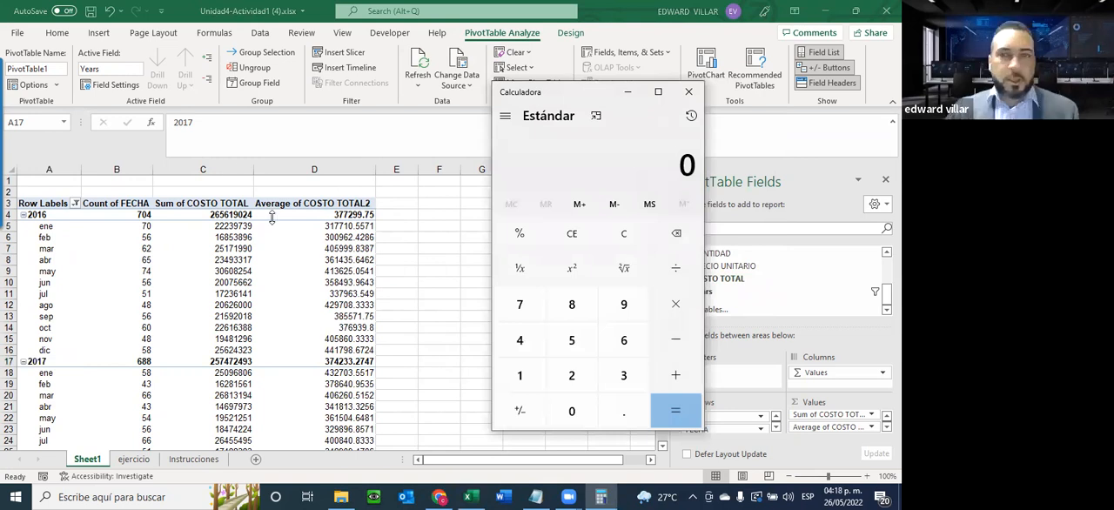
pyautogui.write('265')
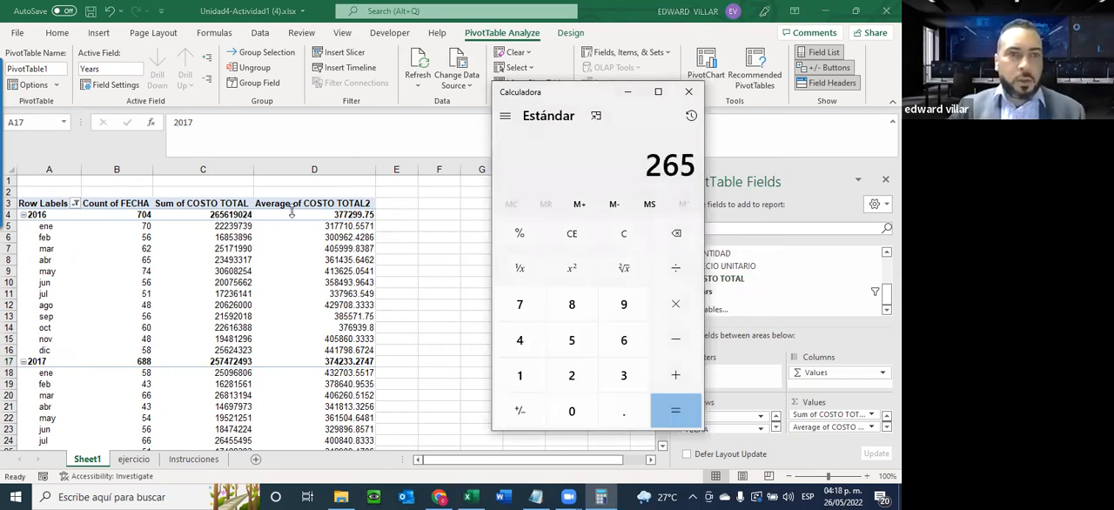
pyautogui.write('6190')
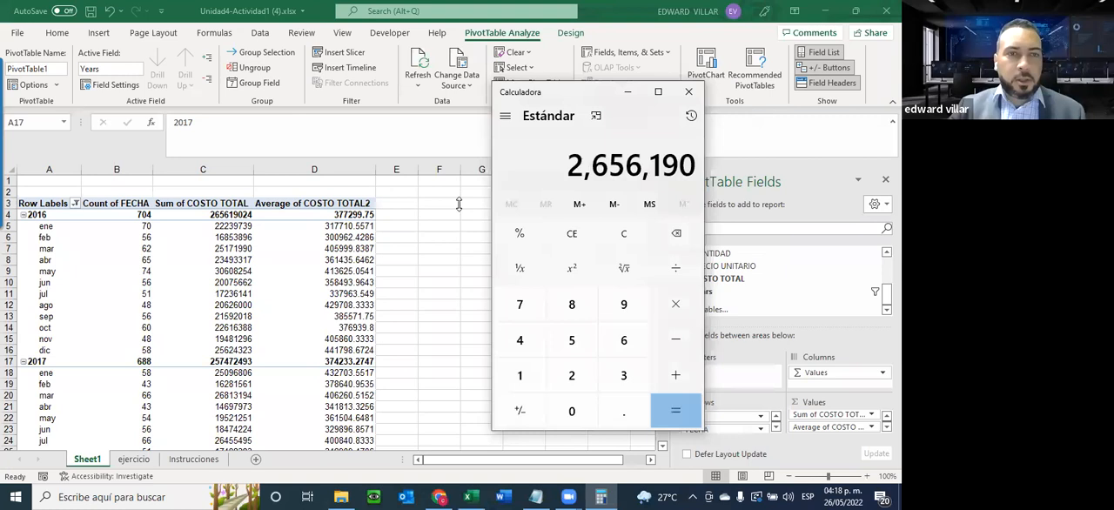
pyautogui.write('24')
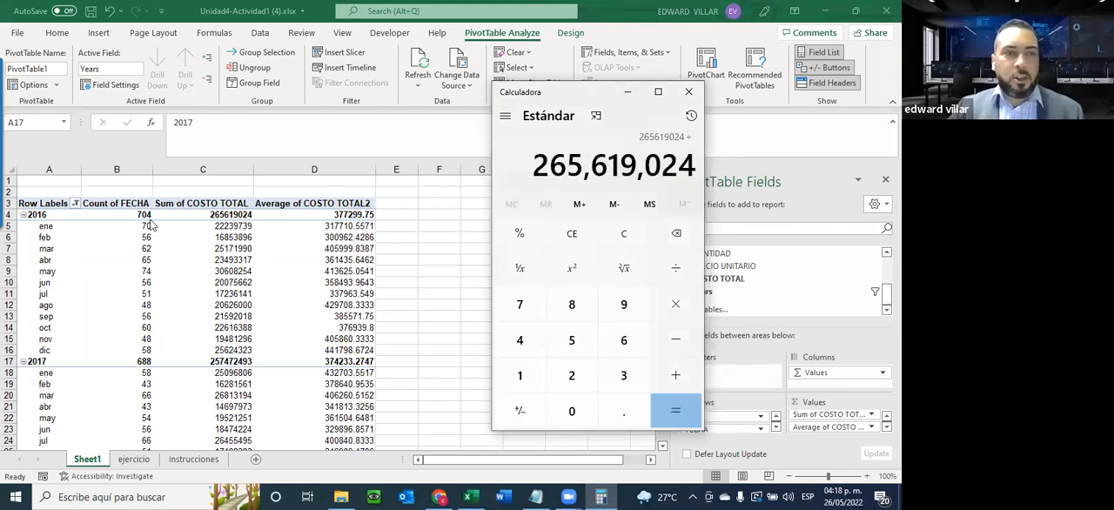
pyautogui.write('+704')
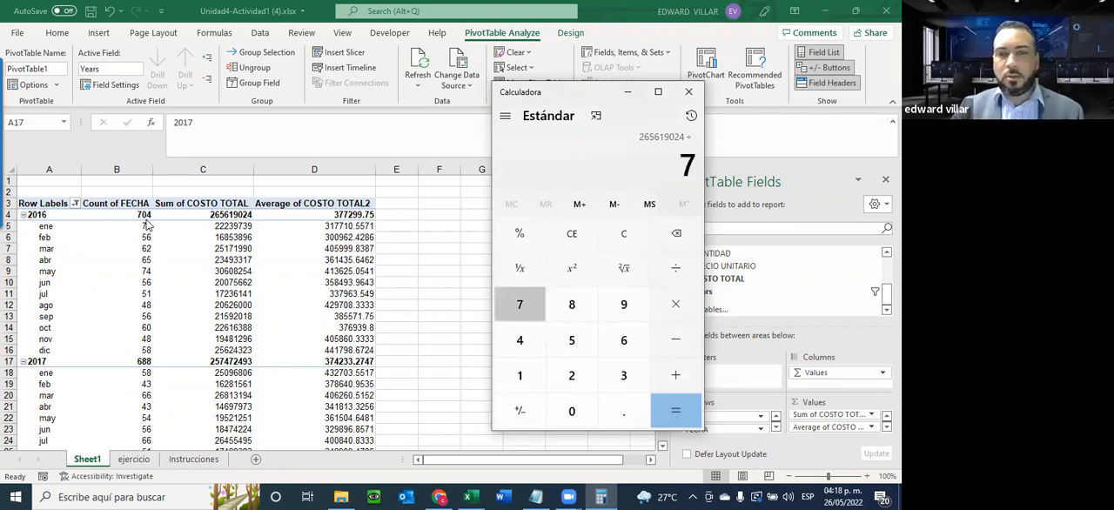
pyautogui.press('Return')
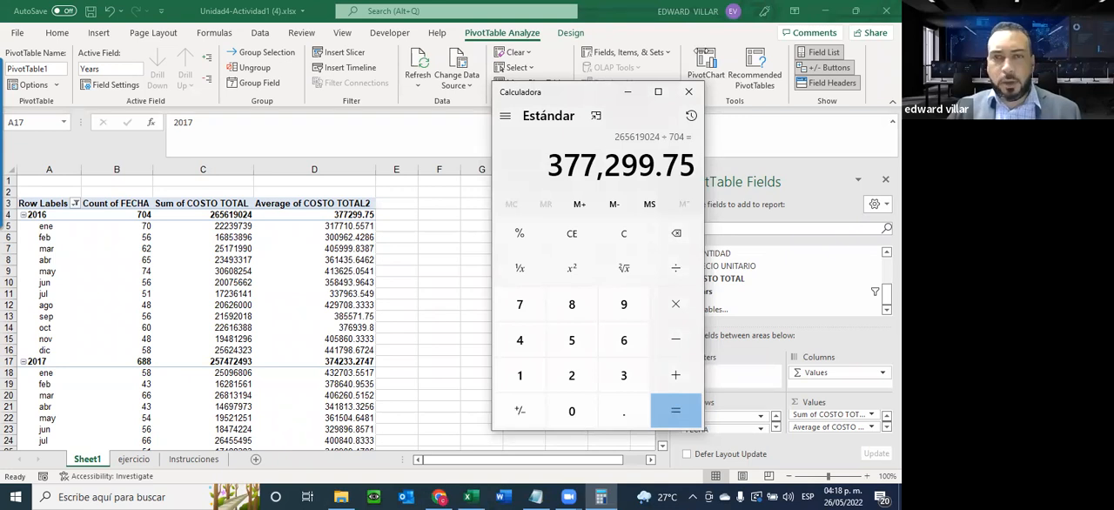
pyautogui.click(688, 91)
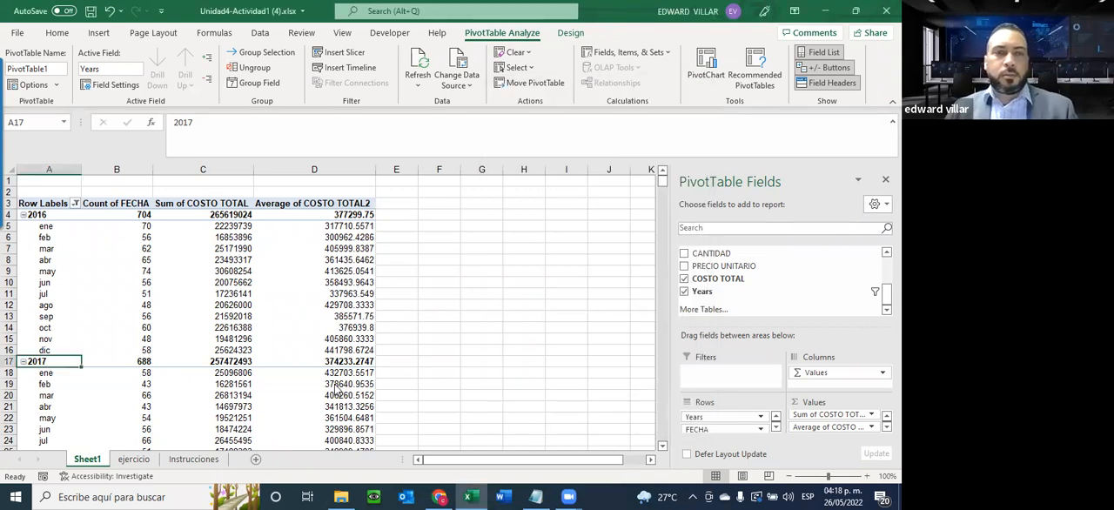
# Recheck the Instrucciones sheet and add COSTO TOTAL to the Sheet1 pivot table's values a third time, summarized by Max
pyautogui.scroll(-3, 200, 442)
pyautogui.click(198, 454)
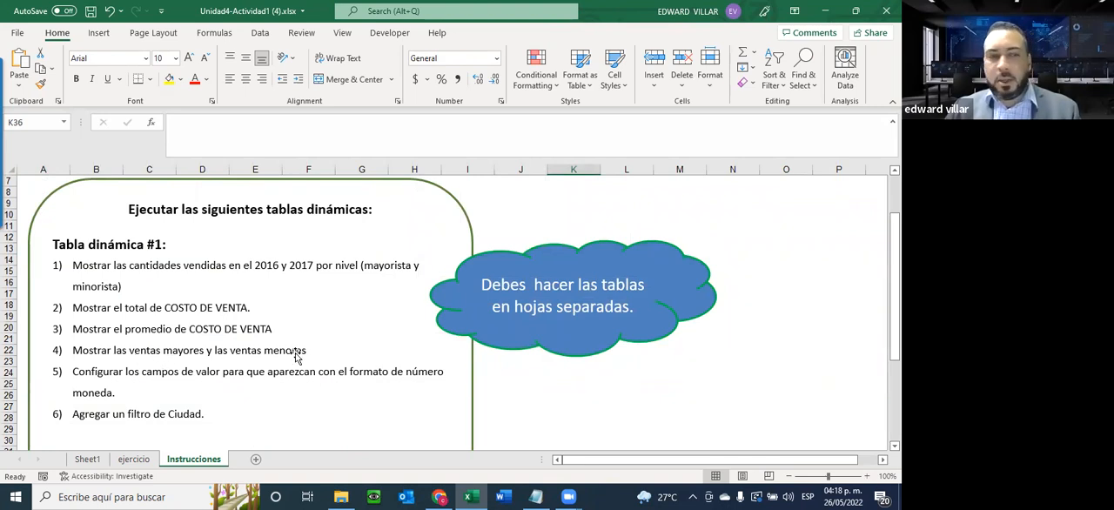
pyautogui.click(87, 459)
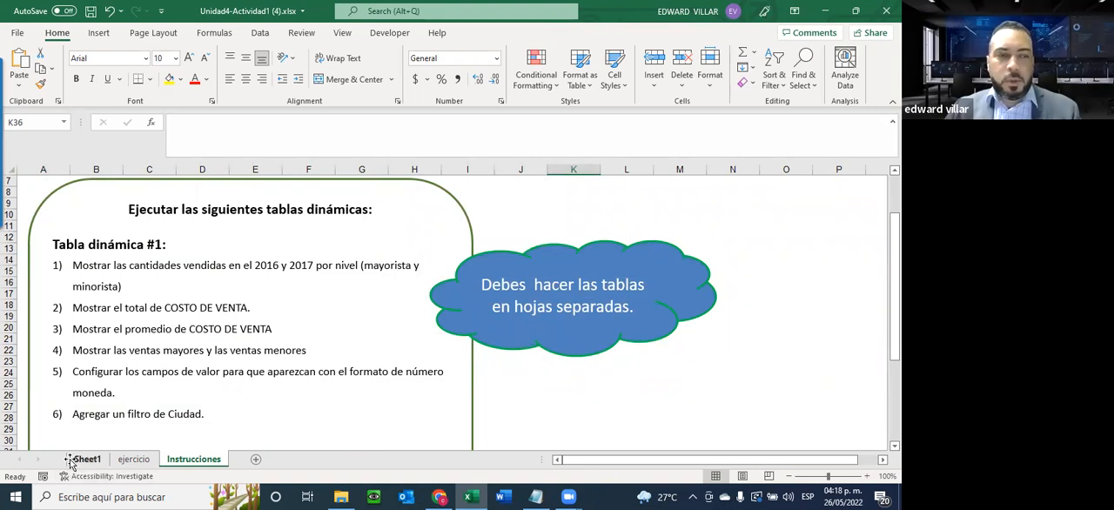
pyautogui.moveTo(738, 289); pyautogui.dragTo(837, 436)
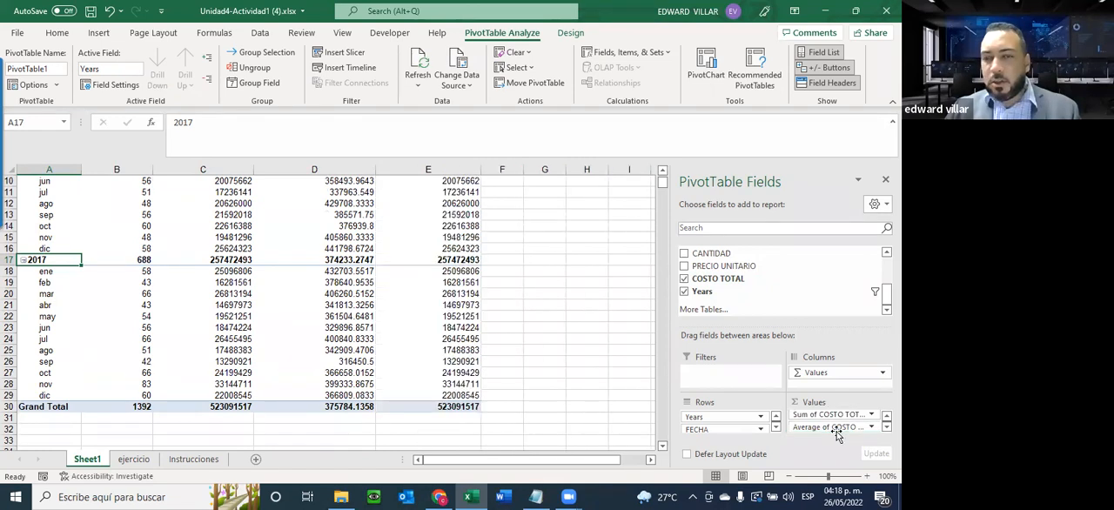
pyautogui.click(887, 427)
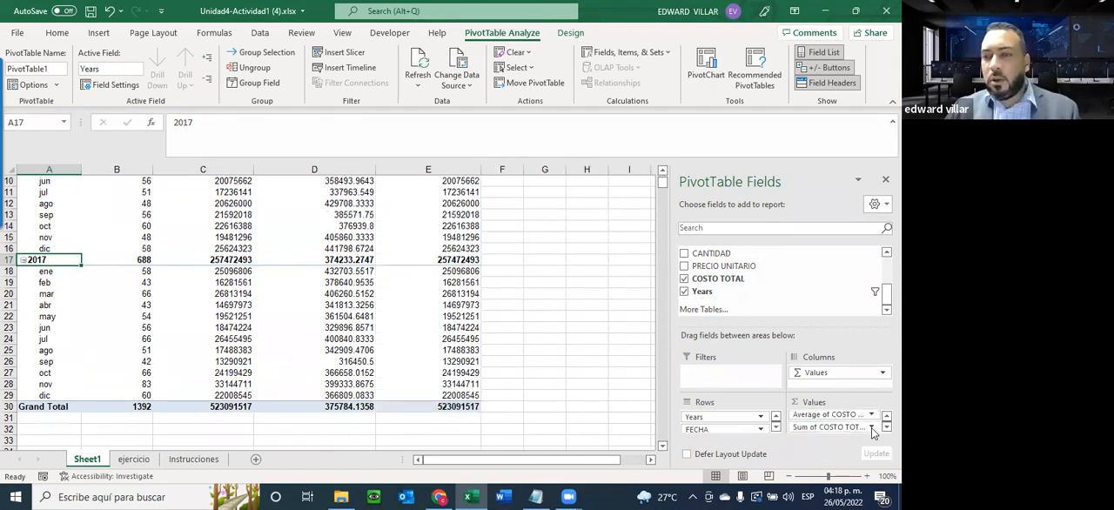
pyautogui.click(871, 426)
pyautogui.click(837, 421)
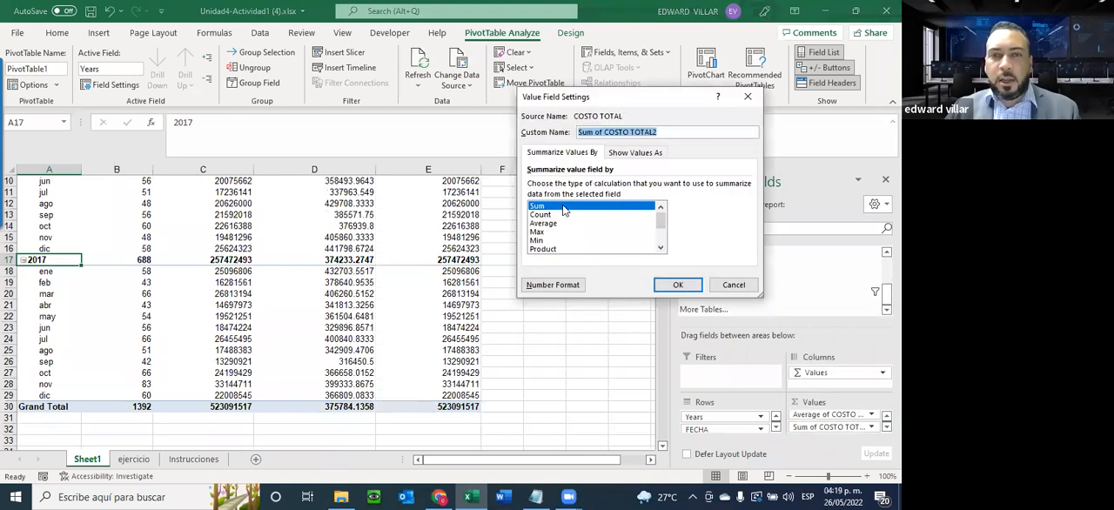
pyautogui.click(556, 231)
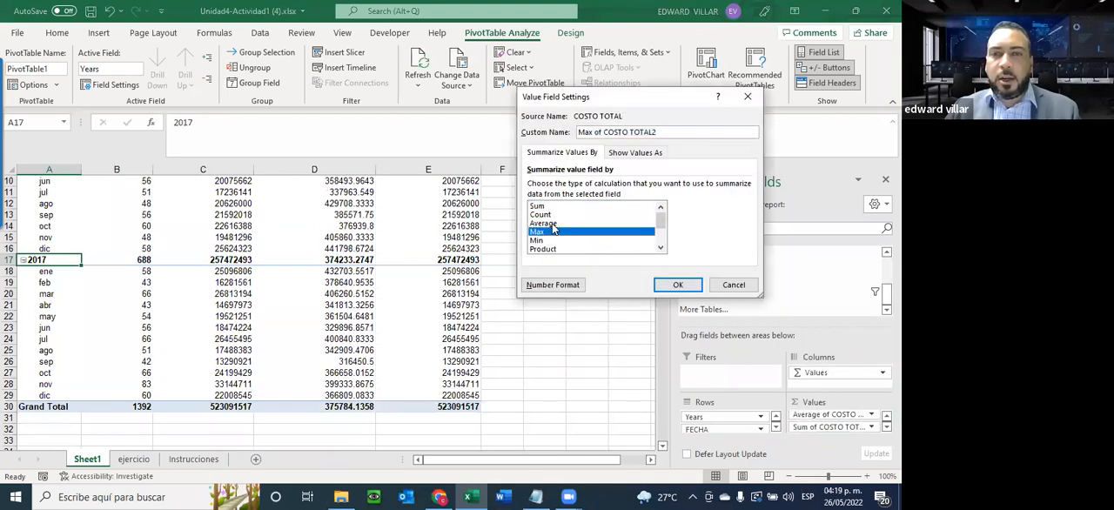
pyautogui.click(680, 285)
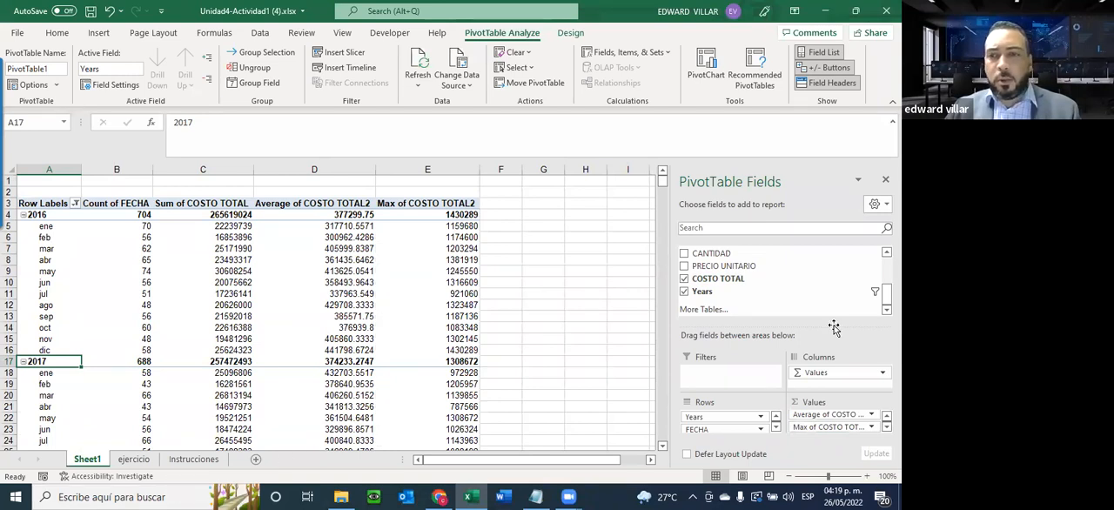
# Add a fourth copy of COSTO TOTAL to the pivot table's values and summarize it by Min
pyautogui.moveTo(831, 414); pyautogui.dragTo(824, 432)
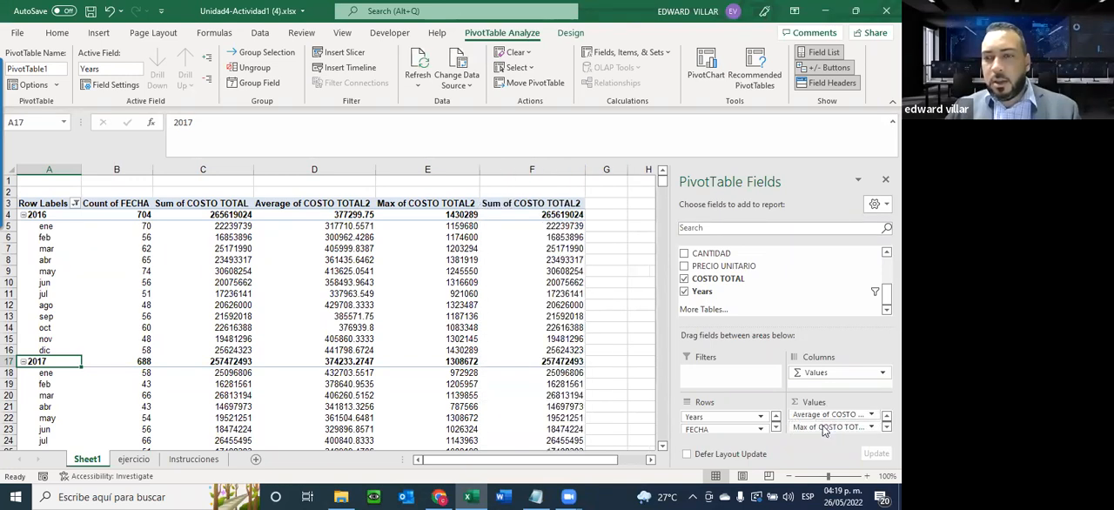
pyautogui.click(884, 426)
pyautogui.click(869, 424)
pyautogui.click(812, 411)
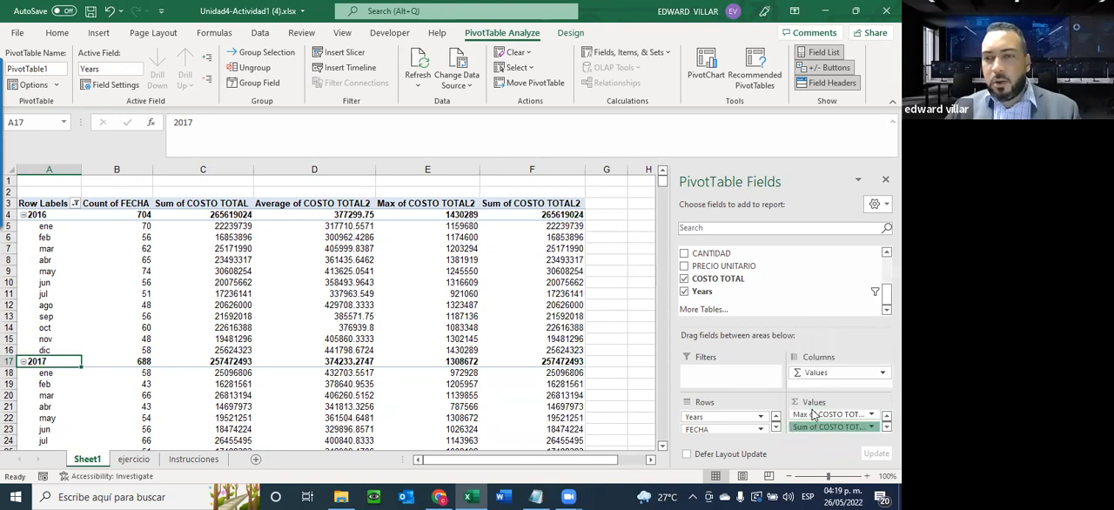
pyautogui.click(539, 241)
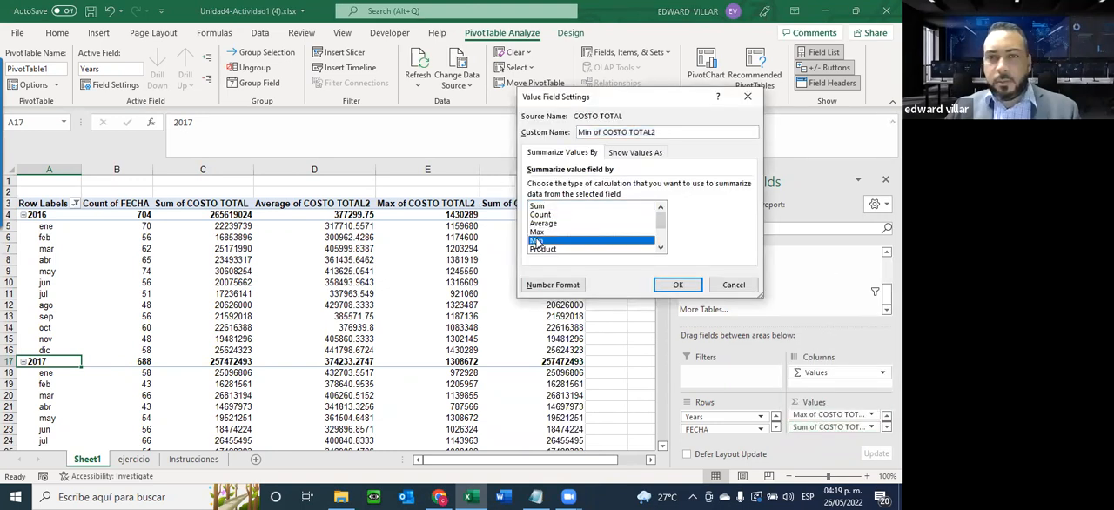
pyautogui.click(662, 286)
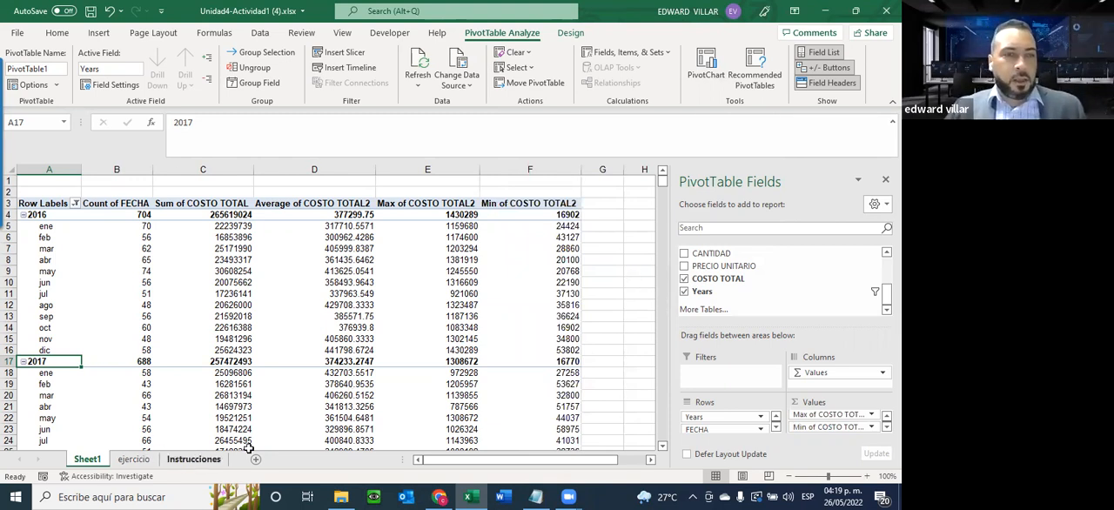
# Recheck the Instrucciones sheet and apply Comma Style to the four COSTO TOTAL columns, C4:F30, on Sheet1
pyautogui.click(193, 458)
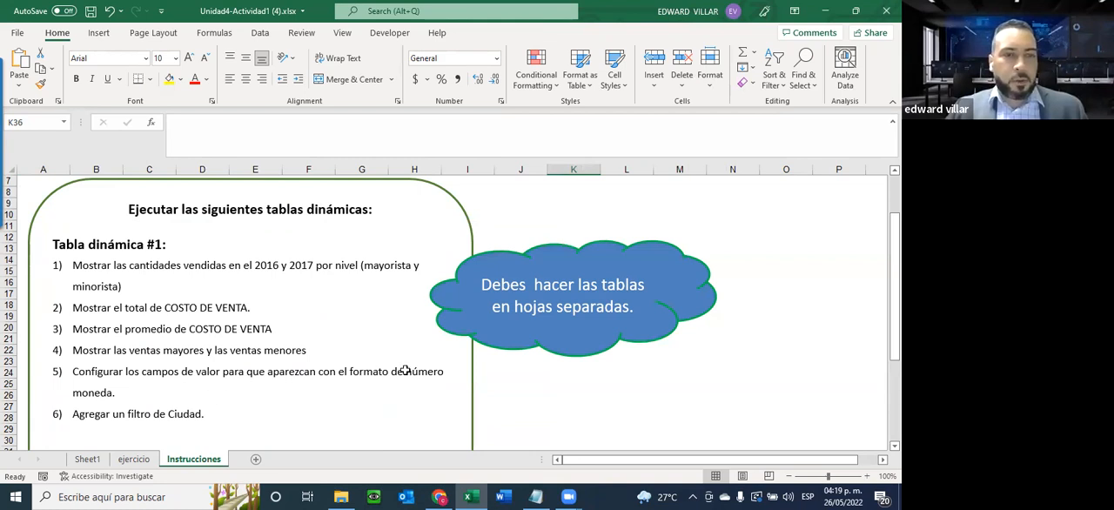
pyautogui.click(87, 460)
pyautogui.moveTo(203, 215); pyautogui.dragTo(566, 429)
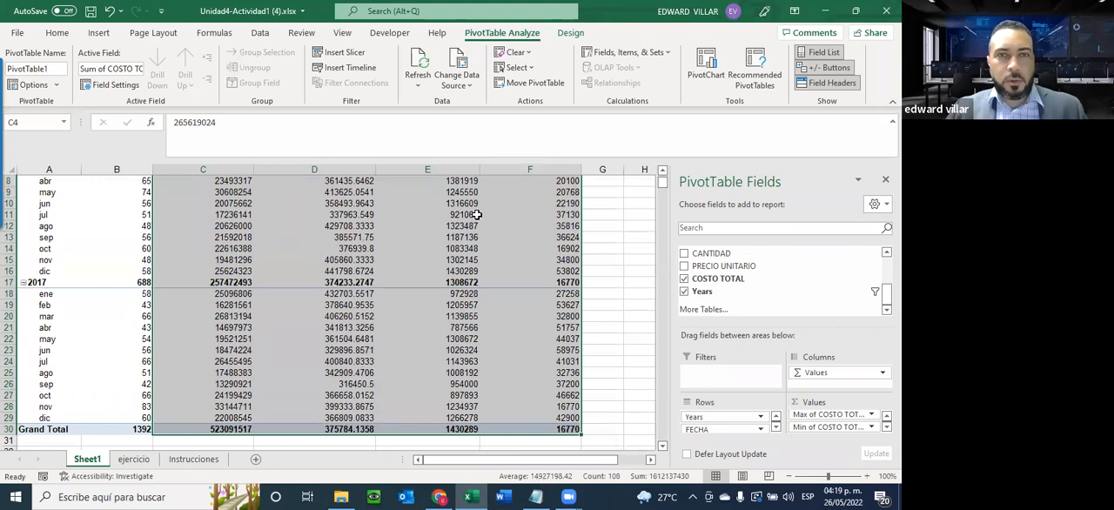
pyautogui.click(57, 33)
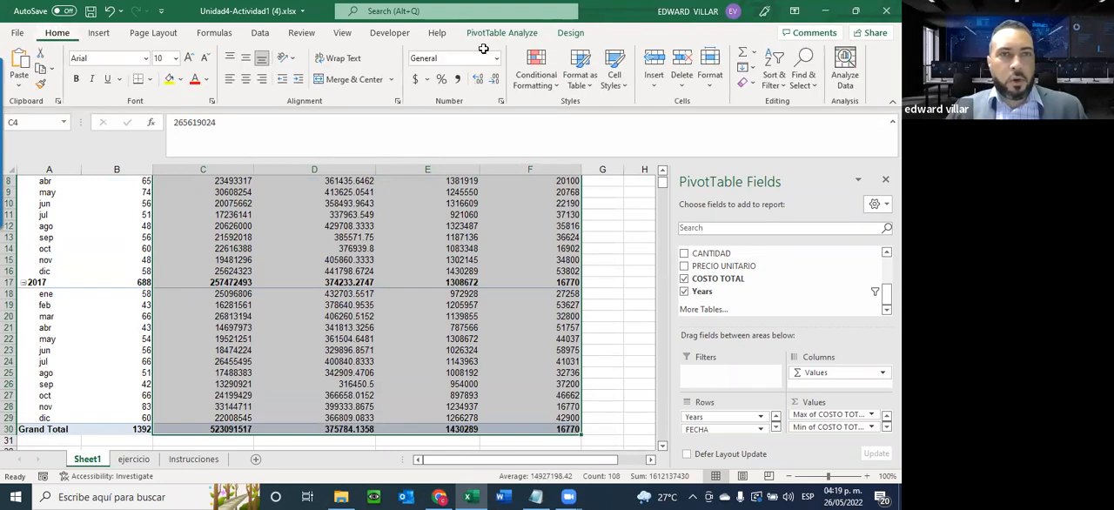
pyautogui.click(459, 102)
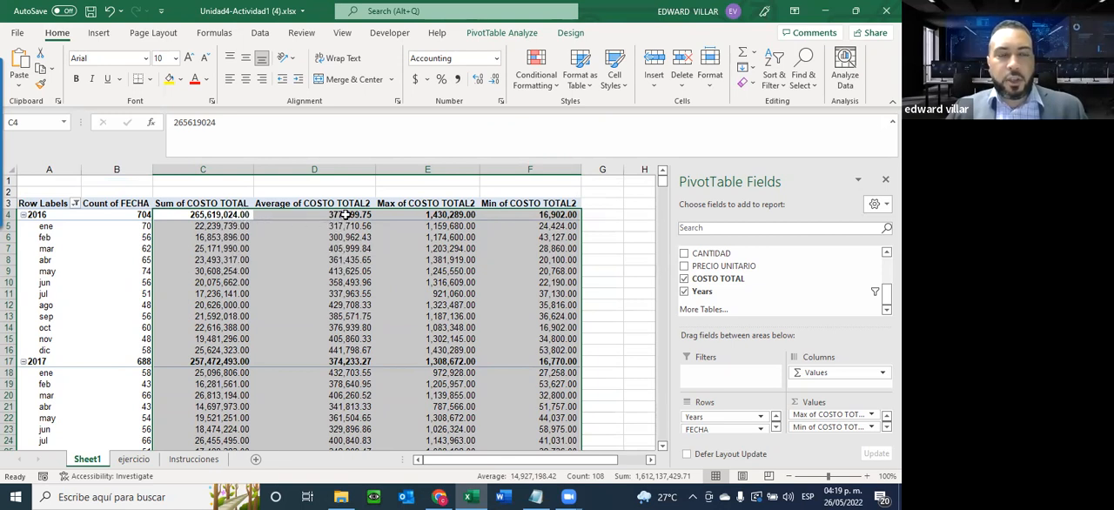
pyautogui.click(566, 250)
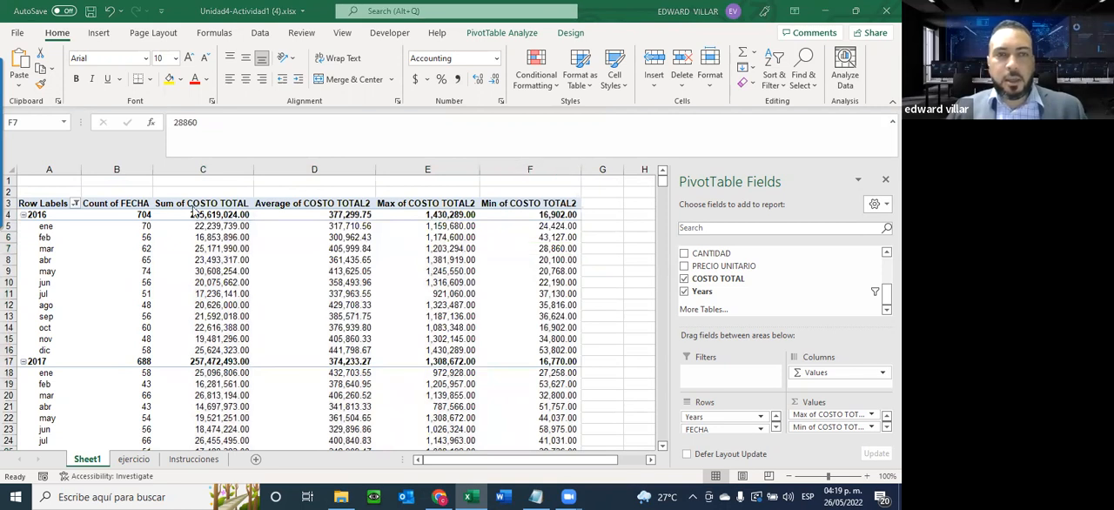
# Format the sum, average, max and min values of COSTO TOTAL, including the grand total row, as Currency
pyautogui.moveTo(193, 216); pyautogui.dragTo(494, 495)
pyautogui.scroll(-2, 526, 371)
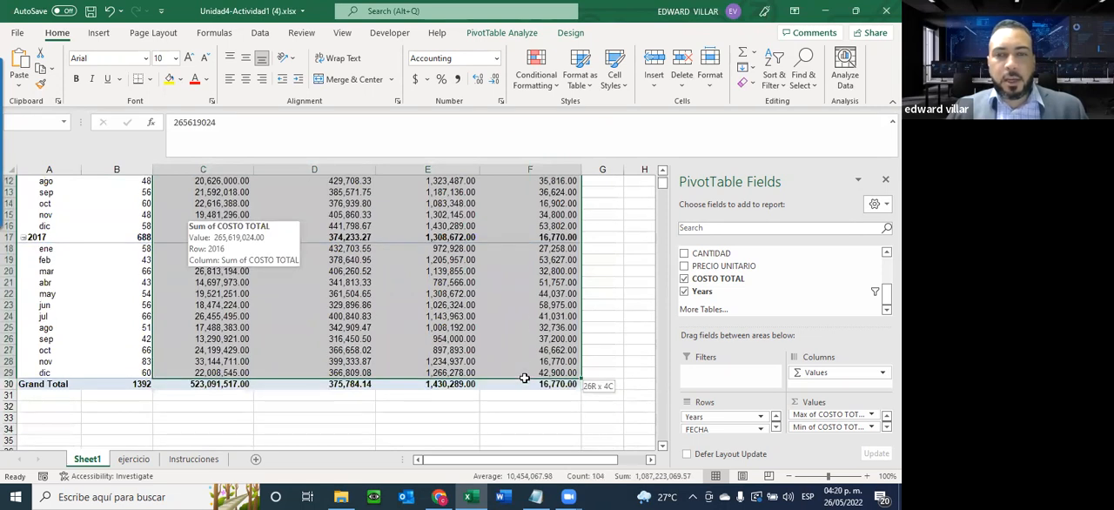
pyautogui.click(497, 58)
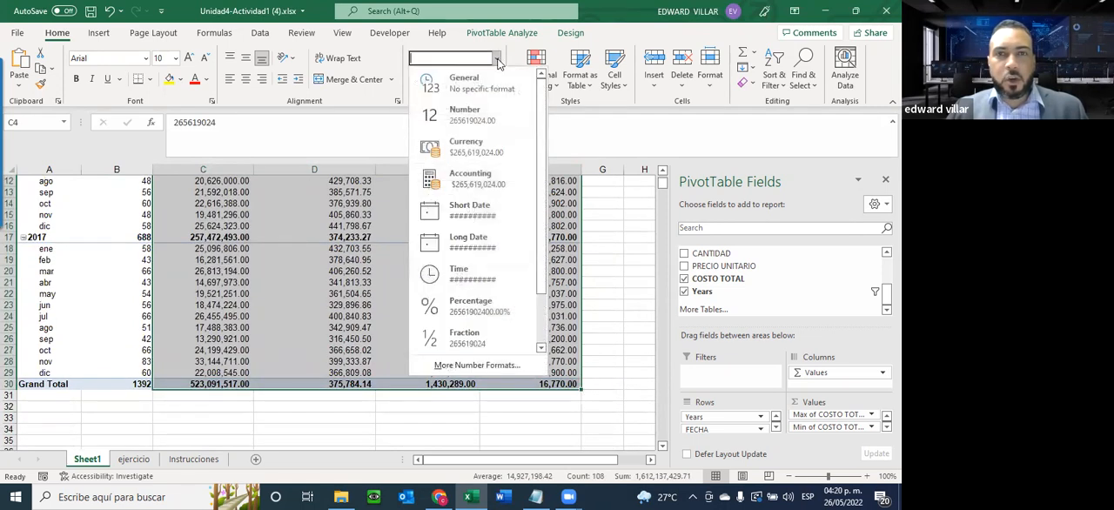
pyautogui.click(478, 149)
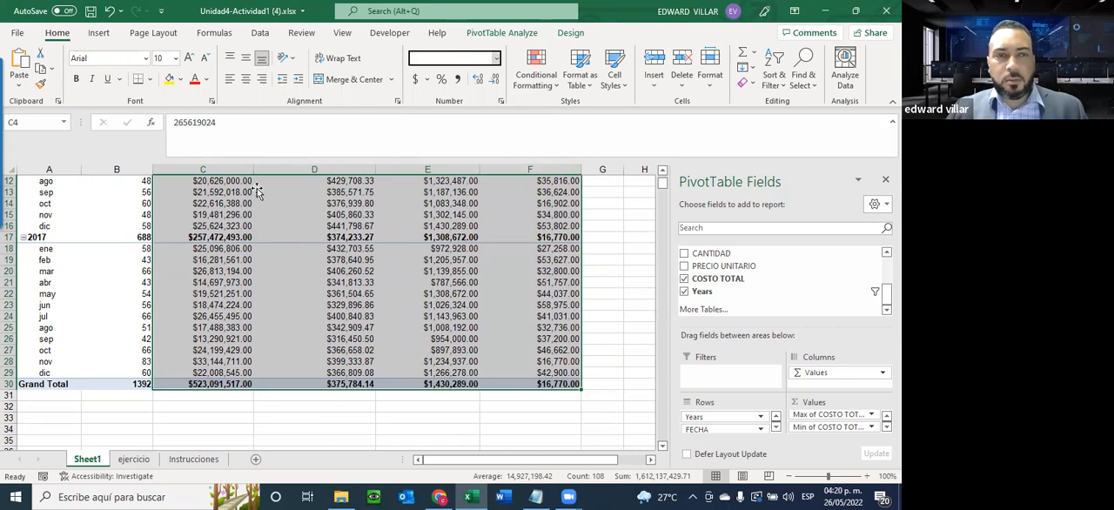
pyautogui.scroll(4, 404, 283)
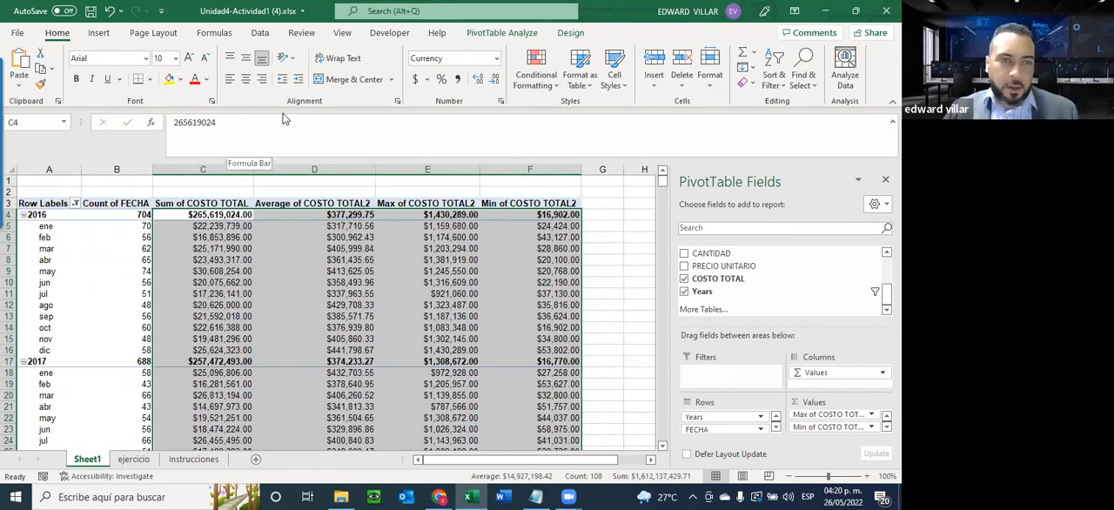
pyautogui.click(463, 271)
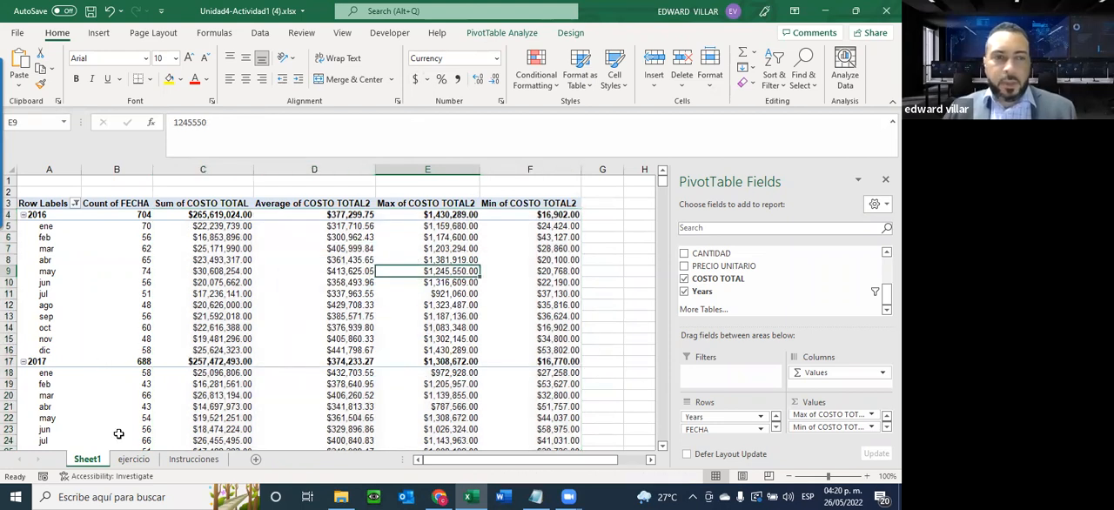
# Check the last requirement on the Instrucciones sheet and add CIUDAD as a report filter to the Sheet1 pivot table
pyautogui.click(193, 458)
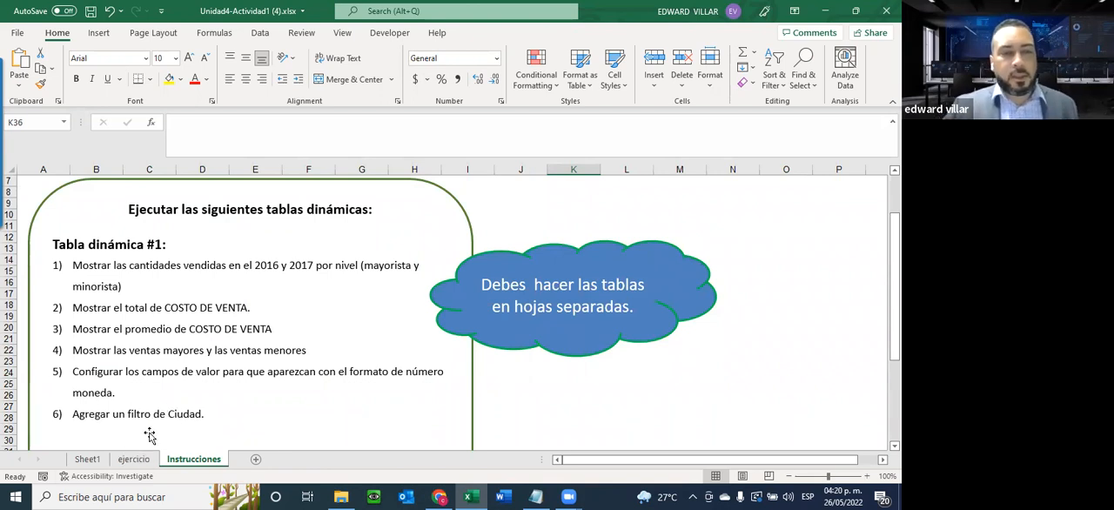
pyautogui.click(90, 459)
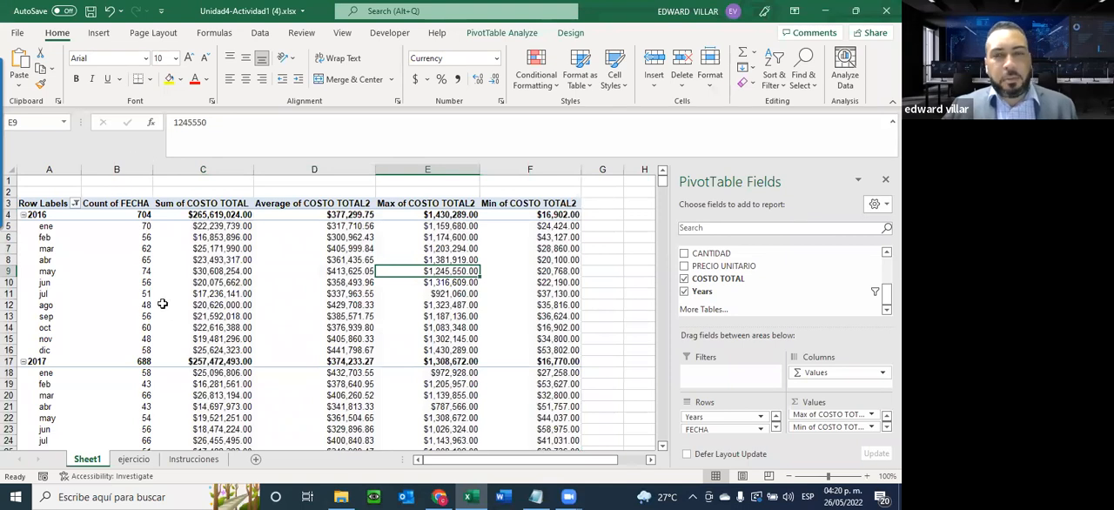
pyautogui.scroll(1, 762, 311)
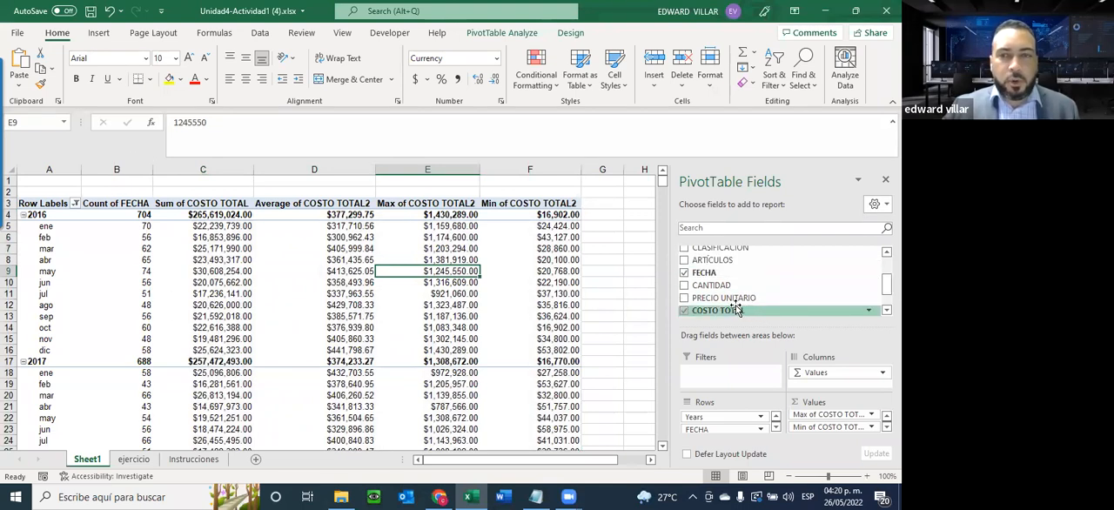
pyautogui.scroll(1, 738, 306)
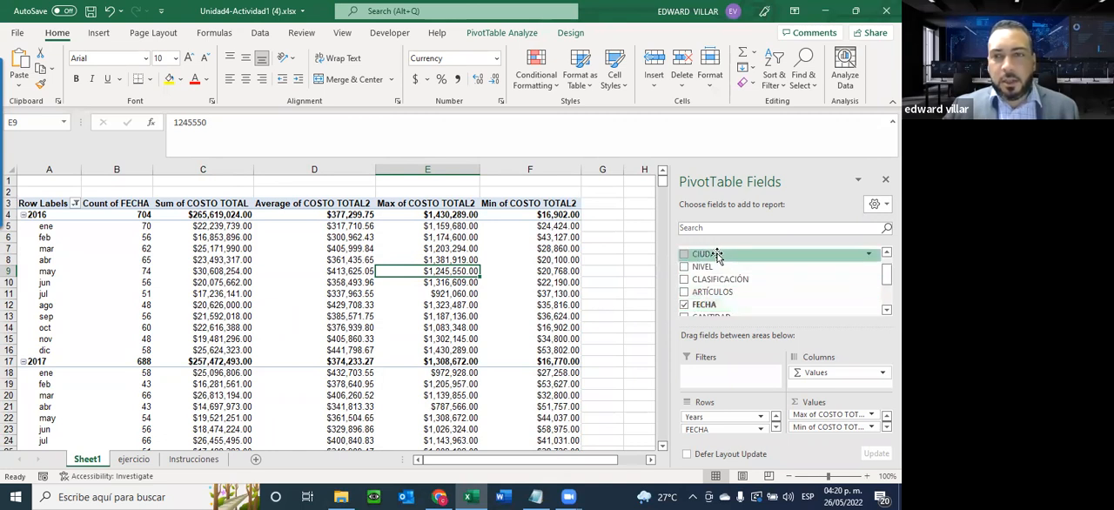
pyautogui.moveTo(715, 254); pyautogui.dragTo(710, 379)
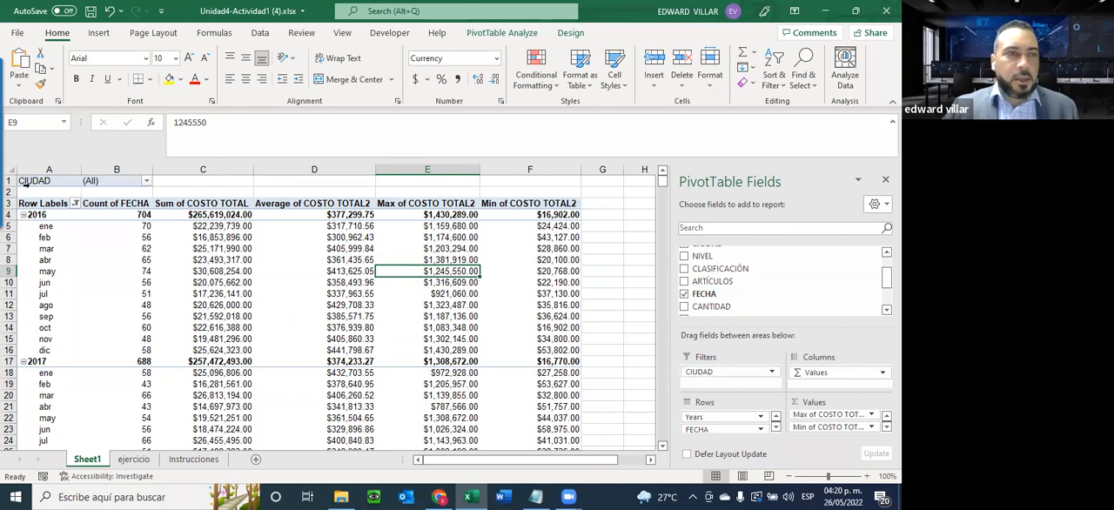
# Filter the pivot table by CIUDAD to show only Azua
pyautogui.click(146, 181)
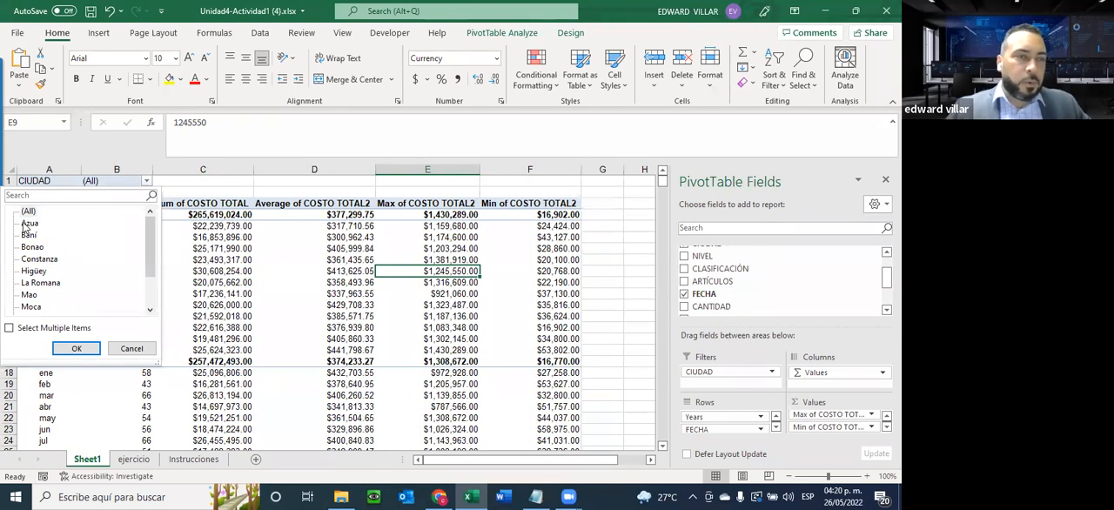
pyautogui.click(79, 348)
pyautogui.click(142, 236)
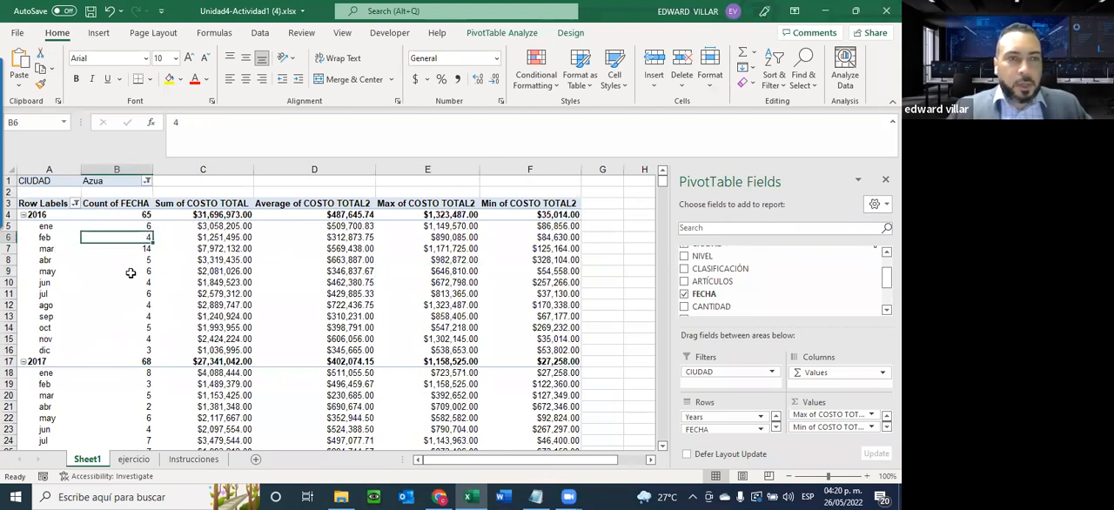
# Allow multiple items in the CIUDAD filter, add Bonao to Azua, and look over the filtered table
pyautogui.click(147, 181)
pyautogui.click(25, 334)
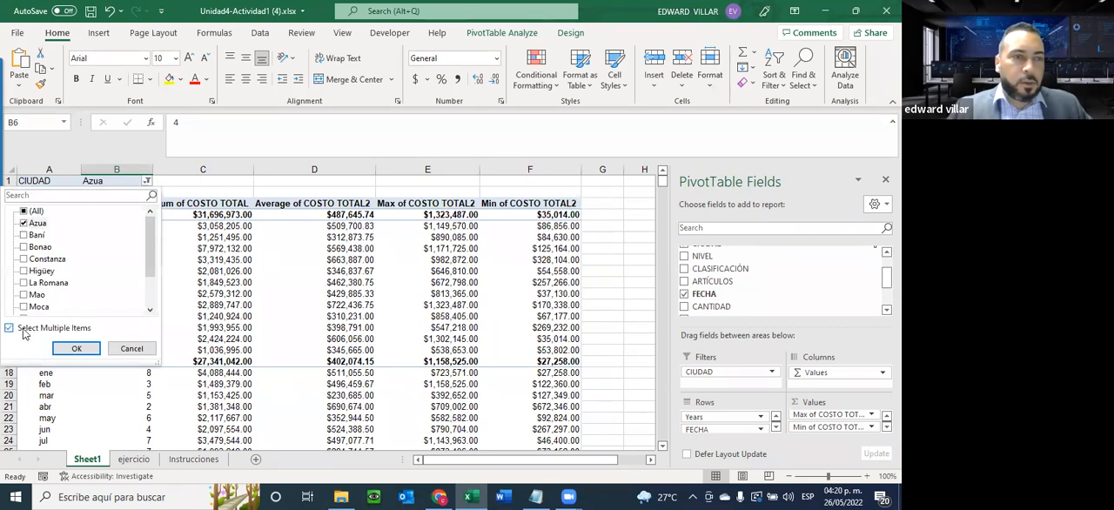
pyautogui.click(24, 248)
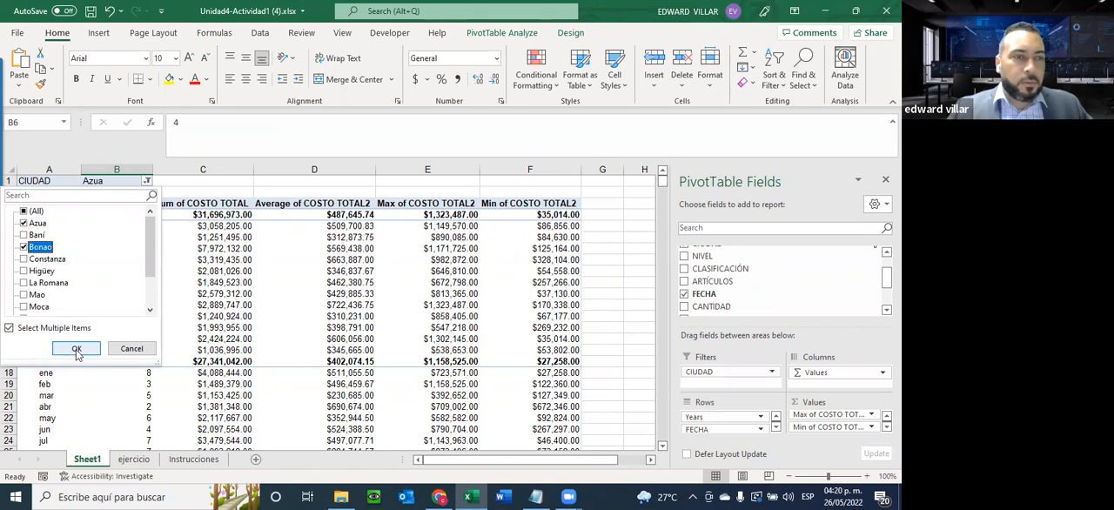
pyautogui.click(76, 348)
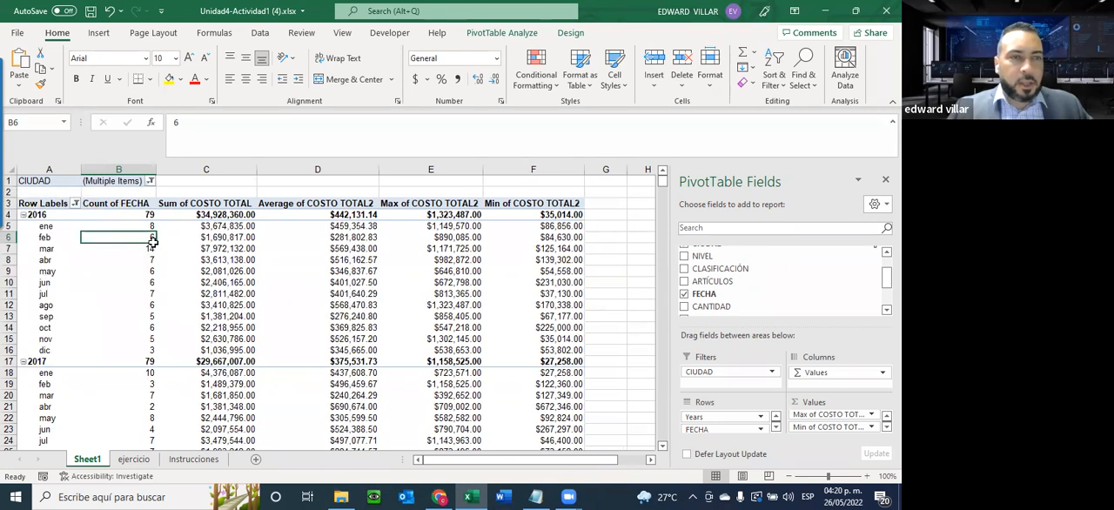
pyautogui.scroll(-7, 419, 271)
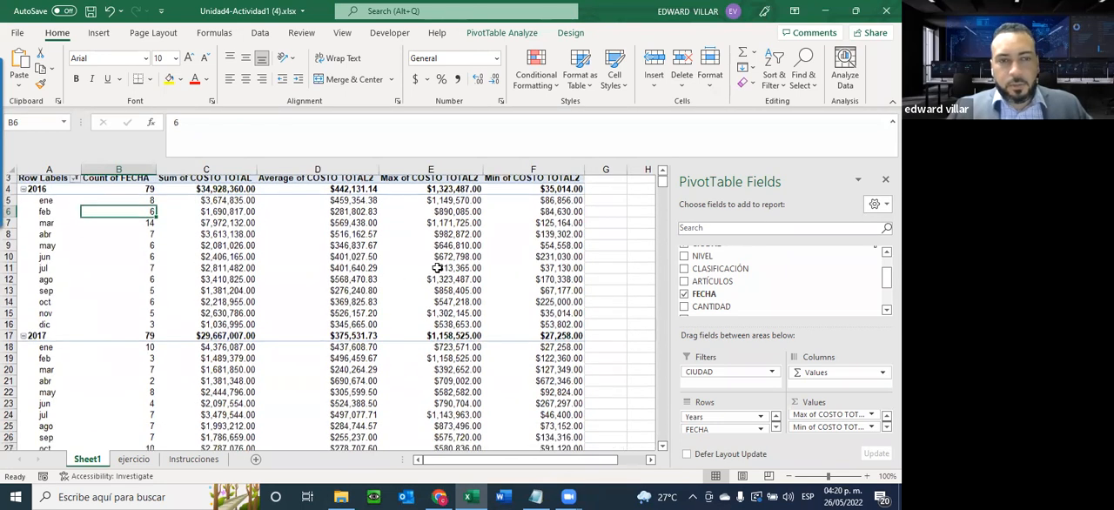
pyautogui.scroll(4, 422, 262)
pyautogui.scroll(3, 422, 262)
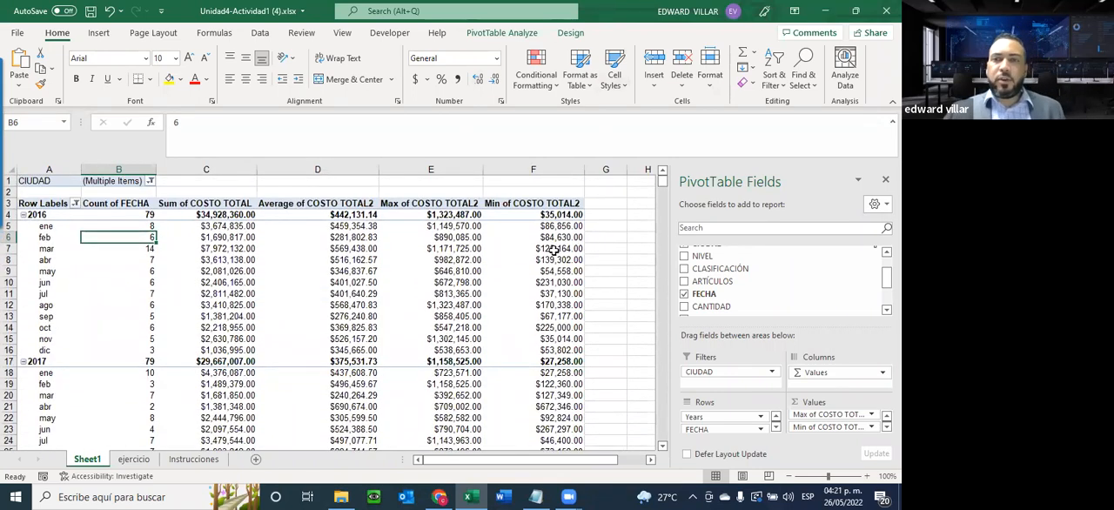
# Insert slicers for CIUDAD, NIVEL, CLASIFICACIÓN and ARTÍCULOS in the Sheet1 pivot table
pyautogui.click(620, 193)
pyautogui.click(450, 248)
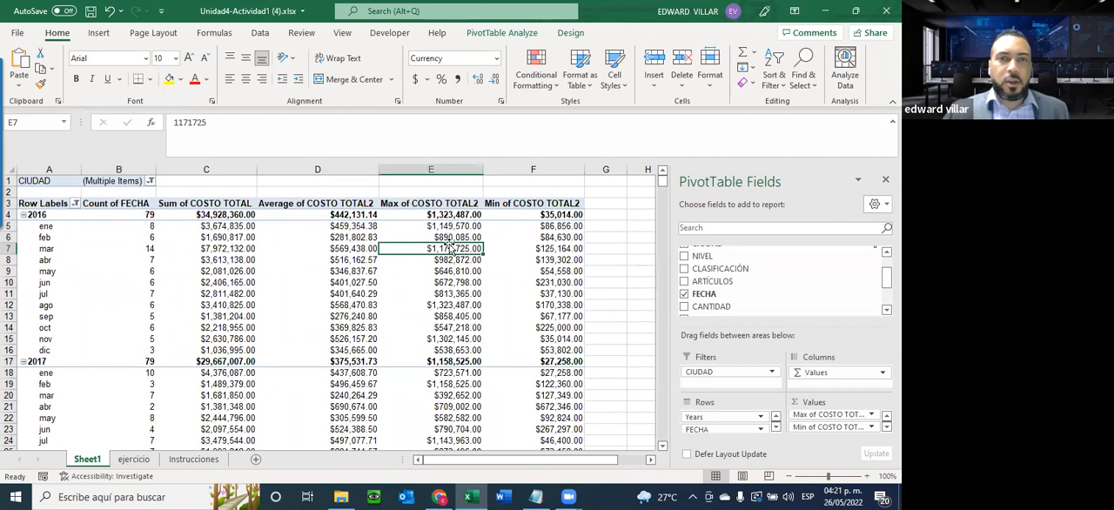
pyautogui.click(513, 33)
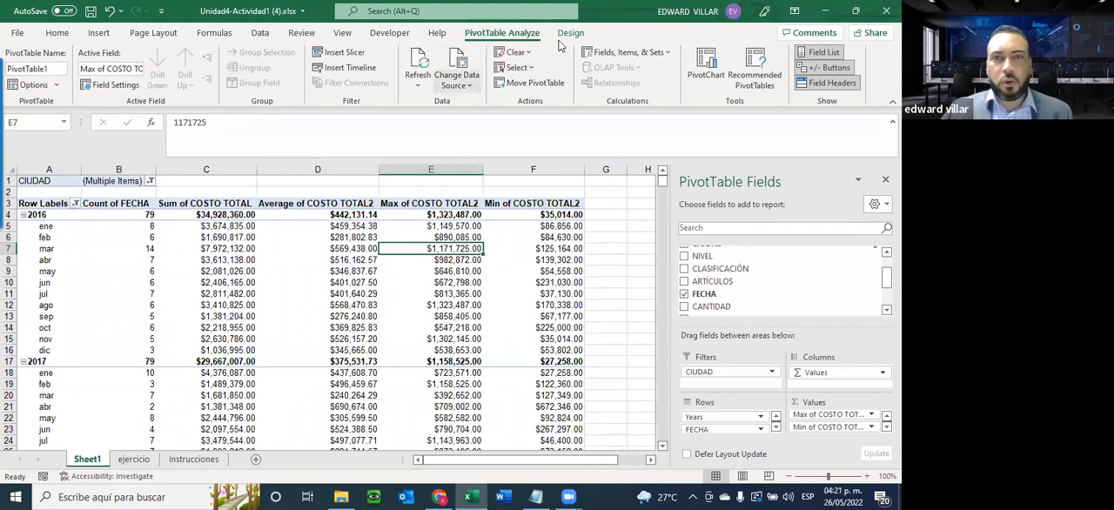
pyautogui.click(346, 54)
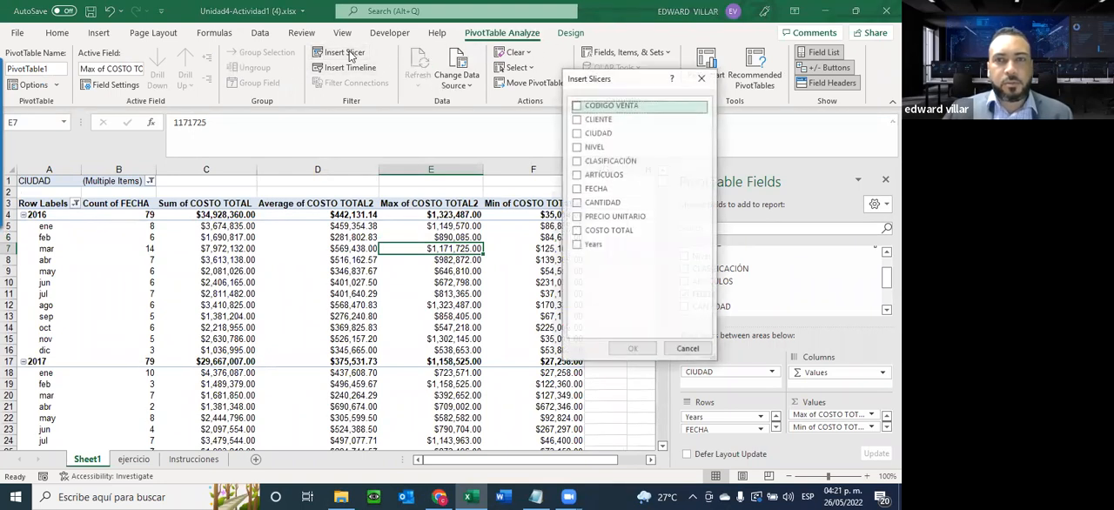
pyautogui.click(576, 133)
pyautogui.click(576, 174)
pyautogui.click(577, 160)
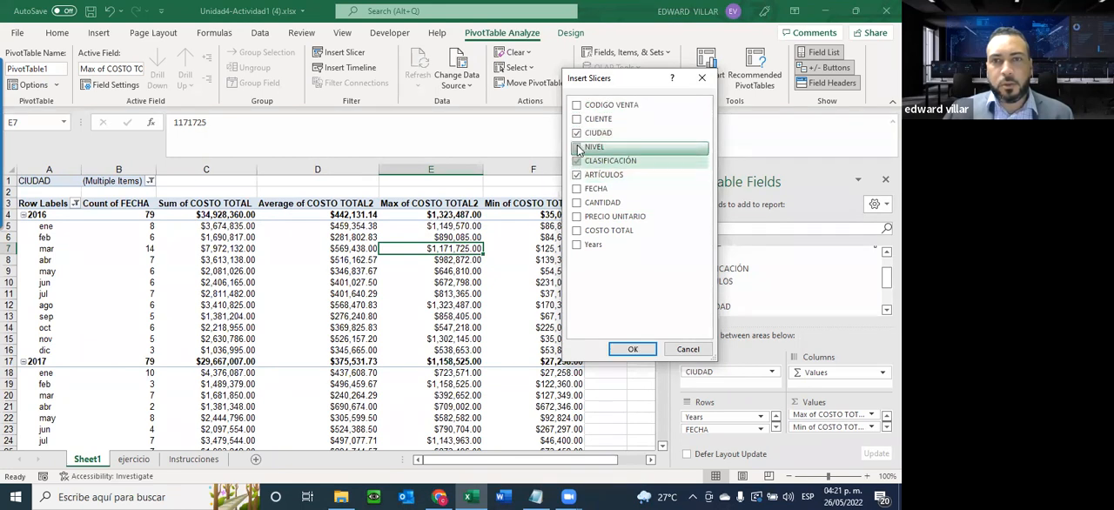
pyautogui.click(639, 348)
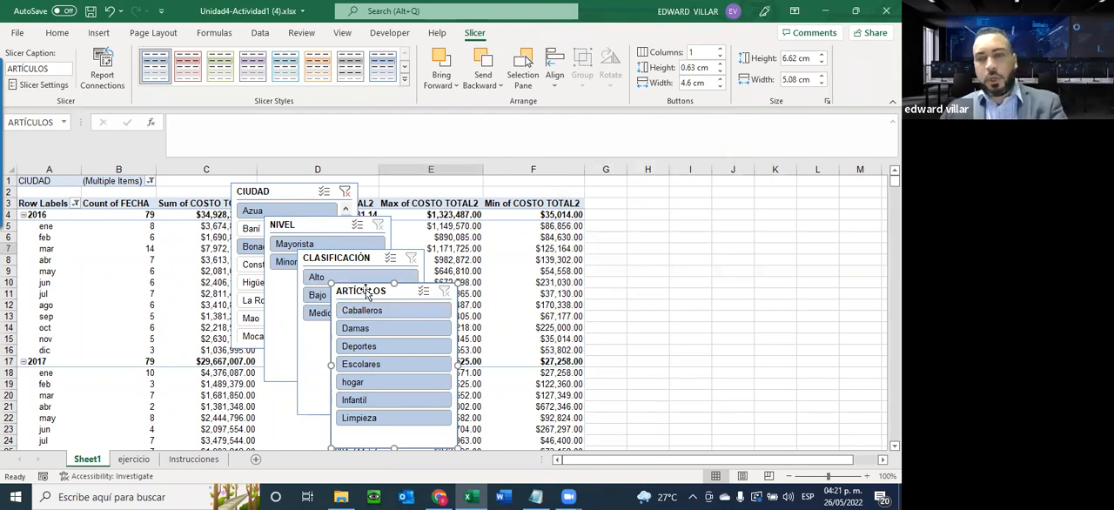
# Delete the ARTÍCULOS, CLASIFICACIÓN, NIVEL and CIUDAD slicers from Sheet1
pyautogui.press('Delete')
pyautogui.click(349, 260)
pyautogui.press('Delete')
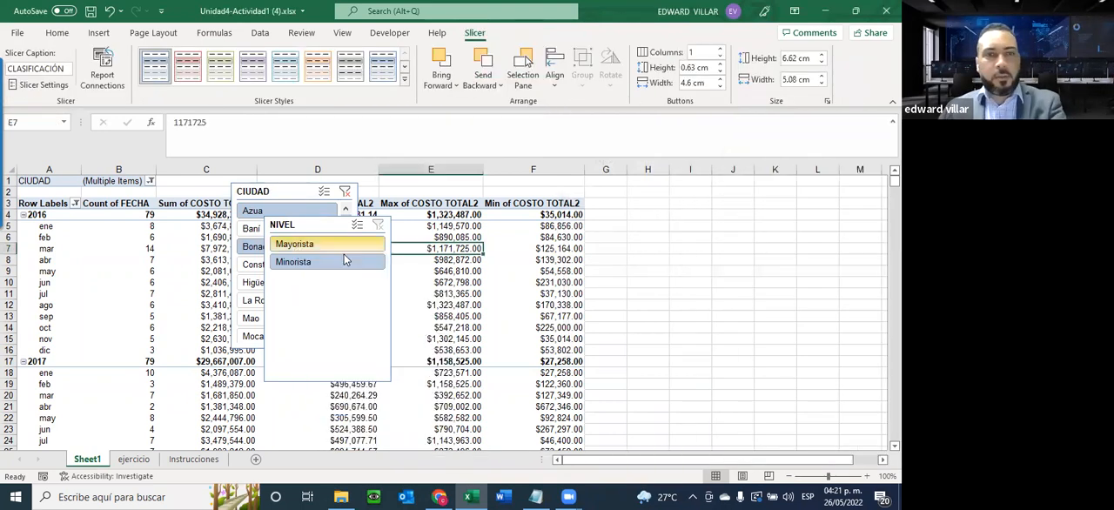
pyautogui.click(324, 223)
pyautogui.press('Delete')
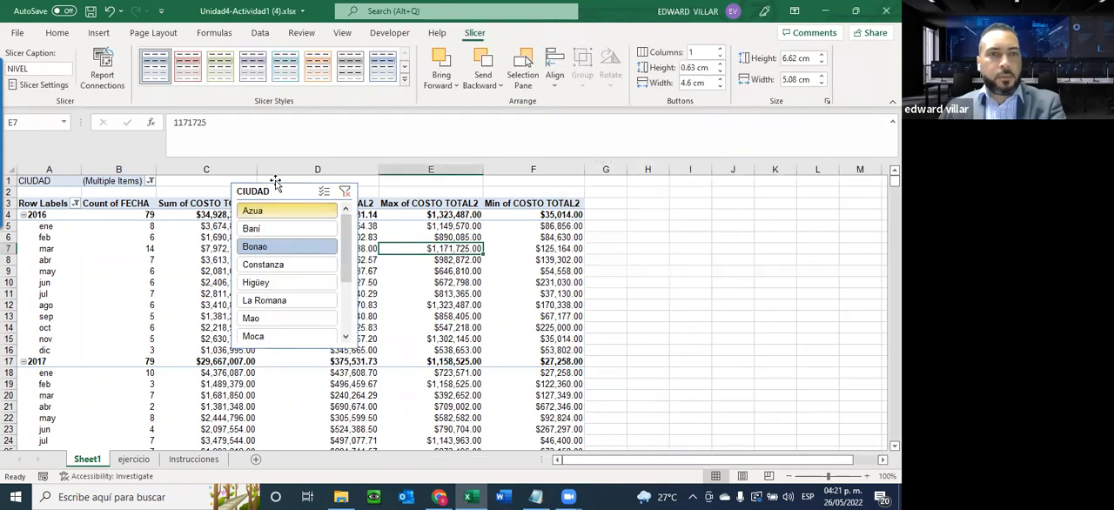
pyautogui.click(294, 252)
pyautogui.press('Delete')
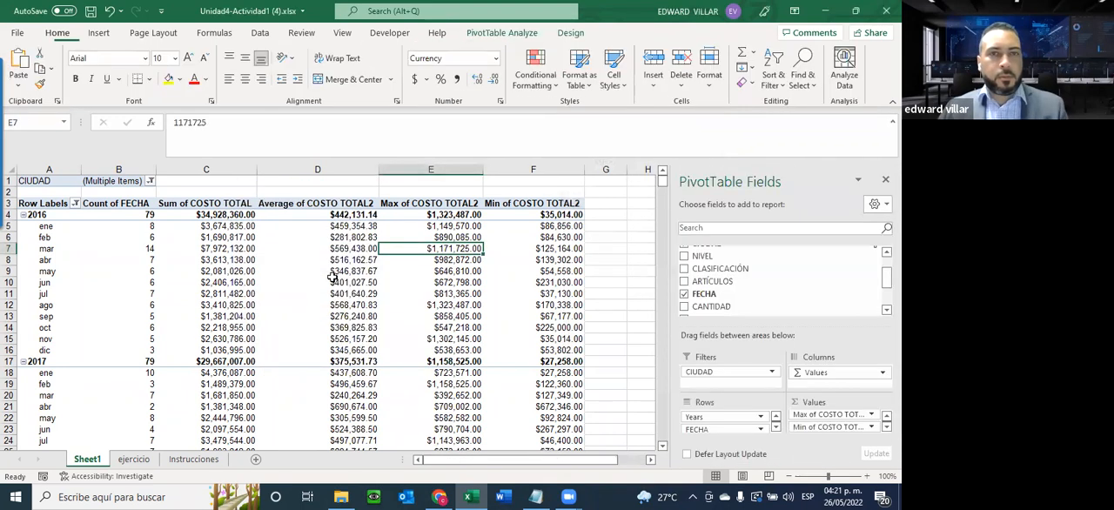
# Apply the purple pivot table style from the first row of the Medium styles to the Sheet1 pivot table
pyautogui.moveTo(331, 280); pyautogui.dragTo(331, 269)
pyautogui.click(501, 32)
pyautogui.click(570, 33)
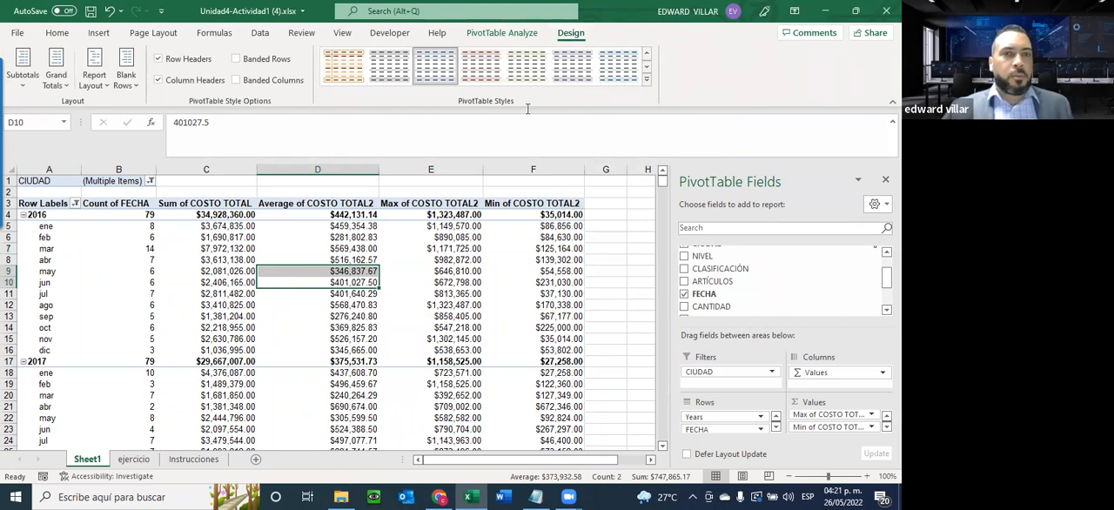
pyautogui.click(647, 81)
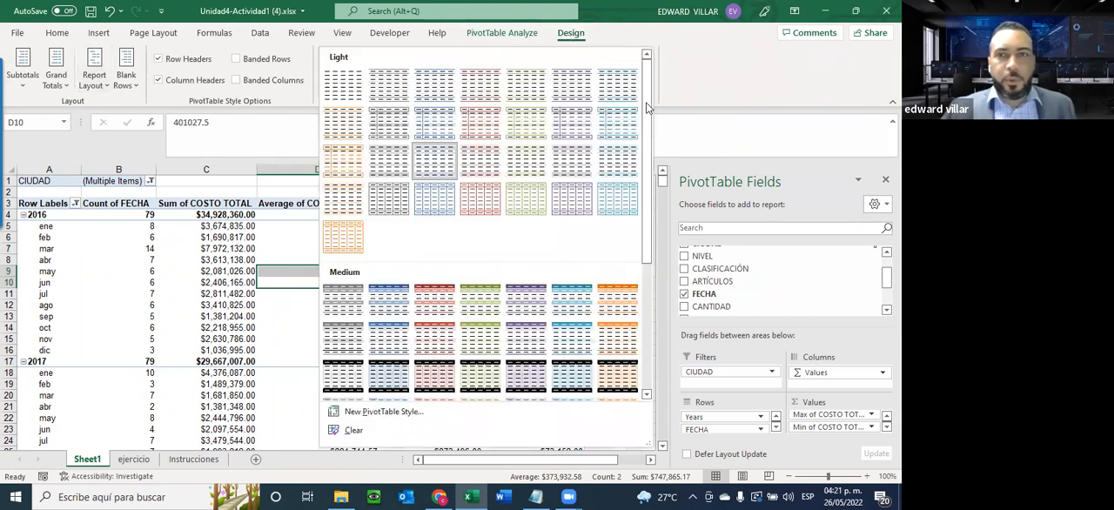
pyautogui.click(526, 300)
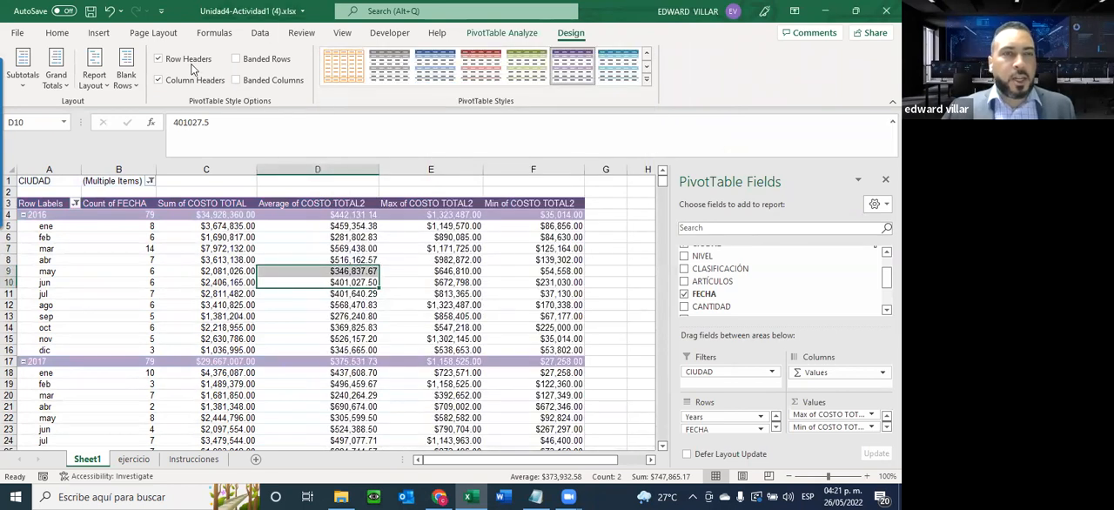
# Switch the pivot table's Row Headers and Column Headers style options off and back on
pyautogui.click(173, 61)
pyautogui.click(174, 62)
pyautogui.click(180, 81)
pyautogui.click(180, 81)
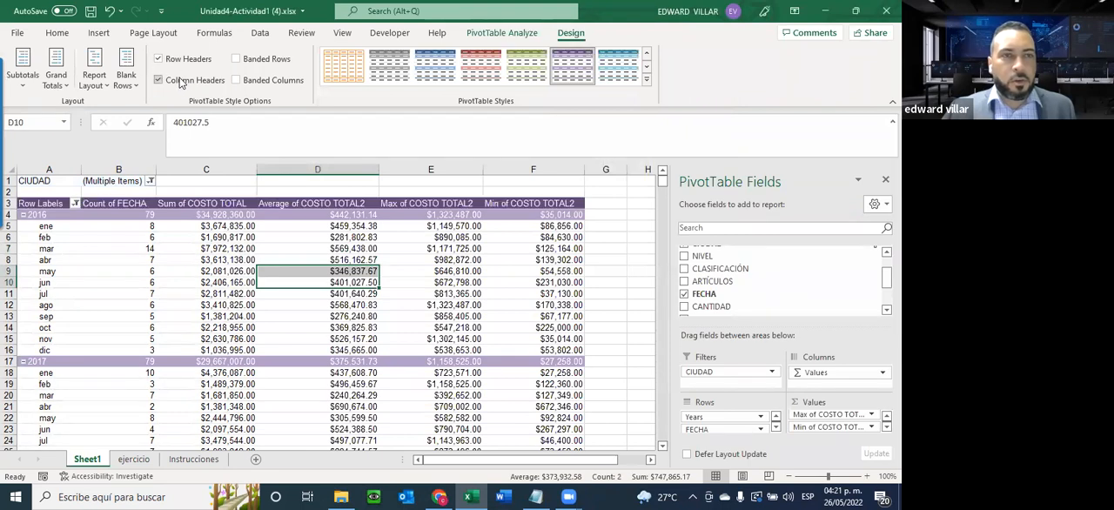
# Try the pivot table without subtotals, and with all subtotals at the top of each group
pyautogui.click(20, 84)
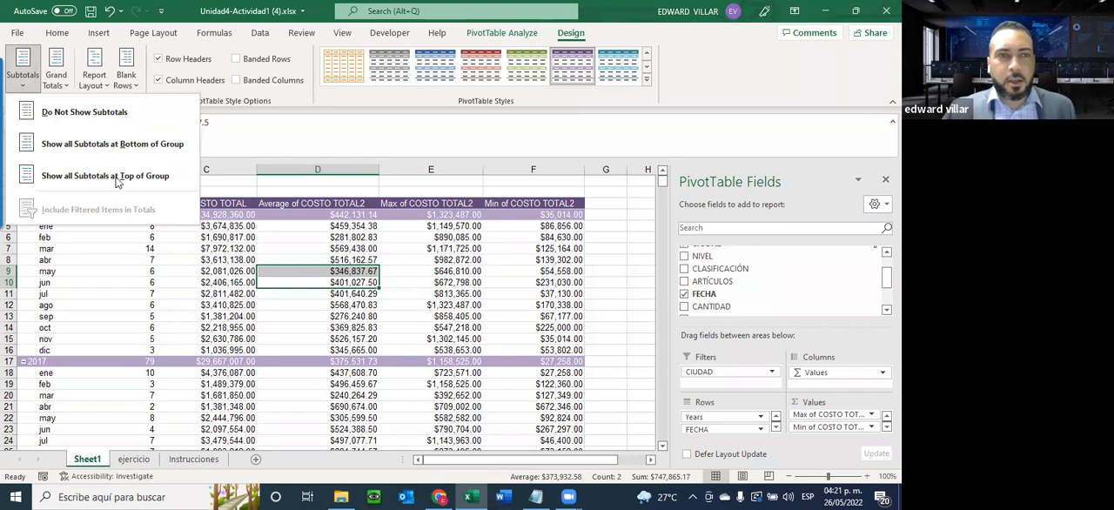
pyautogui.click(118, 110)
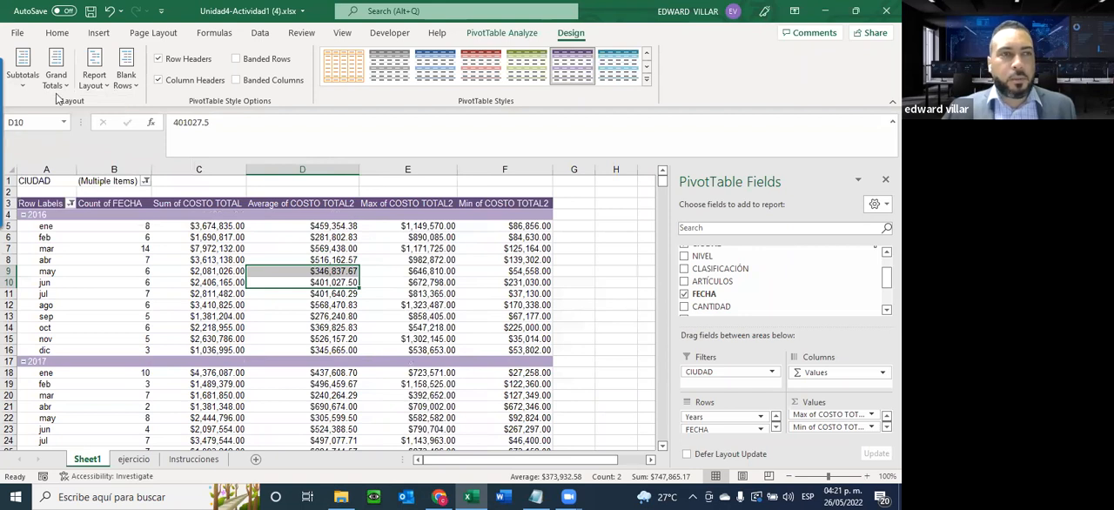
pyautogui.click(23, 75)
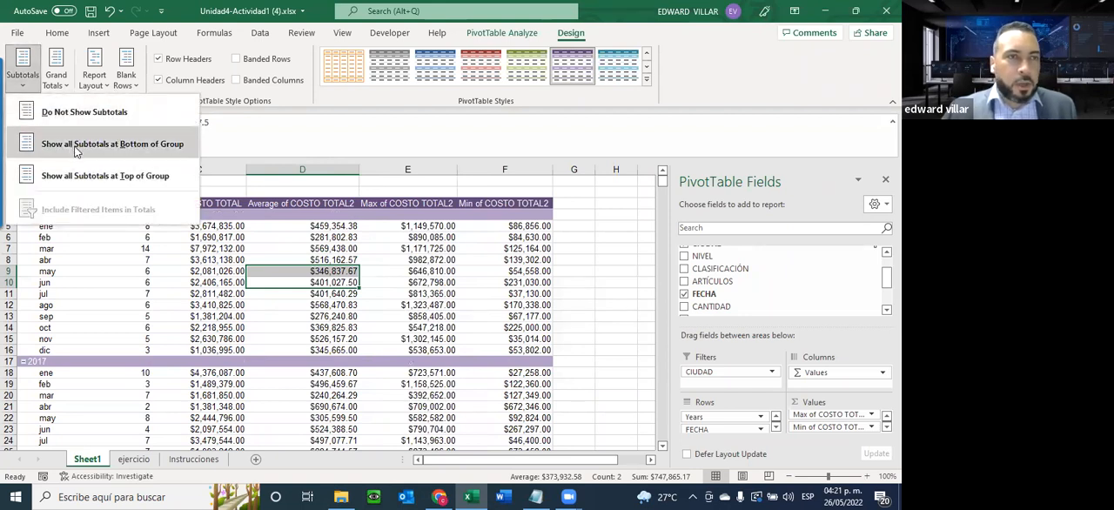
pyautogui.click(80, 178)
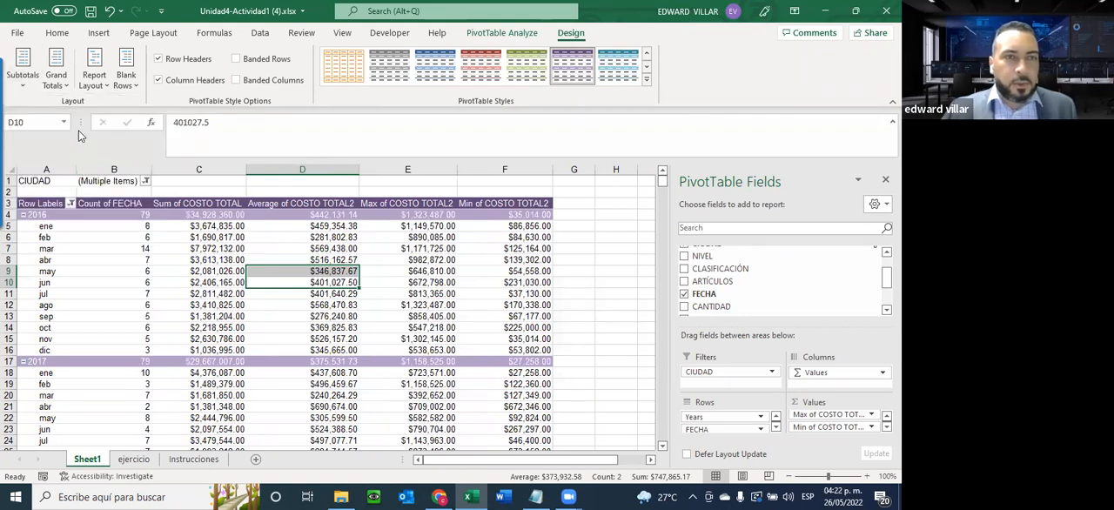
# Show all subtotals at the bottom of each year group and look over the pivot table down to the grand total
pyautogui.click(24, 73)
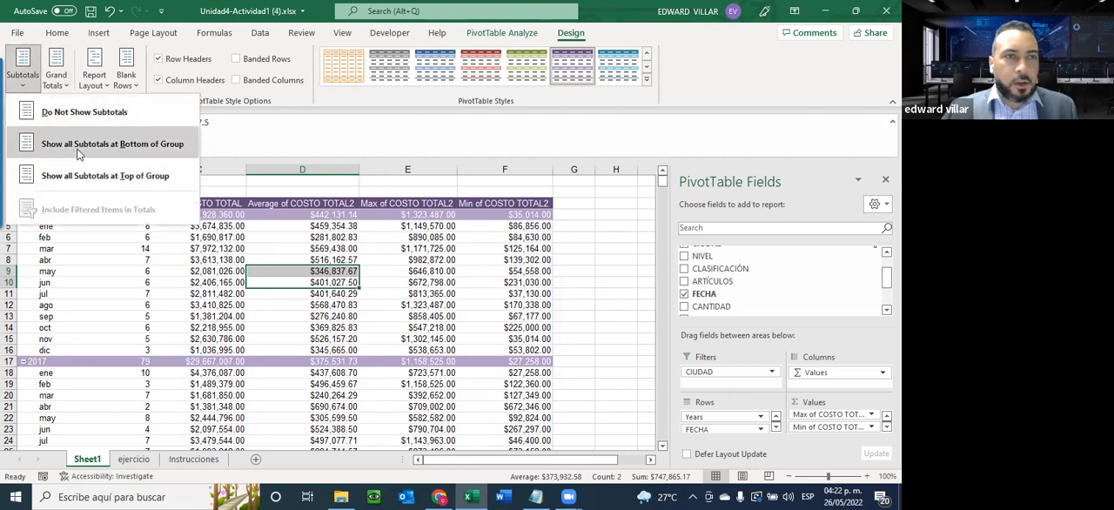
pyautogui.click(79, 153)
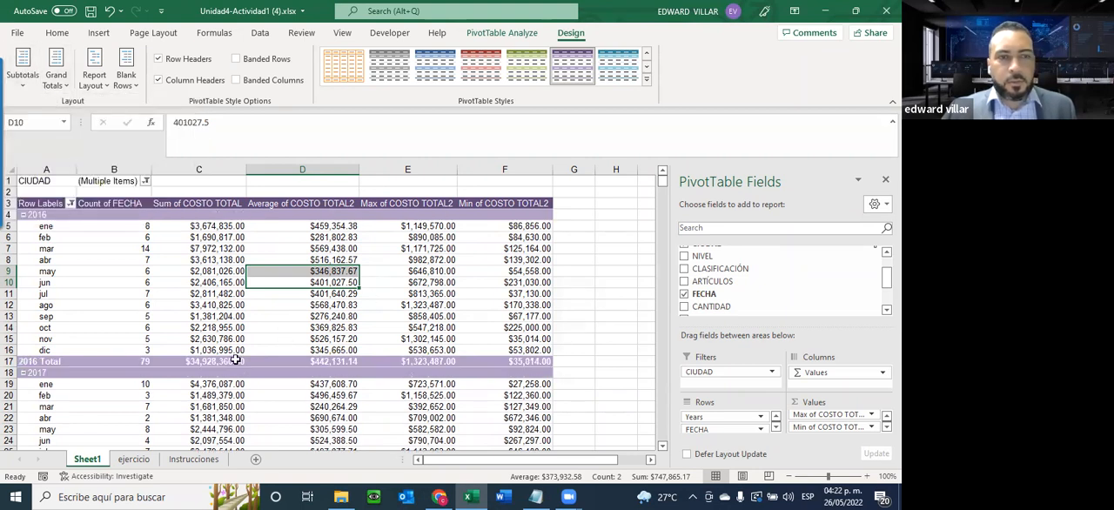
pyautogui.scroll(-1, 369, 289)
pyautogui.scroll(-4, 371, 287)
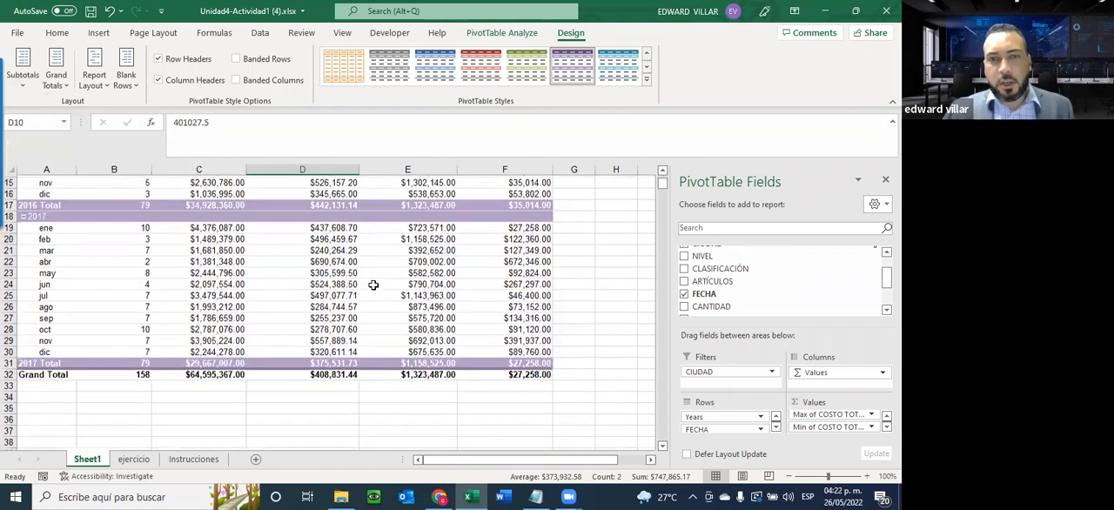
pyautogui.scroll(3, 374, 285)
pyautogui.scroll(3, 375, 284)
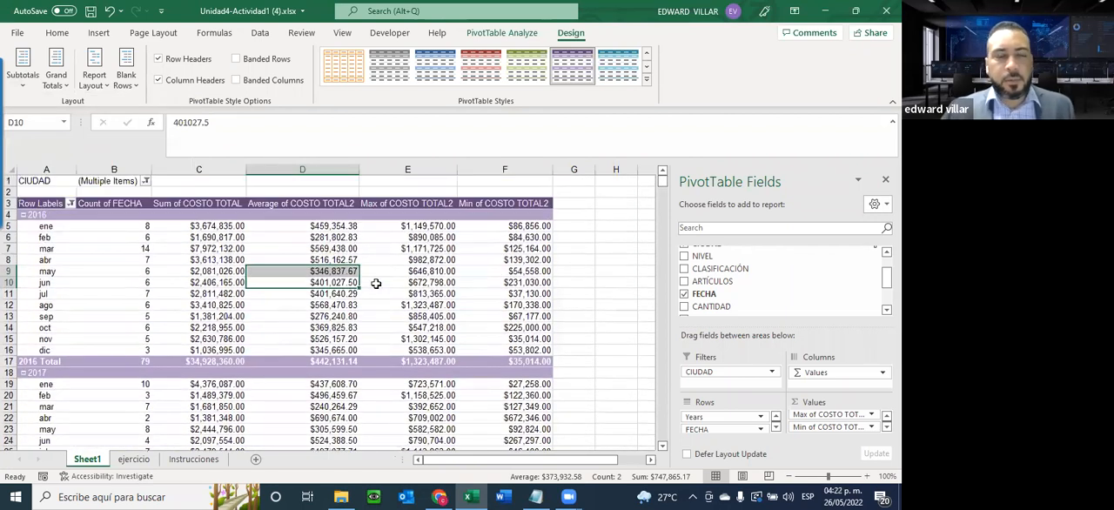
# Try the Banded Columns and Banded Rows style options on the pivot table
pyautogui.click(268, 79)
pyautogui.click(263, 85)
pyautogui.click(265, 64)
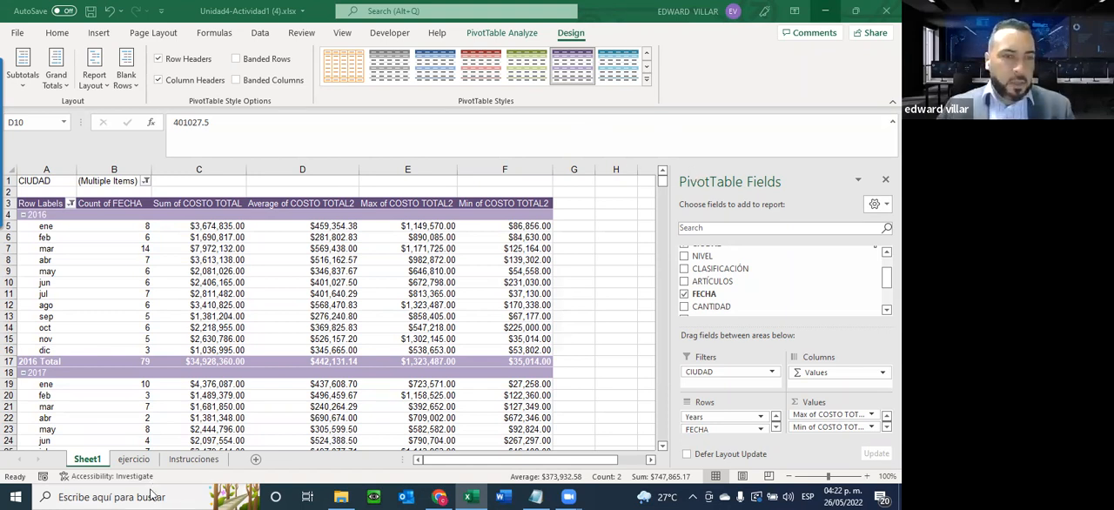
# Read the Tabla dinámica #2 requirements on the Instrucciones sheet and insert a pivot table from the ejercicio data on a new worksheet
pyautogui.click(179, 459)
pyautogui.scroll(-7, 224, 343)
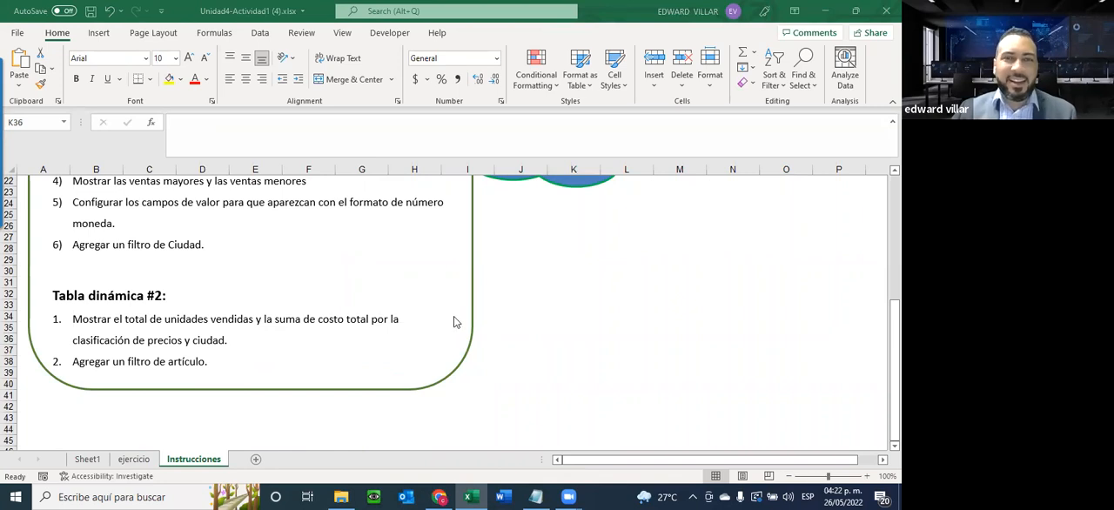
pyautogui.hotkey('ctrl', 'pageup')
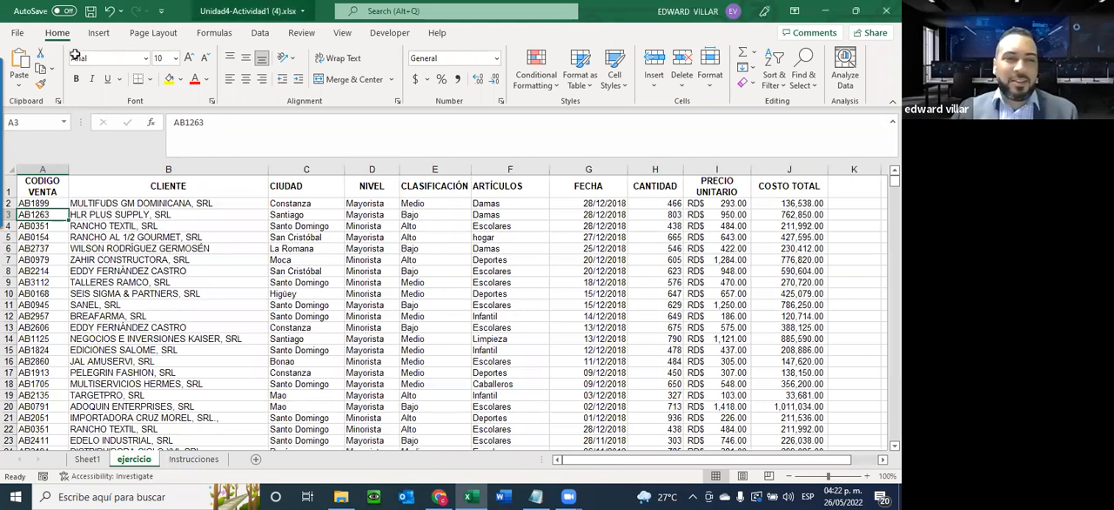
pyautogui.click(101, 33)
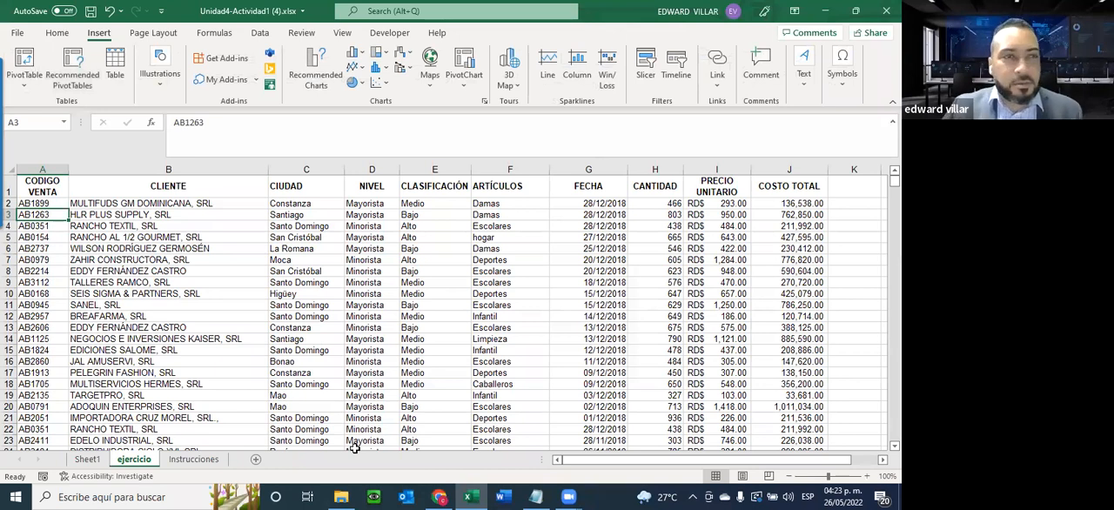
pyautogui.click(64, 33)
pyautogui.click(97, 34)
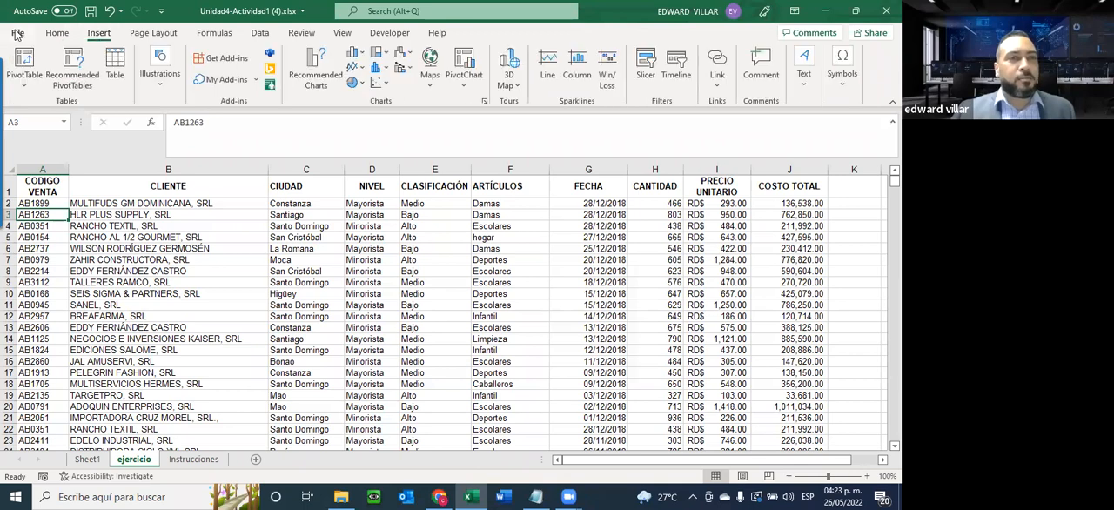
pyautogui.click(16, 33)
pyautogui.click(19, 37)
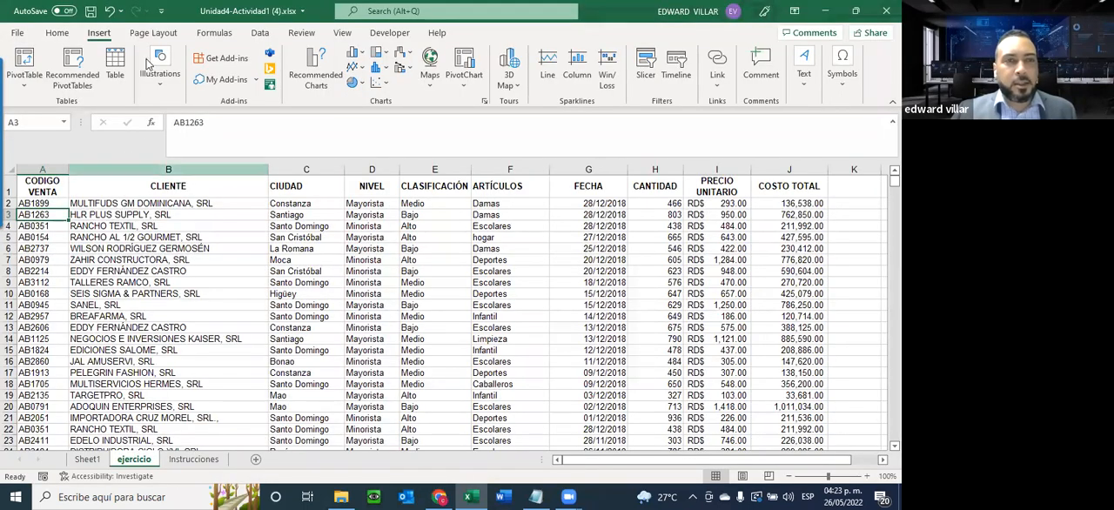
pyautogui.click(25, 66)
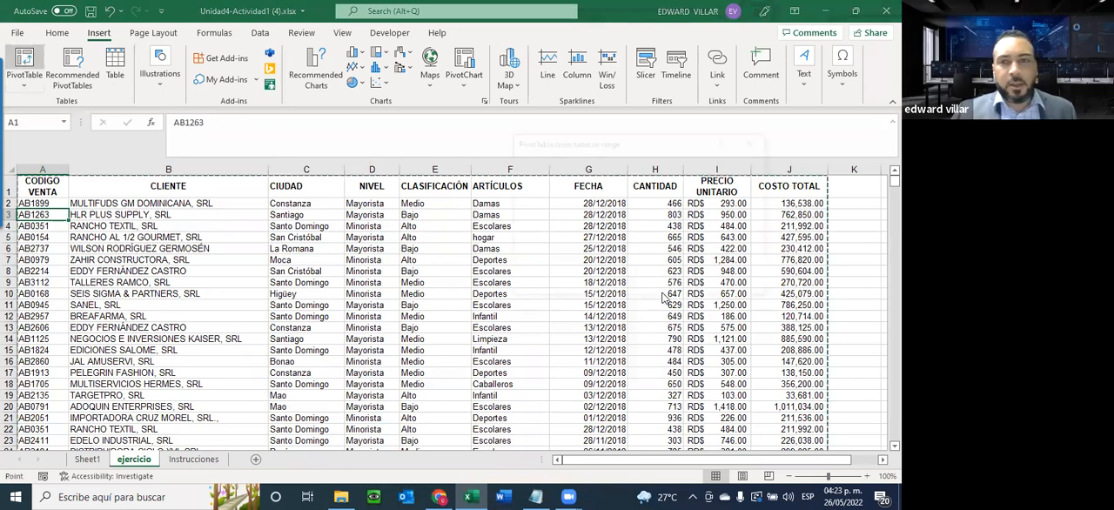
pyautogui.press('Return')
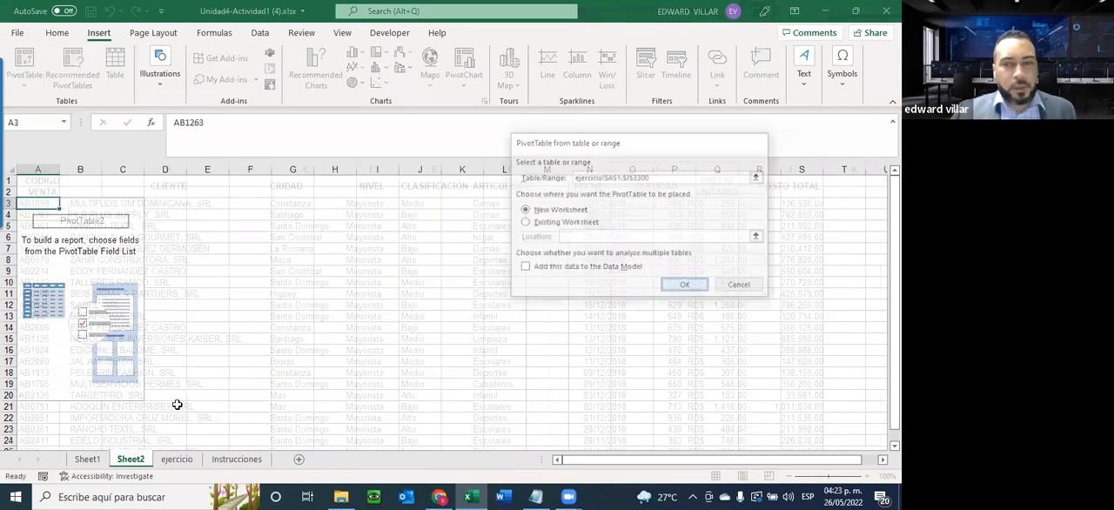
# Check the Tabla dinámica #2 instructions and add the sums of CANTIDAD and COSTO TOTAL as values in the Sheet2 pivot table
pyautogui.click(230, 459)
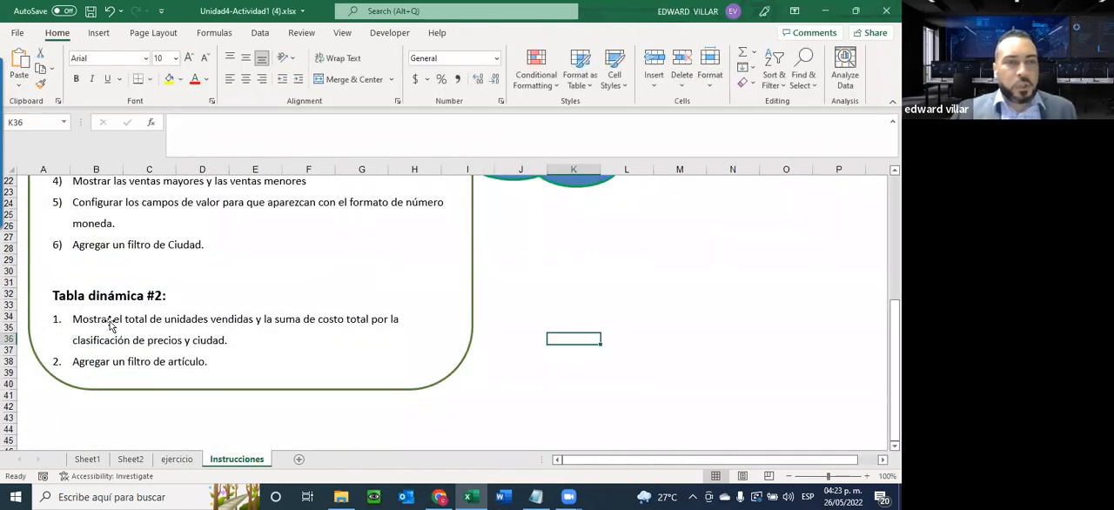
pyautogui.click(133, 459)
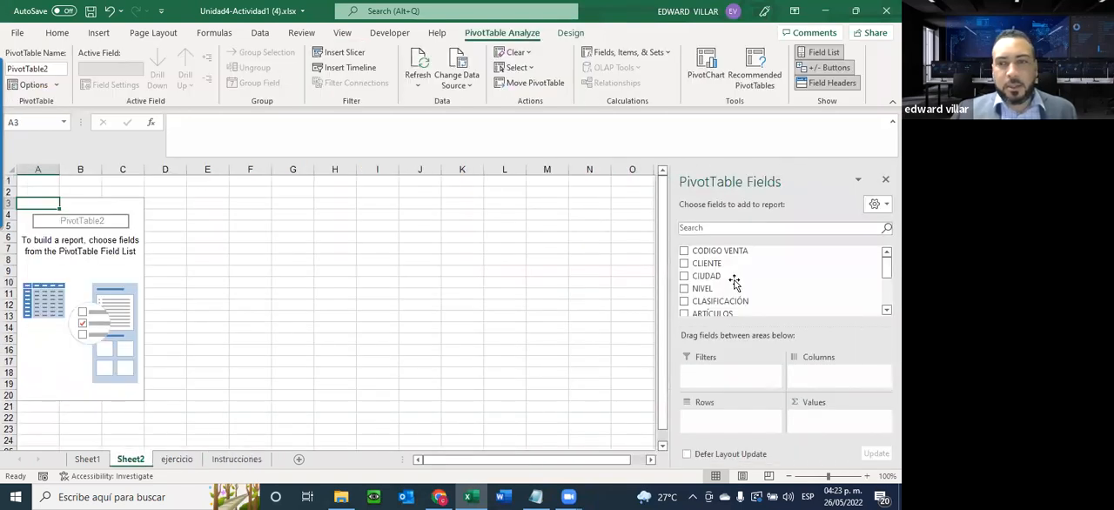
pyautogui.scroll(-2, 738, 270)
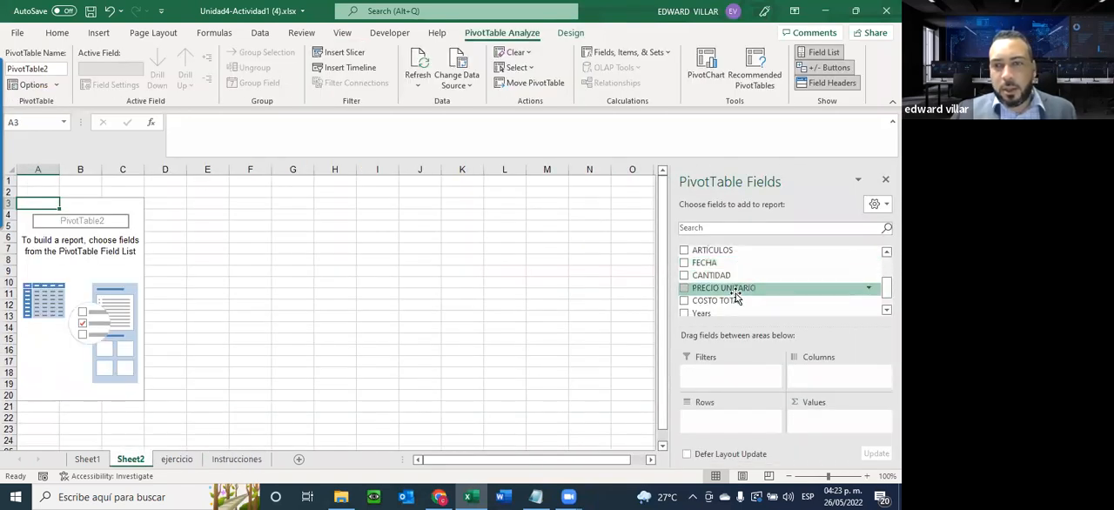
pyautogui.scroll(1, 731, 279)
pyautogui.scroll(2, 730, 285)
pyautogui.scroll(-3, 731, 277)
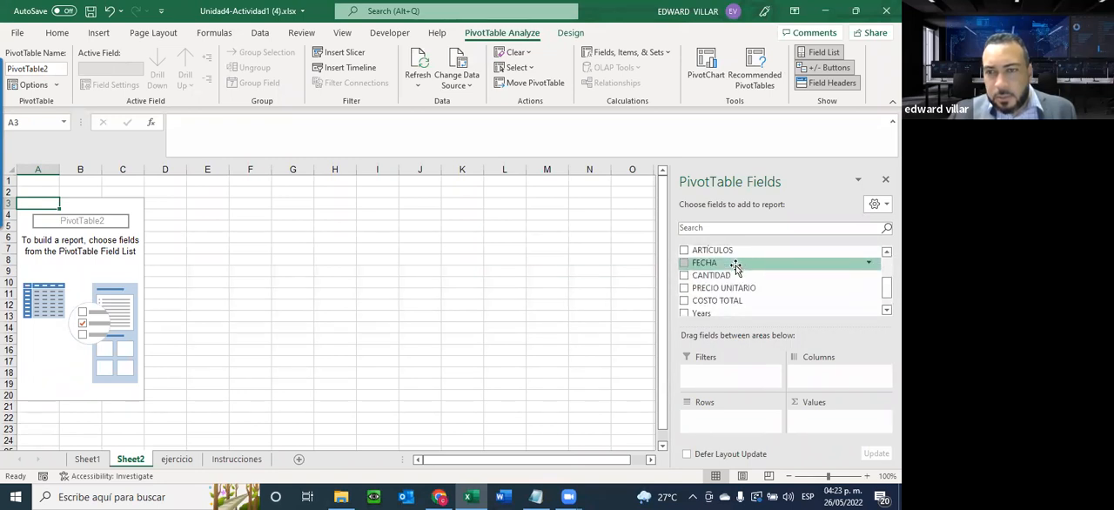
pyautogui.scroll(-1, 718, 303)
pyautogui.click(685, 253)
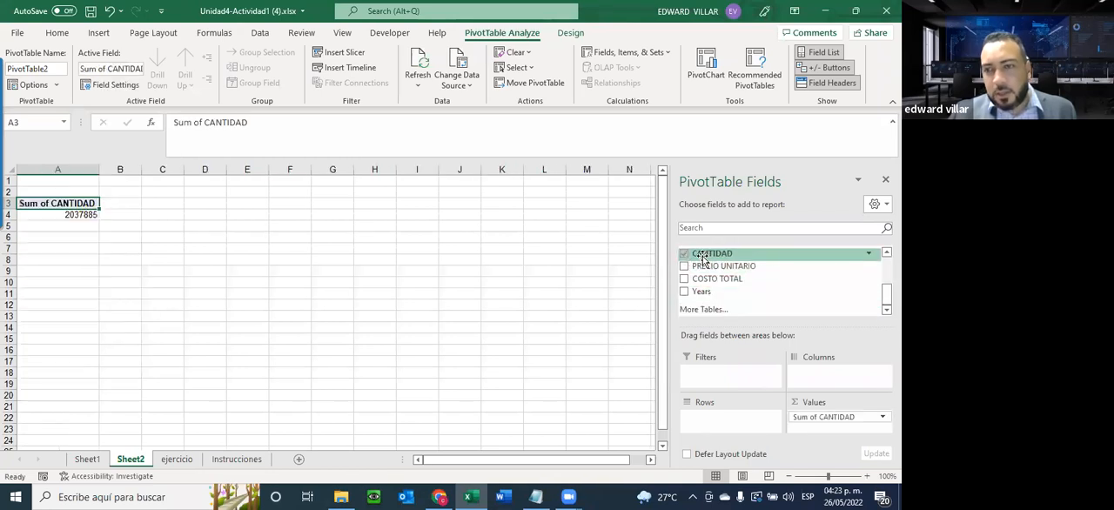
pyautogui.click(235, 459)
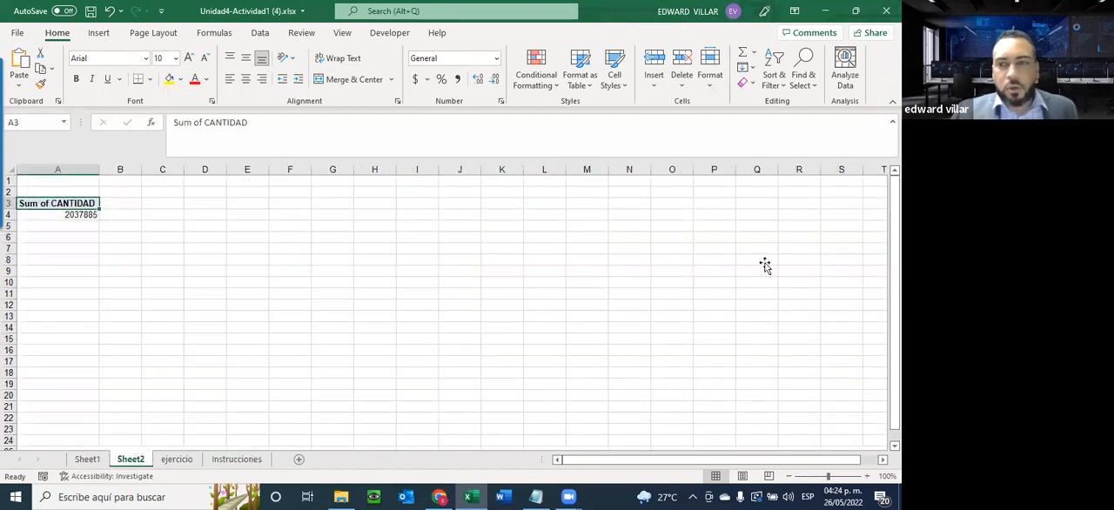
pyautogui.click(684, 278)
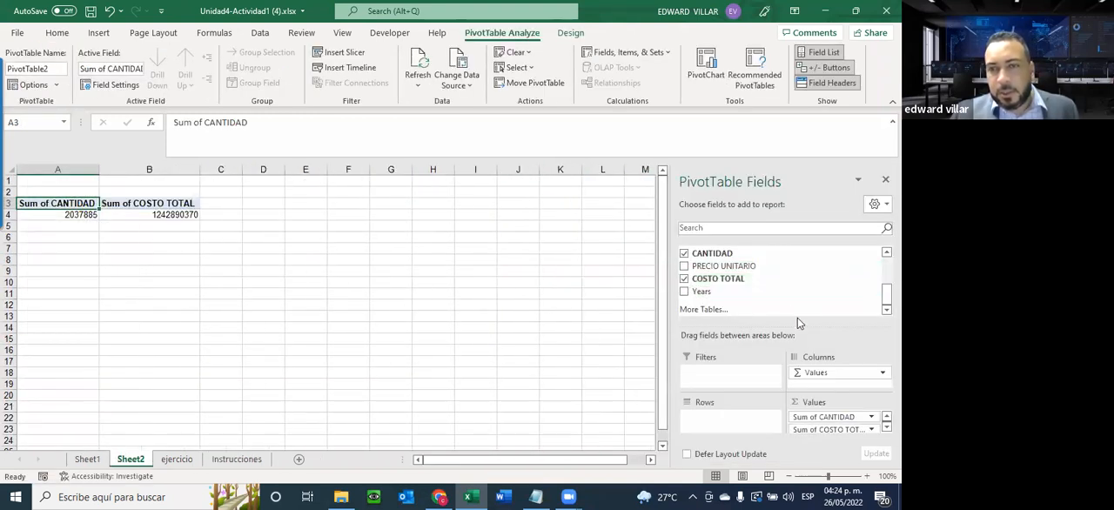
# Add CLASIFICACIÓN as the row field and include PRECIO UNITARIO as a summed value in the Sheet2 pivot table
pyautogui.scroll(2, 759, 306)
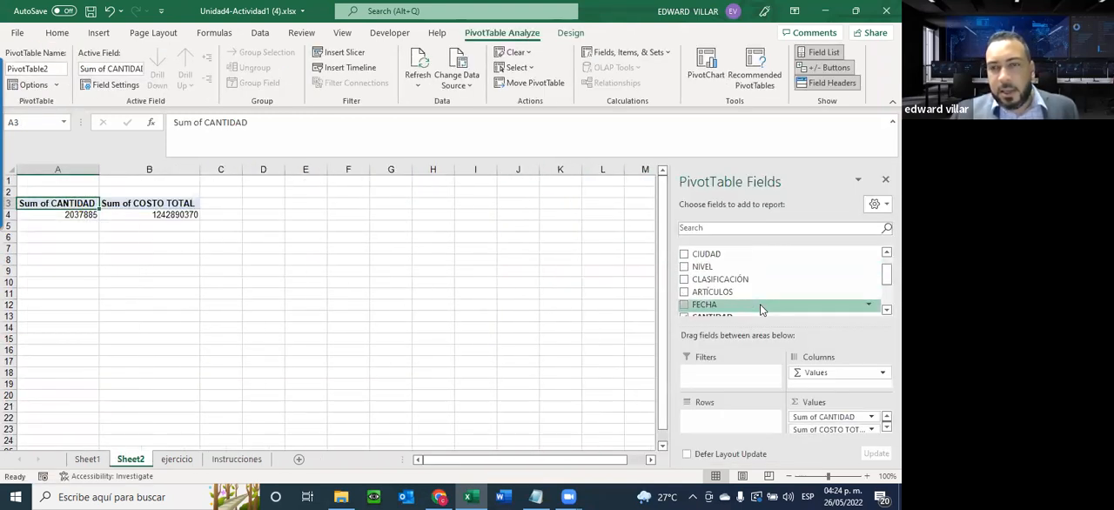
pyautogui.click(684, 280)
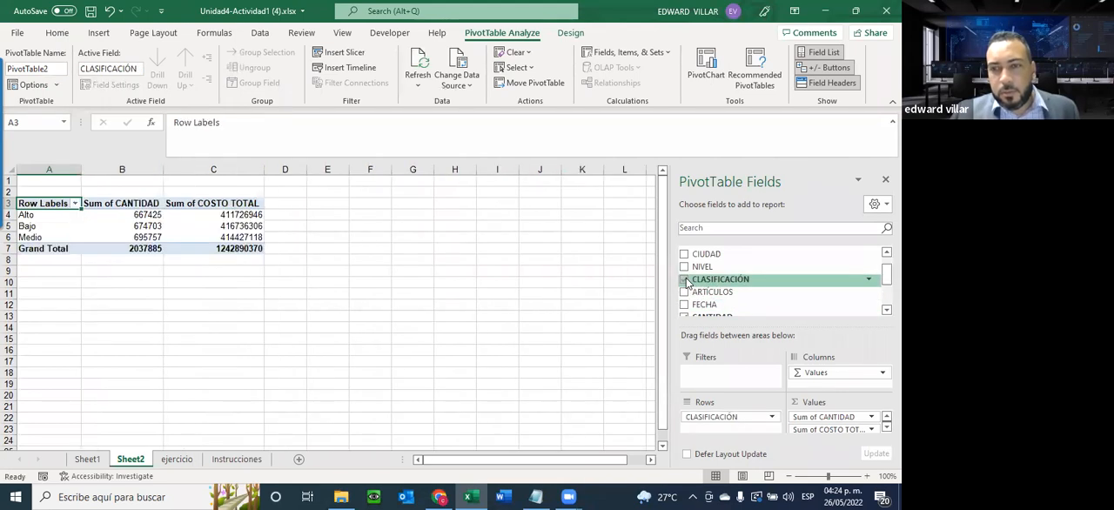
pyautogui.scroll(-1, 687, 288)
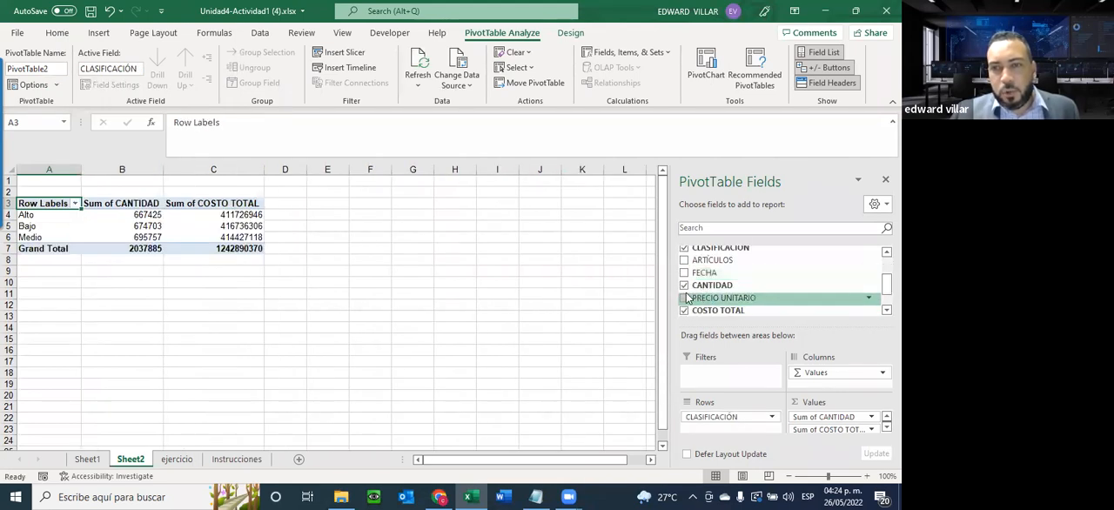
pyautogui.click(684, 298)
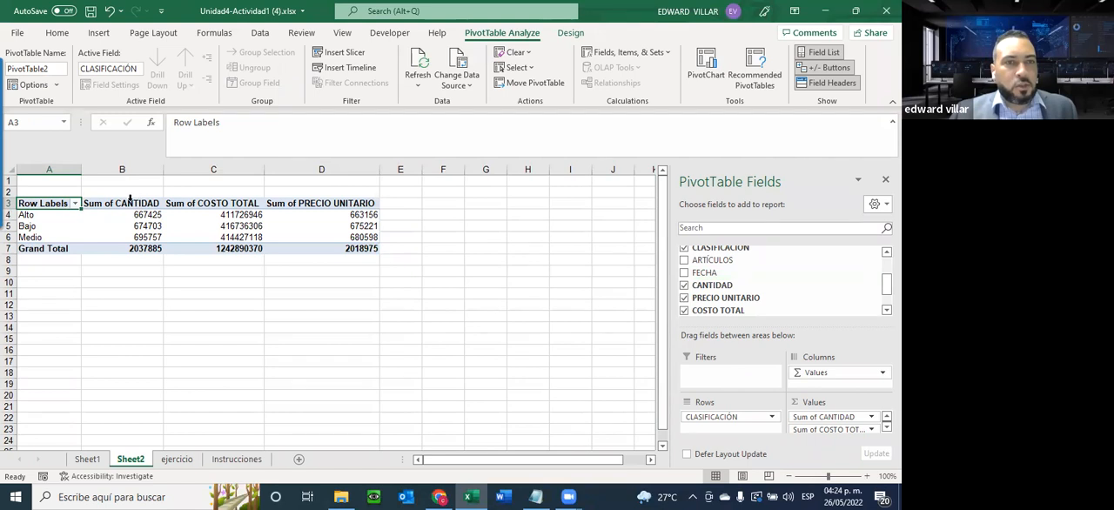
# Review the value columns and reorder them so Sum of PRECIO UNITARIO comes before Sum of COSTO TOTAL
pyautogui.moveTo(135, 205); pyautogui.dragTo(137, 248)
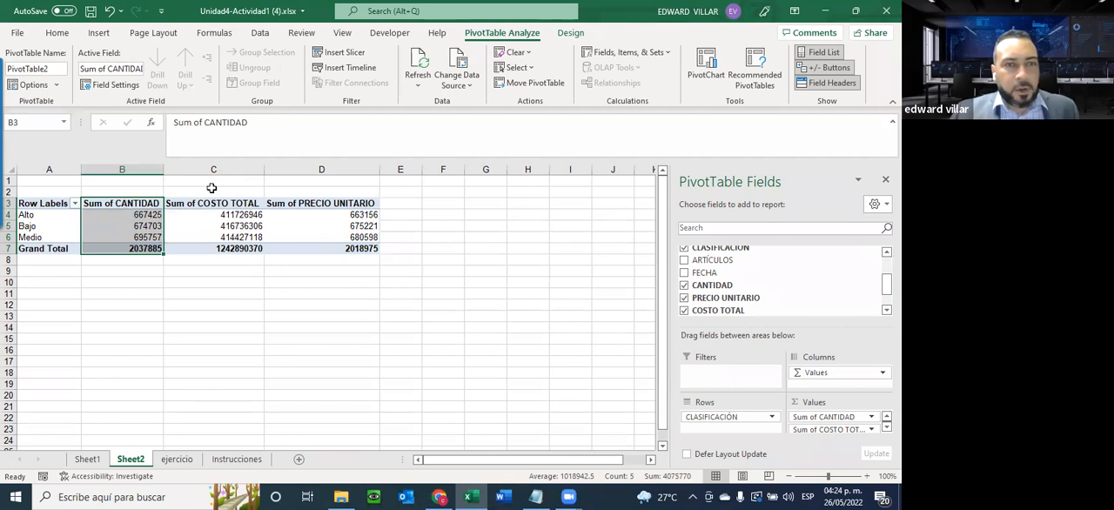
pyautogui.moveTo(212, 205); pyautogui.dragTo(209, 250)
pyautogui.moveTo(304, 205); pyautogui.dragTo(304, 257)
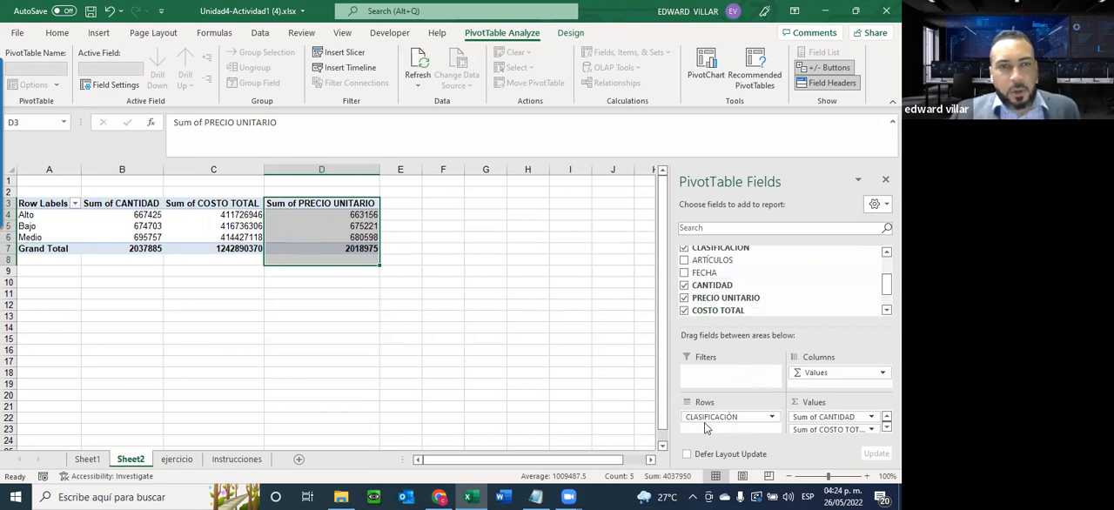
pyautogui.scroll(-1, 824, 418)
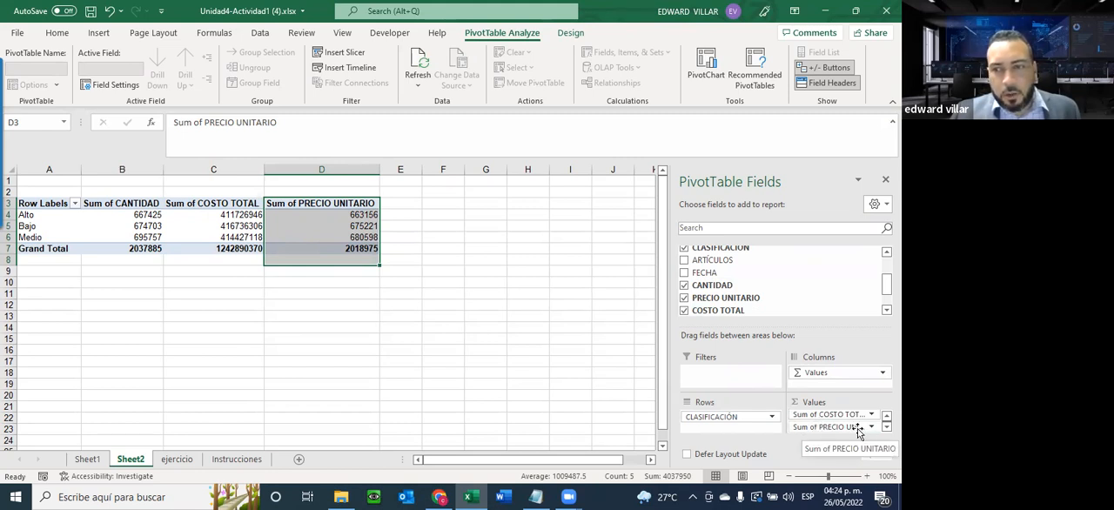
pyautogui.moveTo(856, 427); pyautogui.dragTo(856, 422)
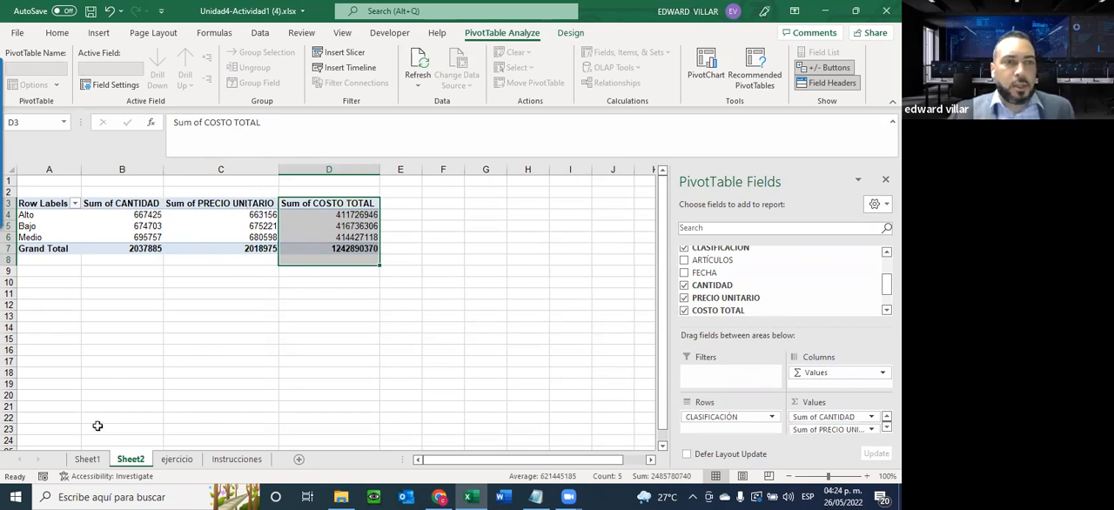
# Check the Tabla dinámica #2 instructions and add CIUDAD as a row field beneath CLASIFICACIÓN
pyautogui.click(236, 459)
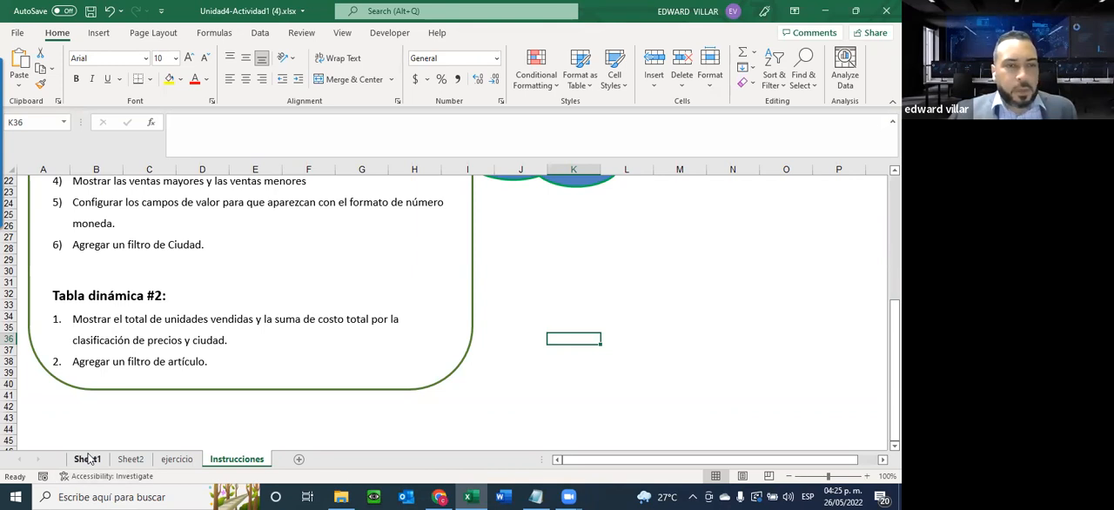
pyautogui.click(129, 460)
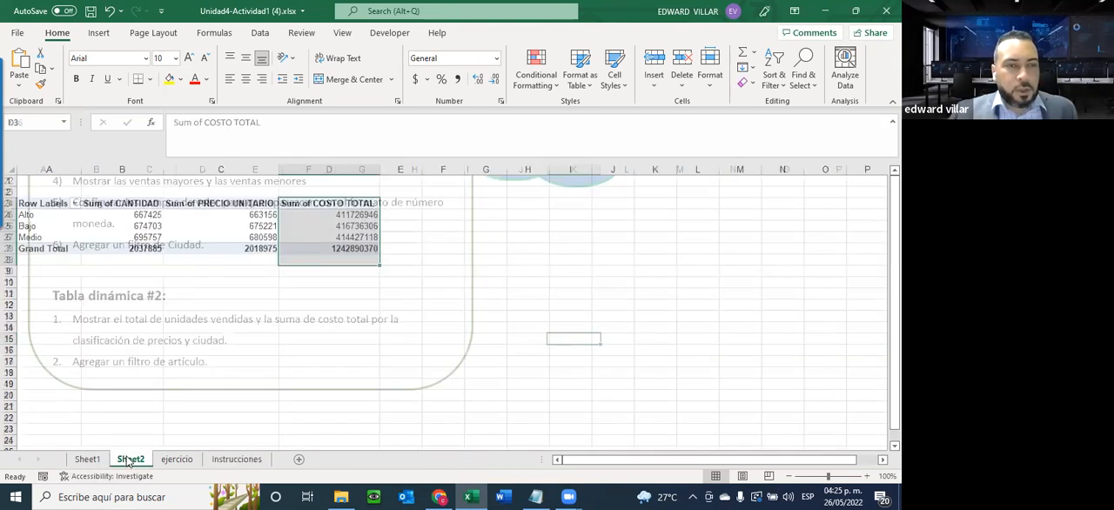
pyautogui.scroll(1, 687, 281)
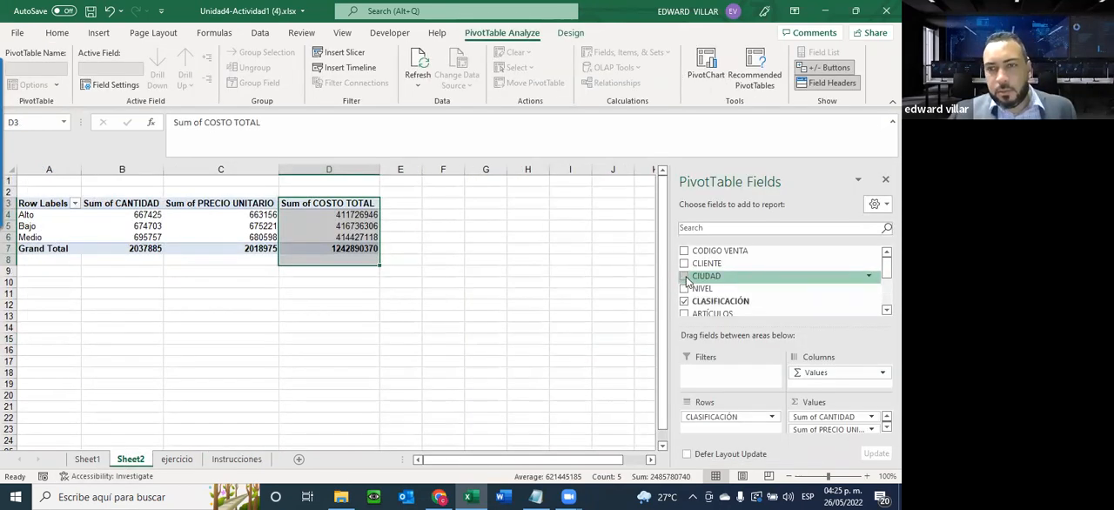
pyautogui.click(686, 277)
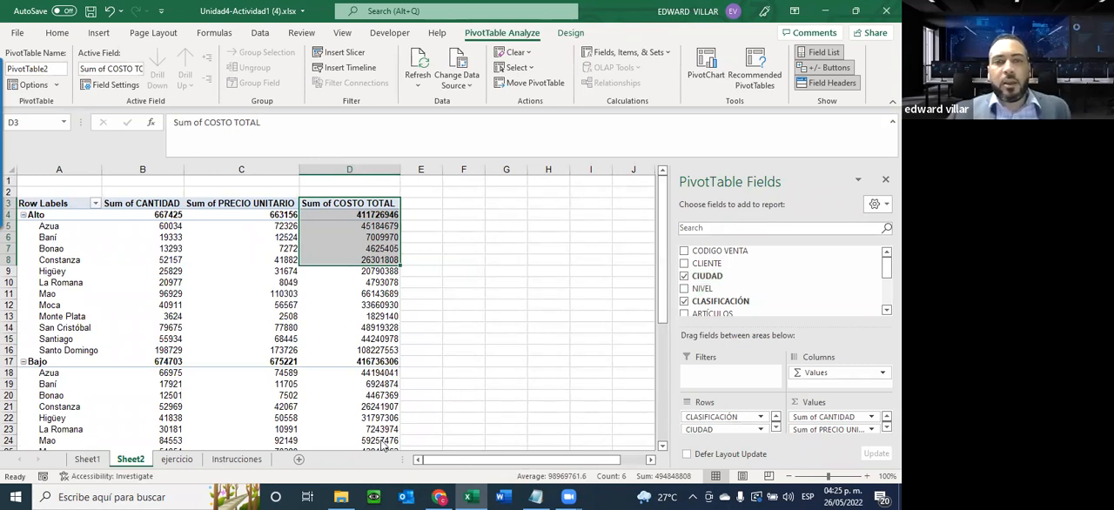
# Recheck the Instrucciones sheet and add ARTÍCULOS as a report filter on the Sheet2 pivot table
pyautogui.click(237, 459)
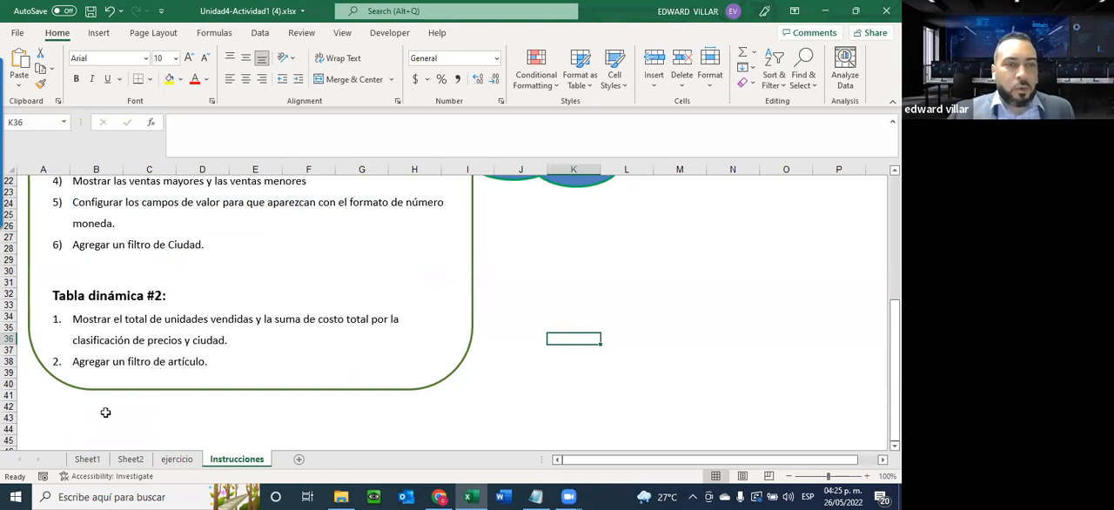
pyautogui.click(130, 459)
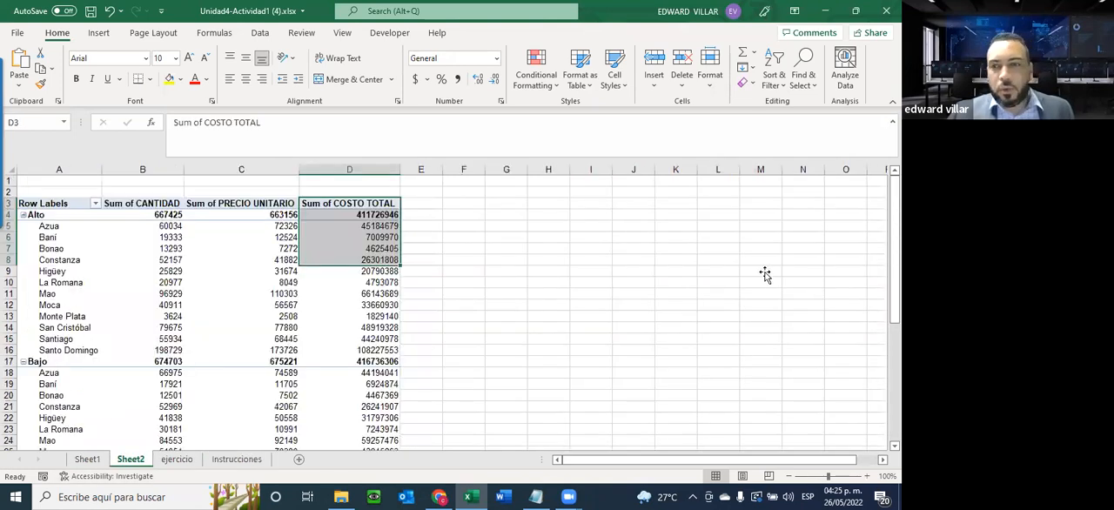
pyautogui.scroll(-1, 731, 286)
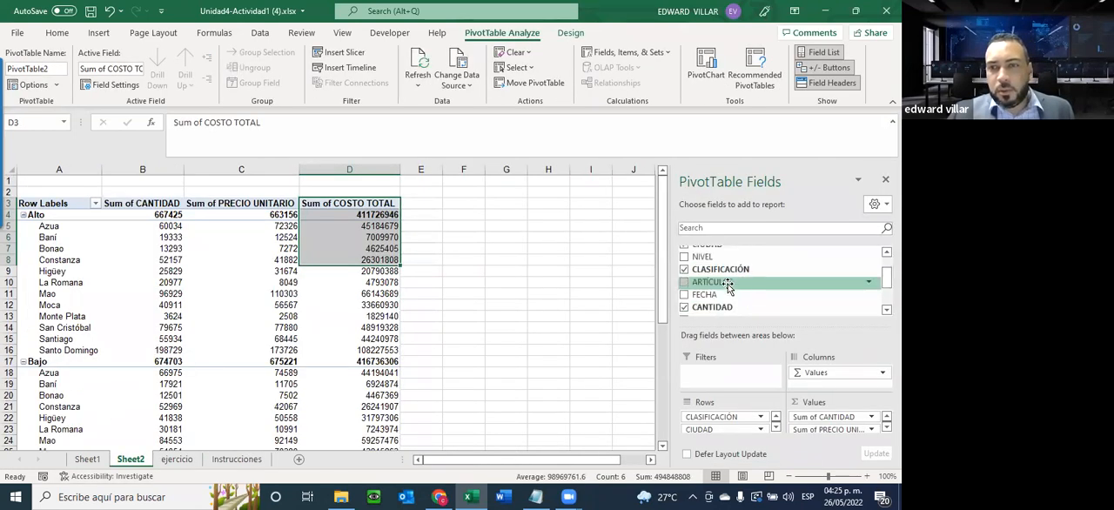
pyautogui.scroll(-2, 729, 287)
pyautogui.scroll(1, 728, 289)
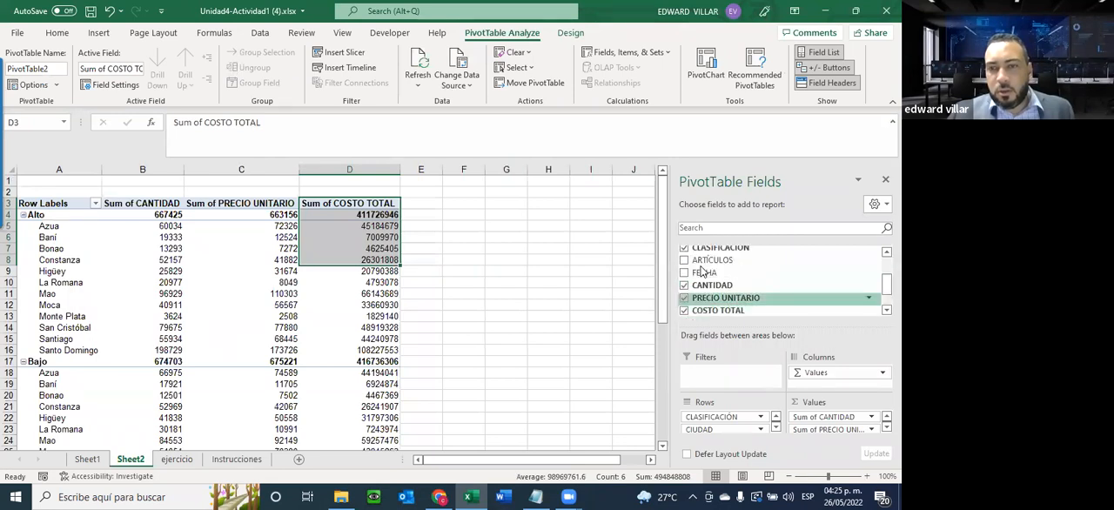
pyautogui.moveTo(703, 261); pyautogui.dragTo(713, 375)
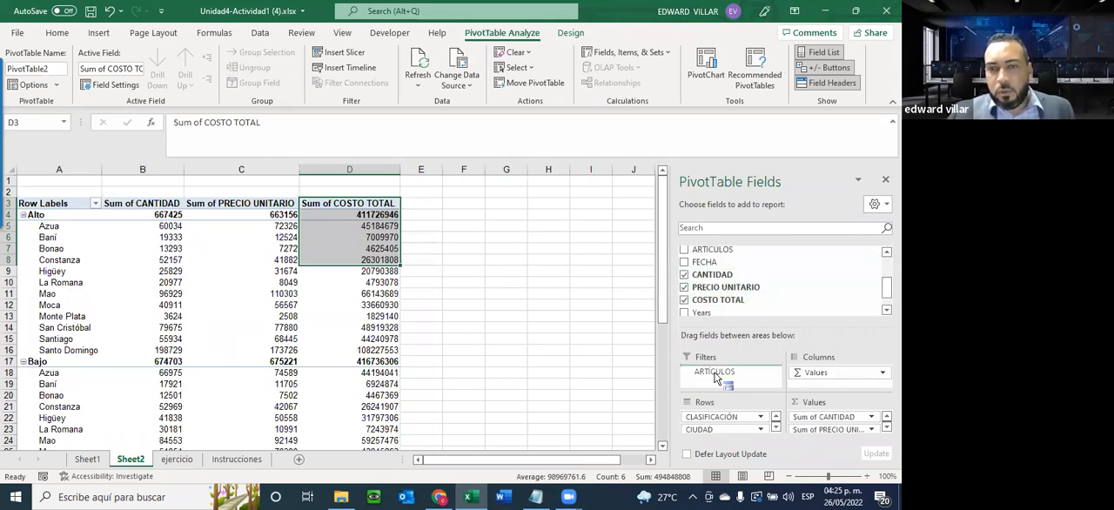
pyautogui.click(111, 270)
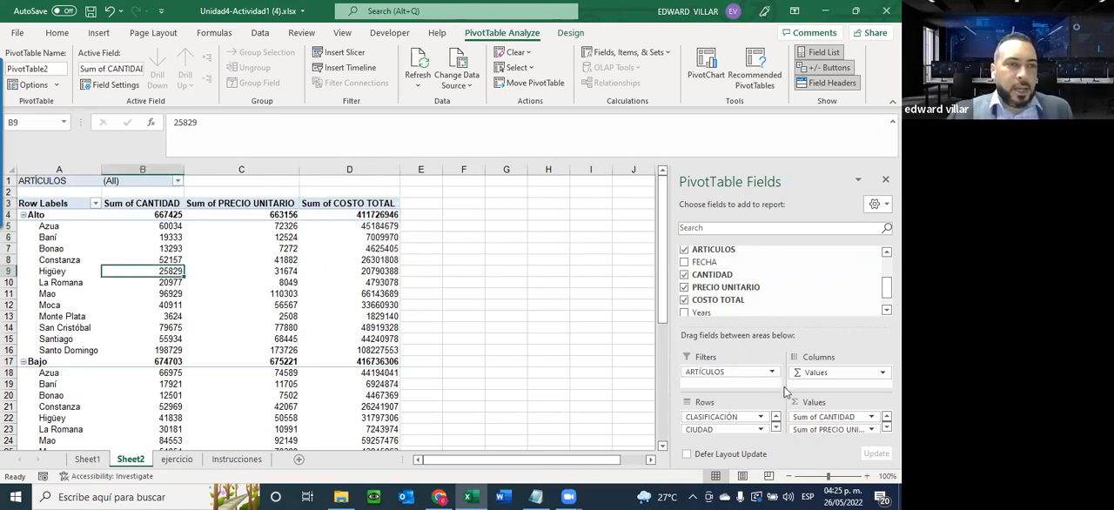
# Try CLASIFICACIÓN as a column field in the Sheet2 pivot table, and return it to the rows nested beneath CIUDAD
pyautogui.click(242, 462)
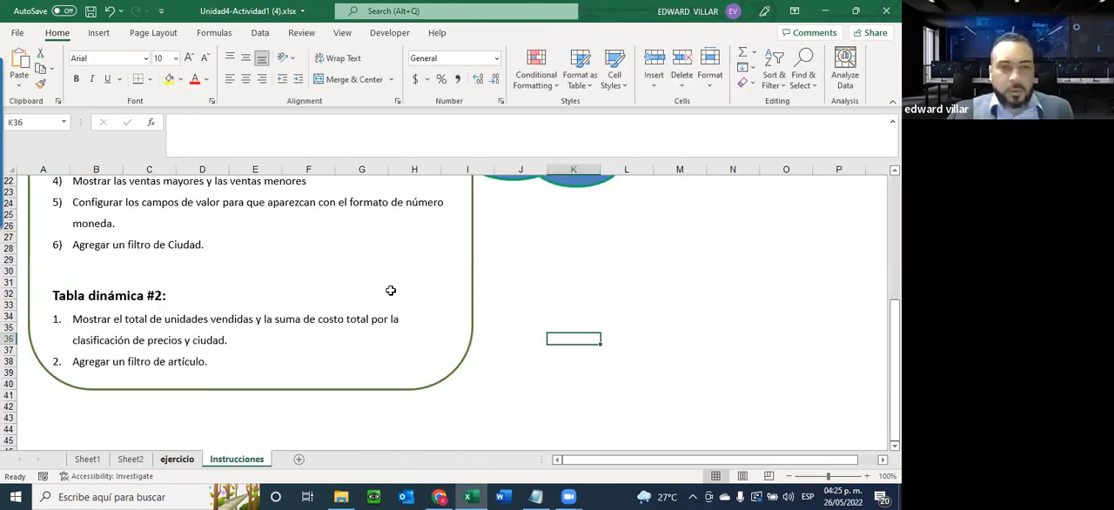
pyautogui.hotkey('ctrl', 'pageup')
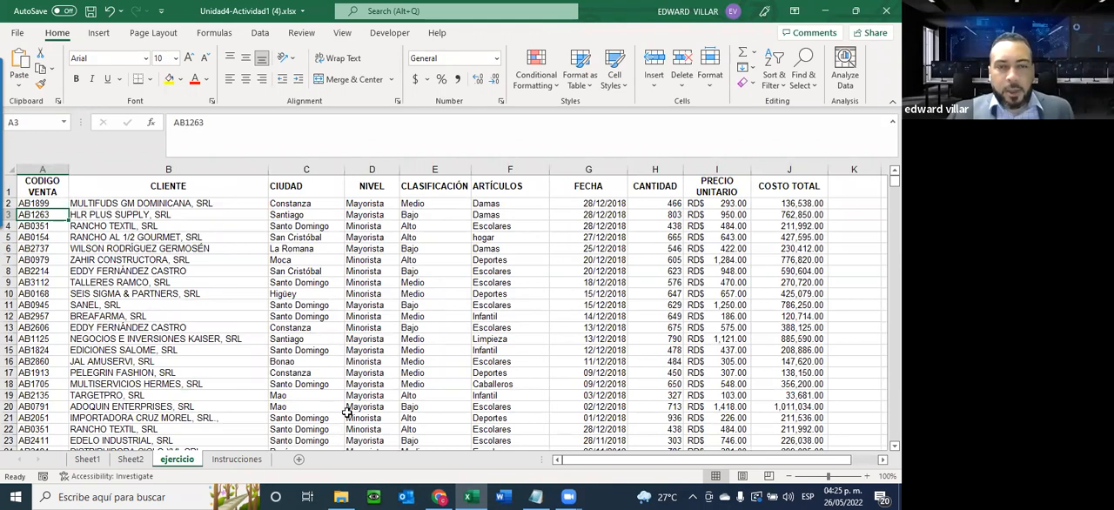
pyautogui.click(131, 458)
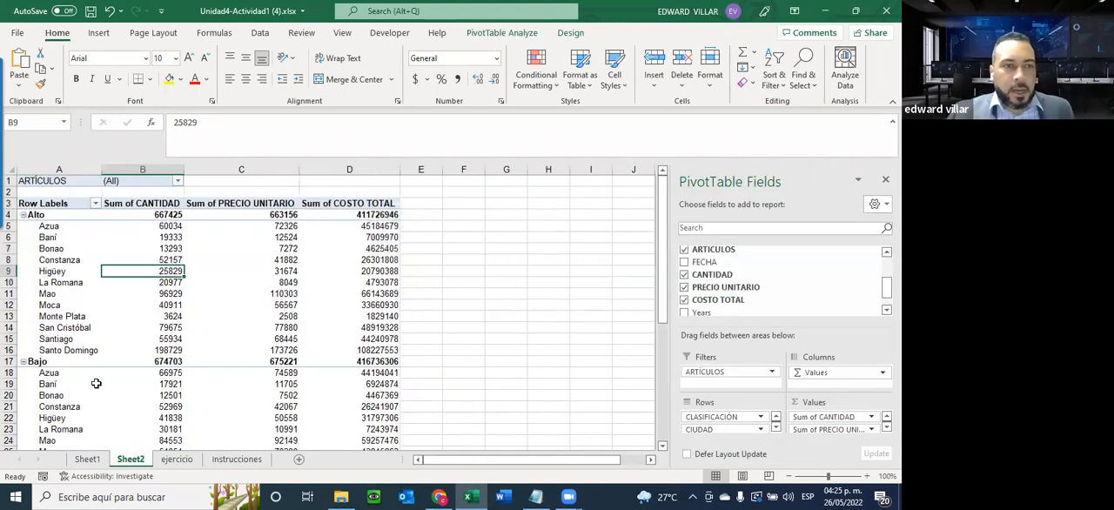
pyautogui.scroll(-6, 96, 383)
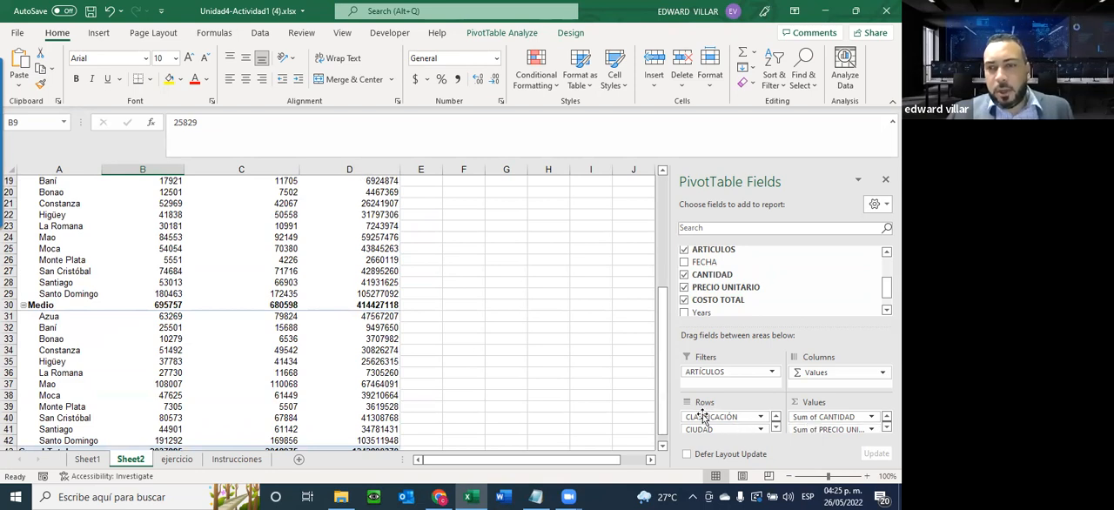
pyautogui.moveTo(707, 418); pyautogui.dragTo(815, 385)
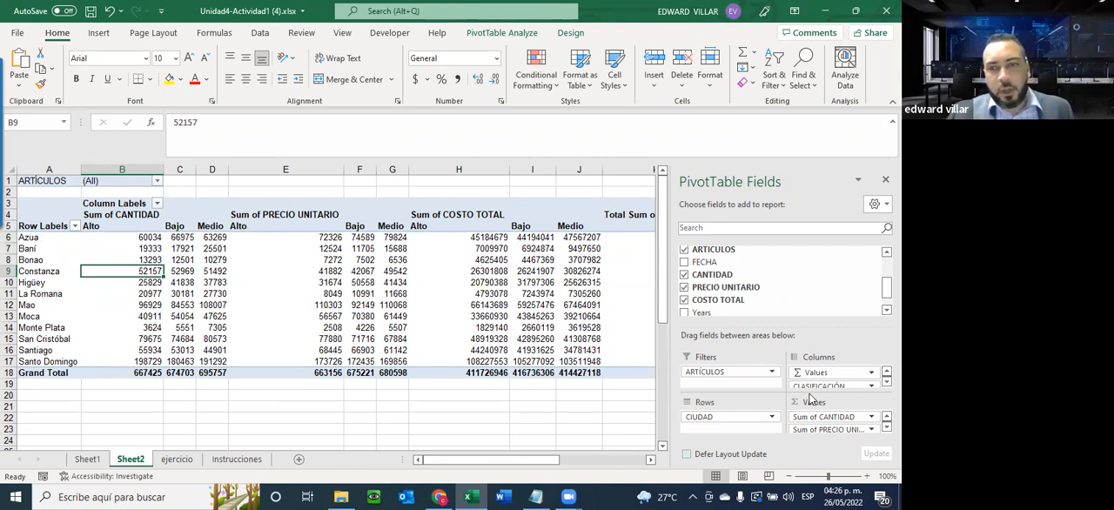
pyautogui.scroll(-1, 809, 379)
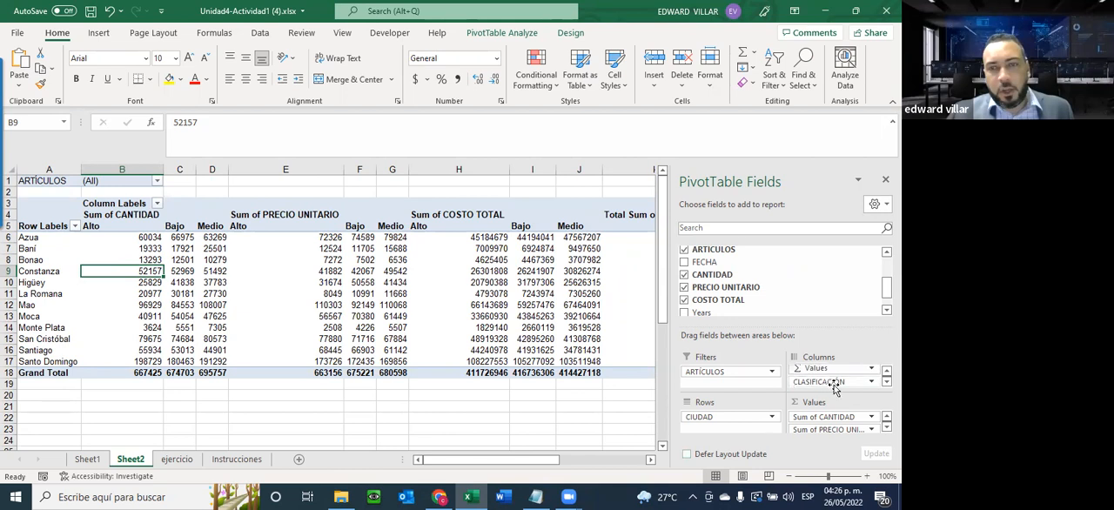
pyautogui.moveTo(741, 424); pyautogui.dragTo(738, 428)
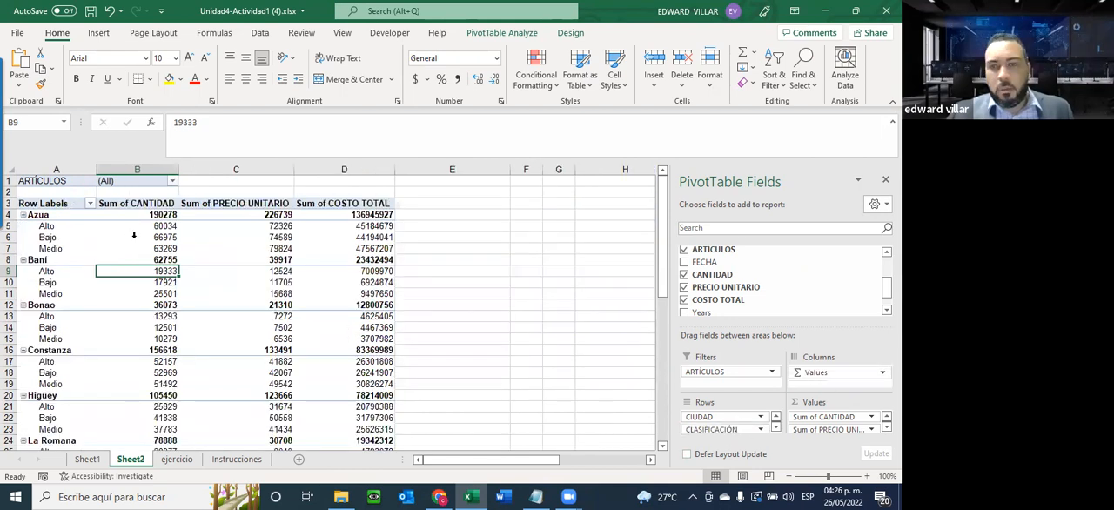
# Look over the city groups and collapse Azua, Baní, Bonao, Constanza and Higüey
pyautogui.scroll(-1, 28, 252)
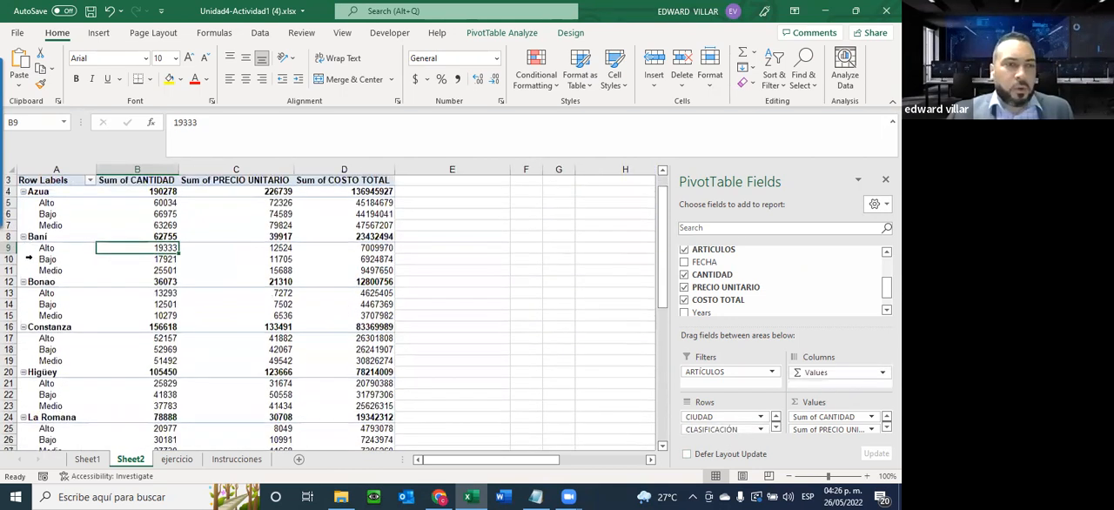
pyautogui.scroll(-1, 144, 376)
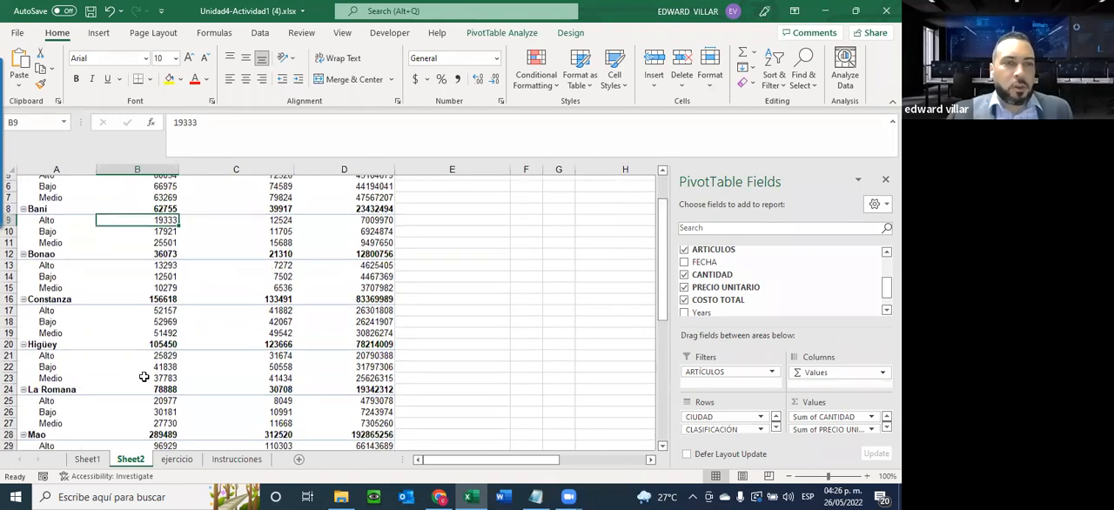
pyautogui.scroll(-3, 144, 376)
pyautogui.scroll(5, 75, 231)
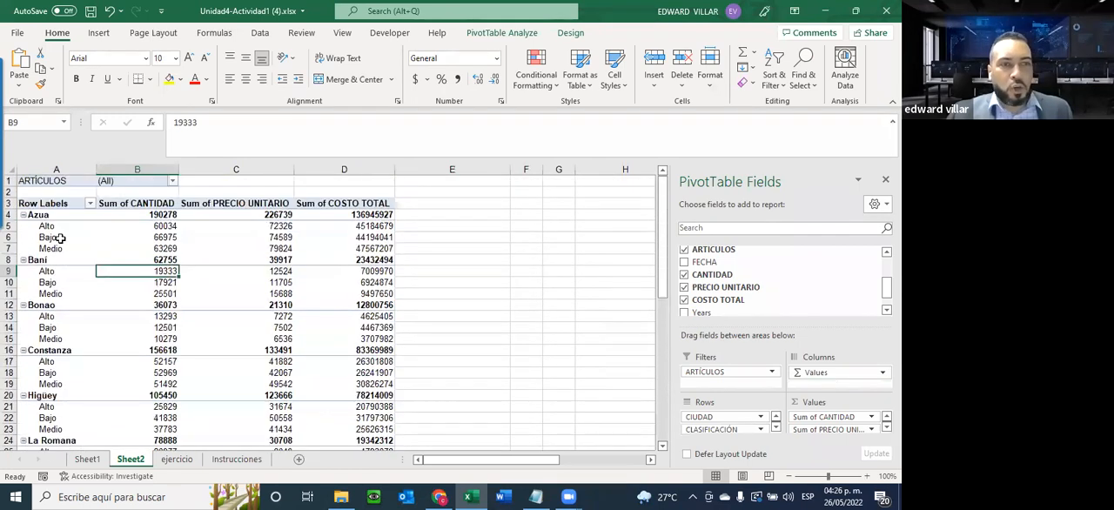
pyautogui.click(22, 215)
pyautogui.click(23, 227)
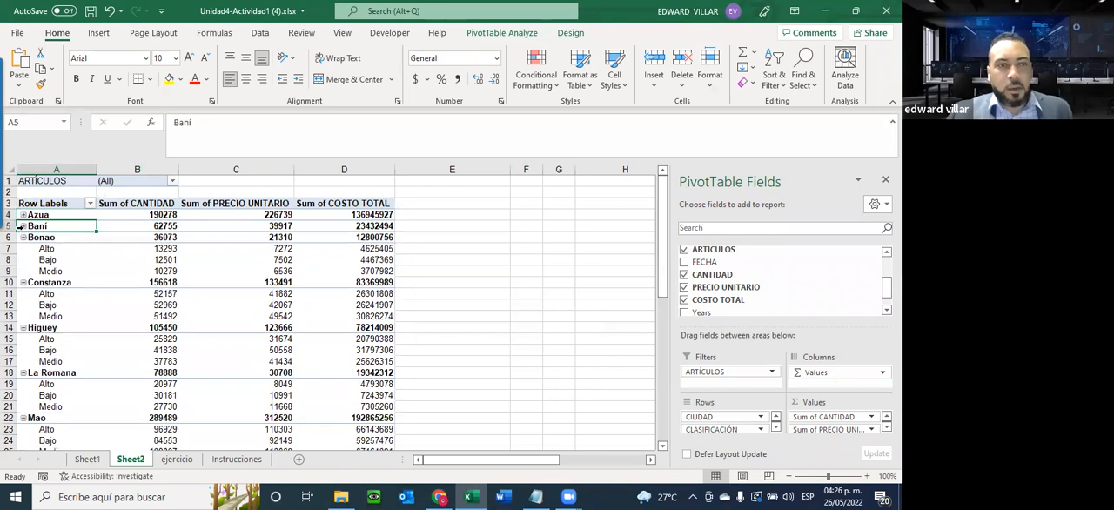
pyautogui.click(23, 237)
pyautogui.click(23, 249)
pyautogui.click(27, 261)
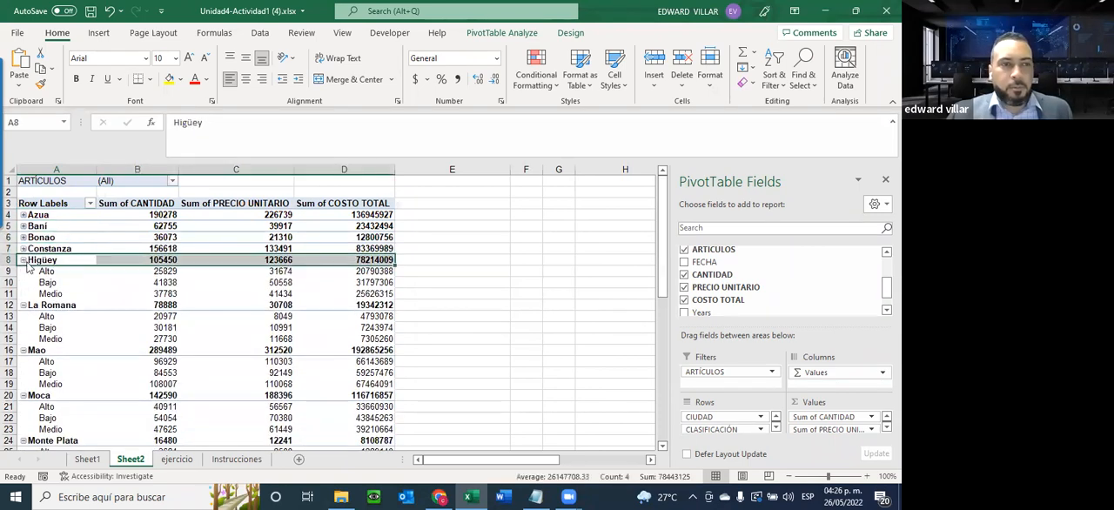
pyautogui.click(23, 260)
# Filter the CIUDAD row labels to Azua only and expand its group to show the classifications
pyautogui.click(89, 203)
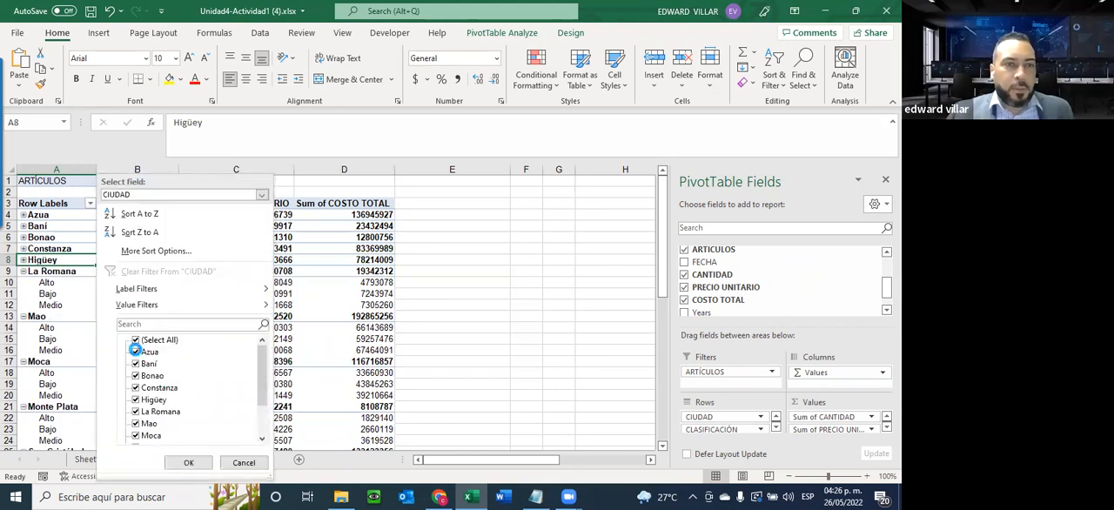
pyautogui.click(135, 351)
pyautogui.click(135, 339)
pyautogui.click(135, 339)
pyautogui.click(136, 351)
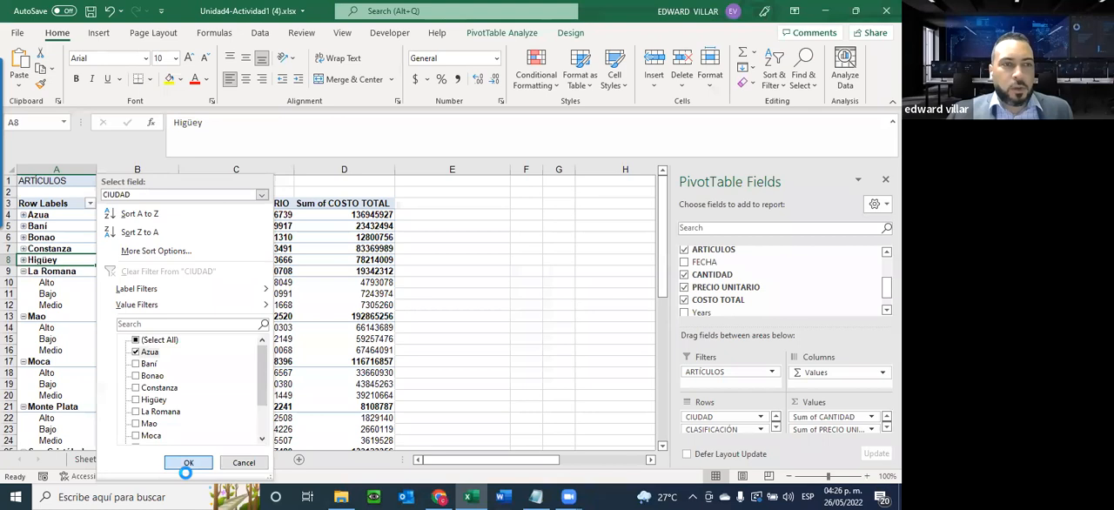
pyautogui.click(188, 462)
pyautogui.click(27, 219)
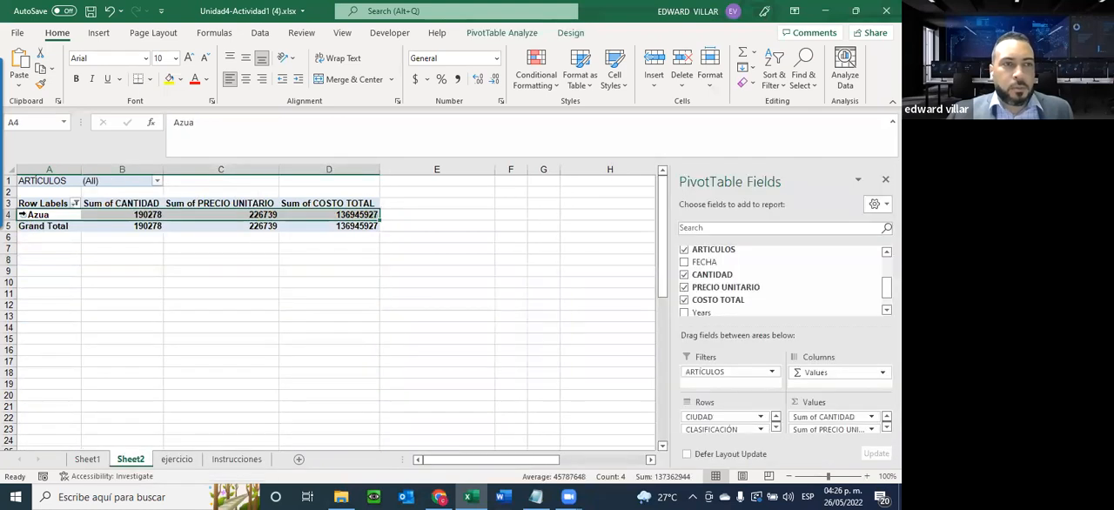
pyautogui.doubleClick(24, 214)
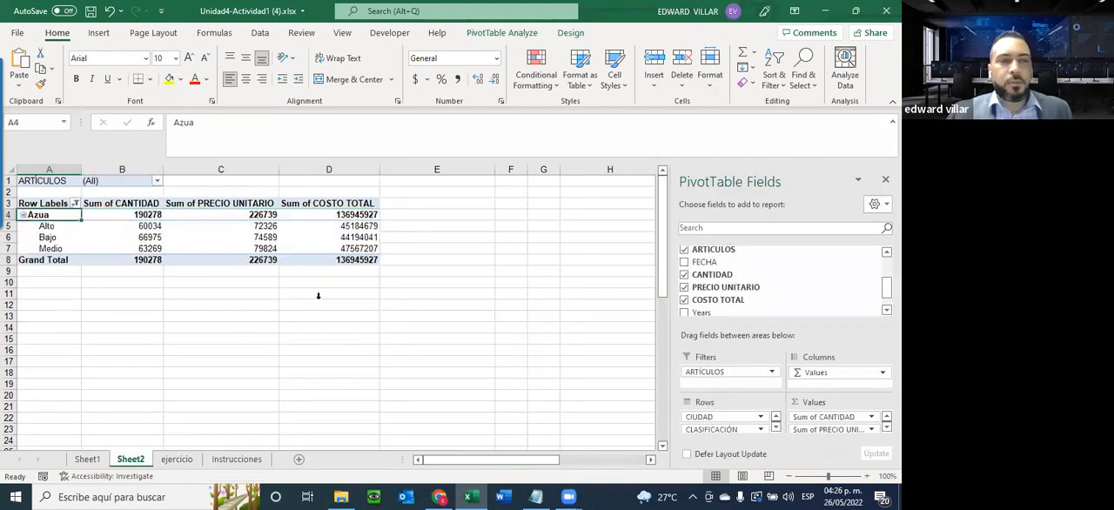
# Set the ARTÍCULOS report filter to Caballeros and include all cities again in the CIUDAD row-label filter
pyautogui.click(157, 183)
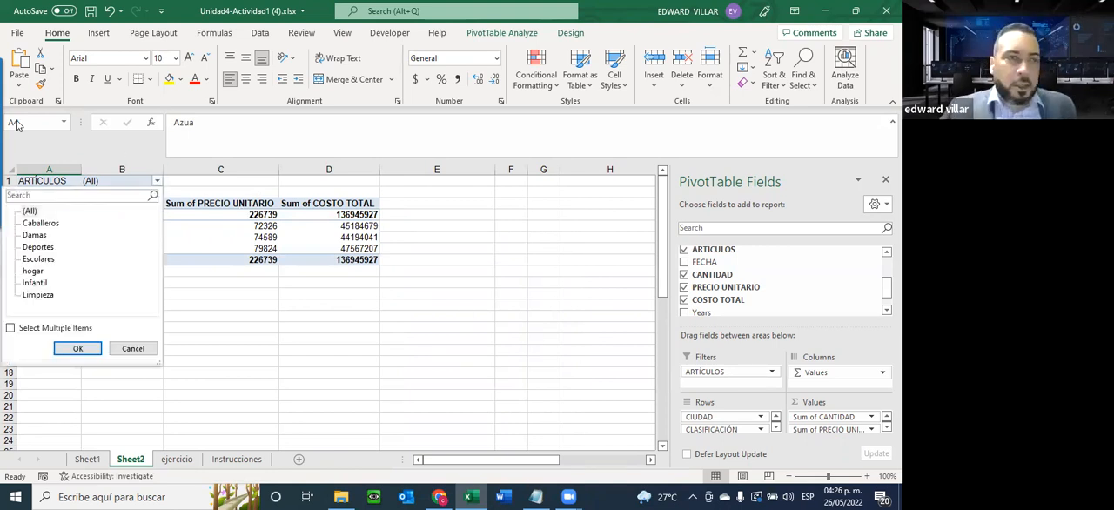
pyautogui.click(47, 226)
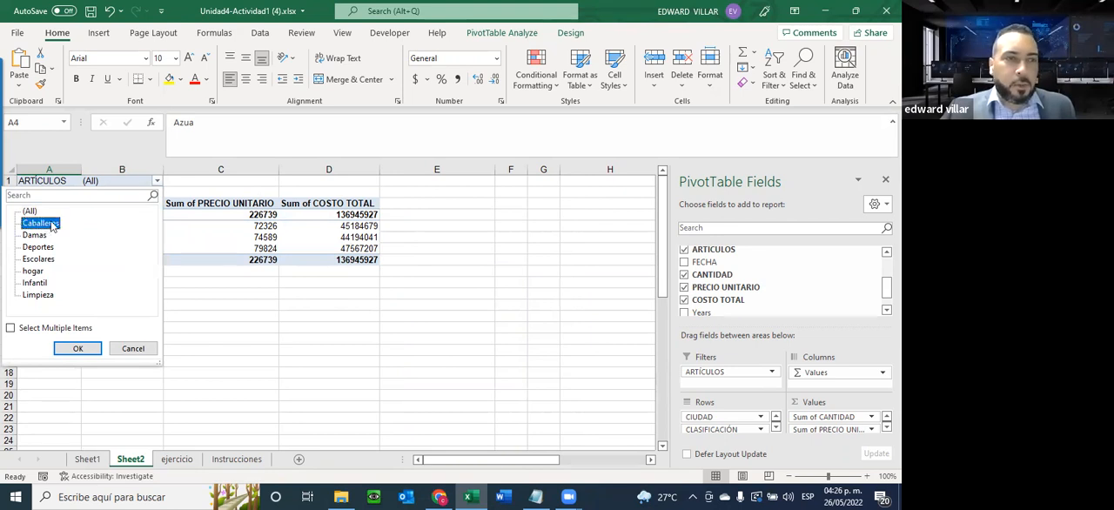
pyautogui.click(77, 348)
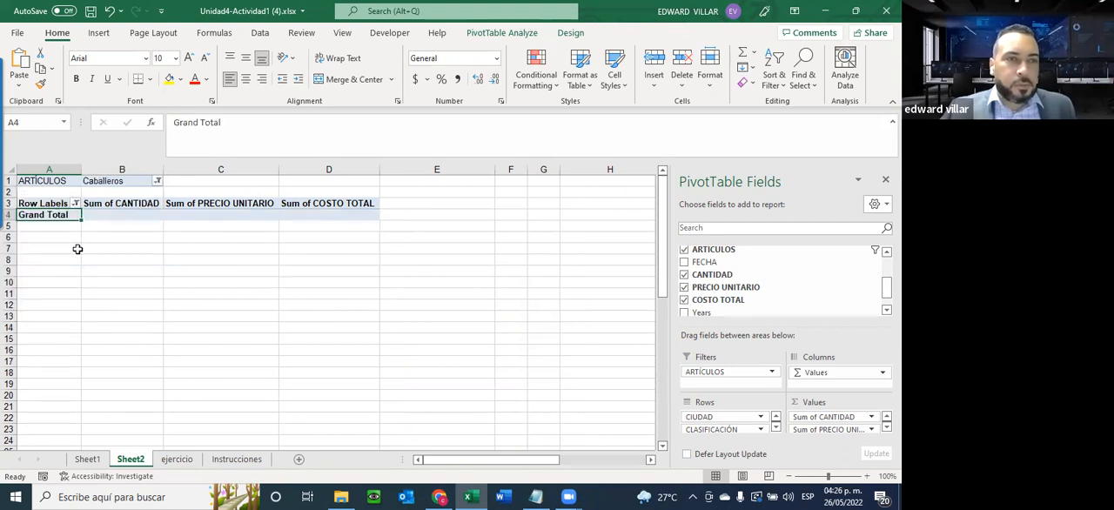
pyautogui.click(74, 203)
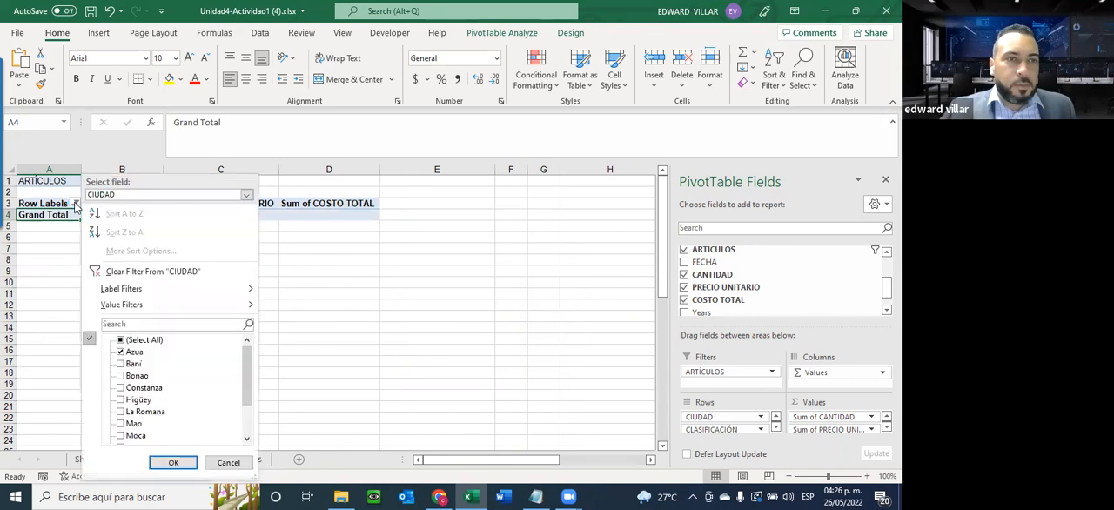
pyautogui.click(116, 341)
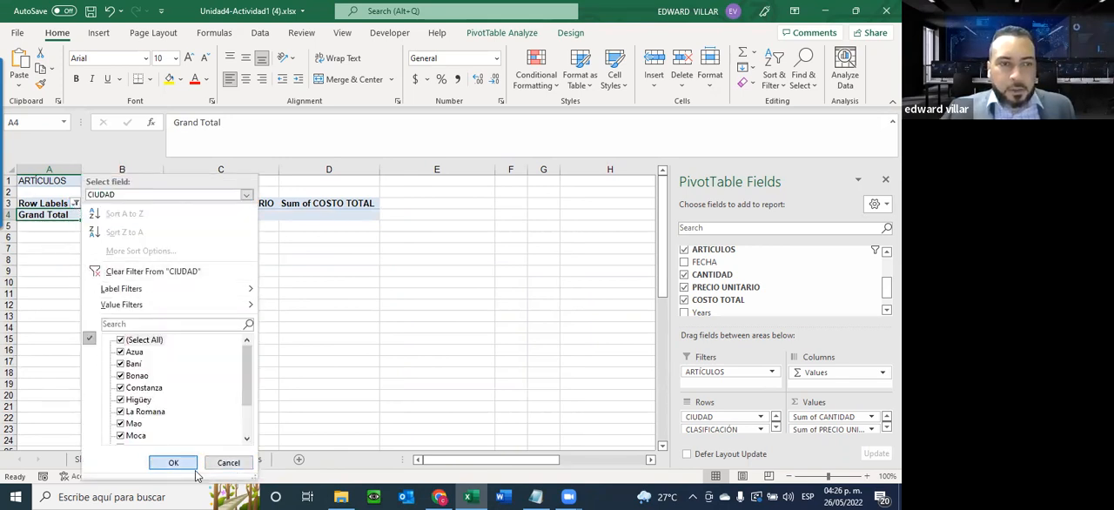
pyautogui.press('Return')
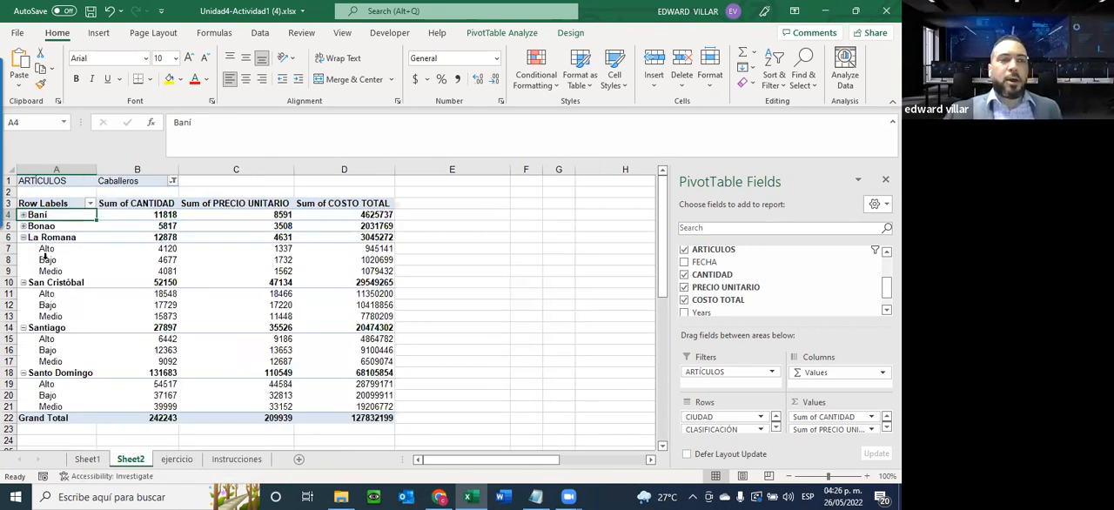
# Filter the CIUDAD row labels to La Romana only, keeping the ARTÍCULOS filter on Caballeros
pyautogui.click(172, 180)
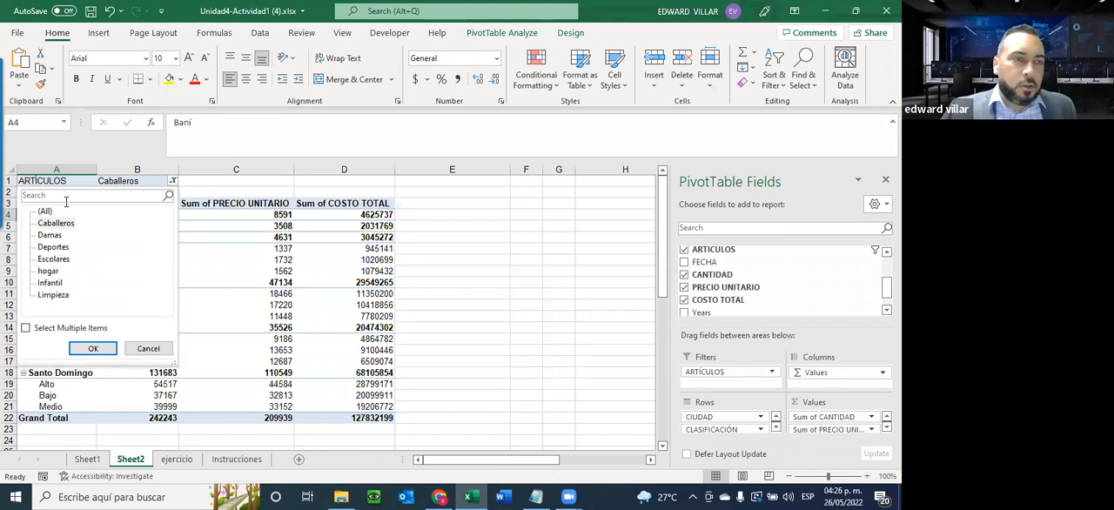
pyautogui.click(148, 349)
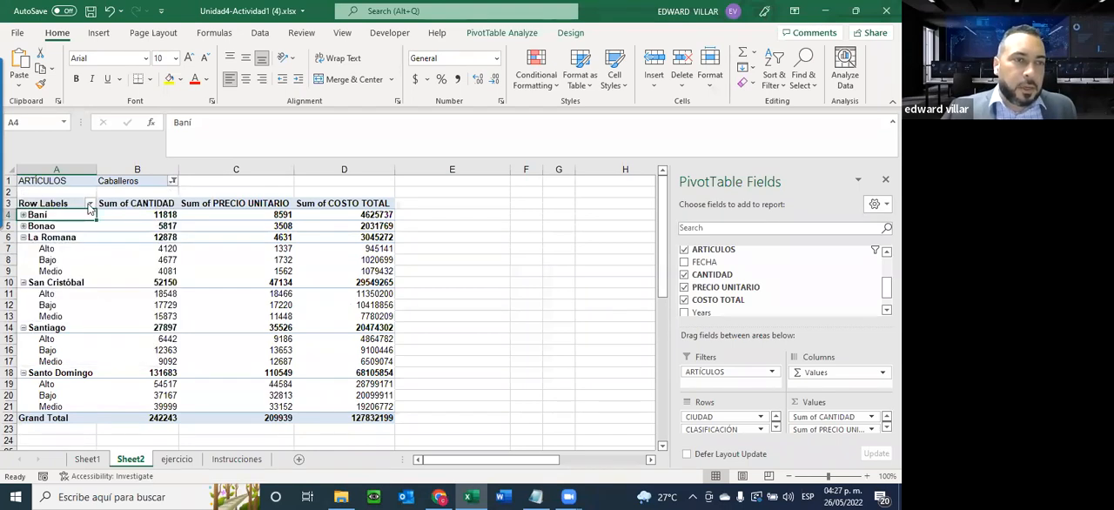
pyautogui.click(90, 204)
pyautogui.click(138, 341)
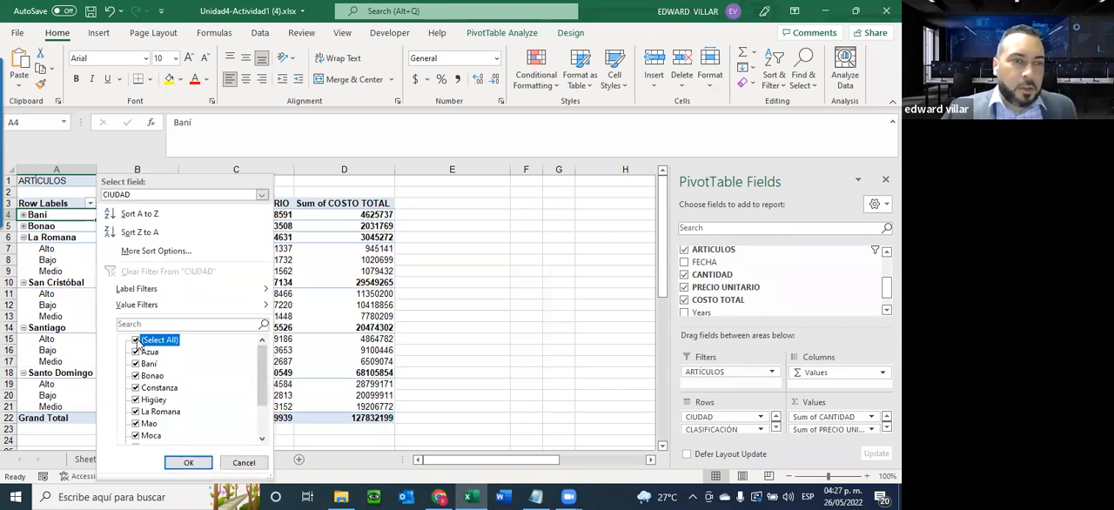
pyautogui.scroll(-2, 137, 357)
pyautogui.click(146, 363)
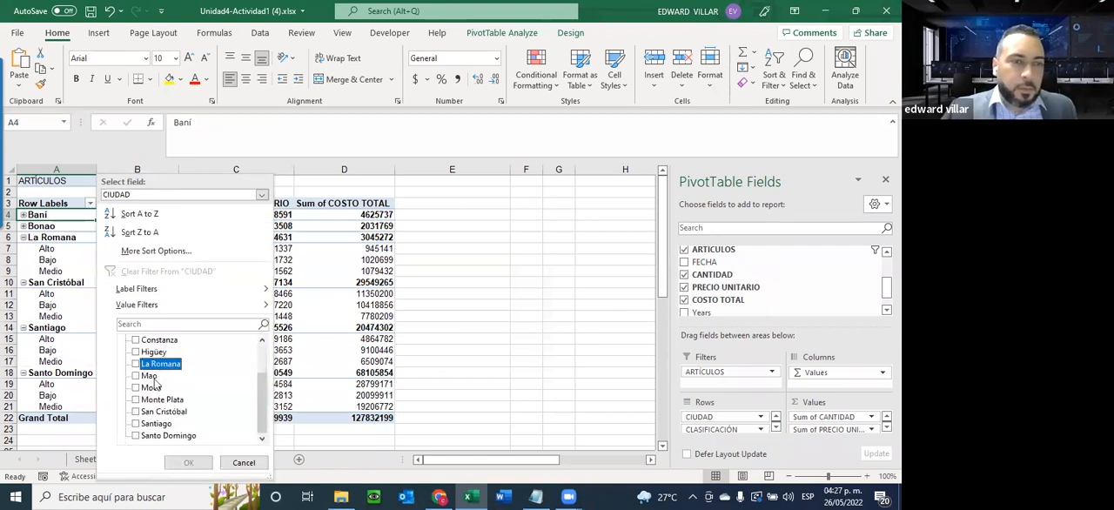
pyautogui.click(137, 363)
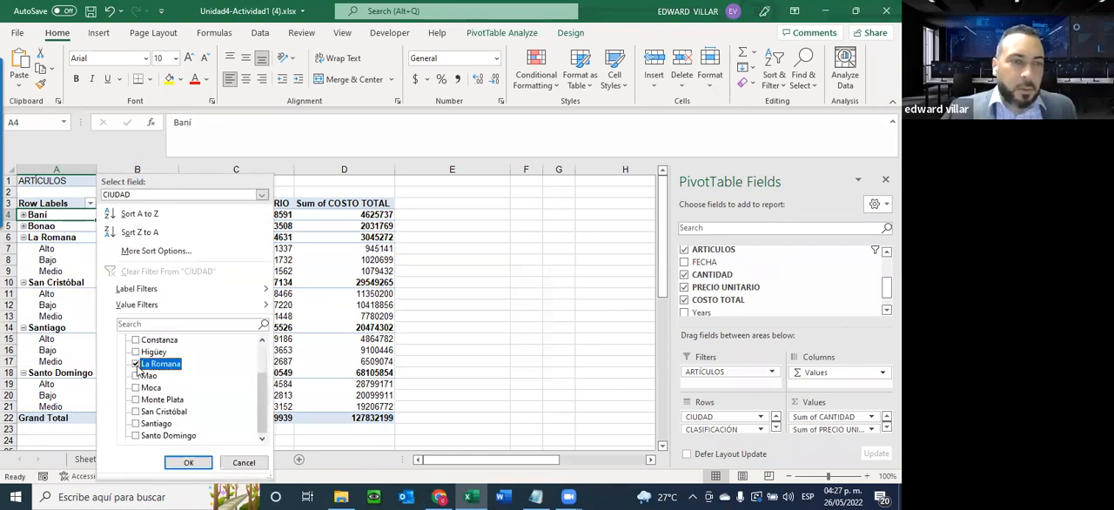
pyautogui.click(189, 464)
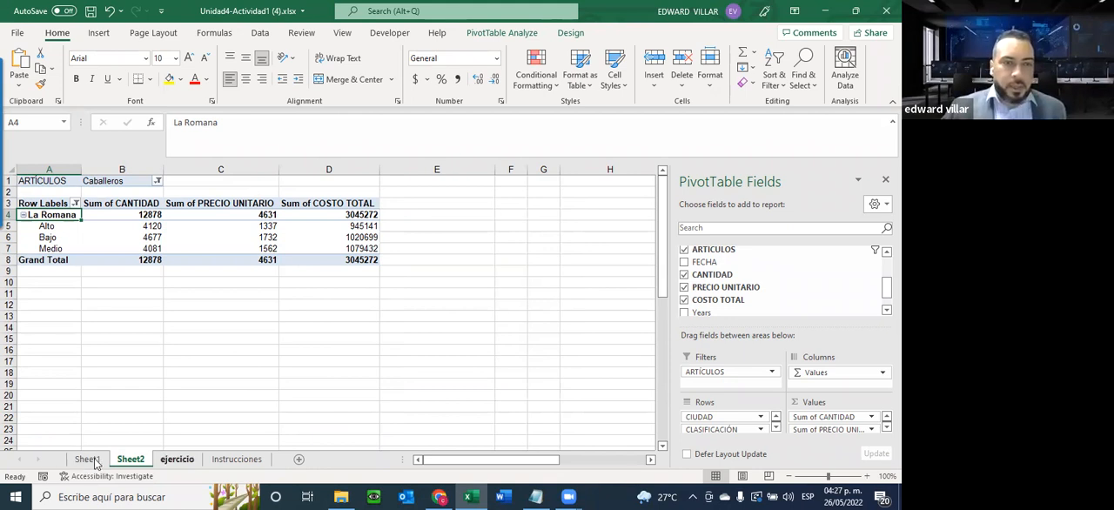
# Recheck Sheet1 and the Instrucciones sheet, and close the Unidad4-Actividad1 (4) workbook, saving its changes
pyautogui.click(87, 459)
pyautogui.click(237, 459)
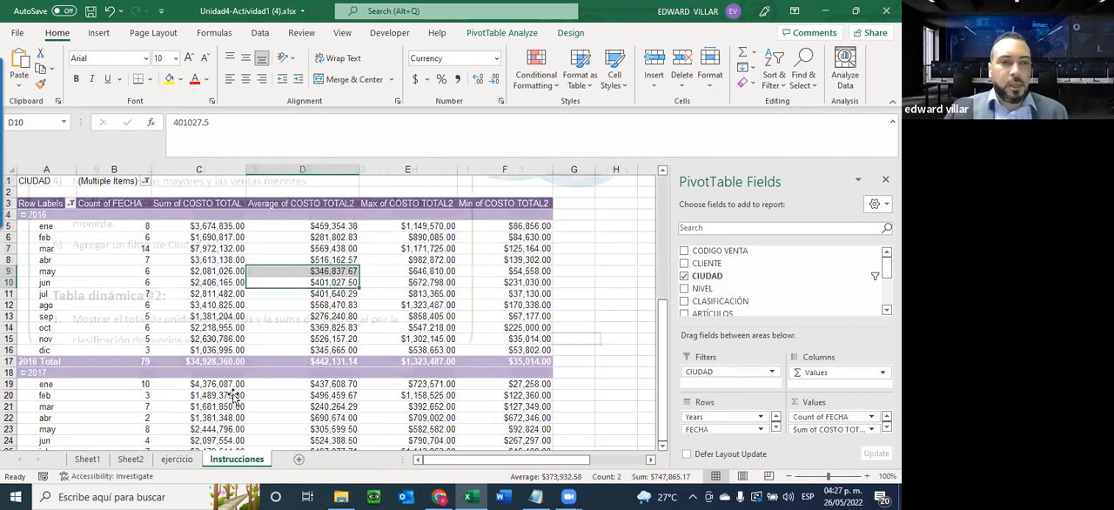
pyautogui.scroll(4, 183, 360)
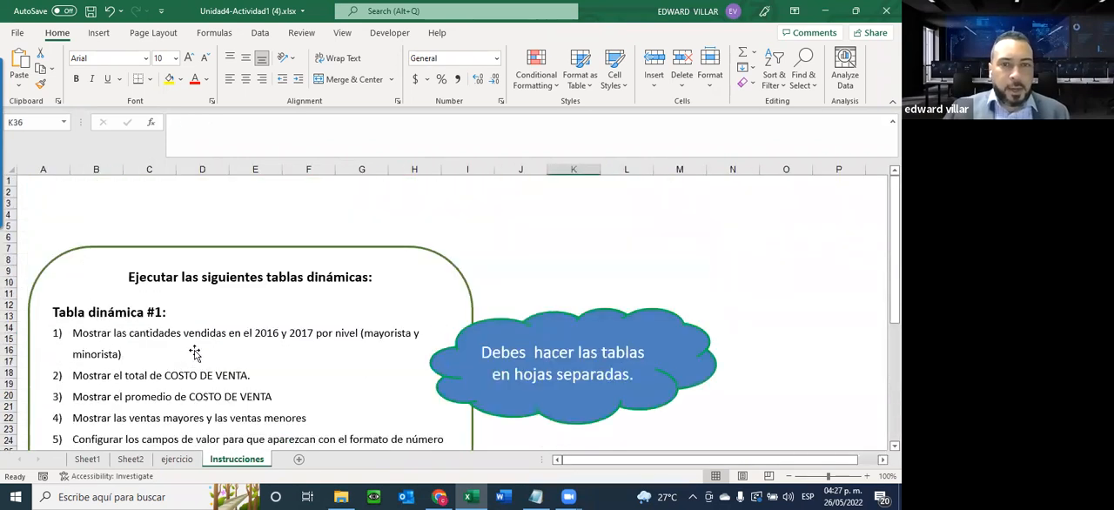
pyautogui.click(883, 12)
pyautogui.click(404, 269)
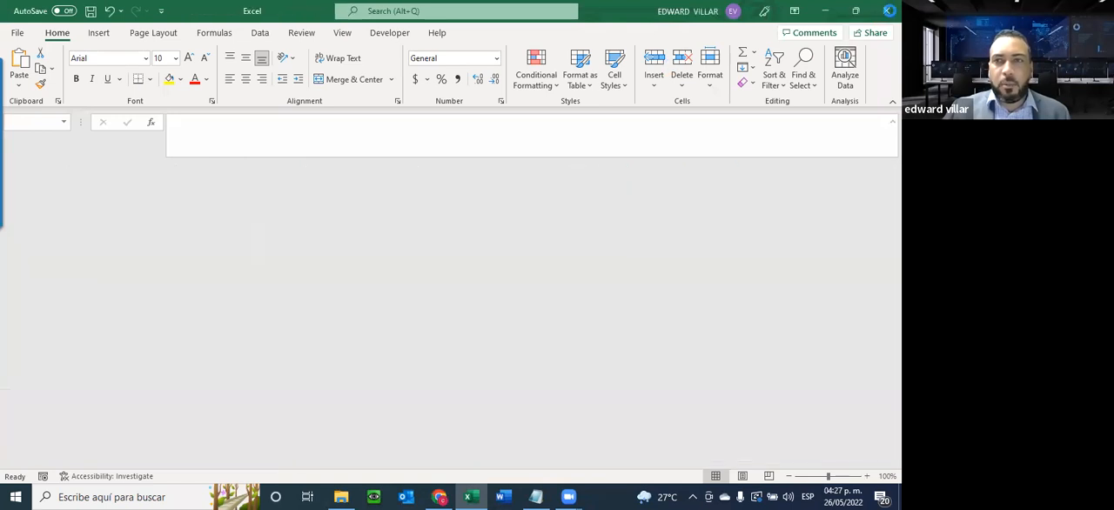
pyautogui.click(824, 10)
pyautogui.click(287, 303)
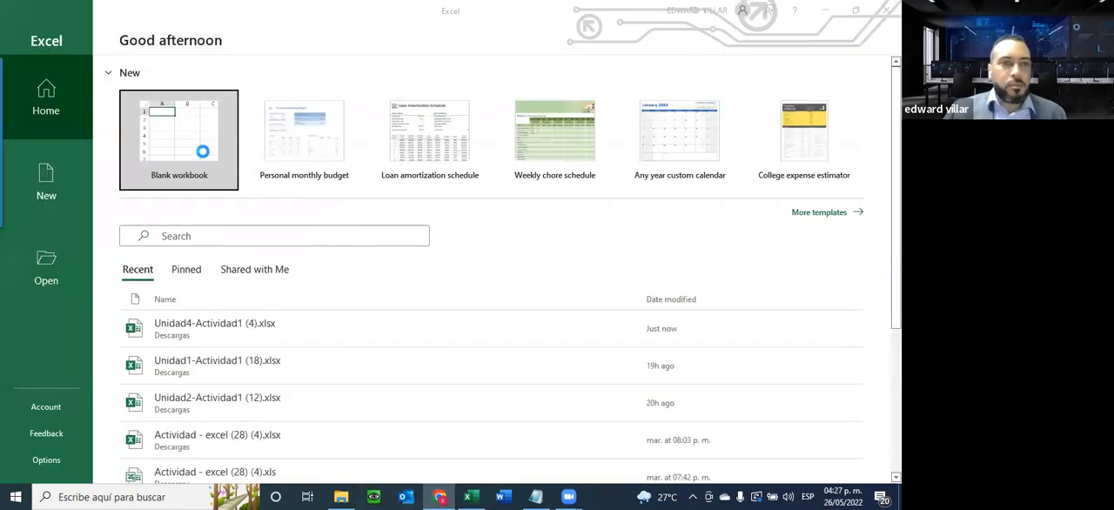
# Open the Unidad4-Actividad2 (5).xlsx workbook from the Descargas folder and enable editing
pyautogui.click(200, 146)
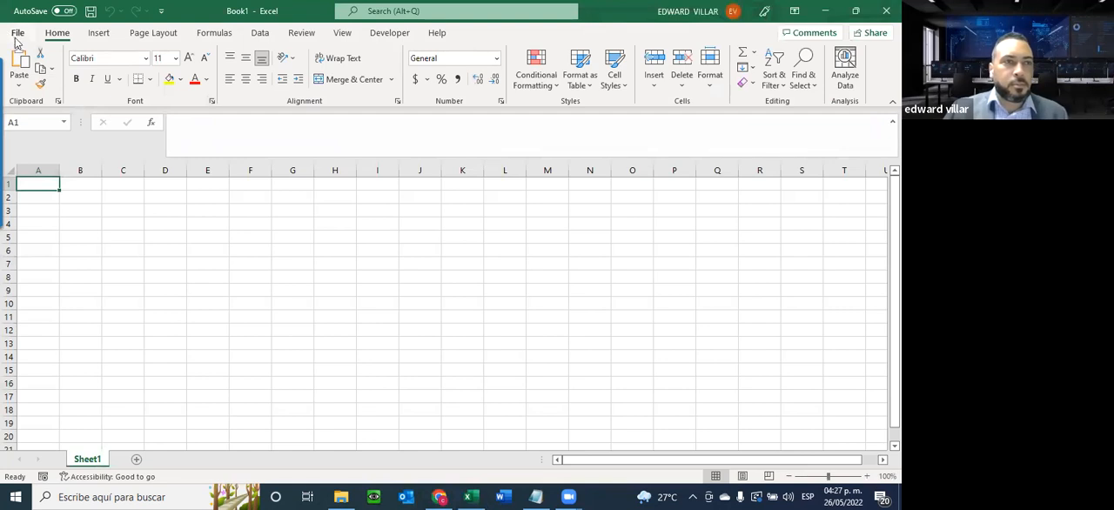
pyautogui.click(14, 33)
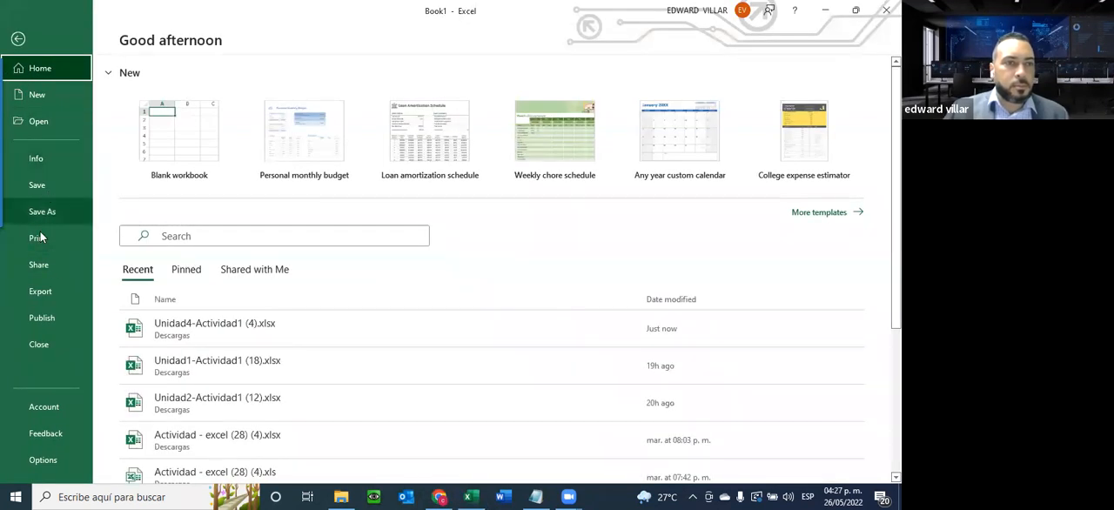
pyautogui.click(38, 127)
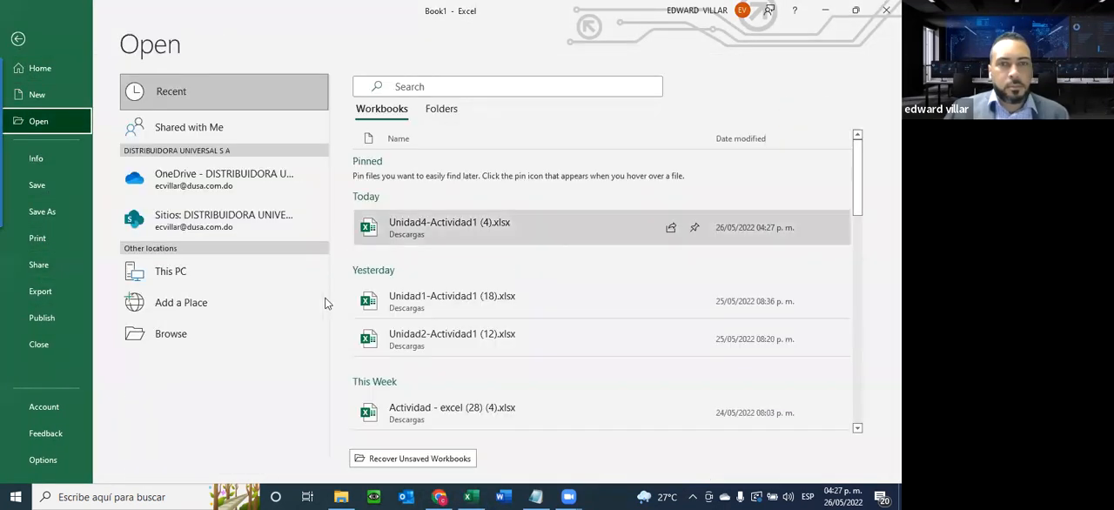
pyautogui.click(276, 338)
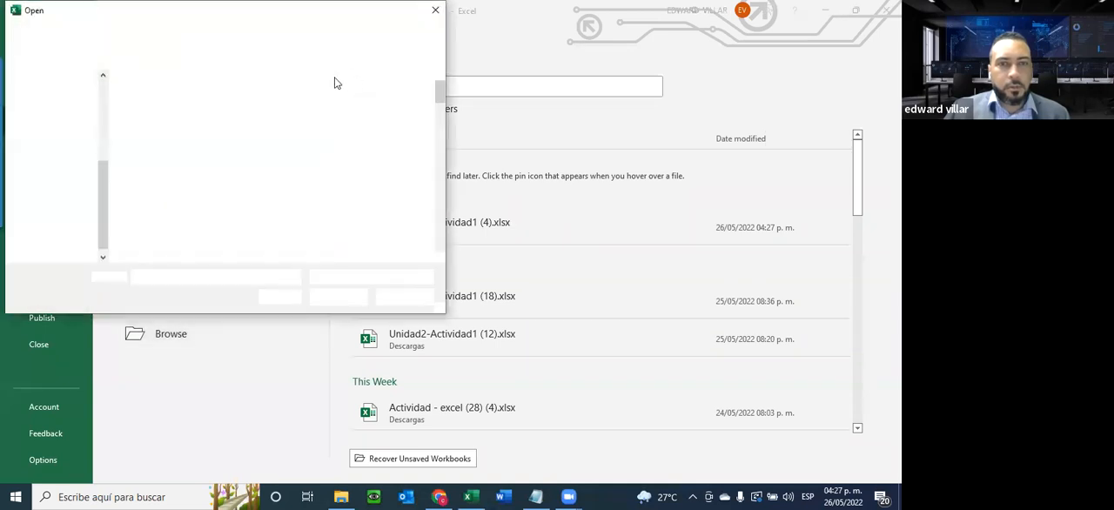
pyautogui.click(58, 121)
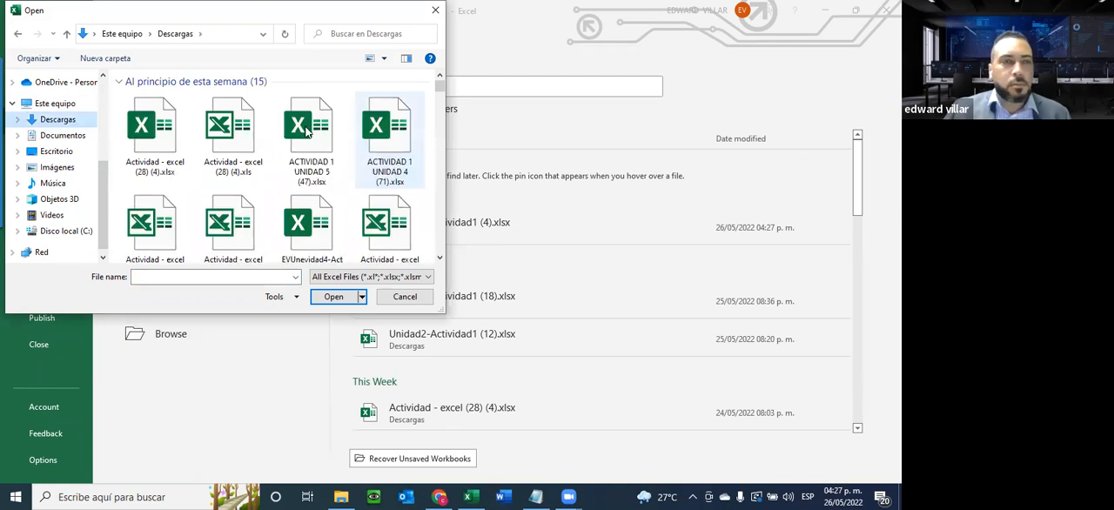
pyautogui.doubleClick(146, 108)
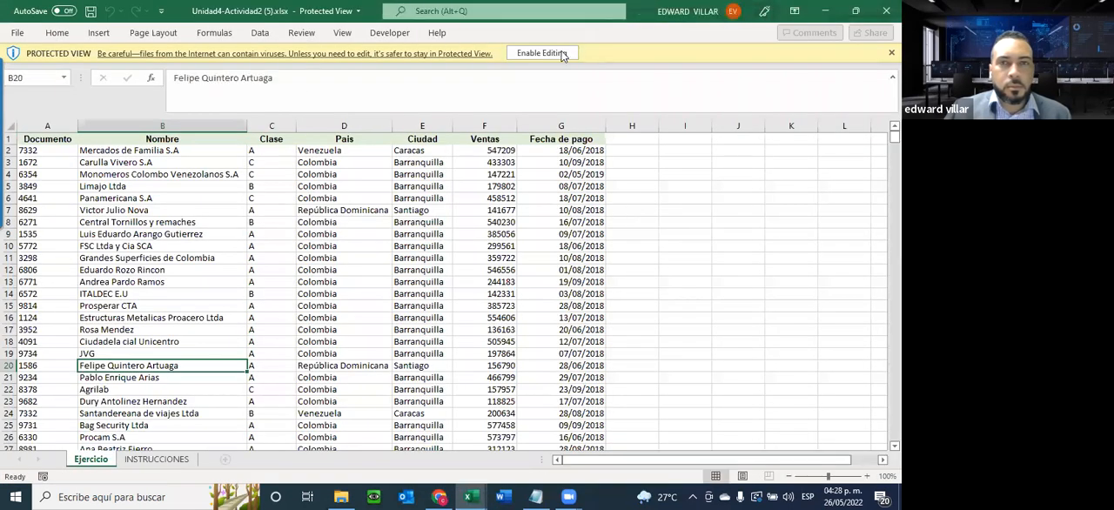
pyautogui.click(541, 53)
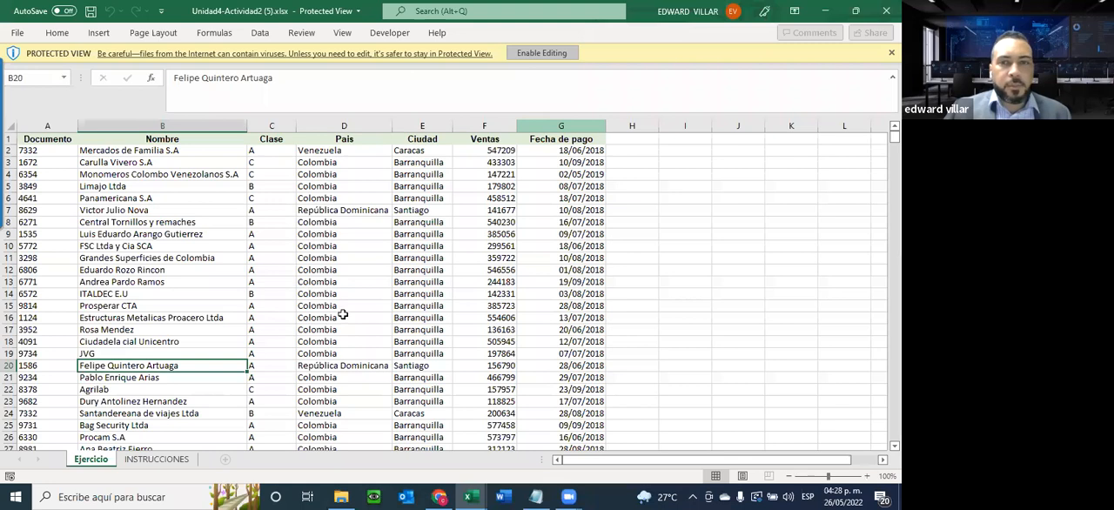
# Look over the sales records on the Ejercicio sheet and read the tasks on the INSTRUCCIONES sheet
pyautogui.scroll(-3, 240, 267)
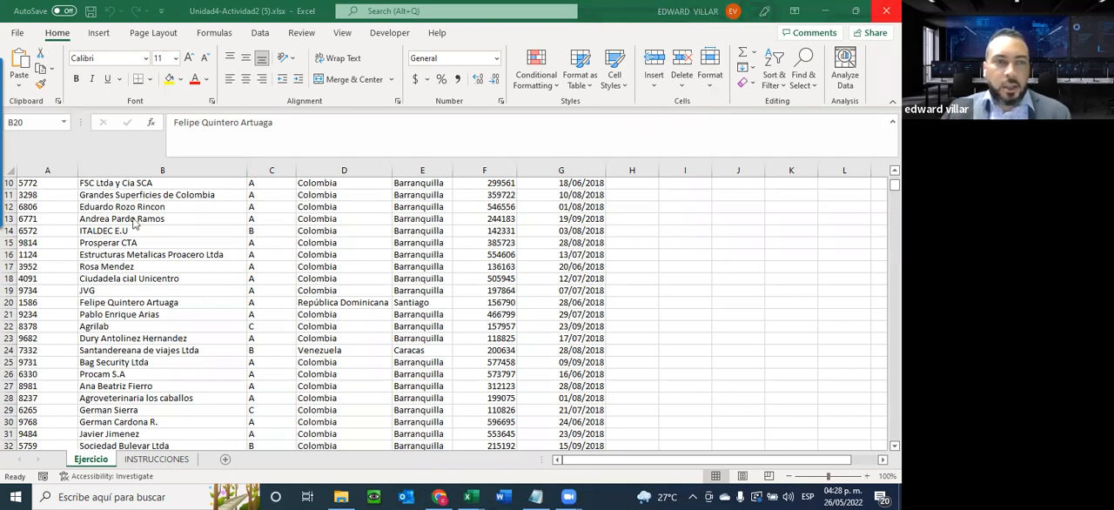
pyautogui.scroll(3, 135, 296)
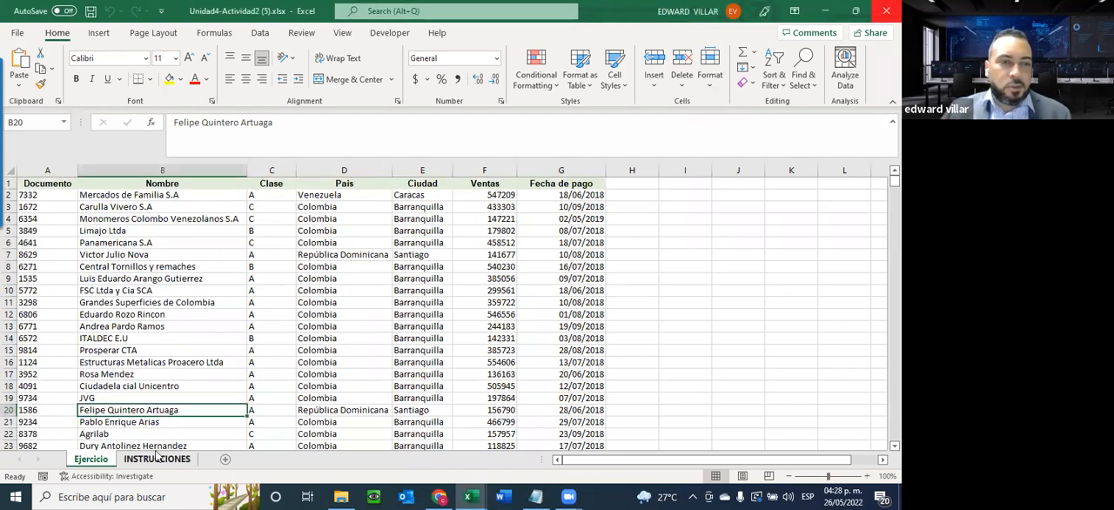
pyautogui.click(157, 459)
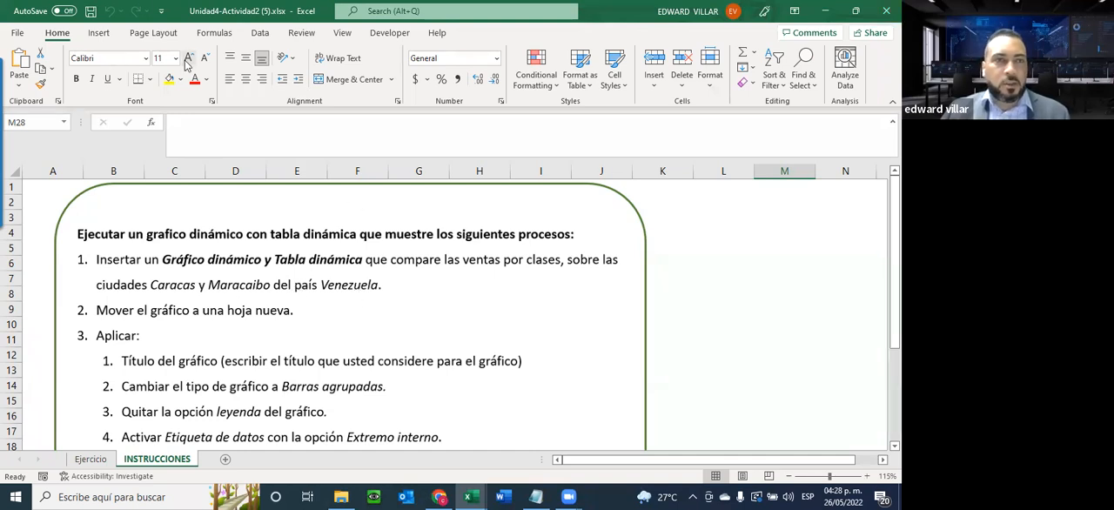
# Insert a PivotChart with PivotTable on a new worksheet from the Ejercicio data range $A$1:$G$630
pyautogui.click(90, 458)
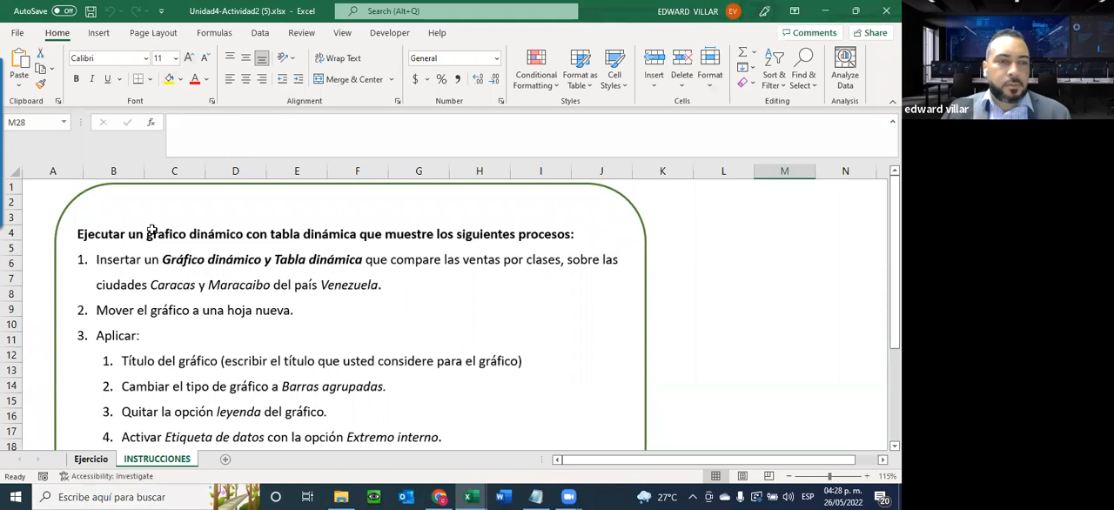
pyautogui.click(121, 231)
pyautogui.click(98, 35)
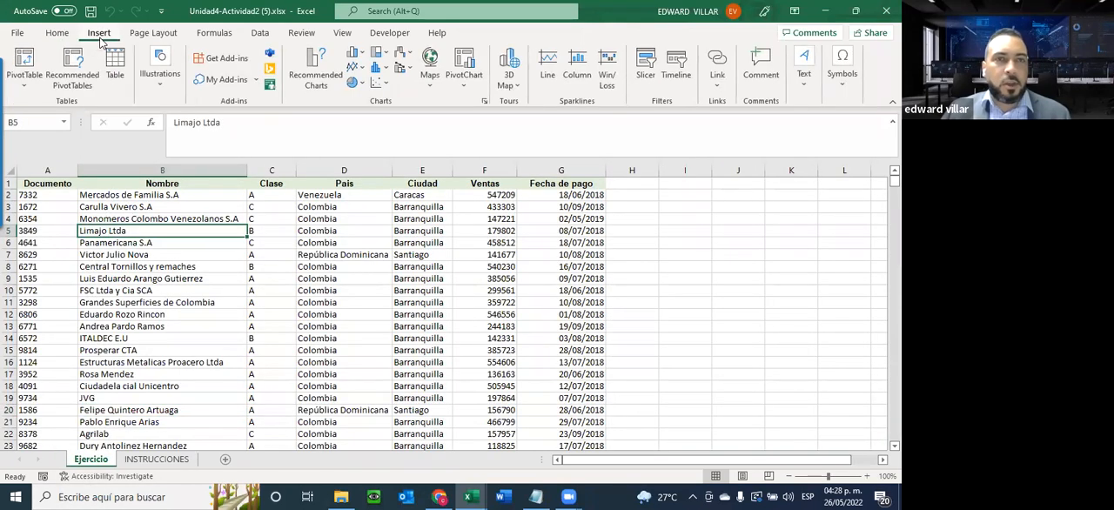
pyautogui.click(464, 76)
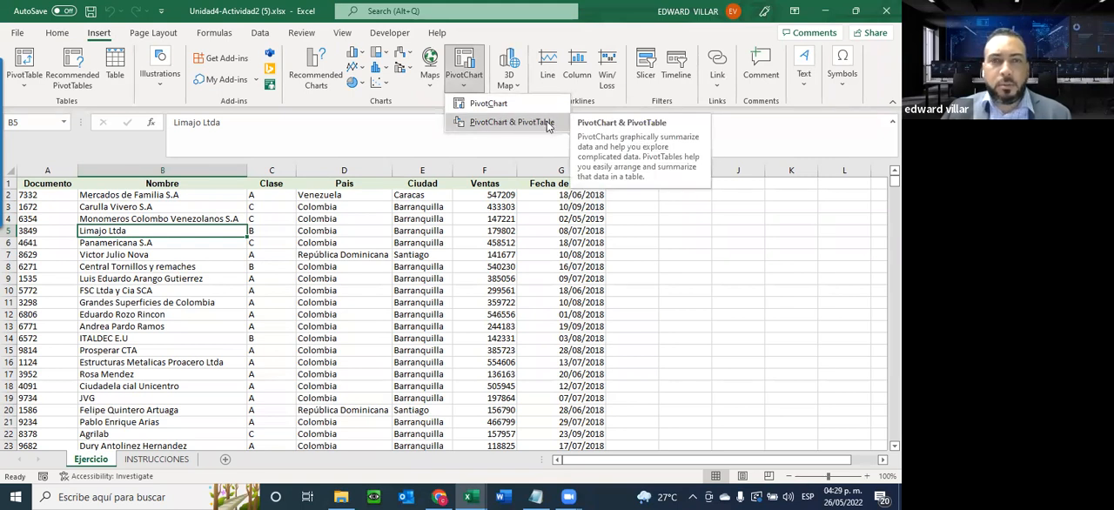
pyautogui.click(484, 121)
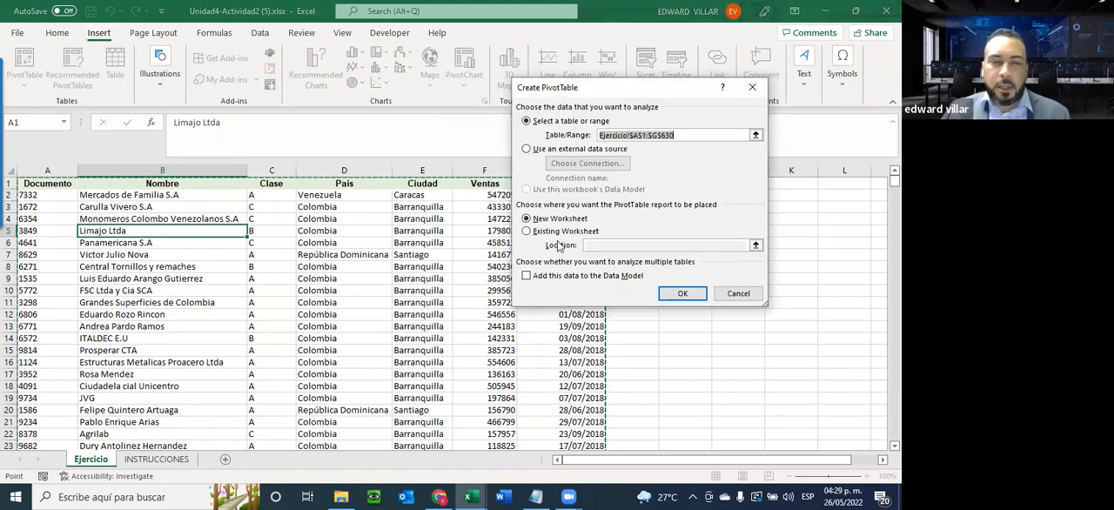
pyautogui.click(684, 295)
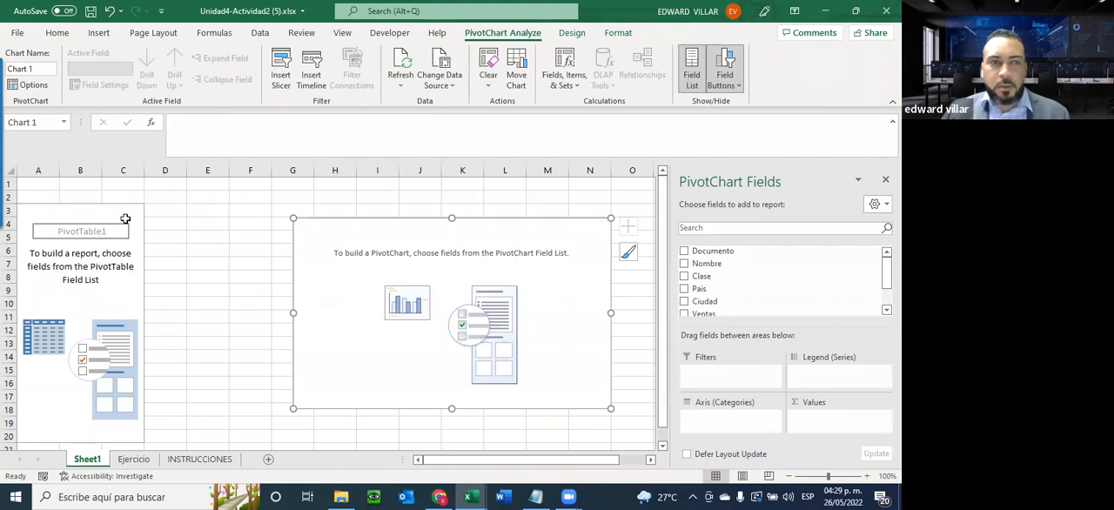
# Compare the field areas of the empty pivot table and pivot chart, and recheck the INSTRUCCIONES sheet
pyautogui.click(116, 213)
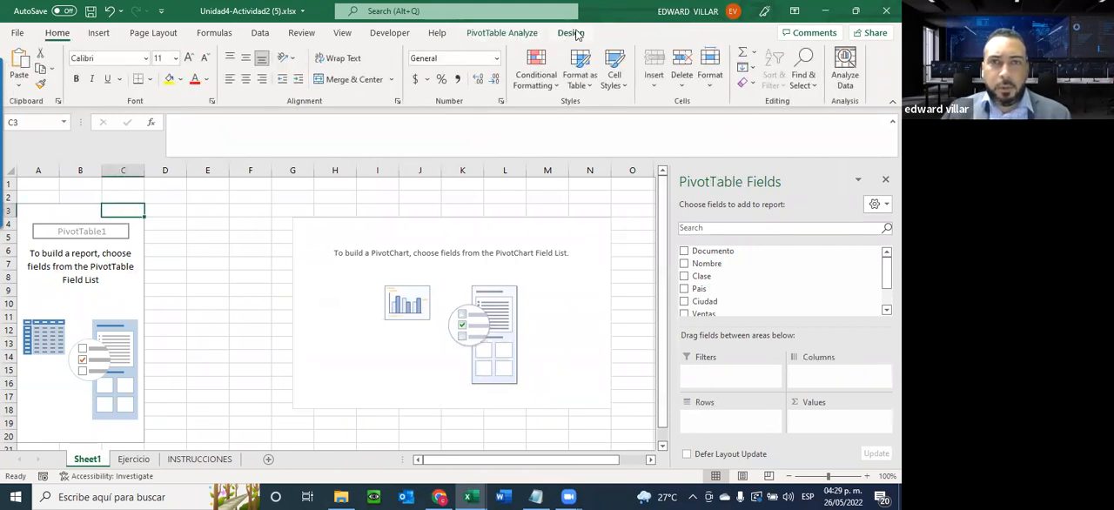
pyautogui.click(455, 232)
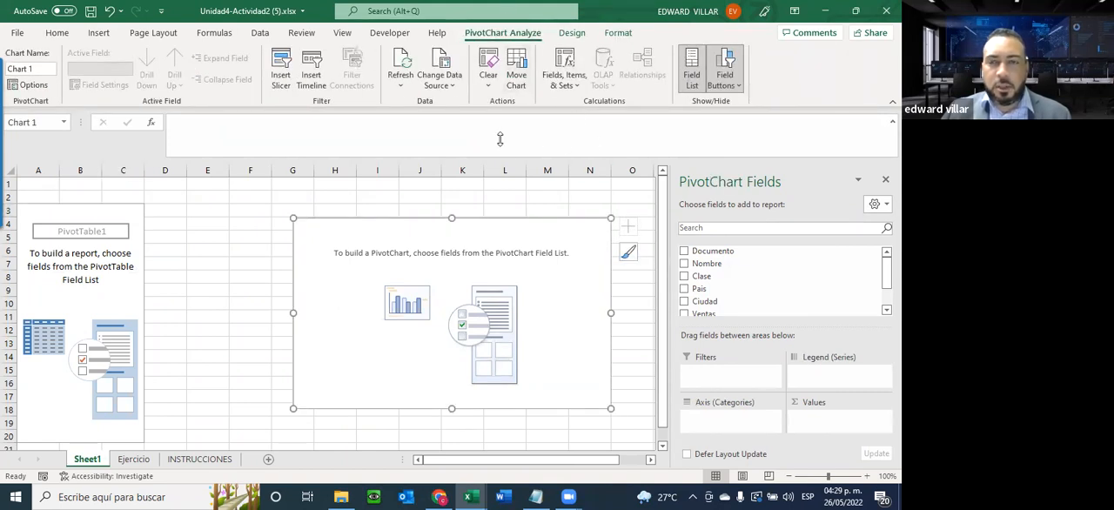
pyautogui.click(193, 460)
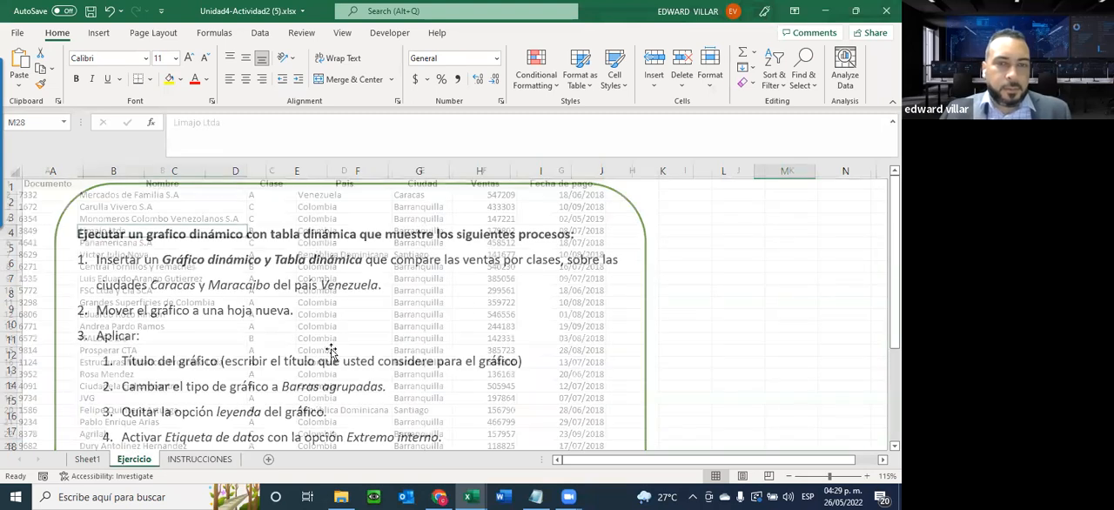
pyautogui.click(90, 461)
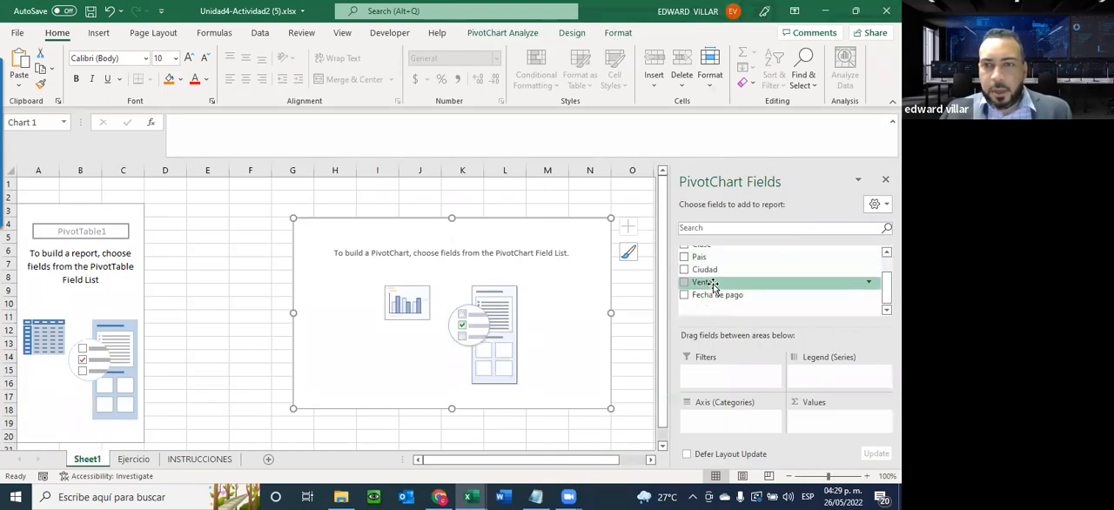
# Add Ventas as the summed values and Clase as the axis categories of the pivot chart
pyautogui.click(685, 283)
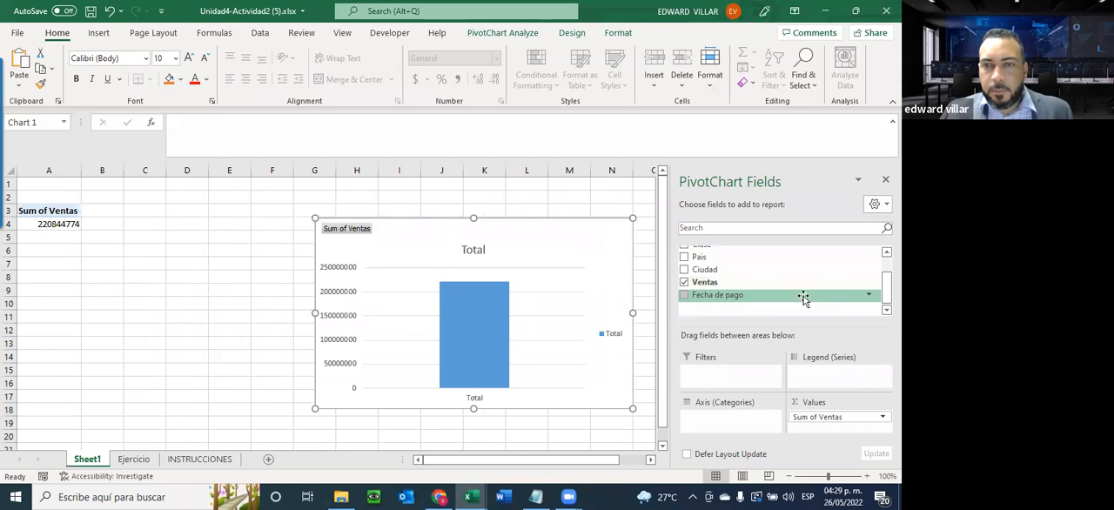
pyautogui.scroll(1, 687, 287)
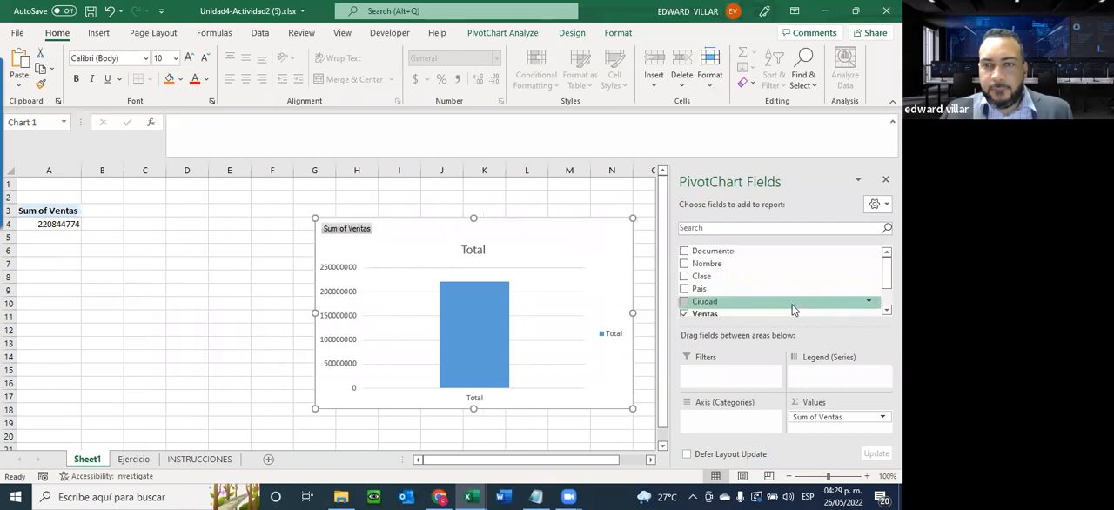
pyautogui.click(685, 277)
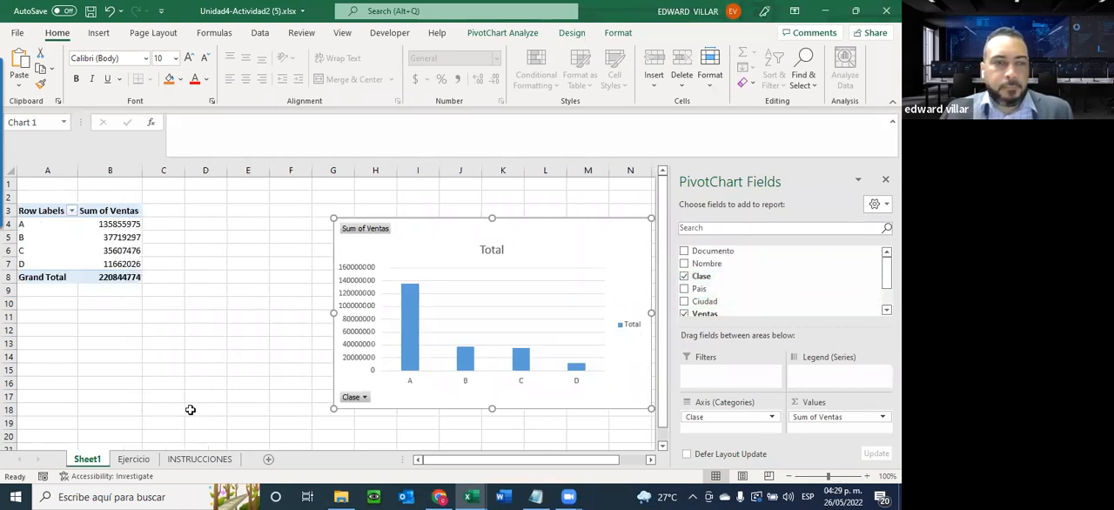
# Recheck the INSTRUCCIONES sheet and place the Ciudad field in the pivot chart's legend series on Sheet1
pyautogui.click(197, 459)
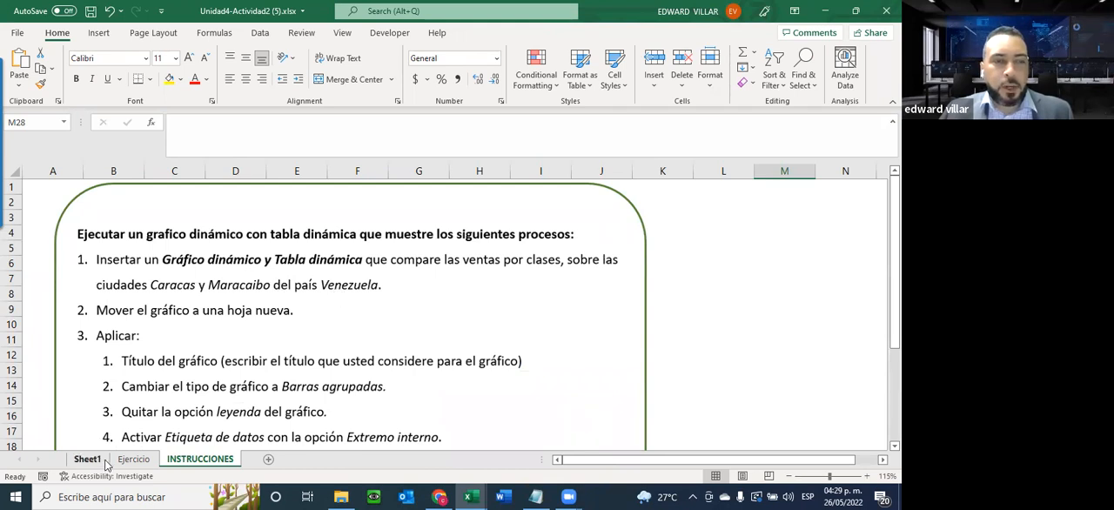
pyautogui.hotkey('ctrl', 'pageup')
pyautogui.hotkey('ctrl', 'pageup')
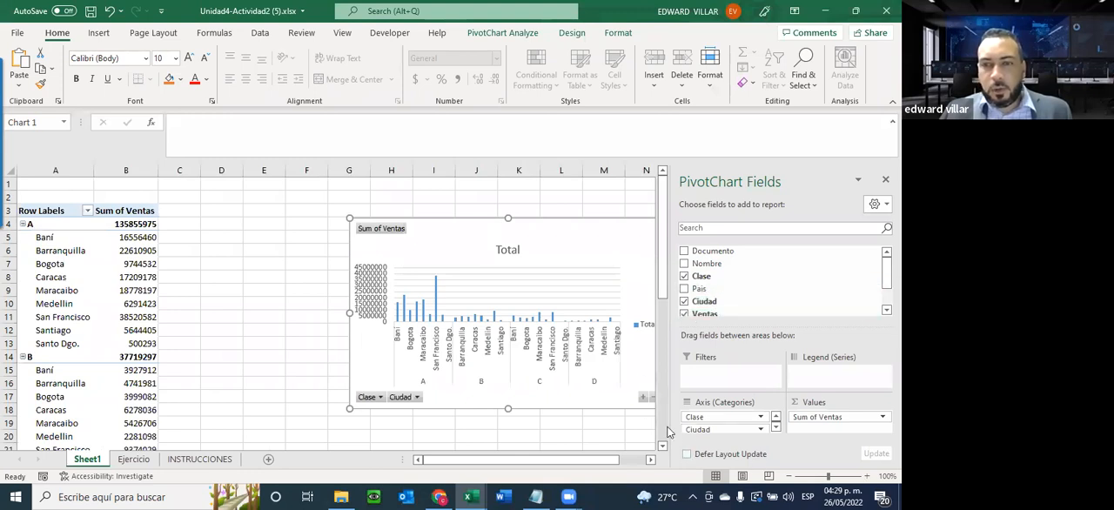
pyautogui.moveTo(698, 429); pyautogui.dragTo(833, 374)
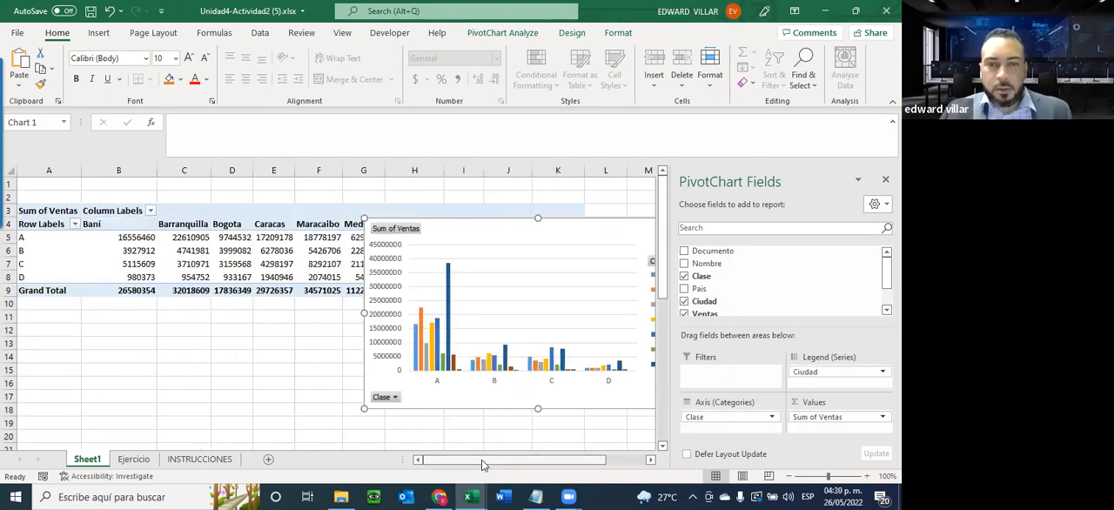
pyautogui.moveTo(482, 463); pyautogui.dragTo(496, 464)
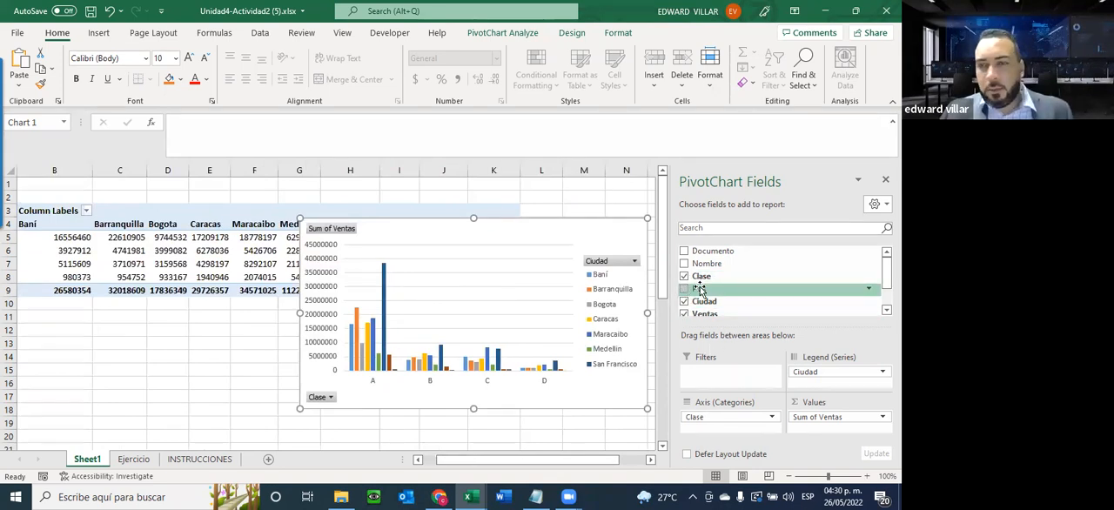
# Add Pais to the pivot table as a report filter and shift the chart down to uncover the table
pyautogui.moveTo(698, 289); pyautogui.dragTo(831, 383)
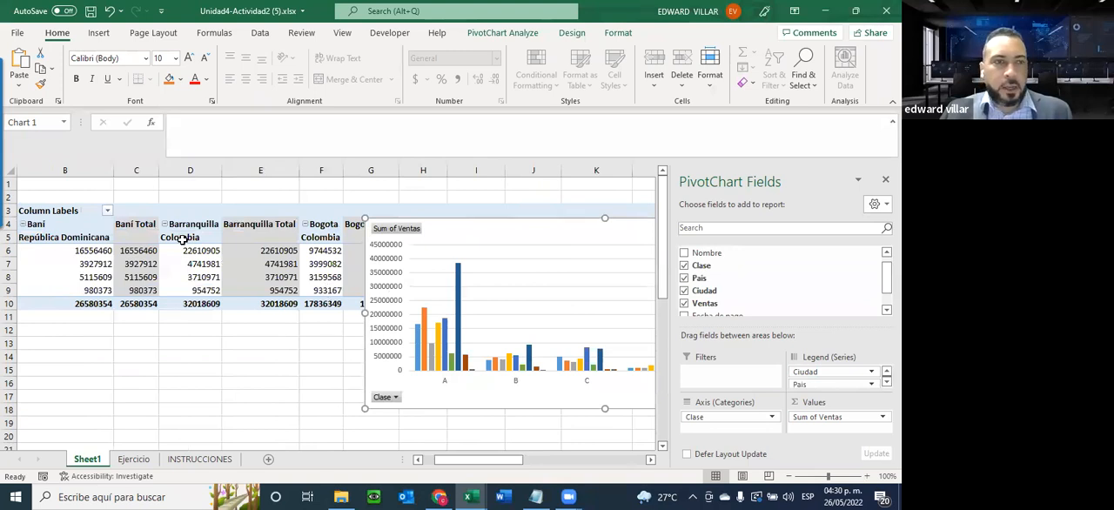
pyautogui.click(107, 212)
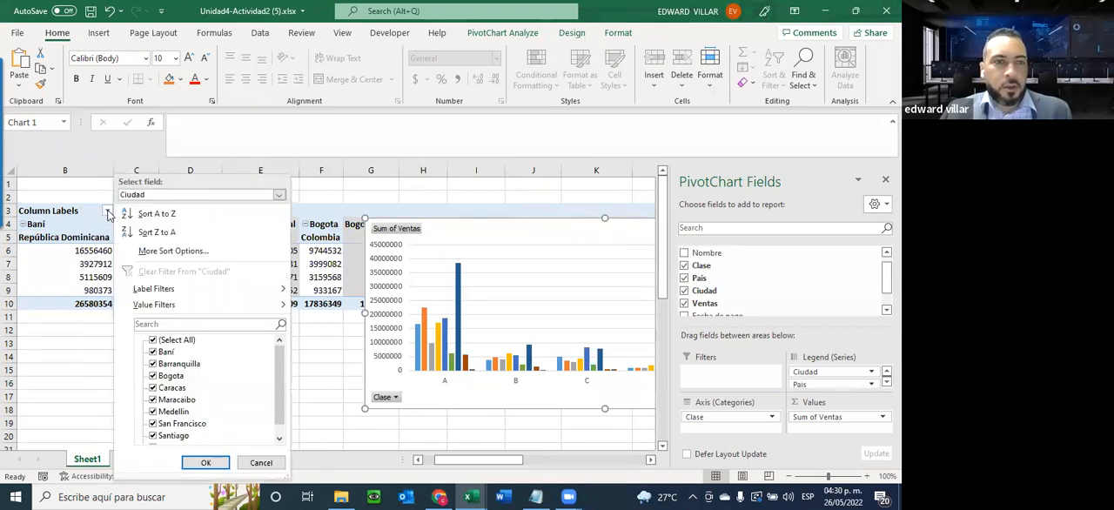
pyautogui.click(259, 462)
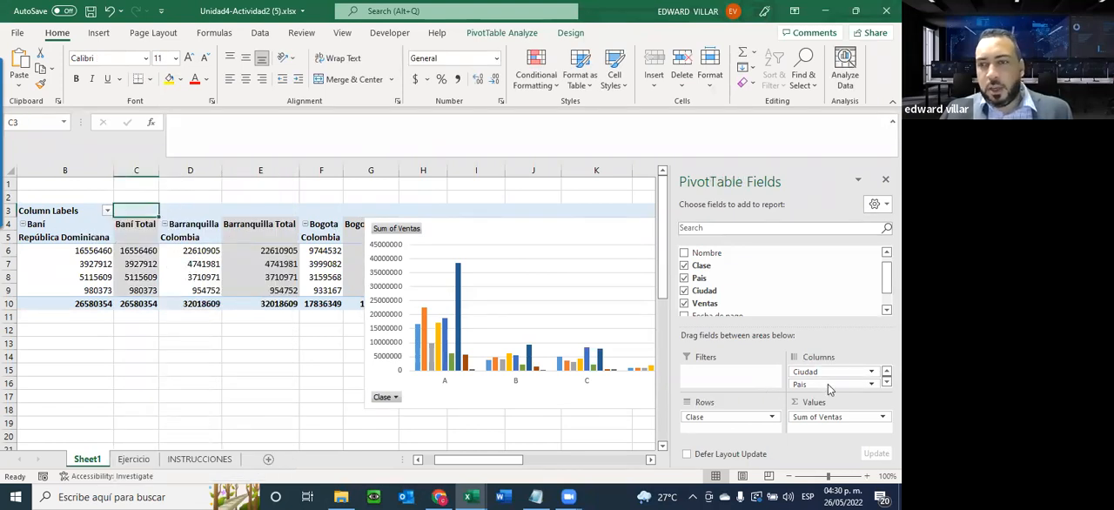
pyautogui.moveTo(828, 387); pyautogui.dragTo(722, 383)
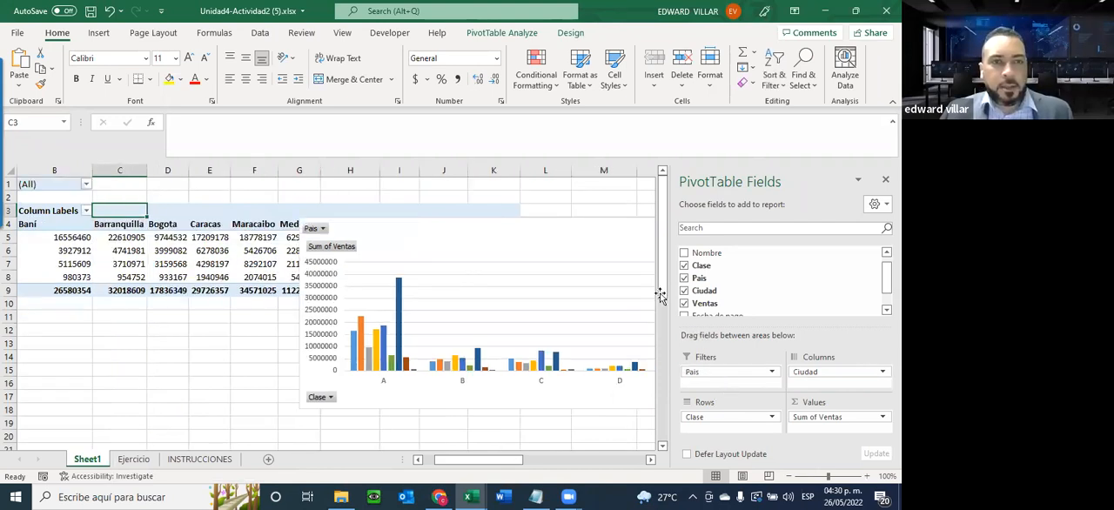
pyautogui.moveTo(430, 252); pyautogui.dragTo(335, 280)
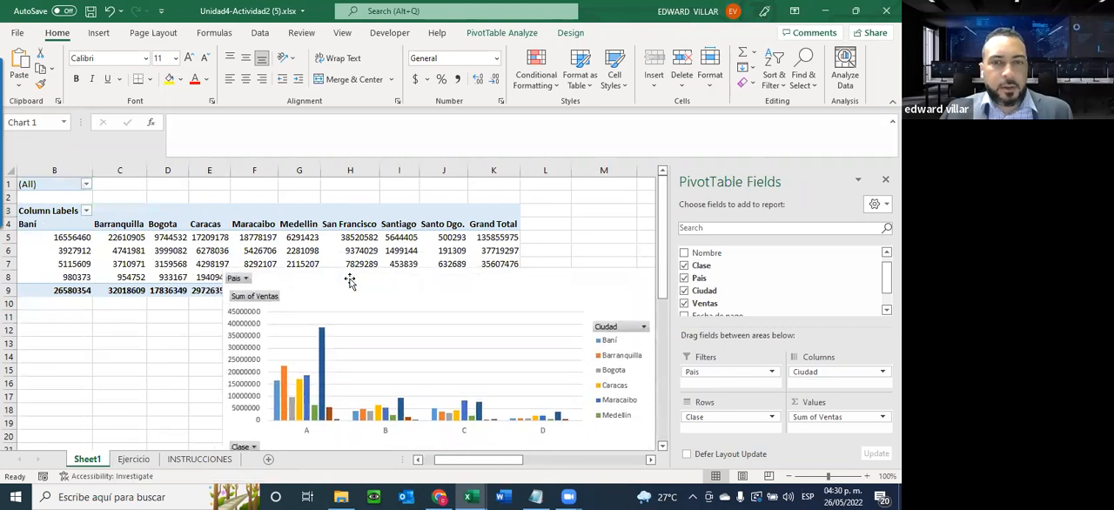
# Filter the pivot table by the country Colombia and reposition the chart
pyautogui.click(86, 185)
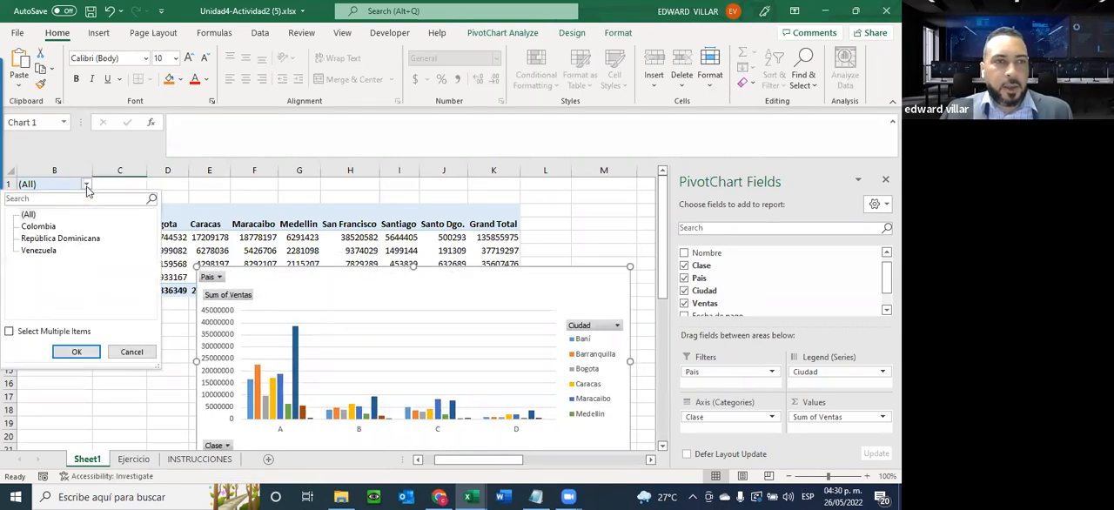
pyautogui.click(39, 227)
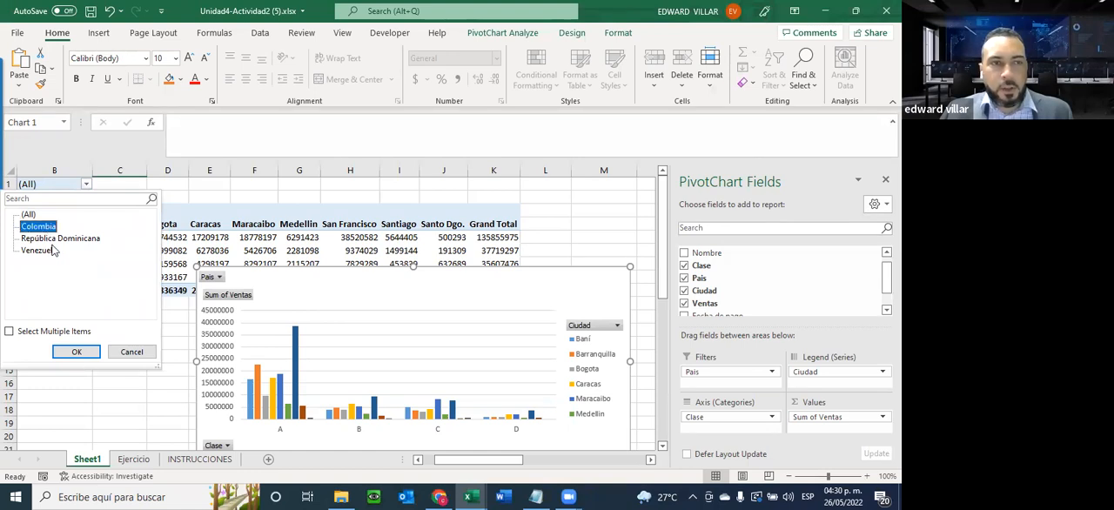
pyautogui.click(77, 352)
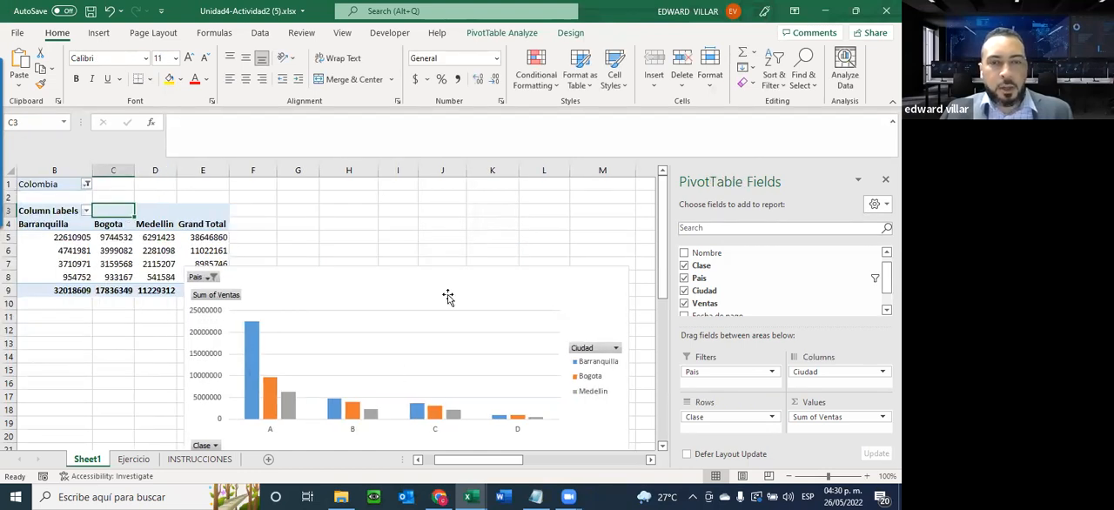
pyautogui.moveTo(447, 279); pyautogui.dragTo(481, 256)
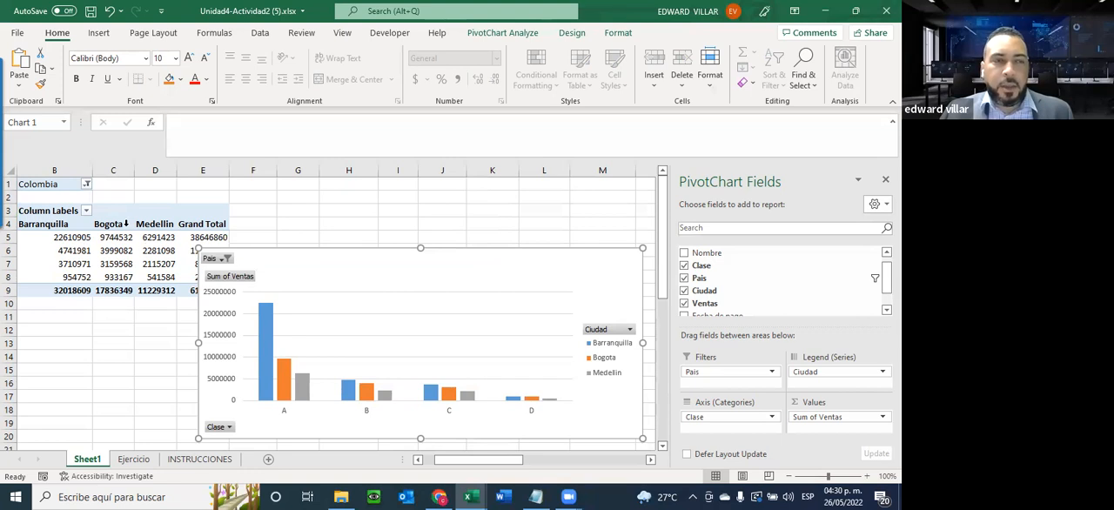
# Filter the pivot table's Ciudad column labels to show only Baní
pyautogui.click(87, 211)
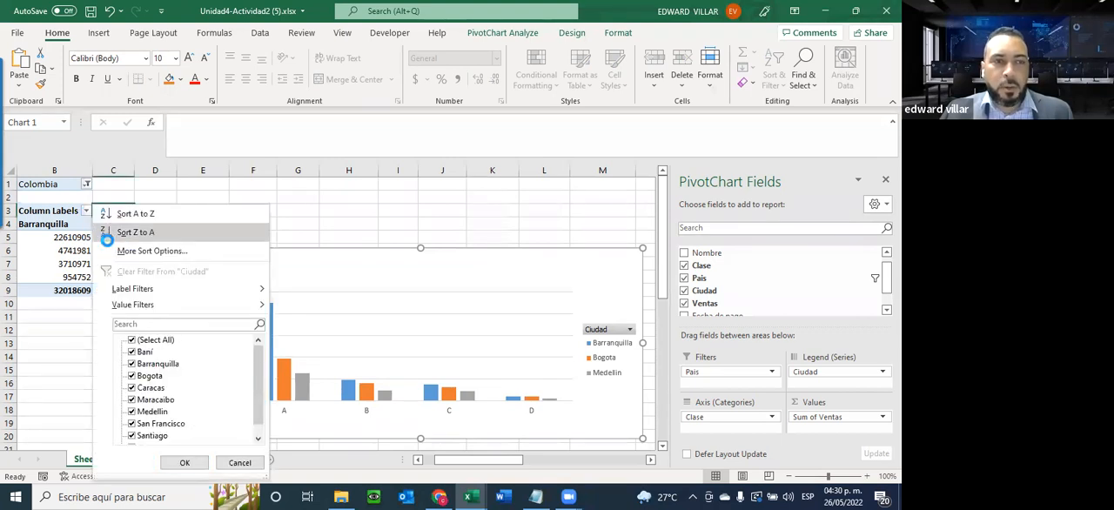
pyautogui.click(130, 340)
pyautogui.click(132, 351)
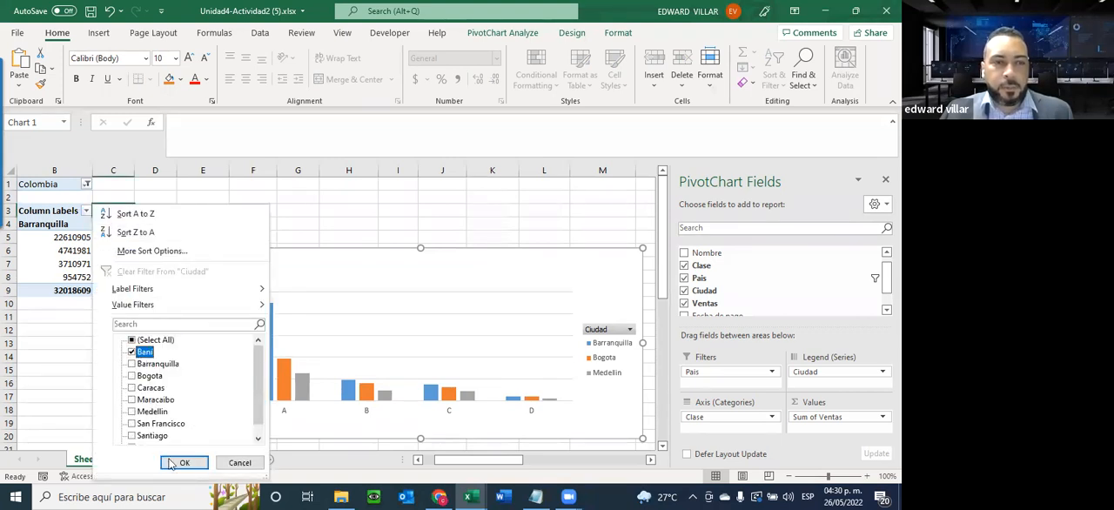
pyautogui.press('Return')
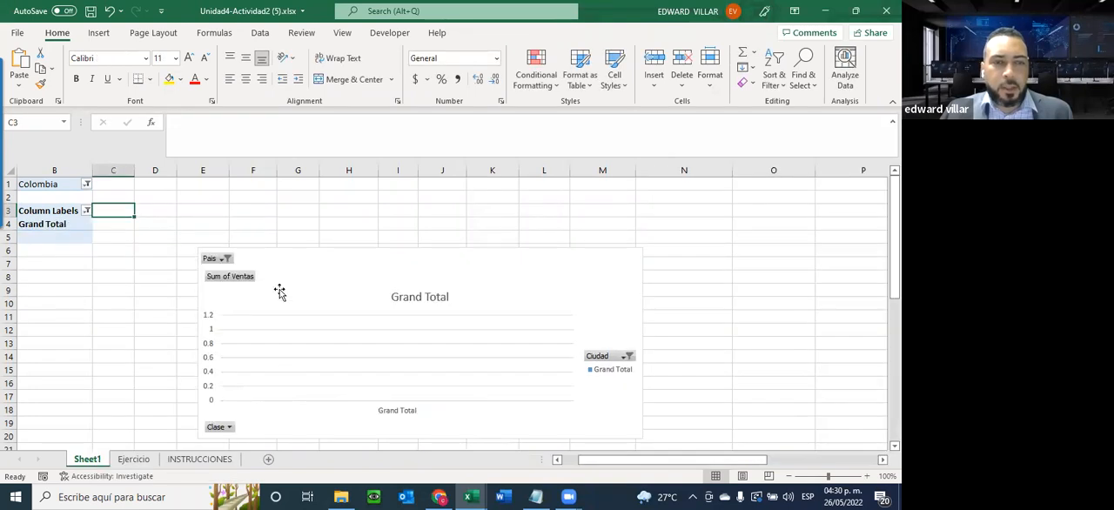
# Set the chart's Pais filter to República Dominicana
pyautogui.click(226, 259)
pyautogui.click(149, 309)
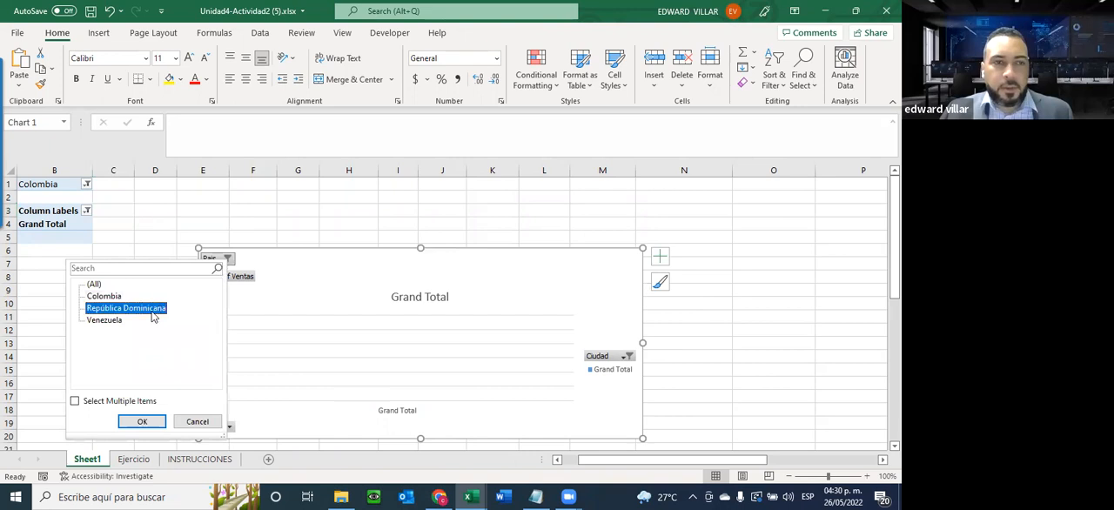
pyautogui.click(130, 424)
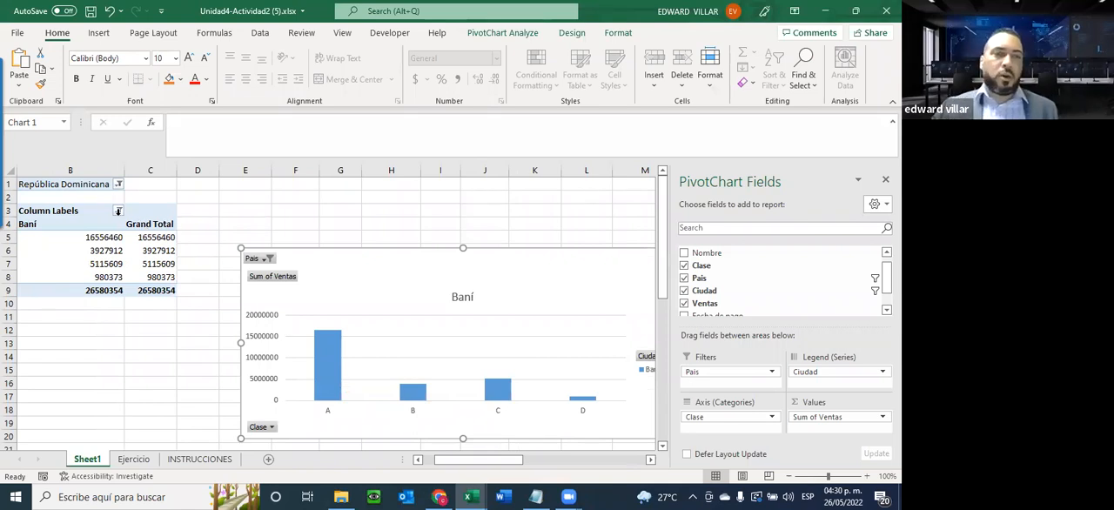
# Select all cities again in the Ciudad filter and reset the Pais filter to (All)
pyautogui.click(117, 215)
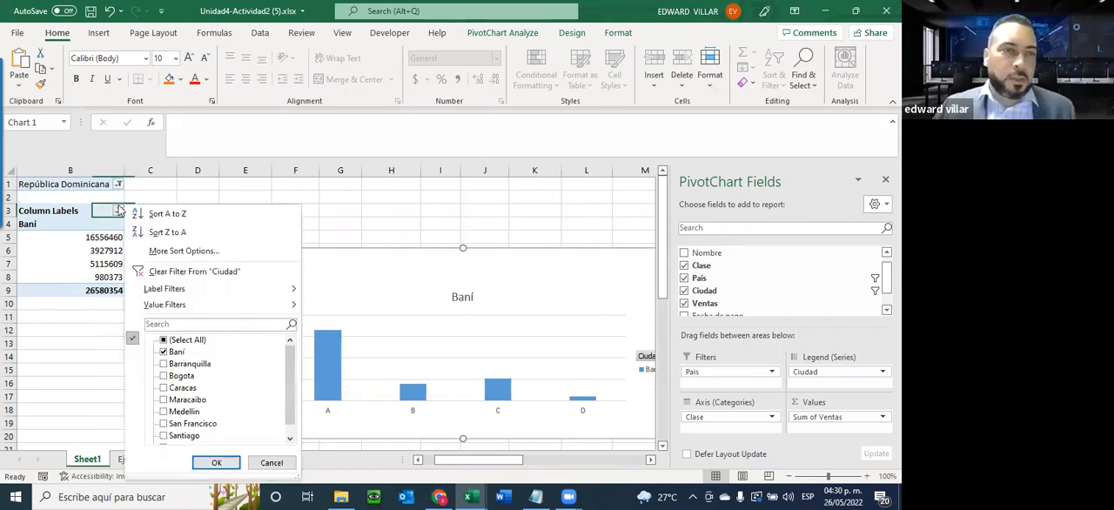
pyautogui.click(174, 340)
pyautogui.click(216, 462)
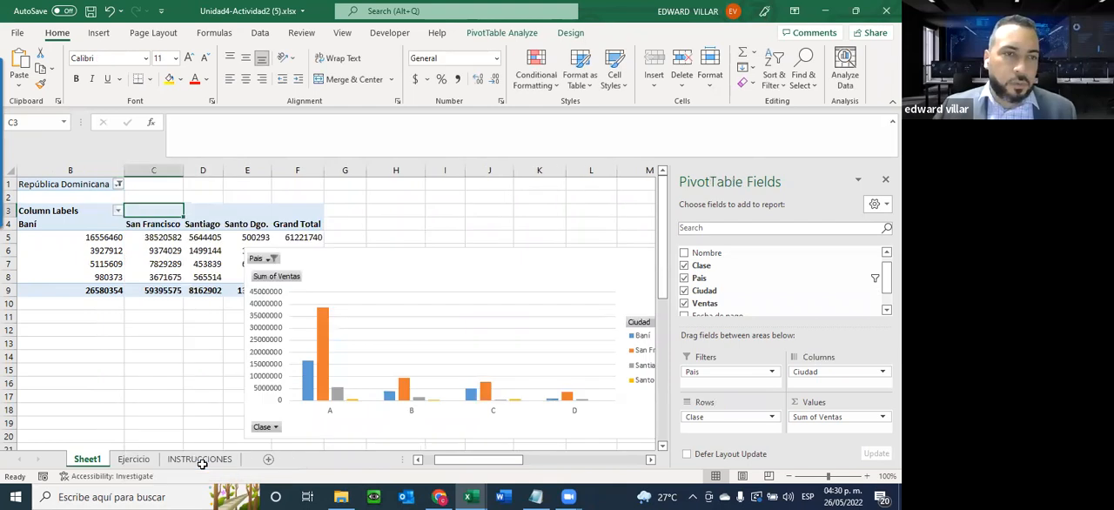
pyautogui.click(118, 183)
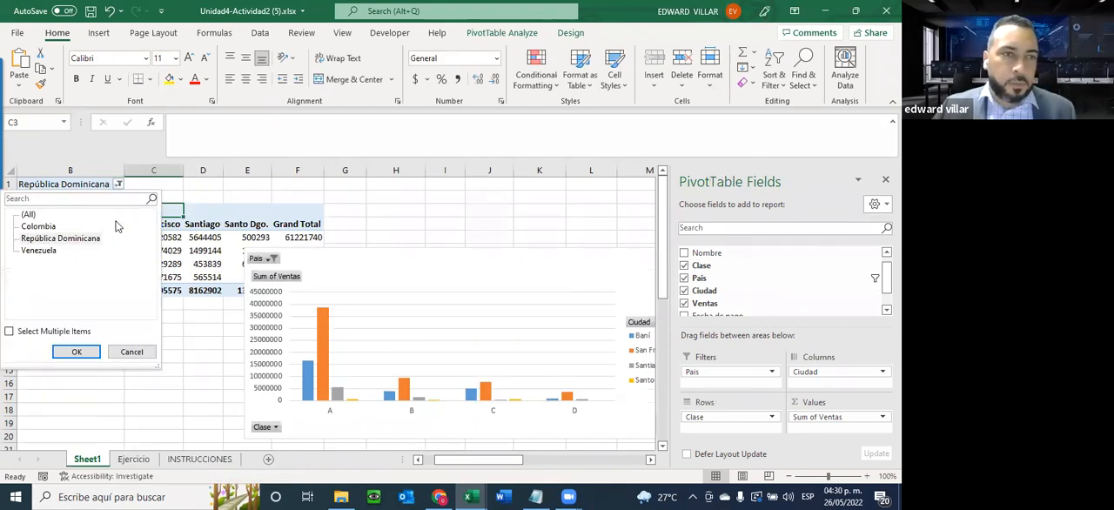
pyautogui.click(28, 214)
pyautogui.click(77, 351)
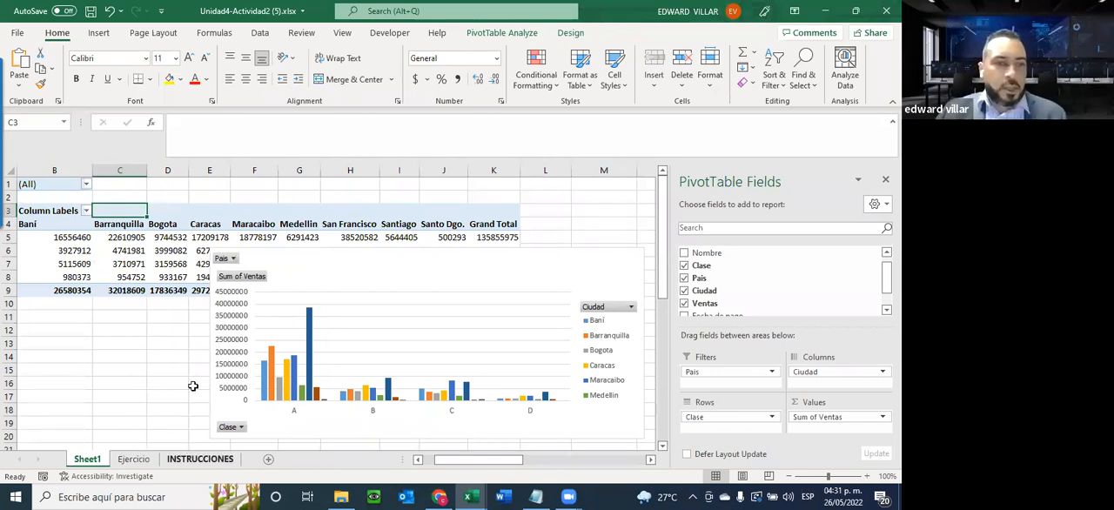
# Recheck the INSTRUCCIONES sheet and move the pivot chart from Sheet1 to a new sheet named Chart1
pyautogui.click(200, 459)
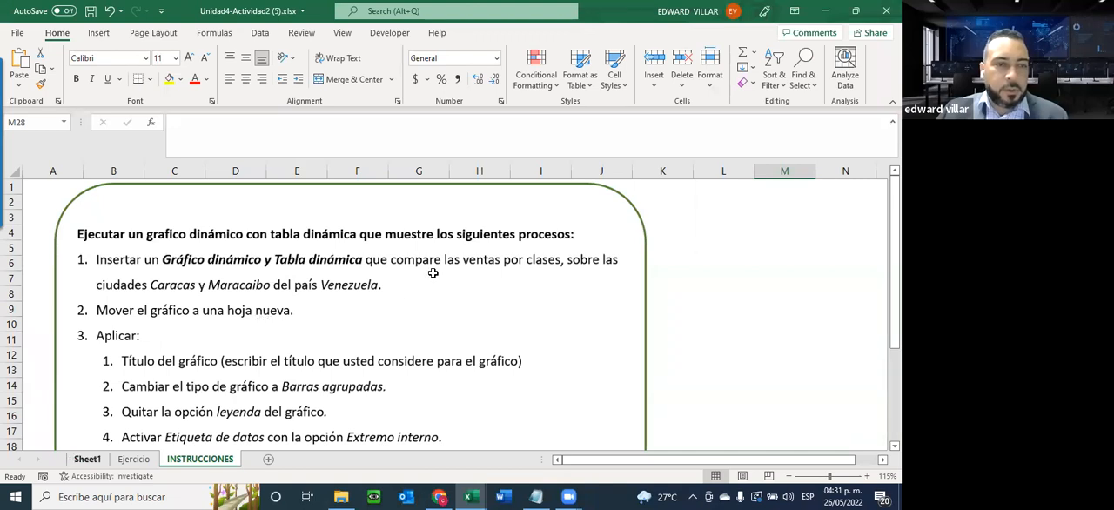
pyautogui.click(482, 272)
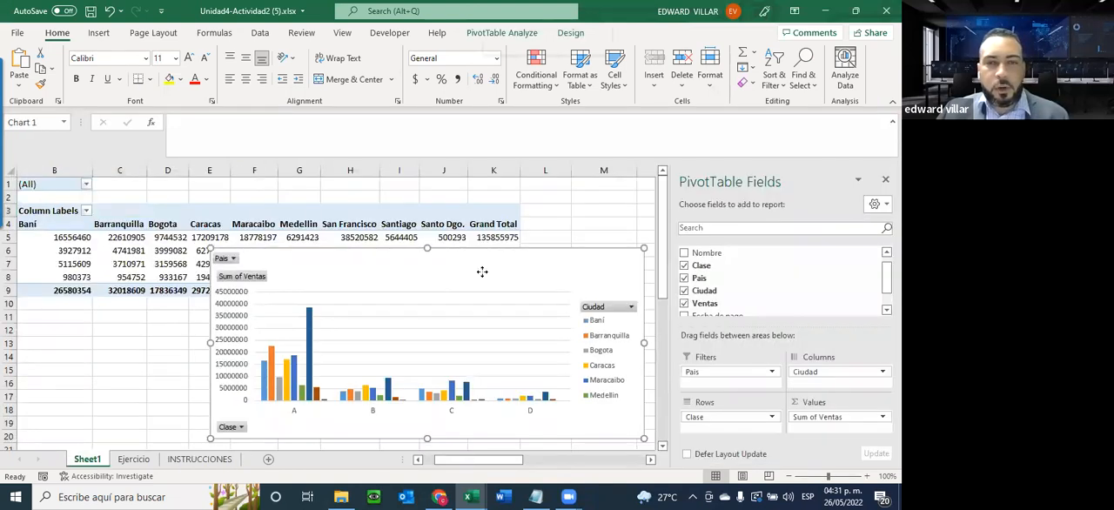
pyautogui.rightClick(485, 277)
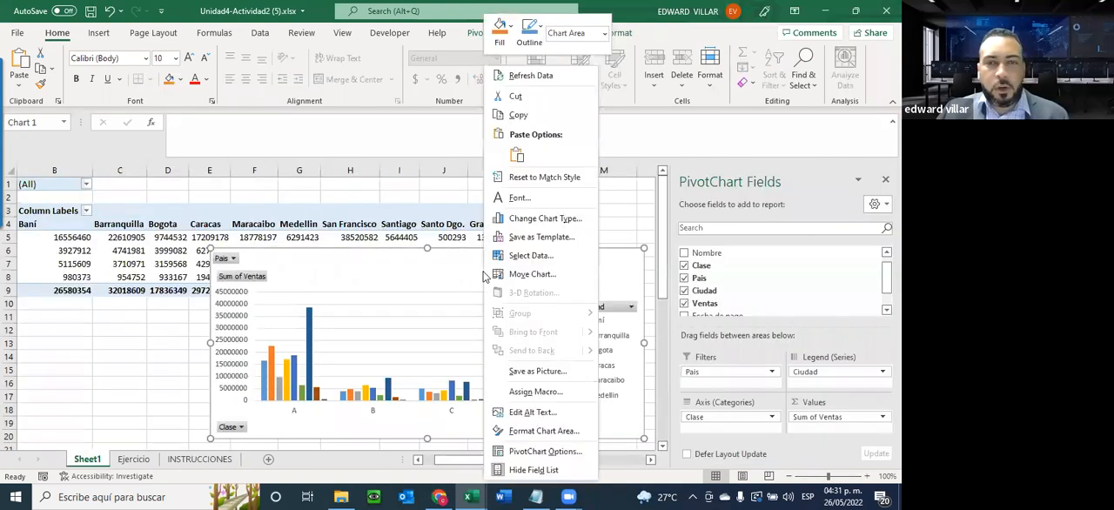
pyautogui.click(554, 274)
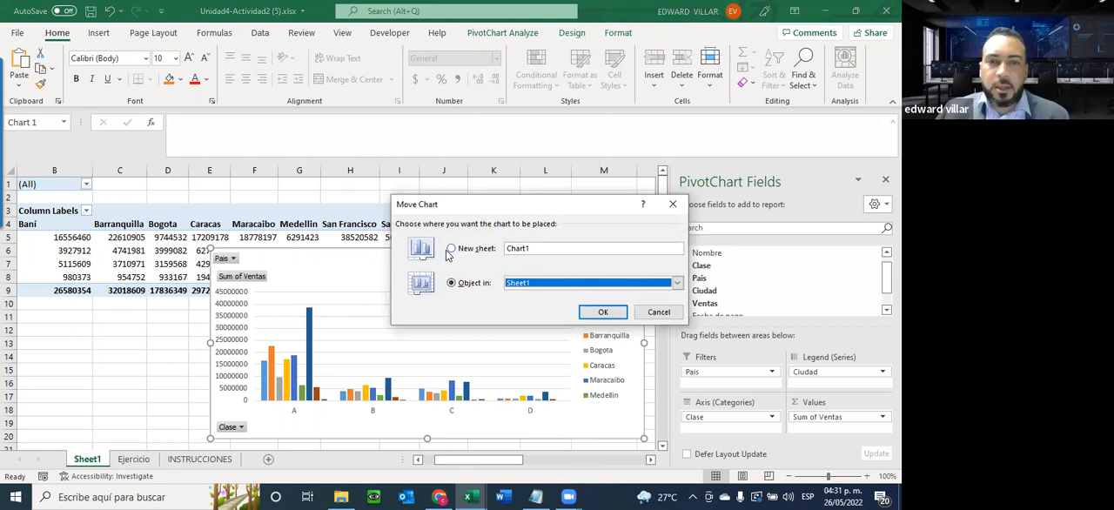
pyautogui.hotkey('alt', 's')
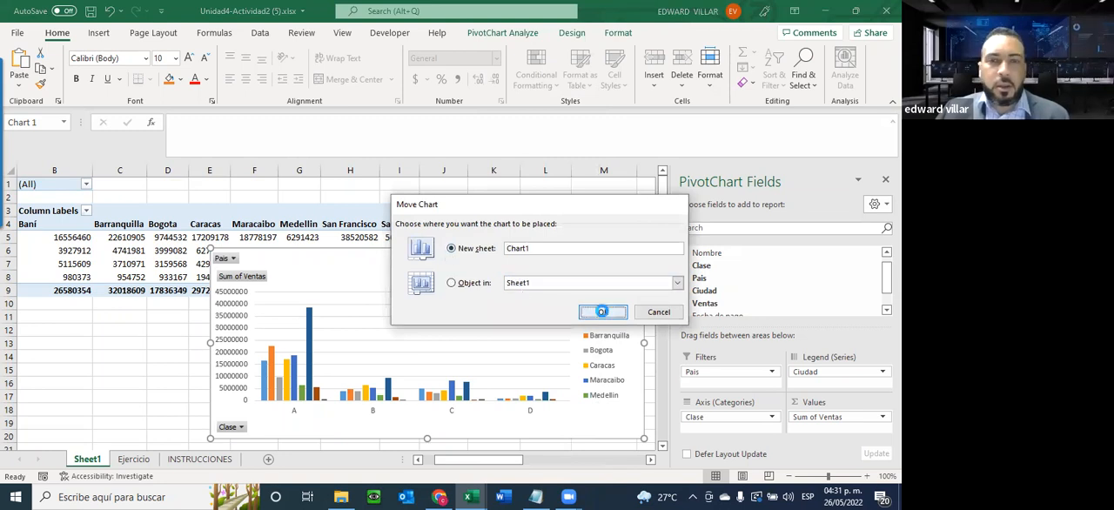
pyautogui.click(600, 311)
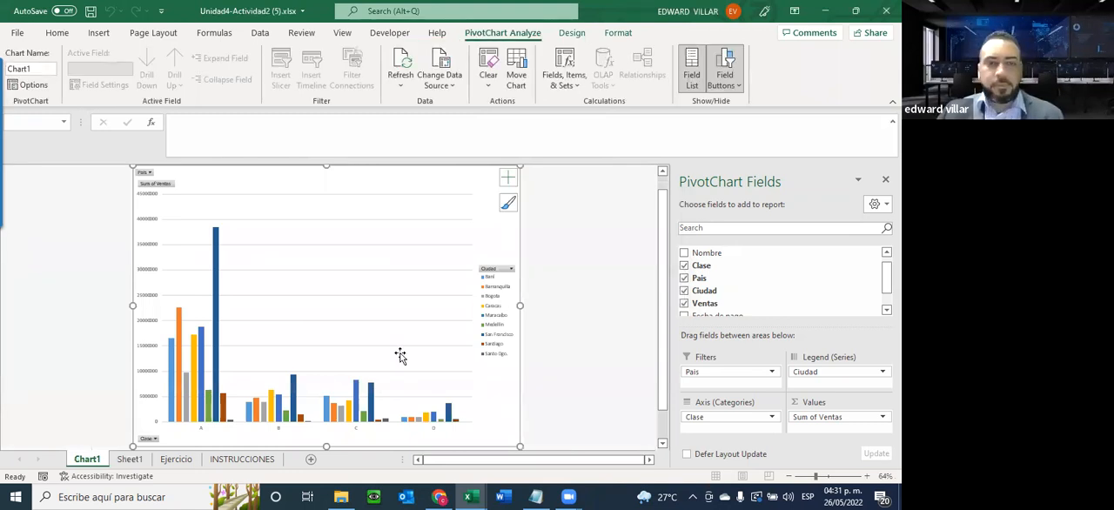
# Filter the Ciudad column labels of the Sheet1 pivot table to only Caracas and Maracaibo
pyautogui.click(130, 458)
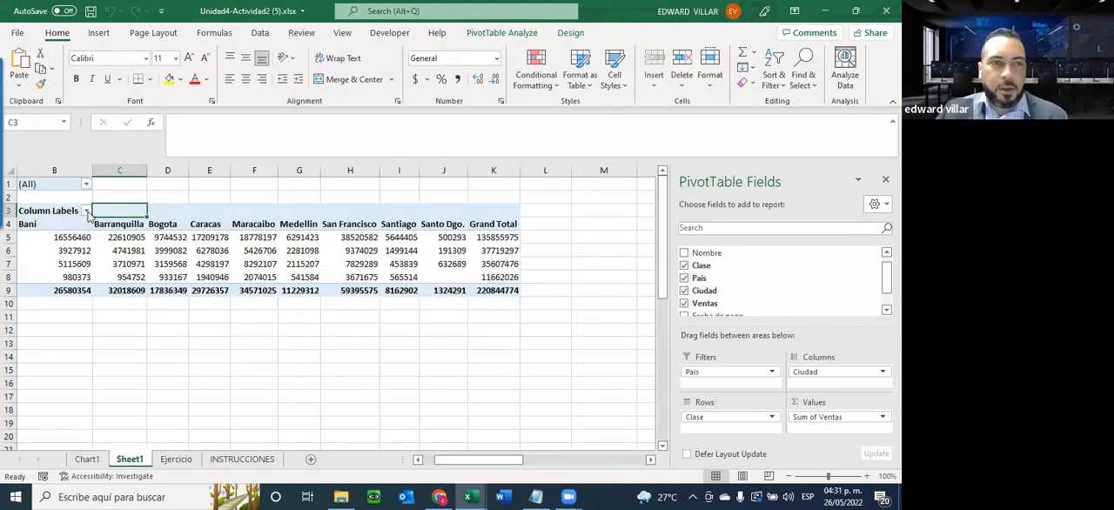
pyautogui.click(85, 211)
pyautogui.click(132, 365)
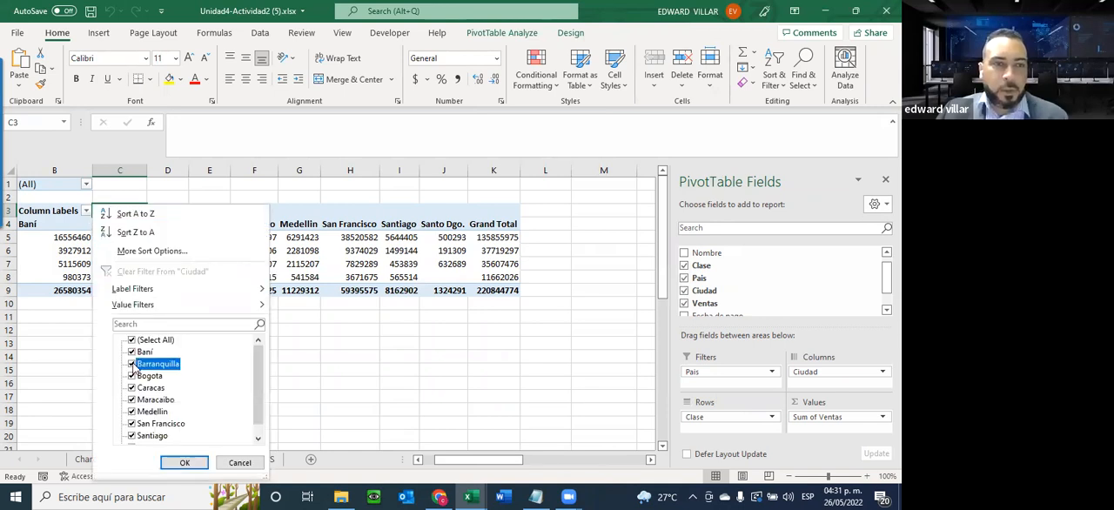
pyautogui.click(132, 341)
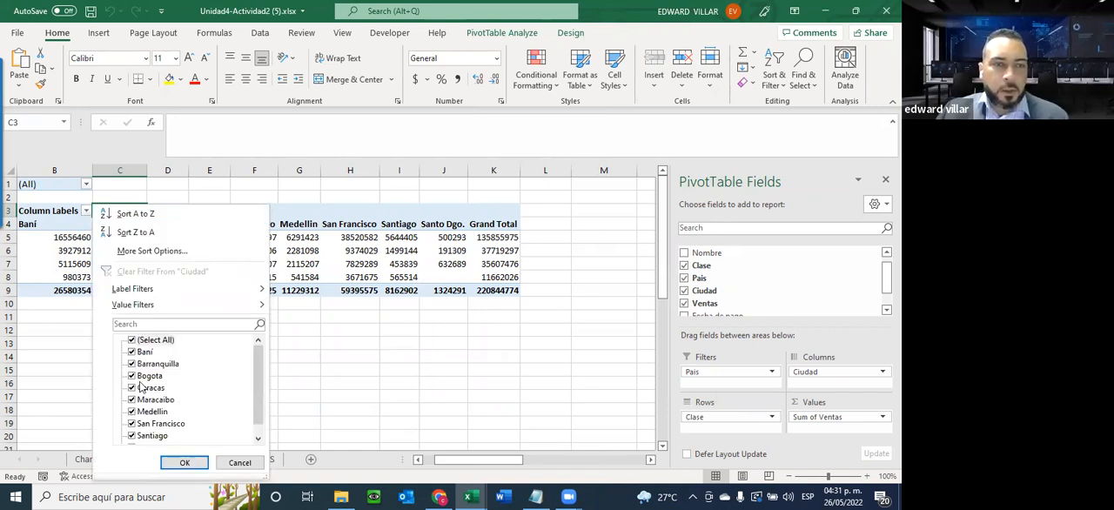
pyautogui.click(132, 339)
pyautogui.click(142, 387)
pyautogui.click(144, 399)
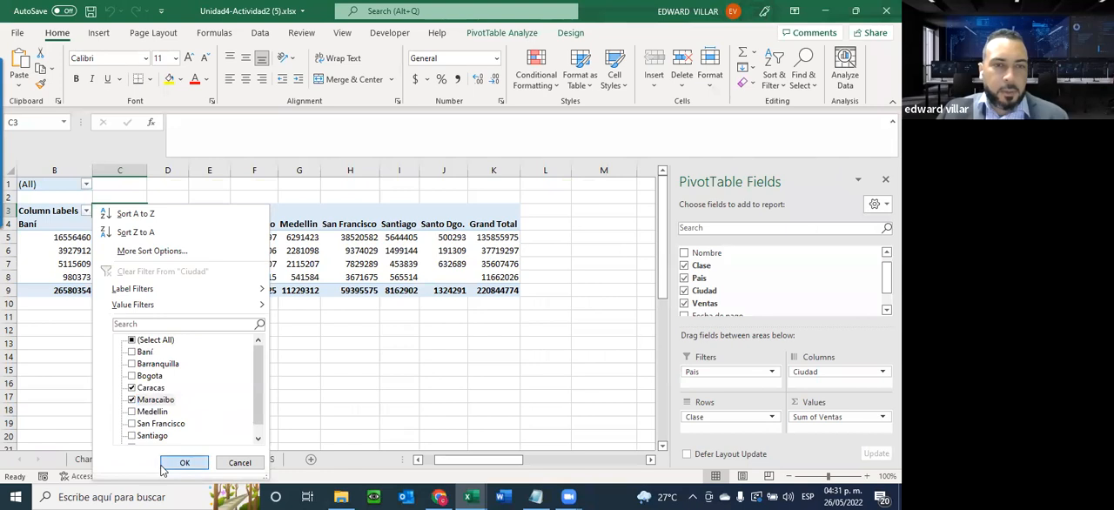
pyautogui.click(183, 462)
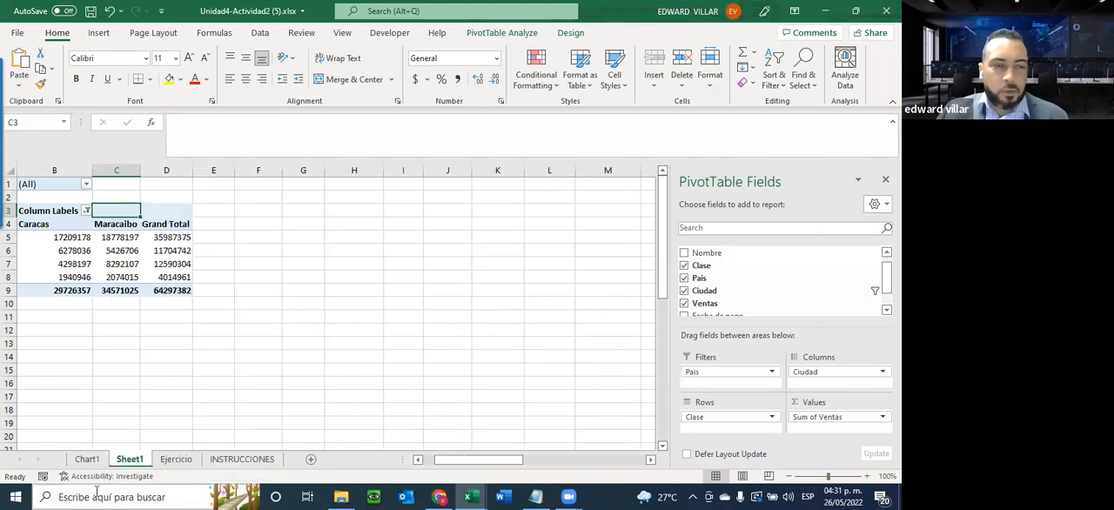
# Compare the chart on Chart1 with the filtered pivot table on Sheet1
pyautogui.click(87, 458)
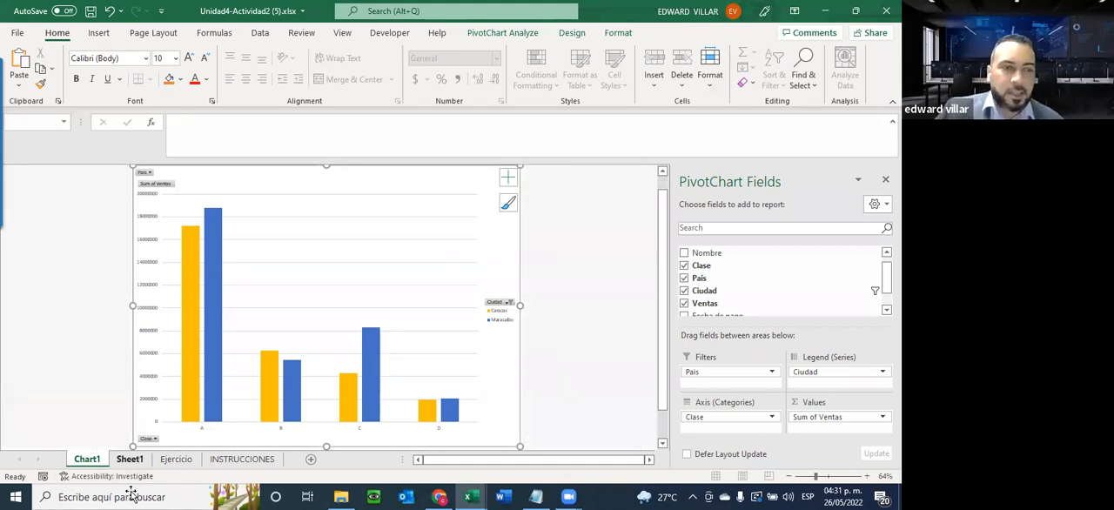
pyautogui.click(130, 460)
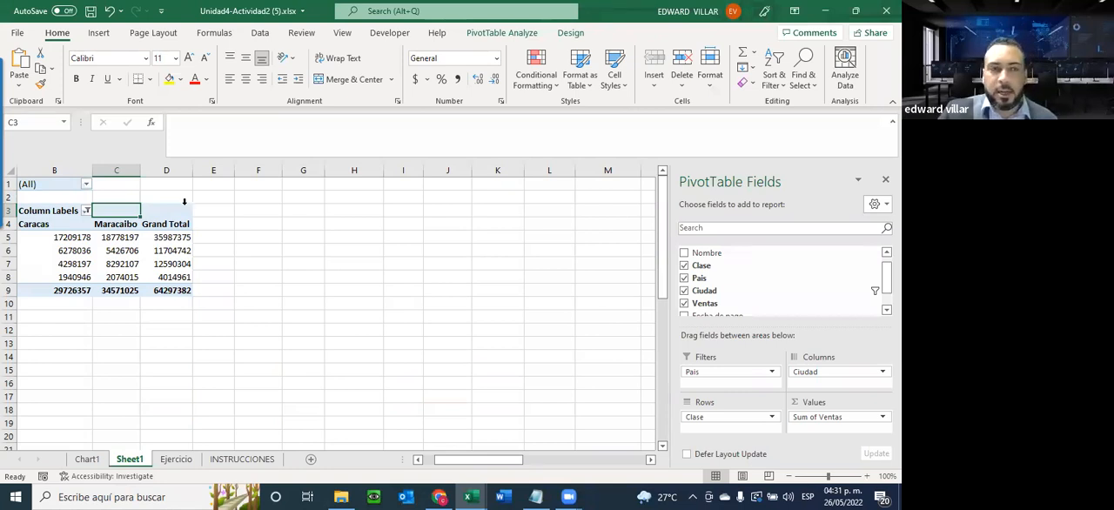
pyautogui.click(64, 457)
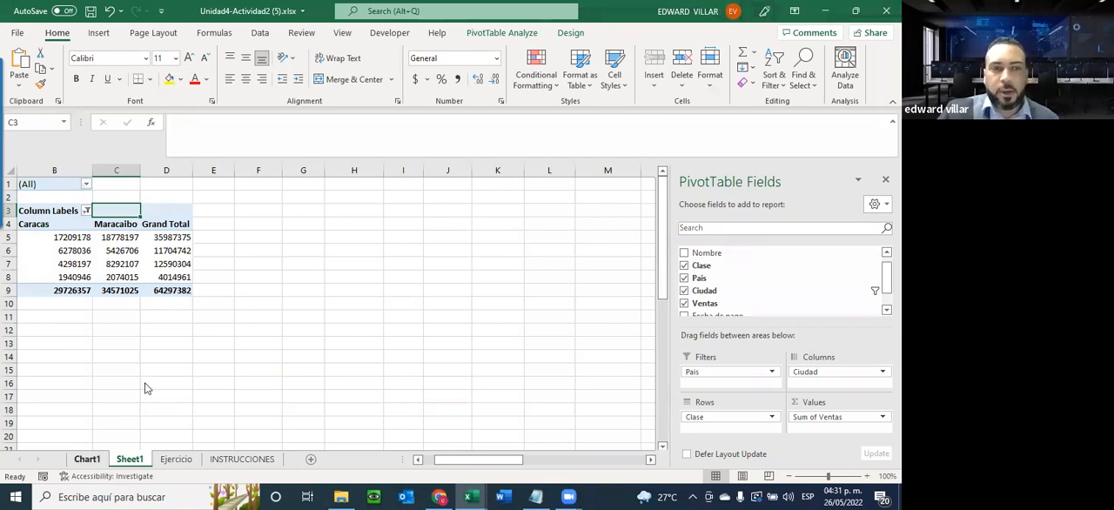
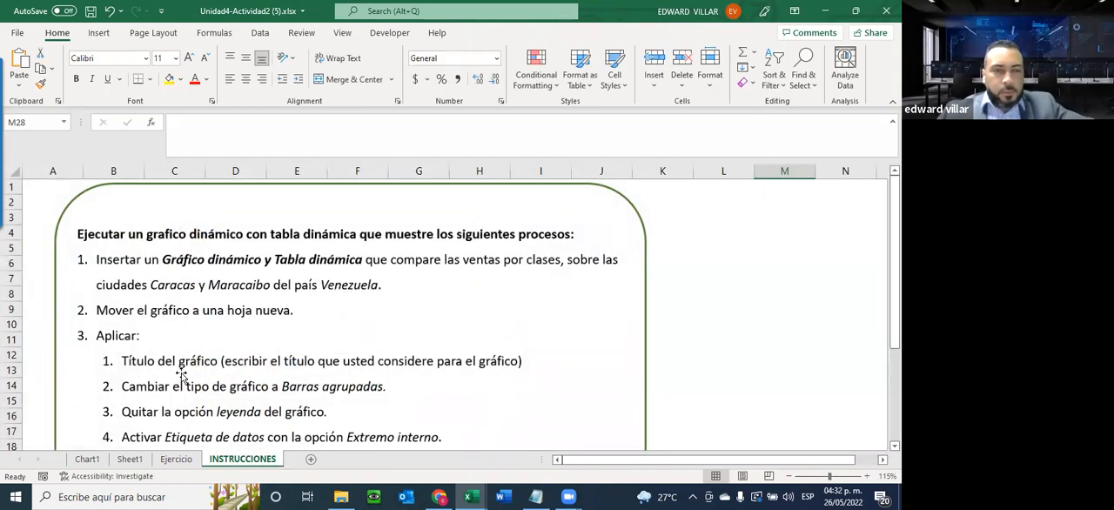
# Read the remaining formatting tasks on the INSTRUCCIONES sheet and view the Pais filter options of the chart on Chart1
pyautogui.scroll(-1, 181, 377)
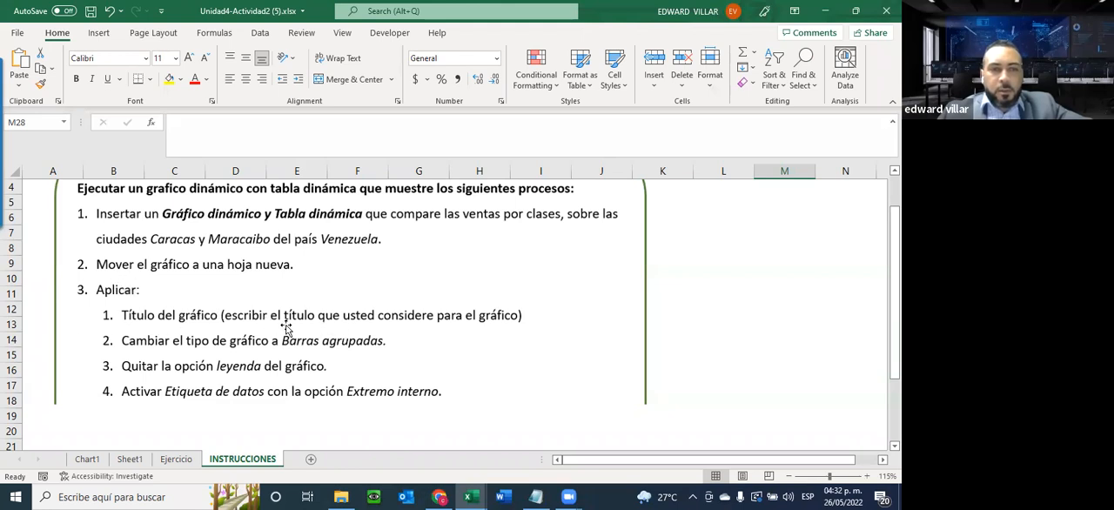
pyautogui.click(87, 459)
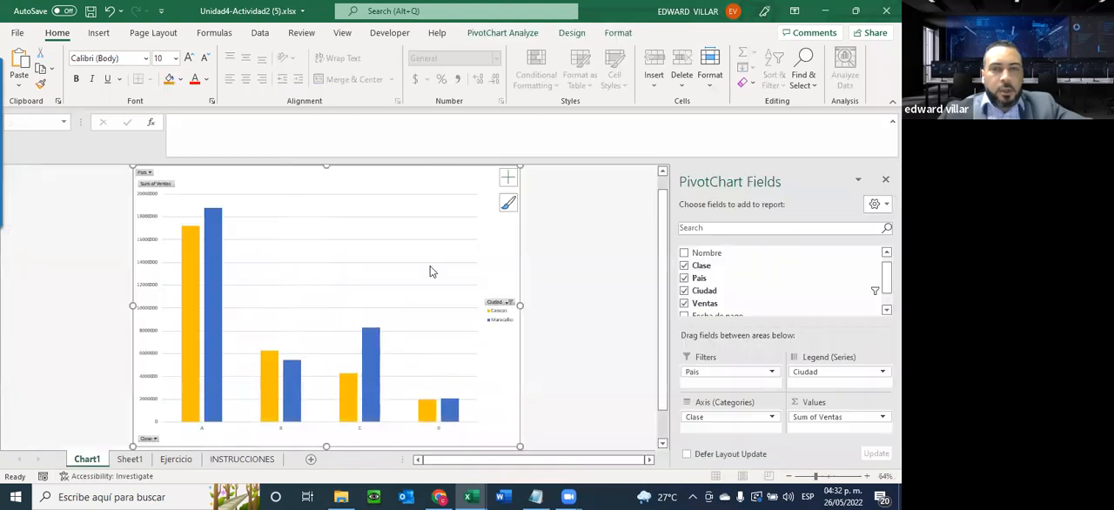
pyautogui.click(148, 175)
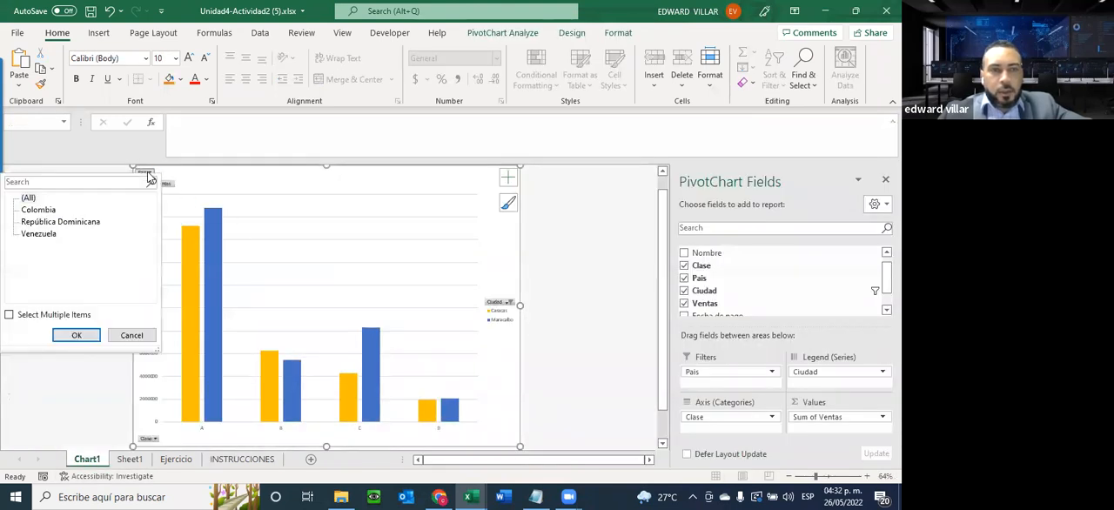
pyautogui.click(205, 174)
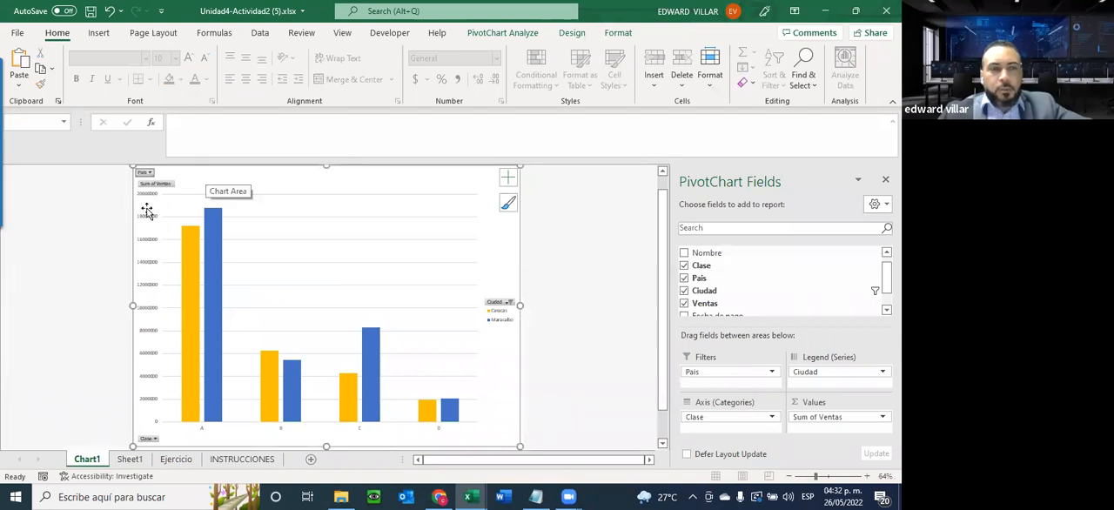
# Exclude class C from the chart using its Clase filter
pyautogui.click(146, 439)
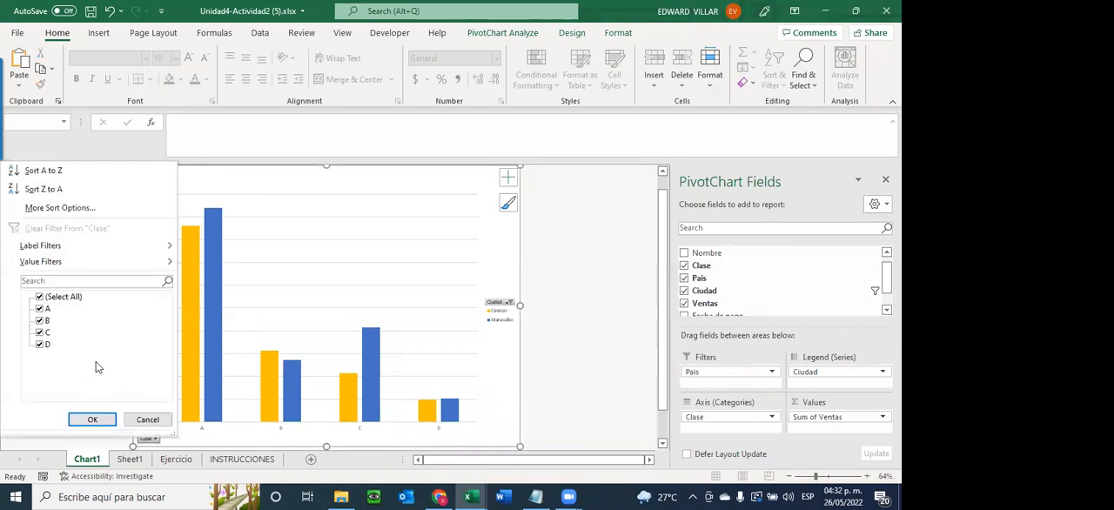
pyautogui.click(39, 334)
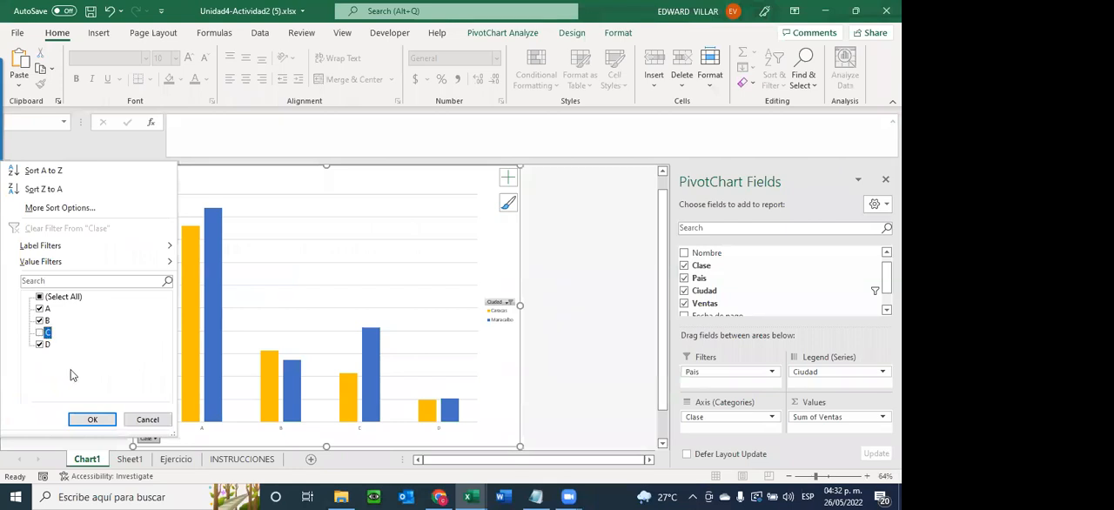
pyautogui.click(91, 418)
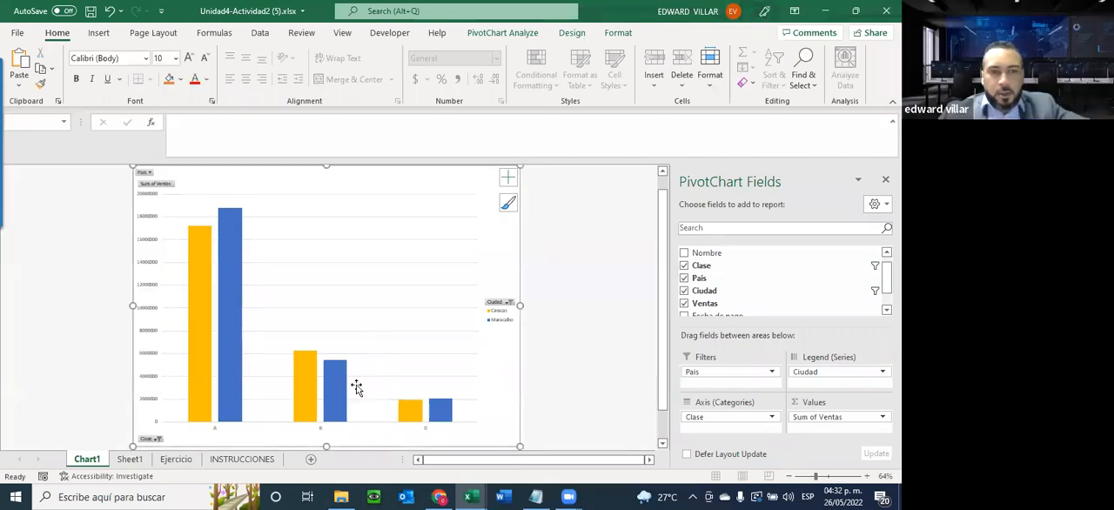
# Select all classes again in the chart's Clase filter and recheck its list
pyautogui.click(157, 440)
pyautogui.click(39, 297)
pyautogui.click(90, 419)
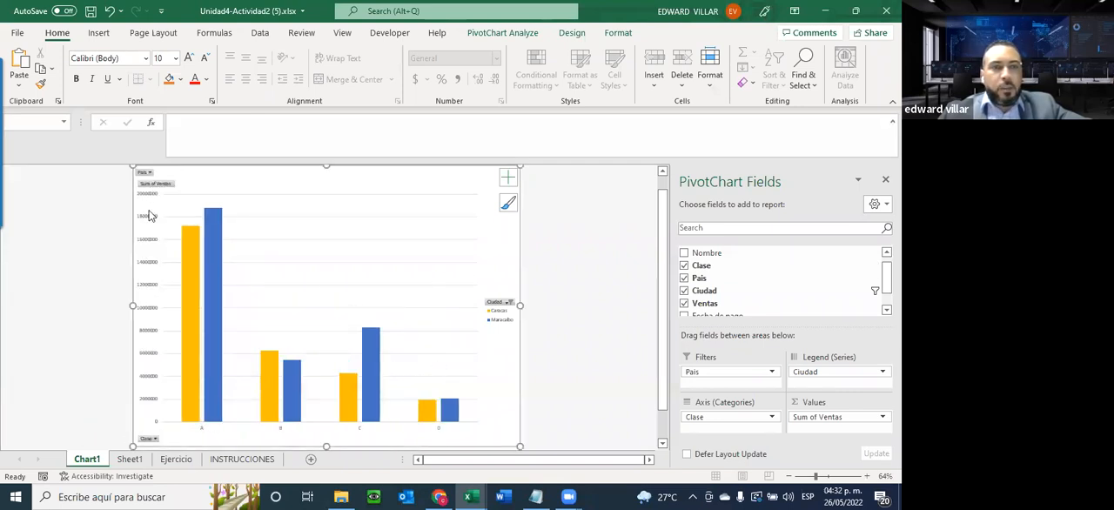
pyautogui.click(153, 441)
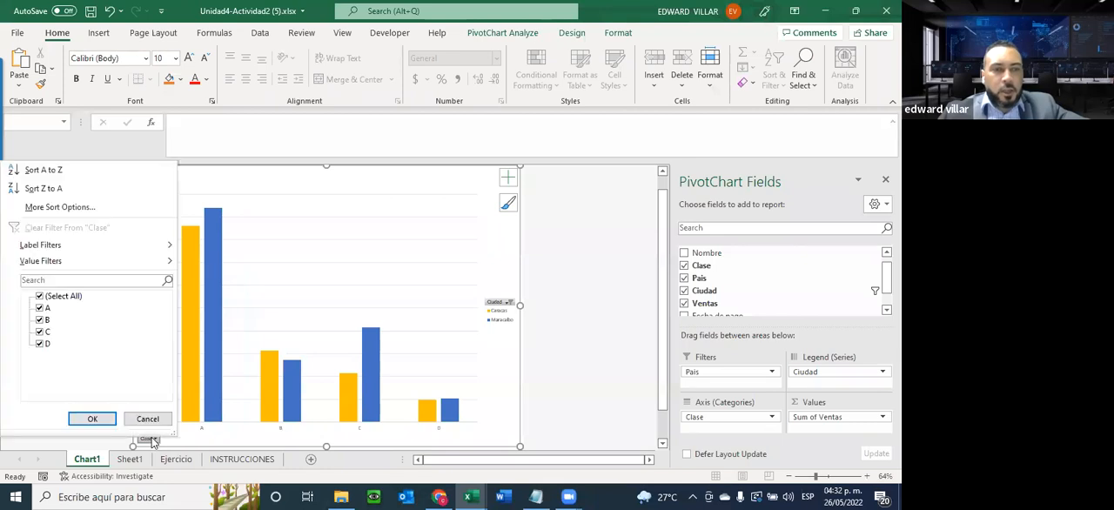
pyautogui.click(445, 193)
# Remove the legend from the pivot chart on Chart1
pyautogui.click(510, 180)
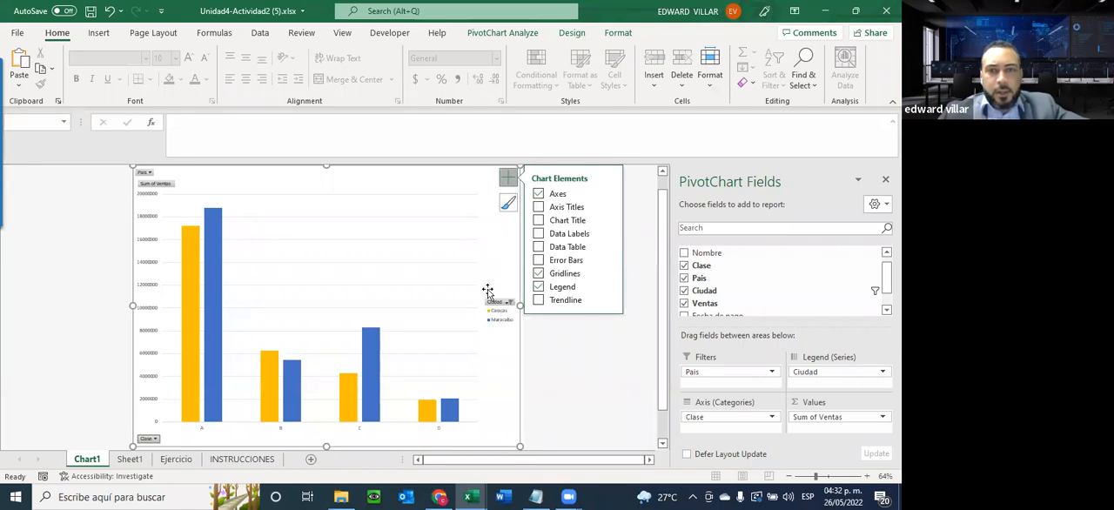
pyautogui.click(539, 287)
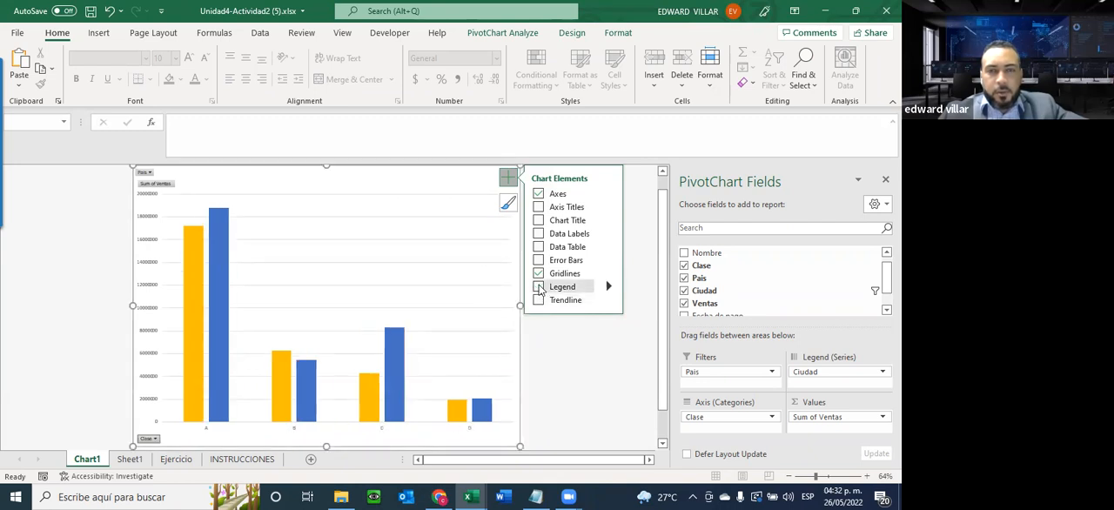
pyautogui.click(508, 179)
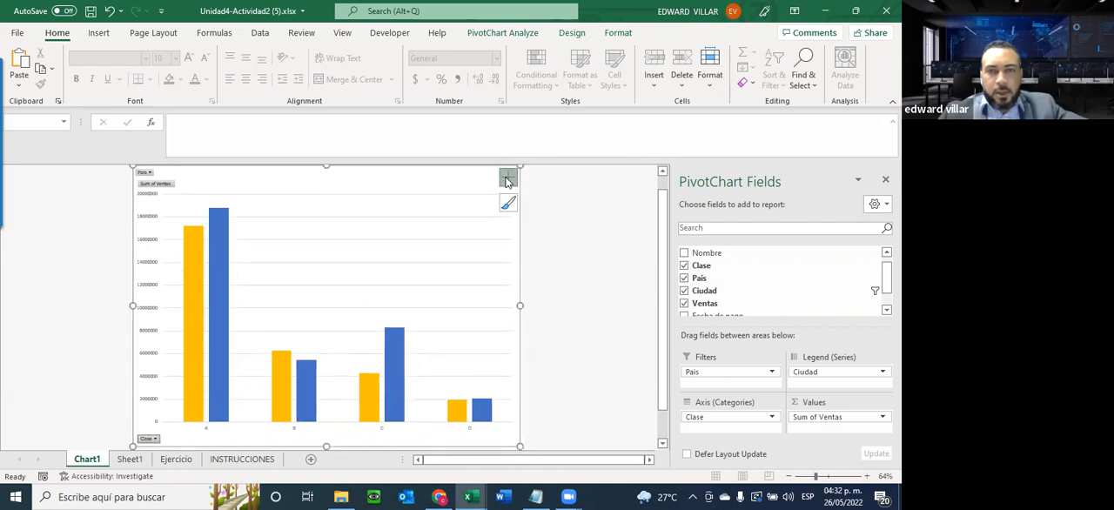
# Add data labels and a data table to the pivot chart
pyautogui.click(508, 179)
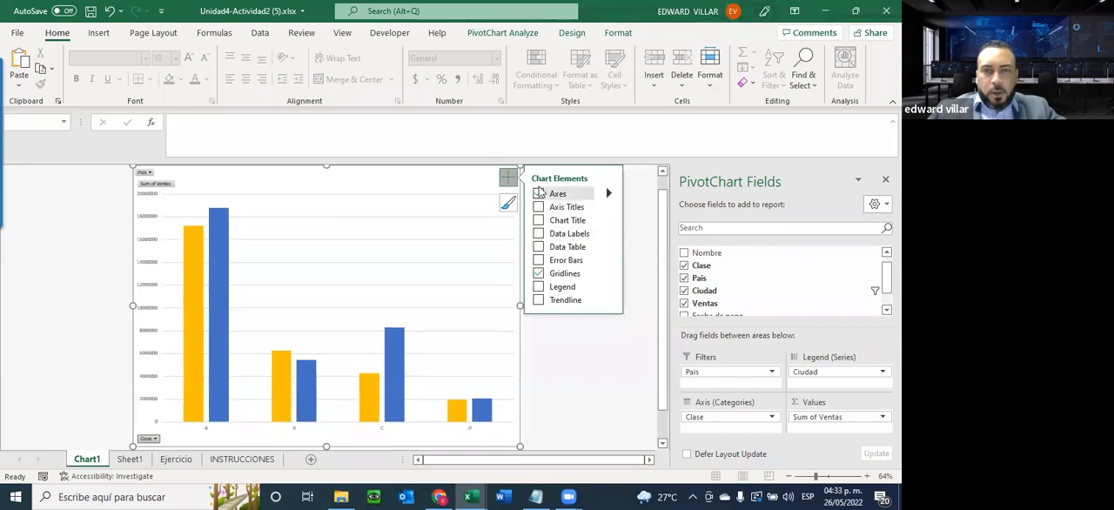
pyautogui.click(537, 233)
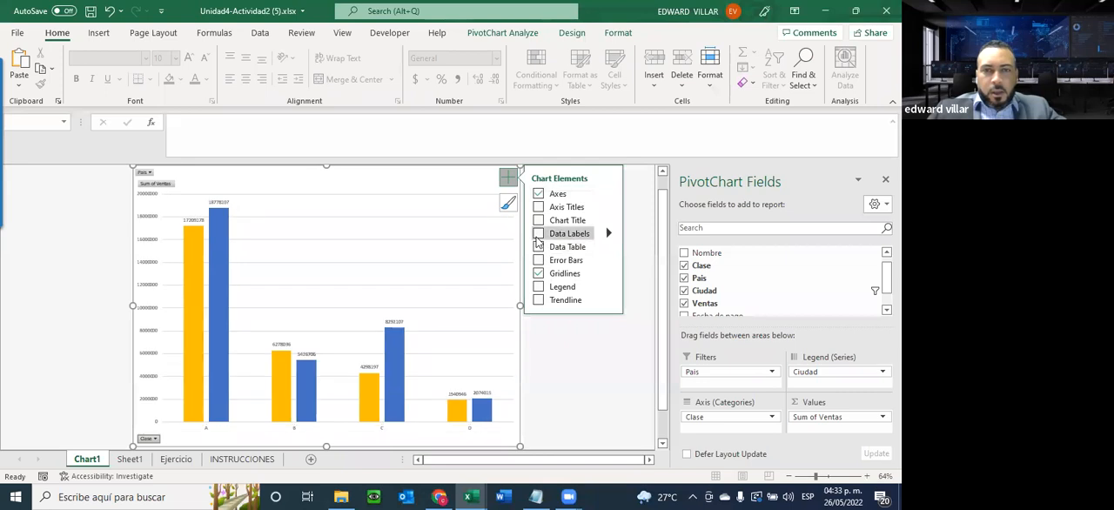
pyautogui.click(538, 233)
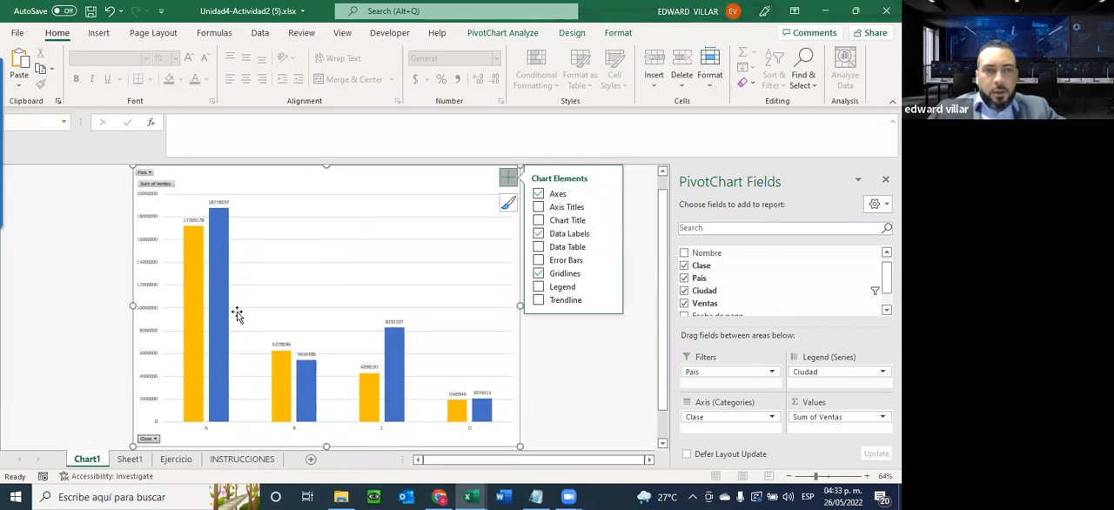
pyautogui.click(538, 235)
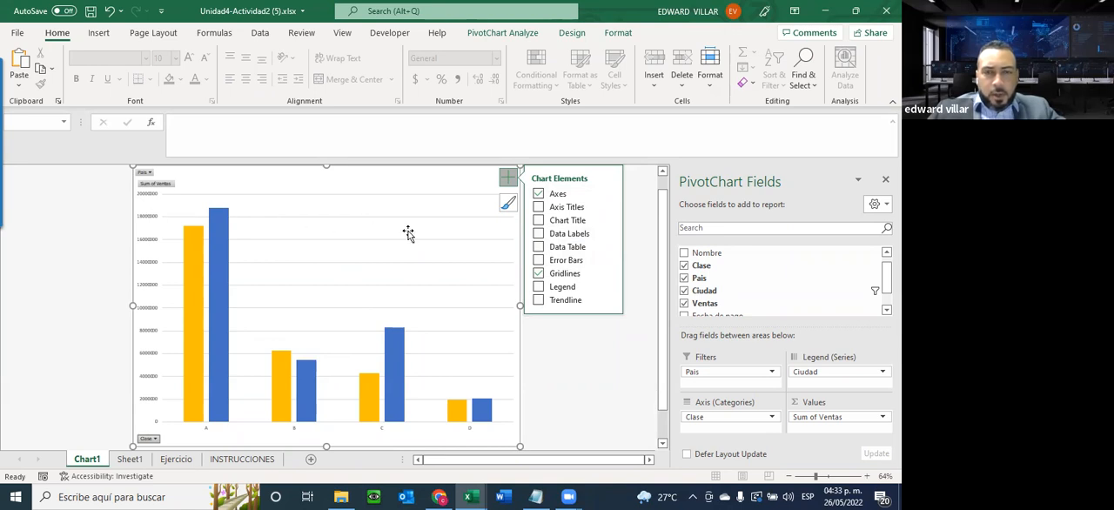
pyautogui.click(538, 247)
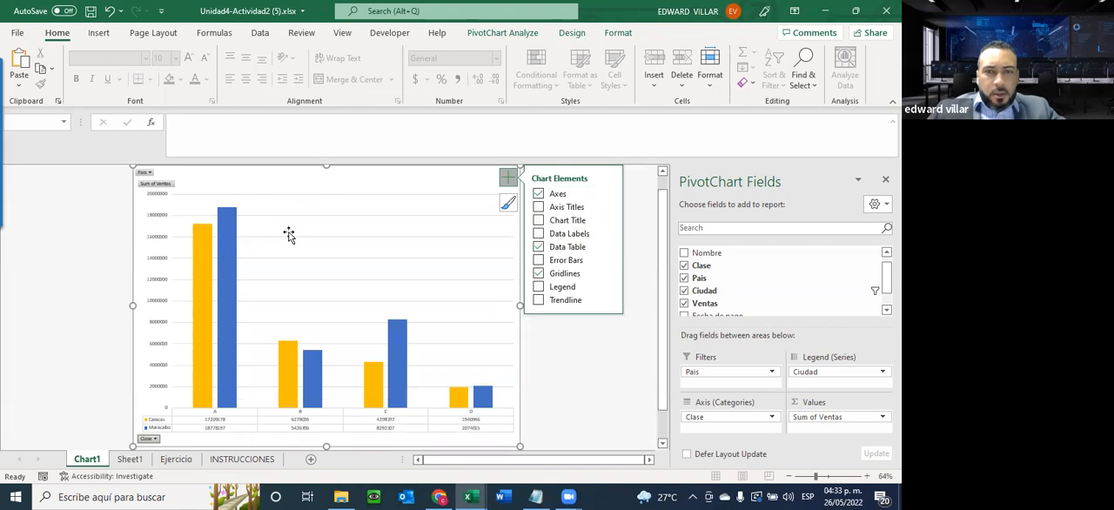
pyautogui.click(538, 233)
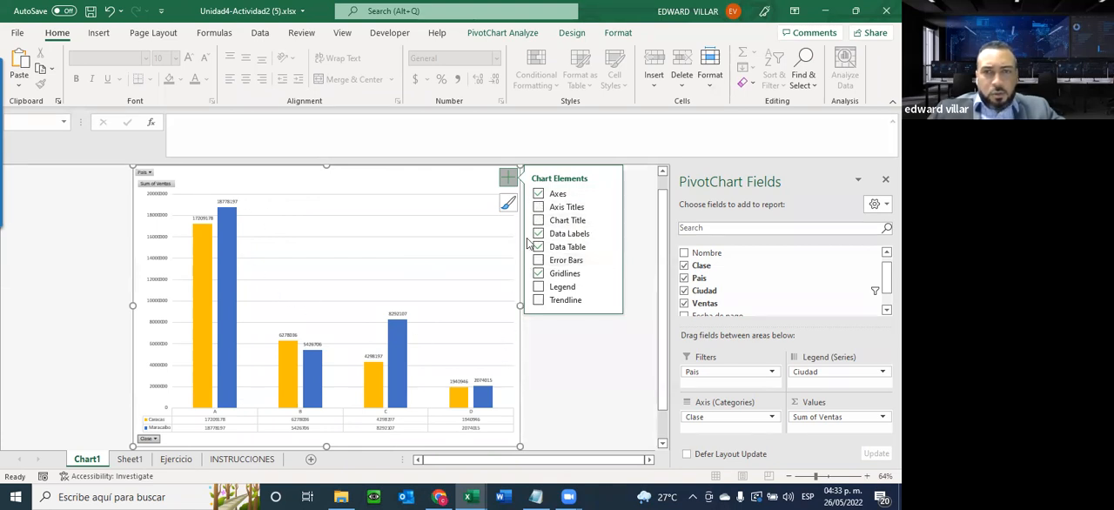
# Try axis titles on the pivot chart and remove them again
pyautogui.click(537, 208)
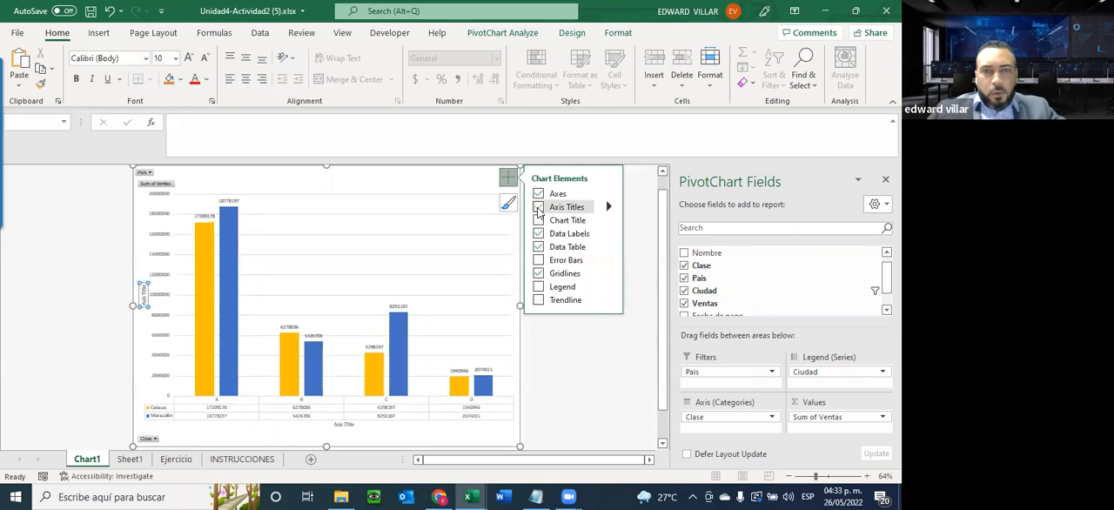
pyautogui.click(538, 211)
pyautogui.click(539, 211)
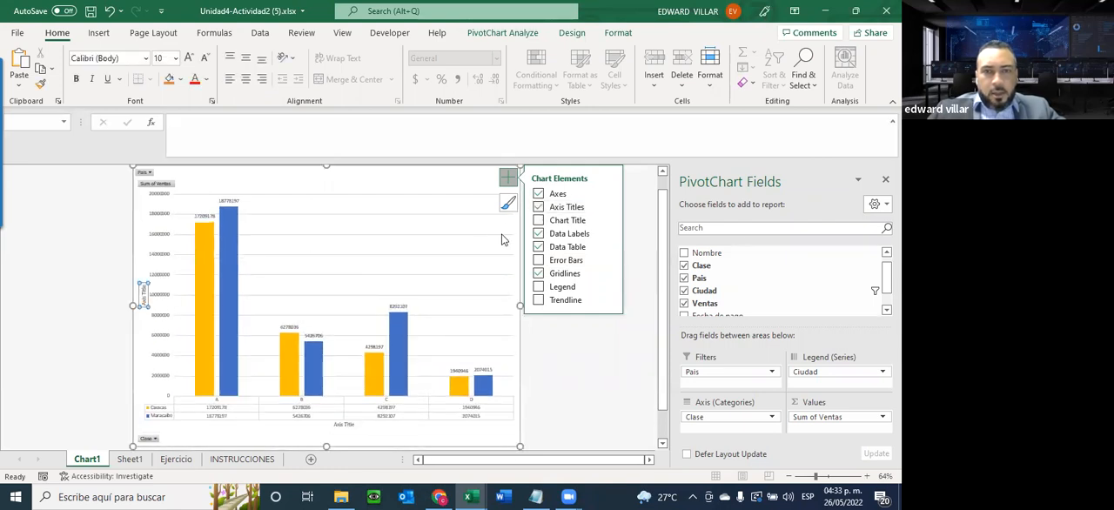
pyautogui.click(538, 209)
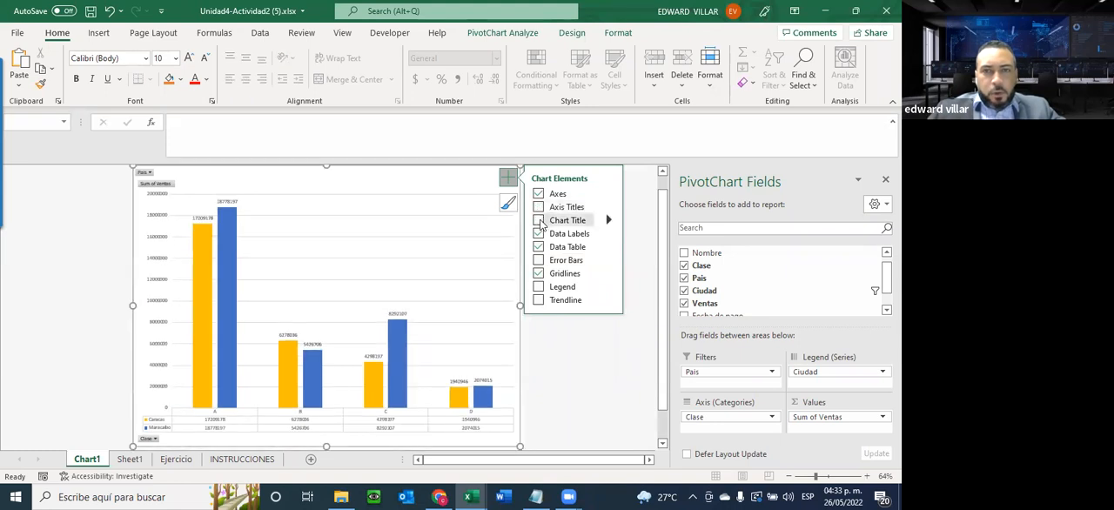
# Add a chart title and replace its placeholder text with REPORTES DE INVERSIONES
pyautogui.click(539, 220)
pyautogui.click(322, 196)
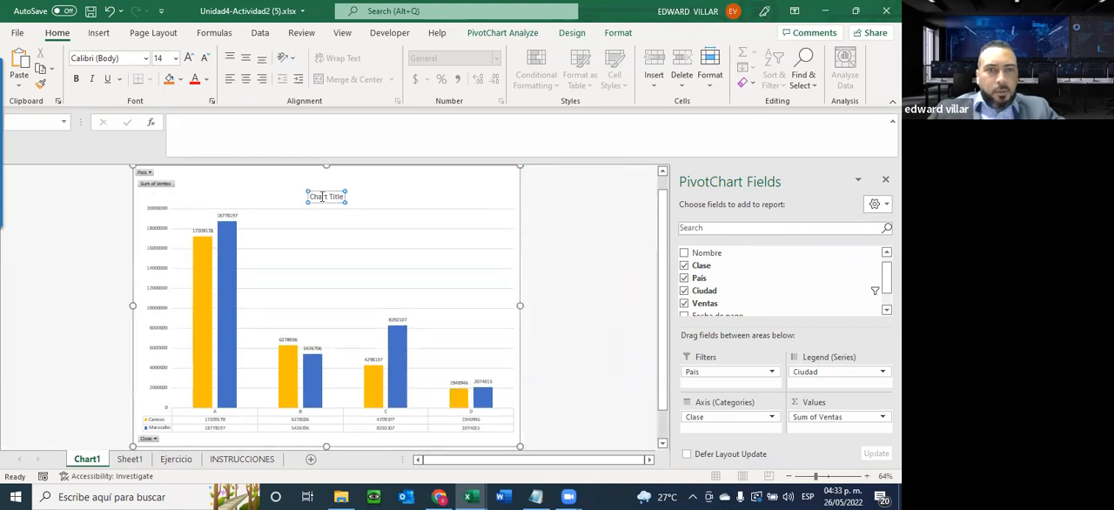
pyautogui.tripleClick(322, 197)
pyautogui.press('Delete')
pyautogui.press('Delete')
pyautogui.press('Delete')
pyautogui.press('Delete')
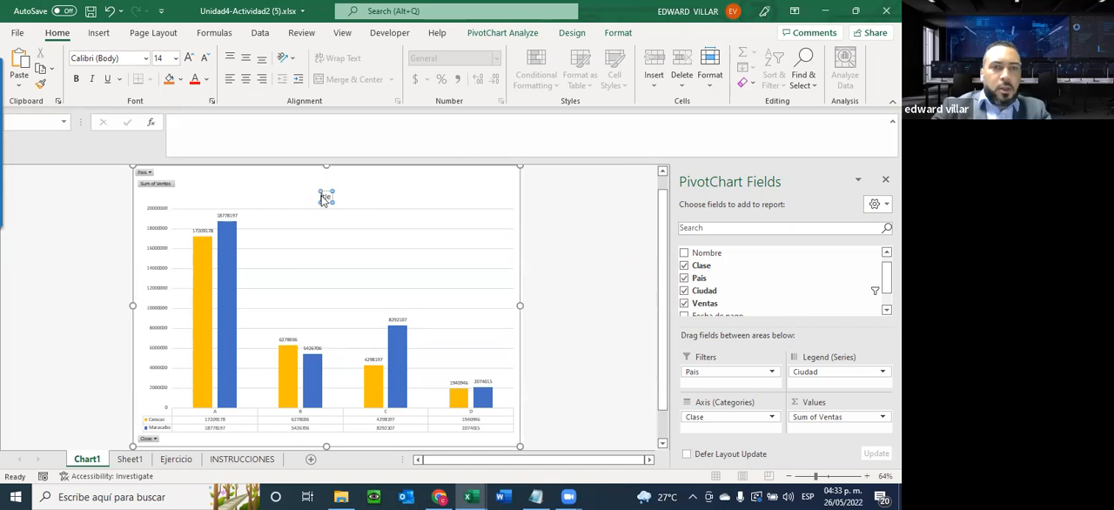
pyautogui.press('Delete')
pyautogui.press('Delete')
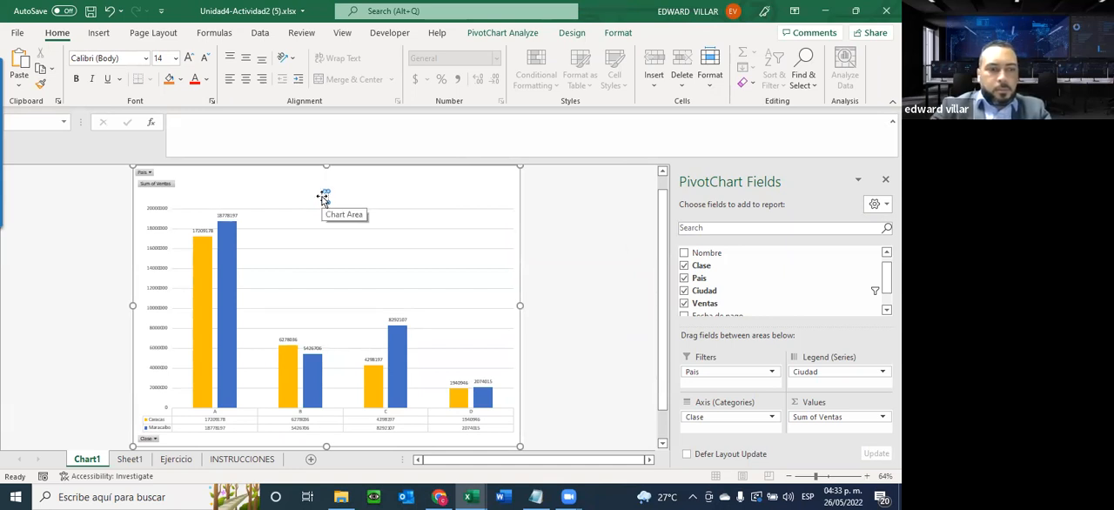
pyautogui.write('REPORTES DE INV')
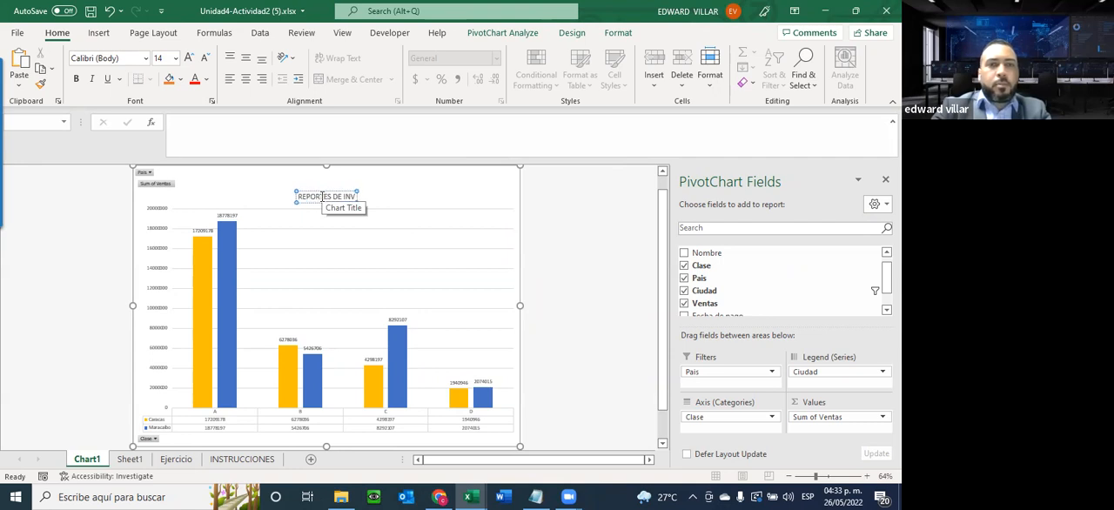
pyautogui.write('ERSIONES')
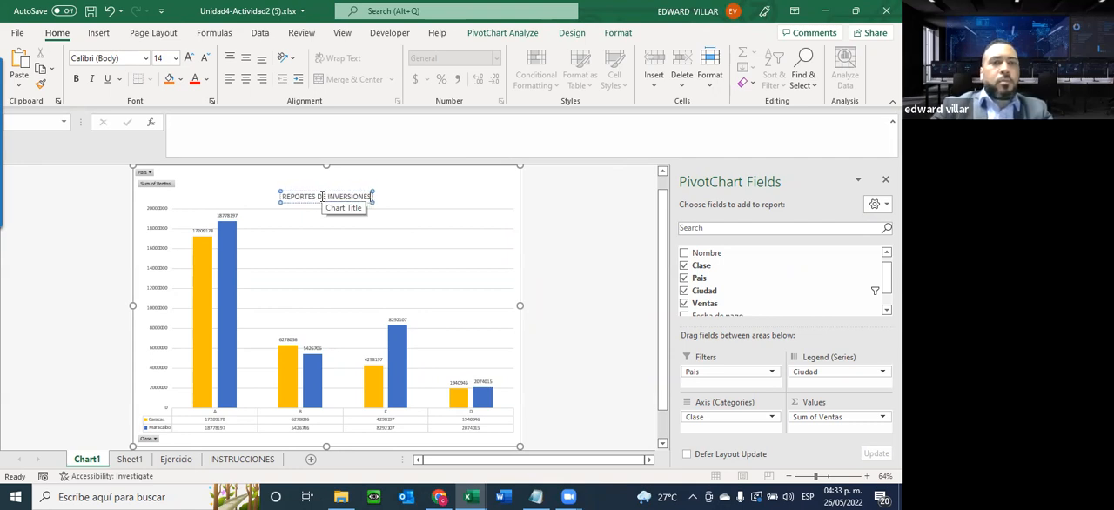
pyautogui.click(418, 185)
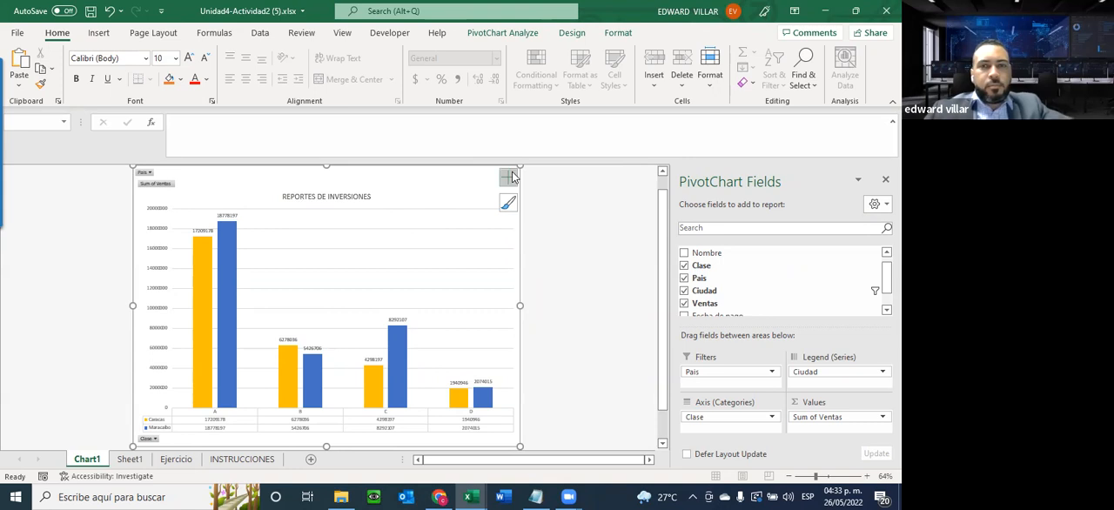
# Apply the chart style with the dark background to the pivot chart
pyautogui.click(505, 179)
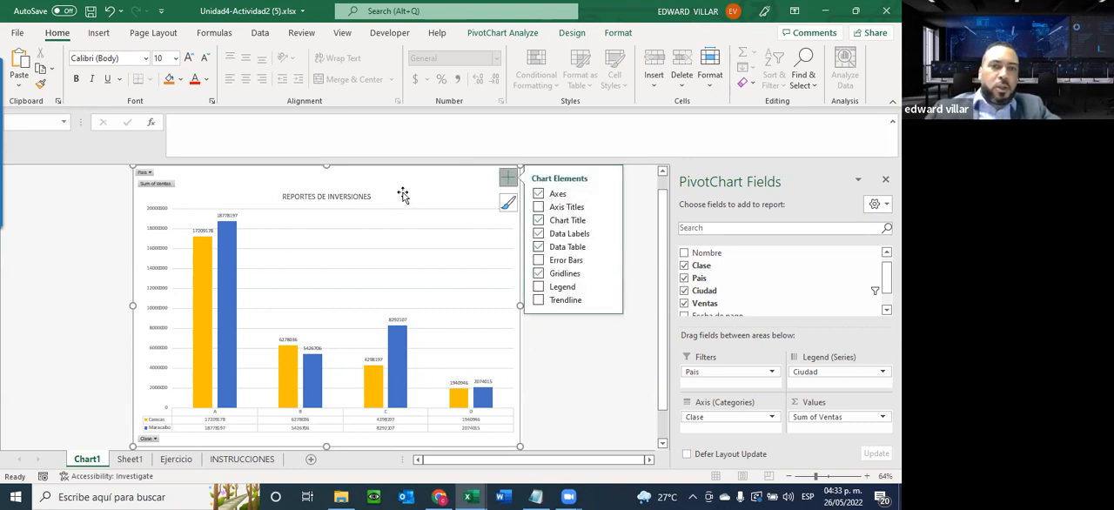
pyautogui.click(501, 33)
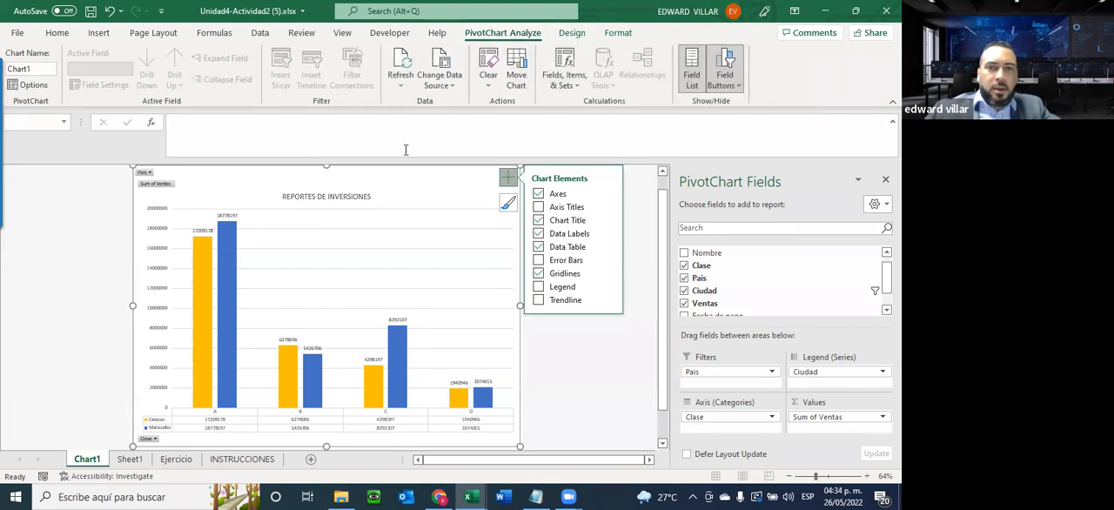
pyautogui.click(582, 35)
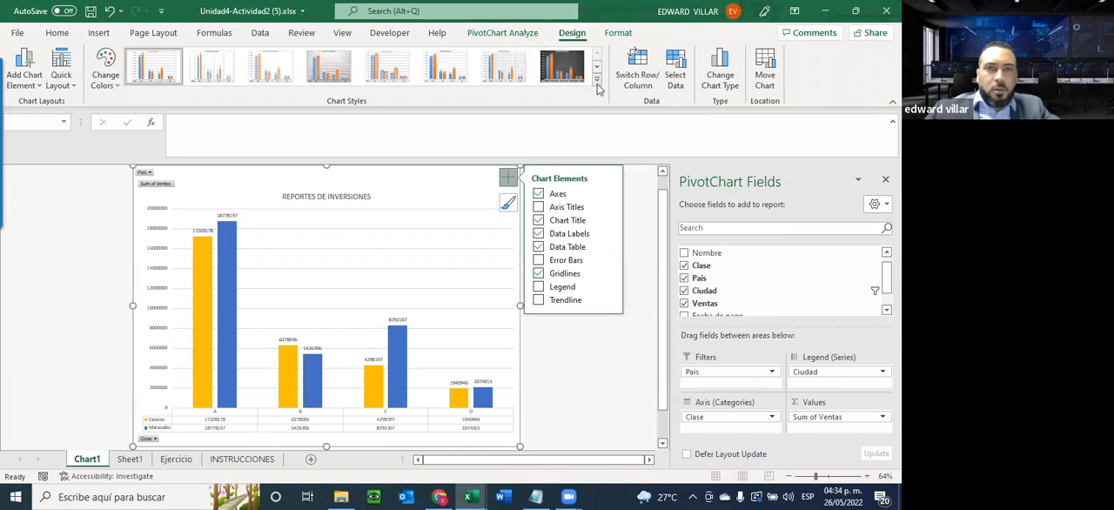
pyautogui.click(567, 69)
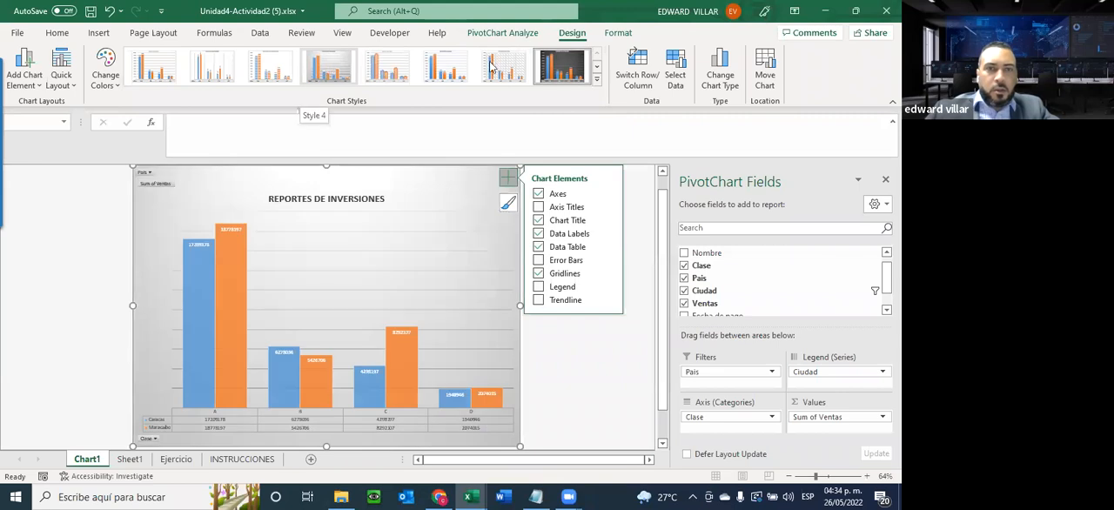
# Compare the chart color palettes and apply Colorful Palette 2 to the columns
pyautogui.click(105, 74)
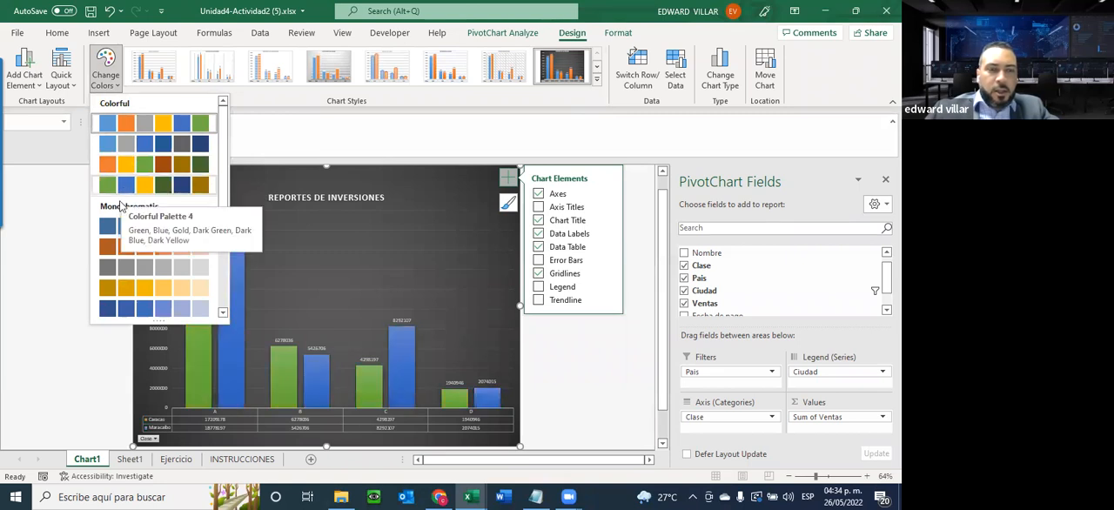
pyautogui.scroll(-3, 119, 276)
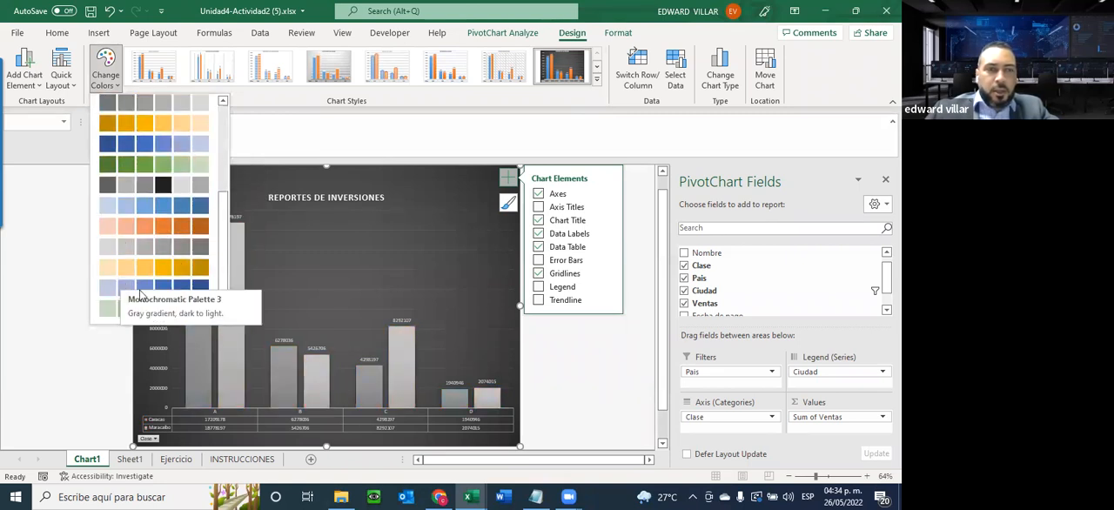
pyautogui.scroll(3, 145, 294)
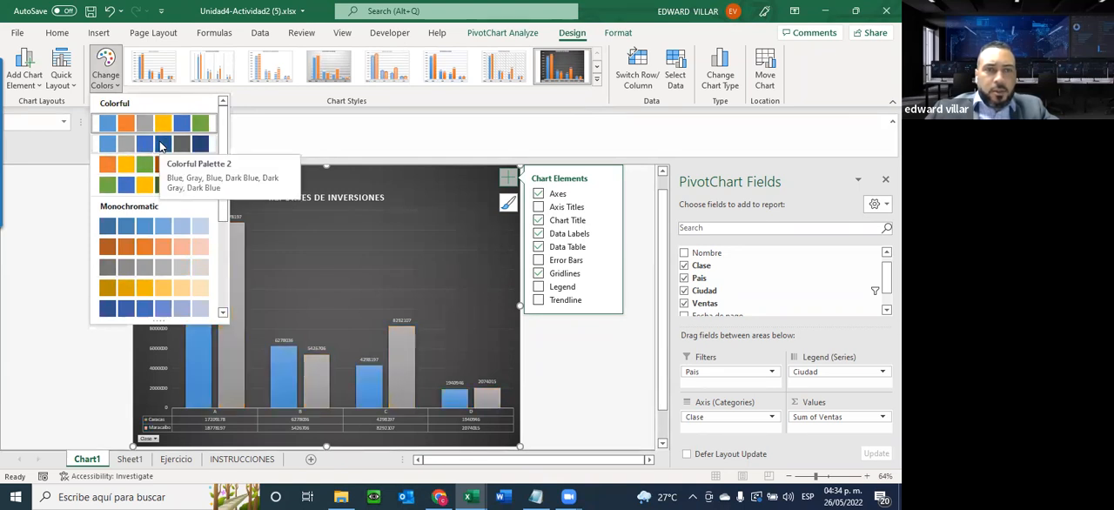
pyautogui.click(161, 145)
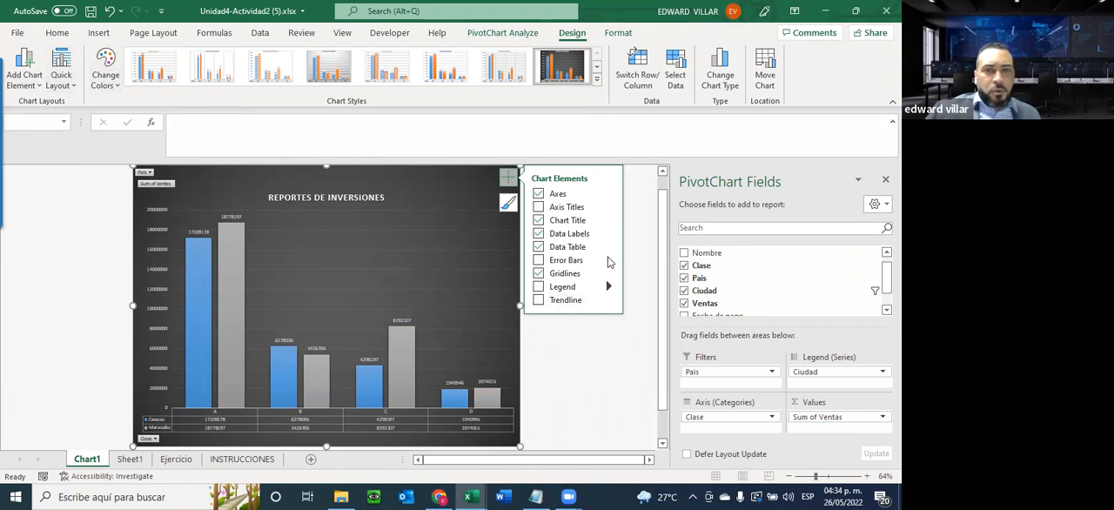
# Try quick layouts Layout 2 and Layout 3 on the pivot chart, then apply Layout 4
pyautogui.click(68, 83)
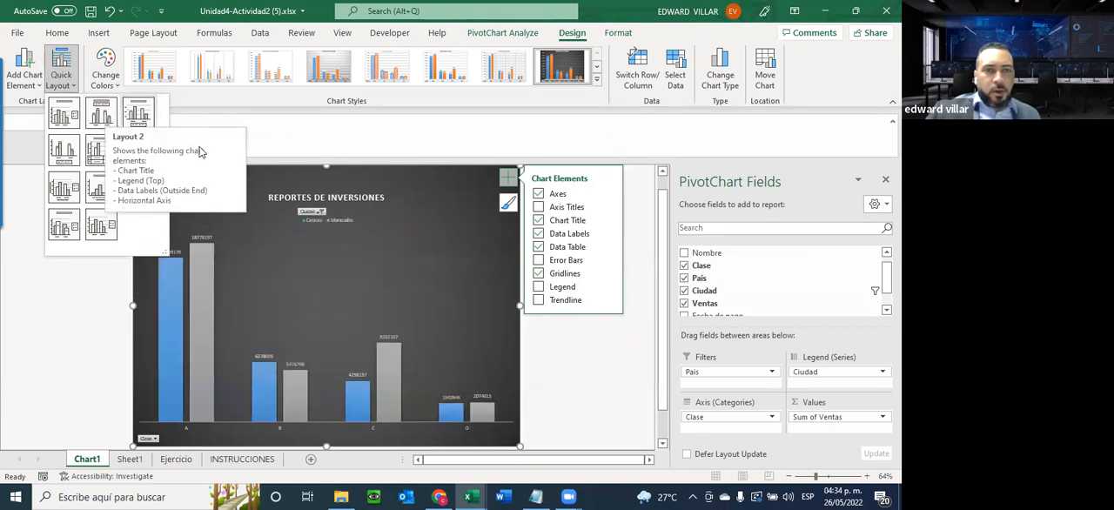
pyautogui.click(101, 113)
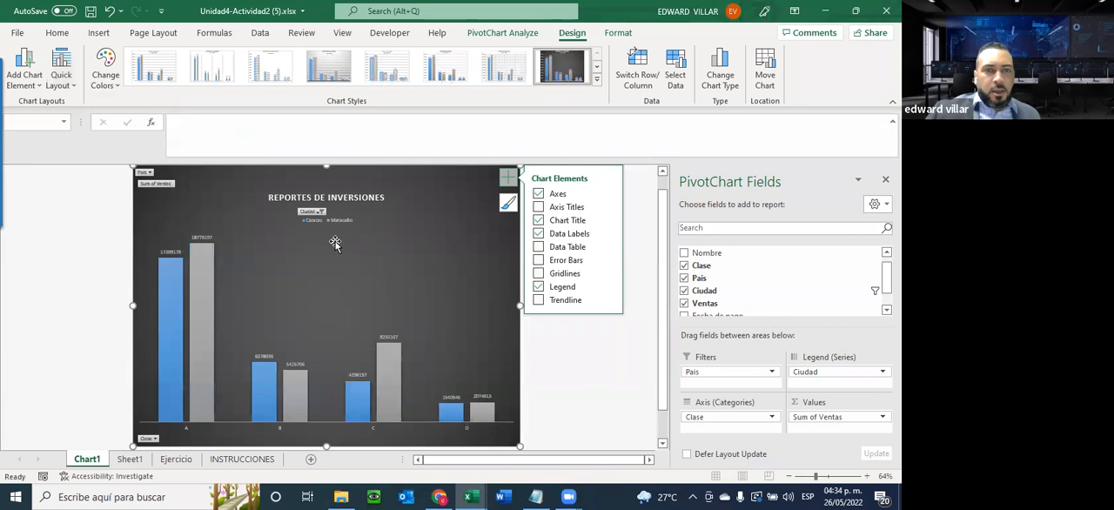
pyautogui.click(63, 70)
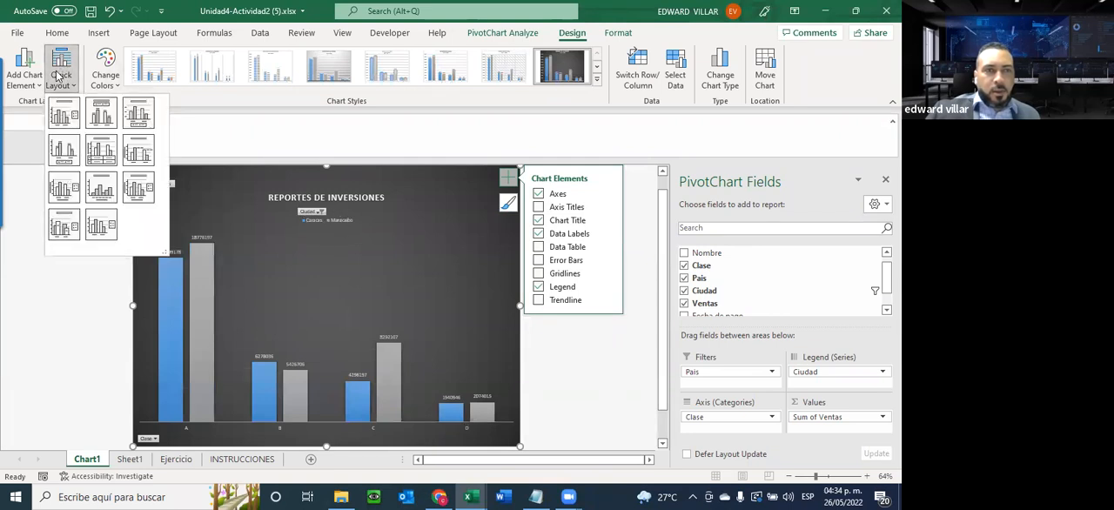
pyautogui.click(136, 116)
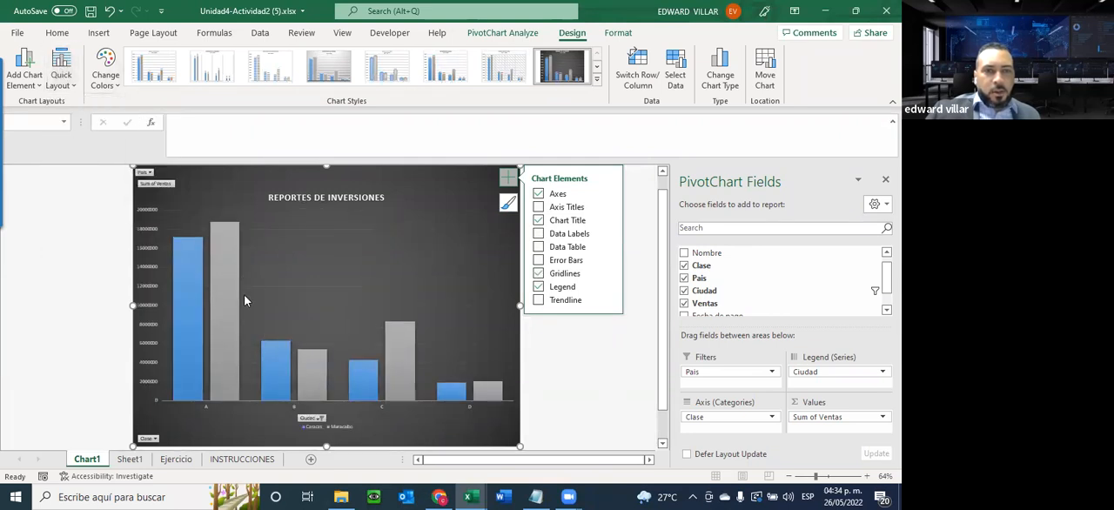
pyautogui.click(71, 81)
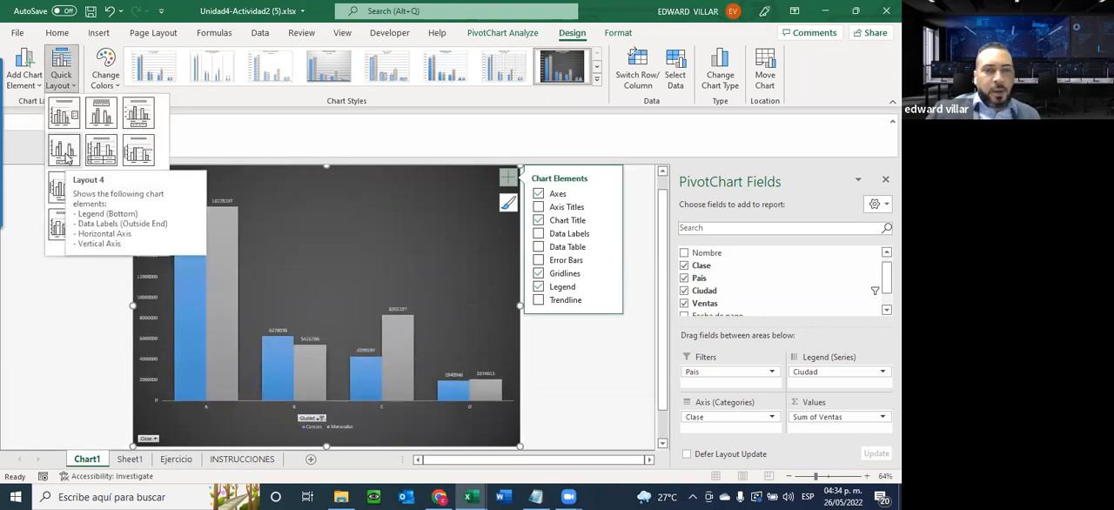
pyautogui.click(68, 159)
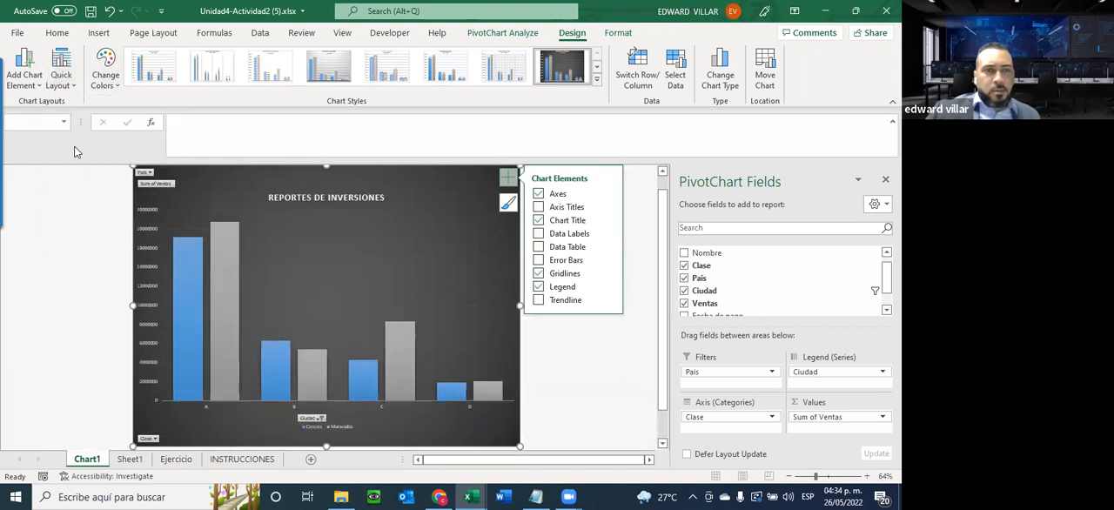
pyautogui.click(68, 85)
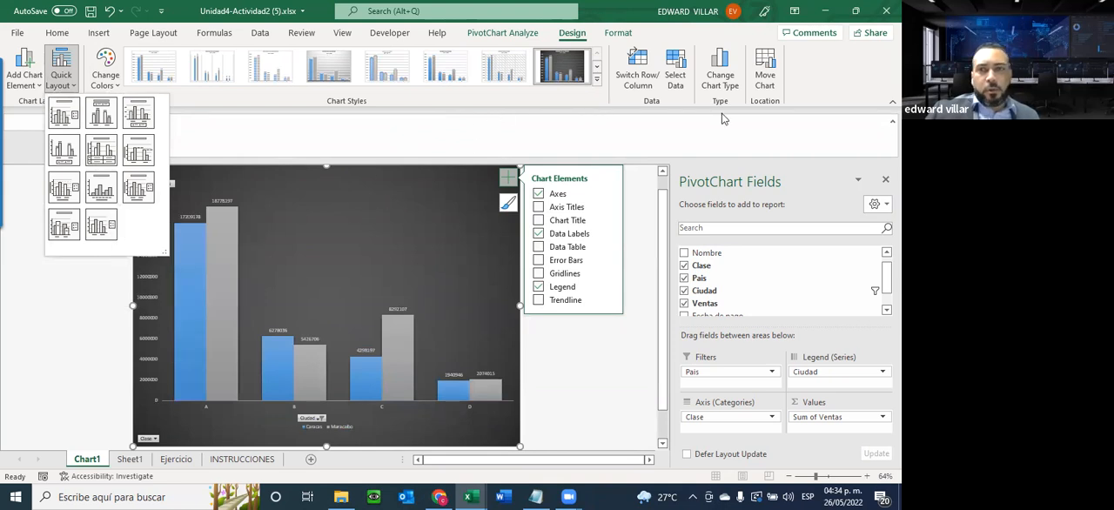
# Change the pivot chart's type to 100% Stacked Column
pyautogui.click(721, 83)
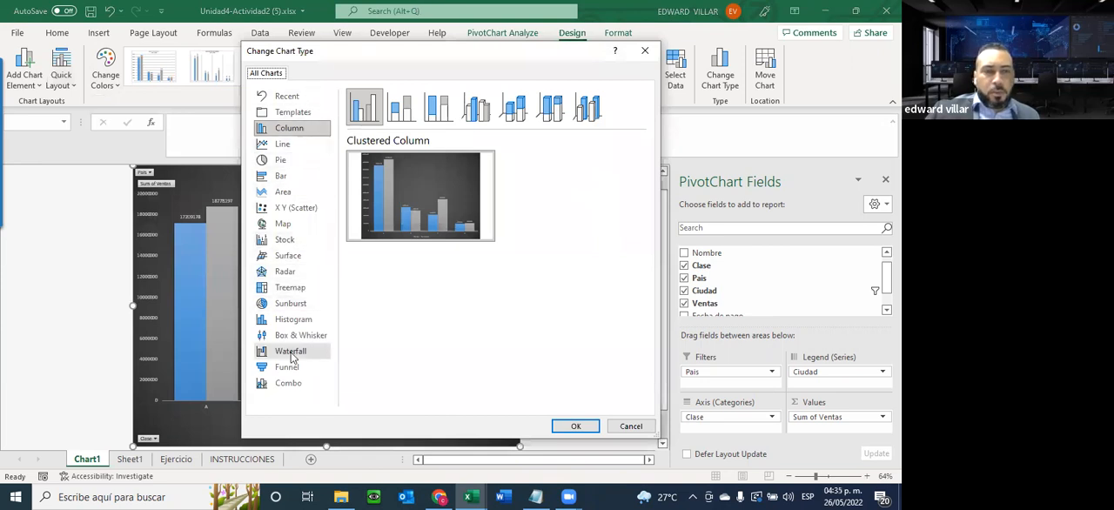
pyautogui.click(438, 107)
pyautogui.click(573, 425)
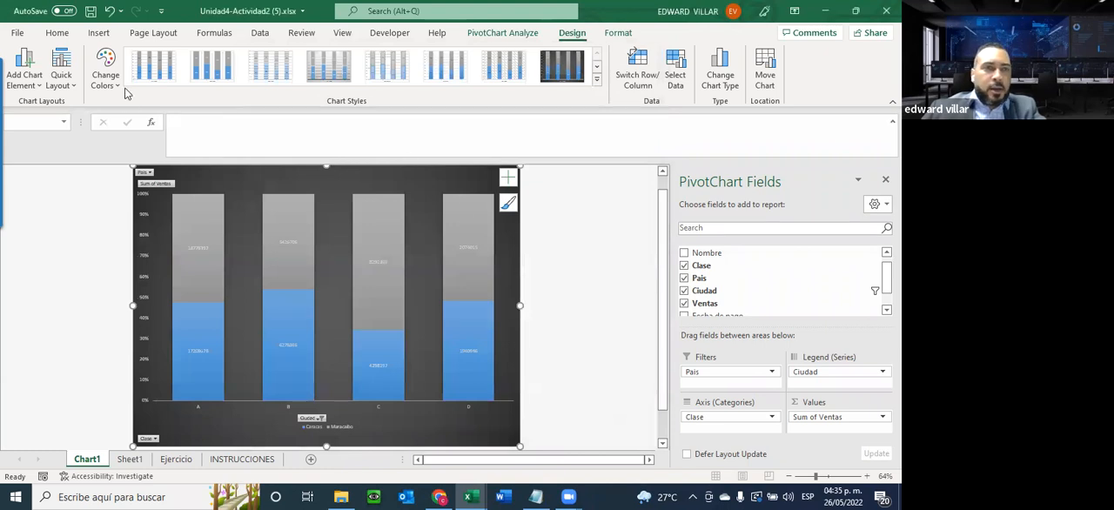
# Try quick layouts Layout 8 and Layout 7 on the stacked column chart and go back to Layout 4
pyautogui.click(69, 89)
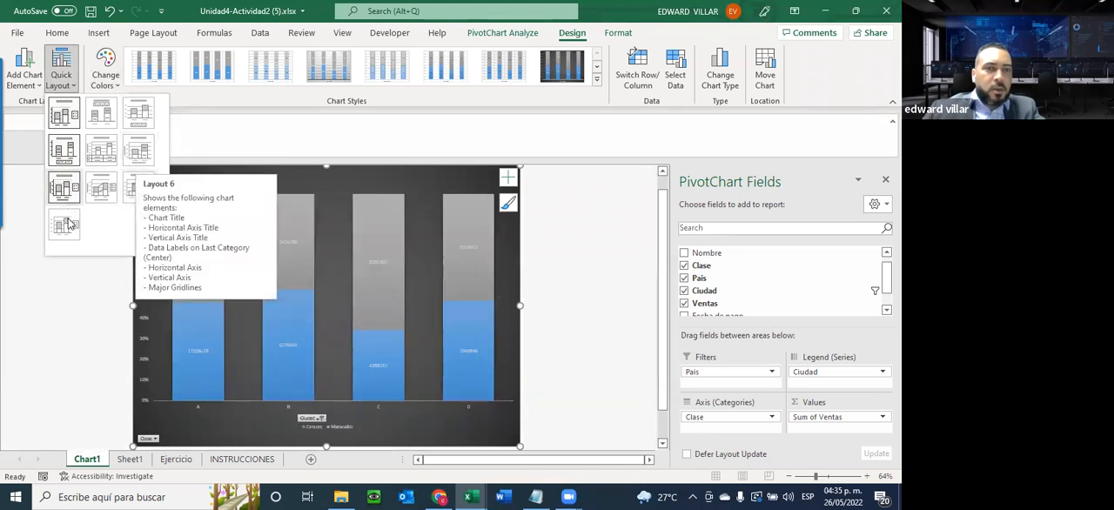
pyautogui.click(104, 193)
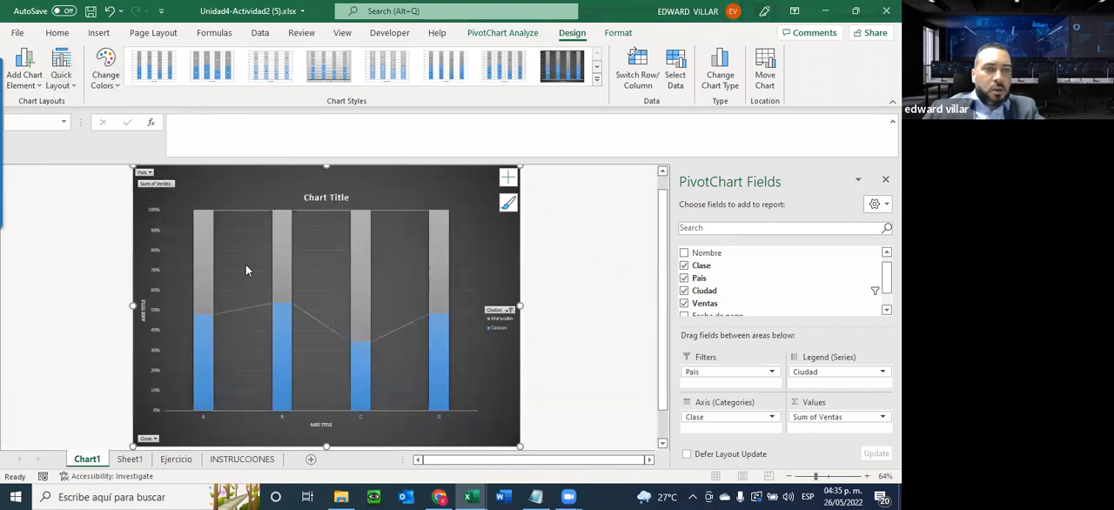
pyautogui.click(110, 11)
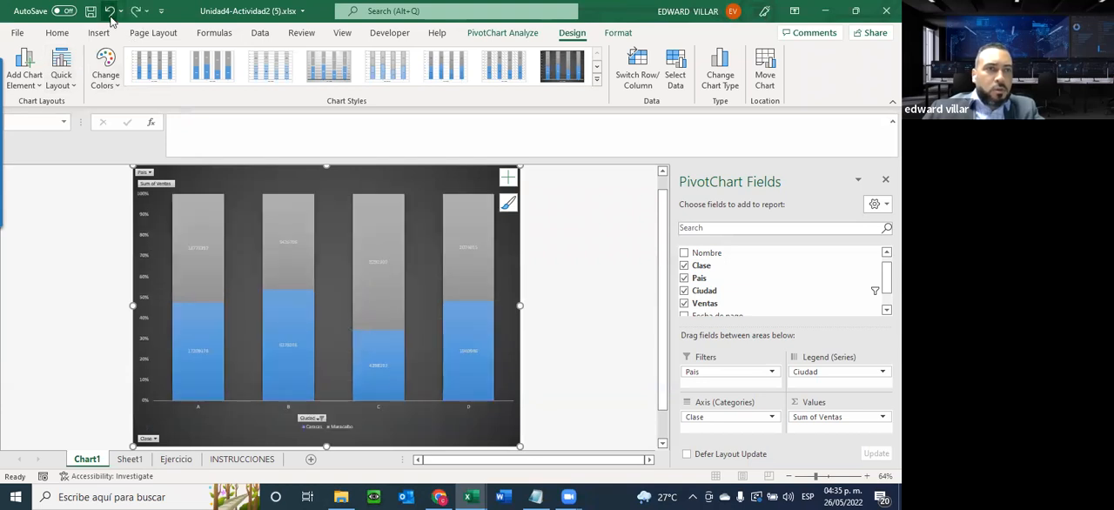
pyautogui.click(62, 80)
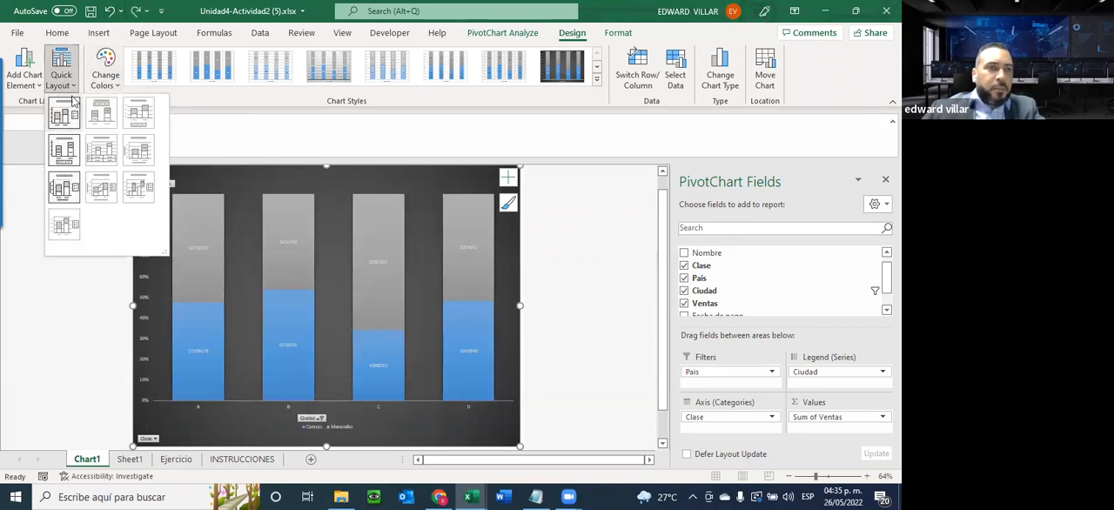
pyautogui.click(58, 193)
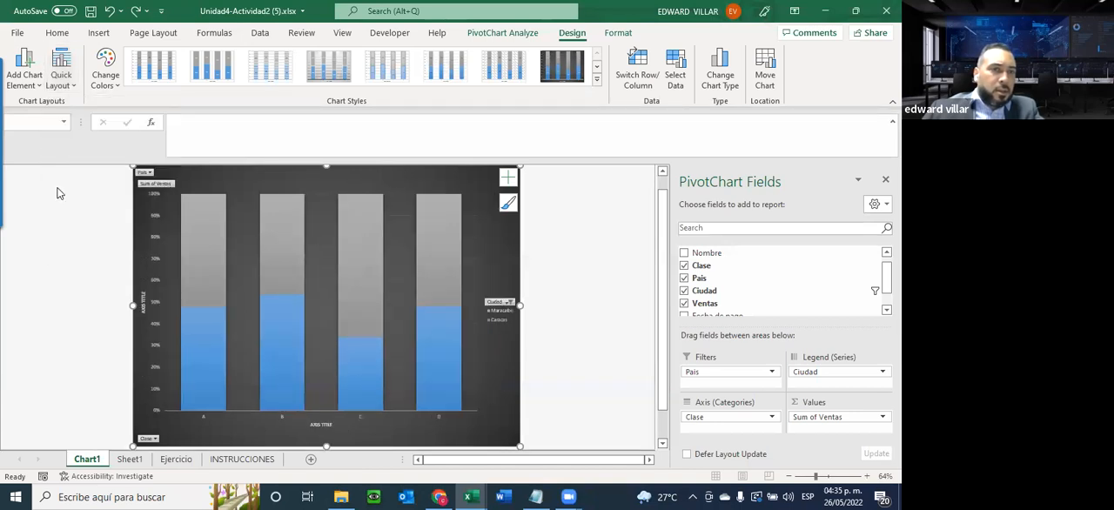
pyautogui.click(69, 83)
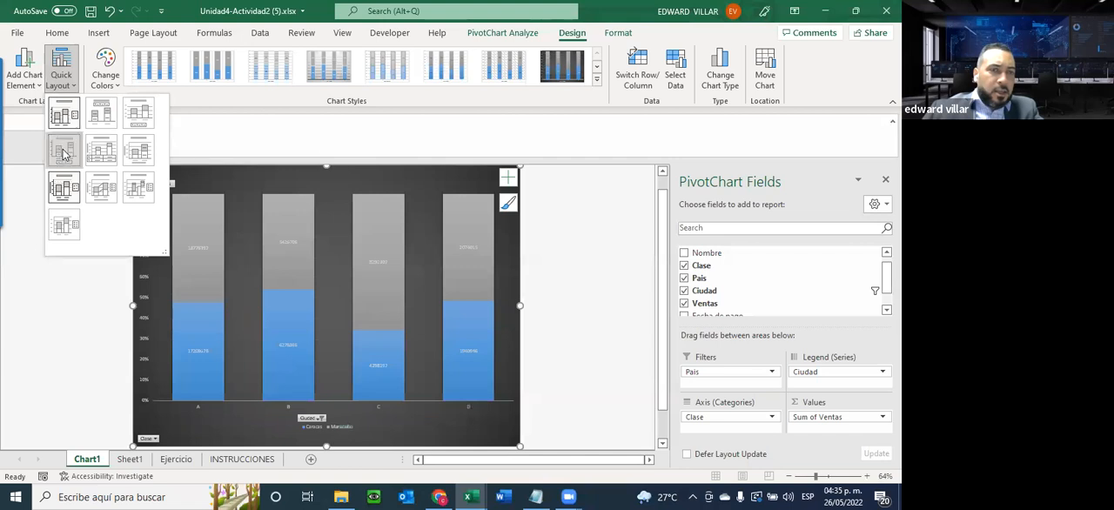
pyautogui.click(66, 151)
pyautogui.click(61, 70)
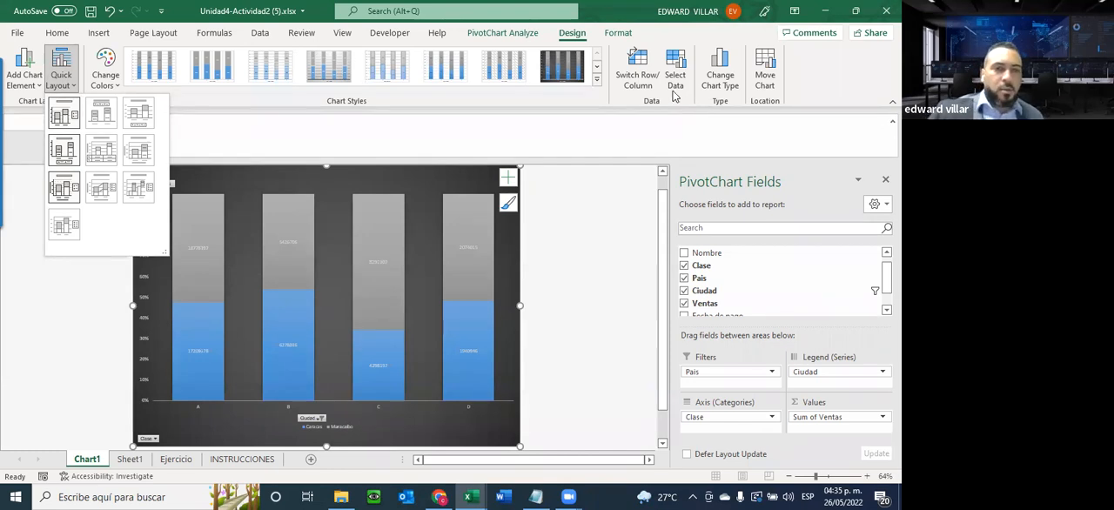
# Review the chart requirements on the INSTRUCCIONES sheet and return to Chart1
pyautogui.click(231, 460)
pyautogui.click(232, 460)
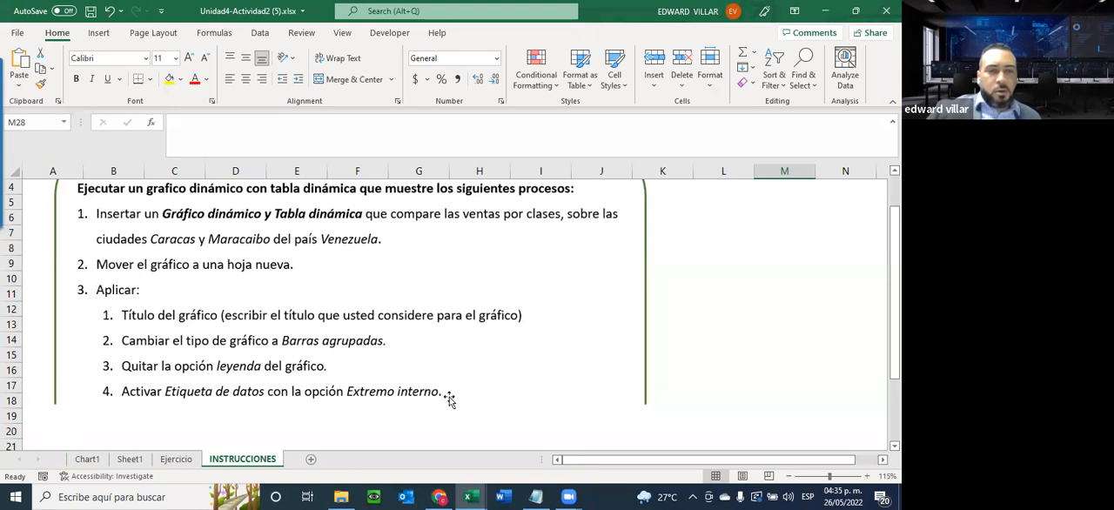
pyautogui.click(131, 458)
pyautogui.click(87, 459)
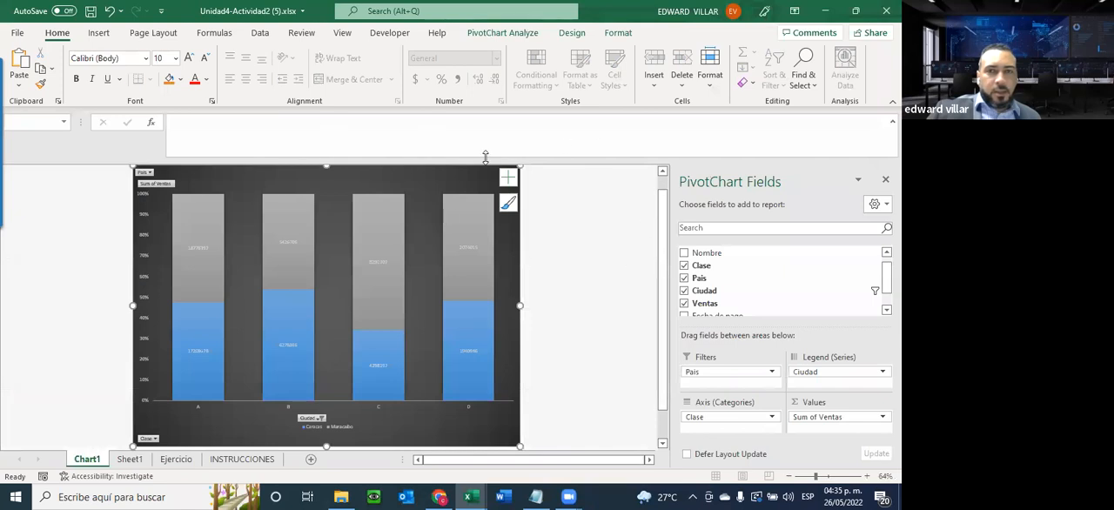
# Show gridlines on the stacked column pivot chart
pyautogui.click(508, 179)
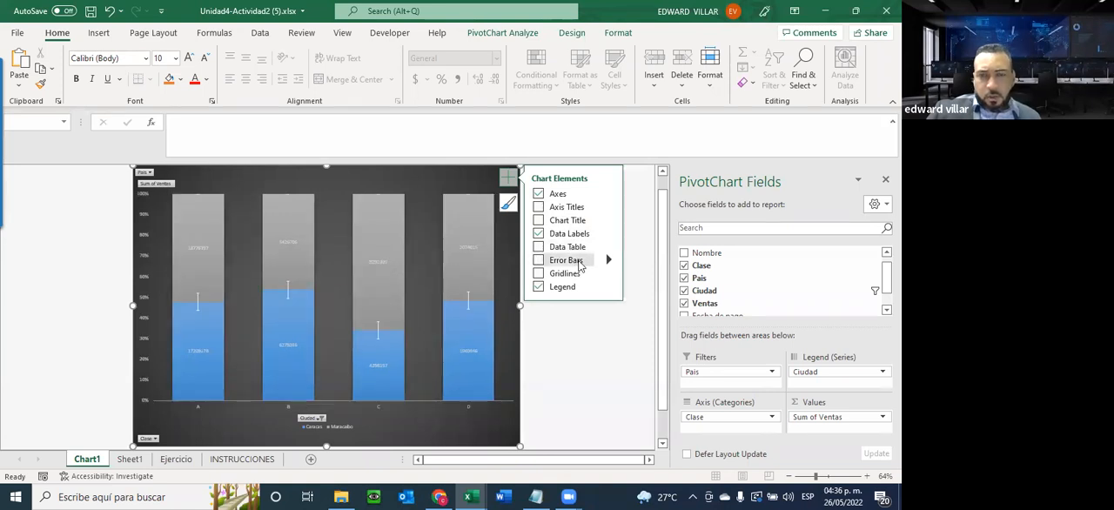
pyautogui.click(537, 275)
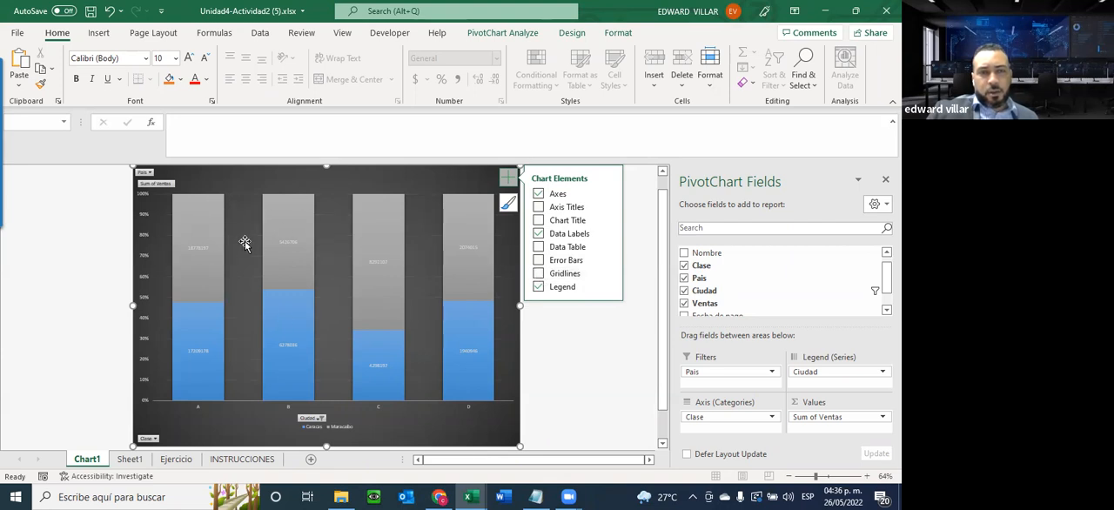
pyautogui.click(538, 273)
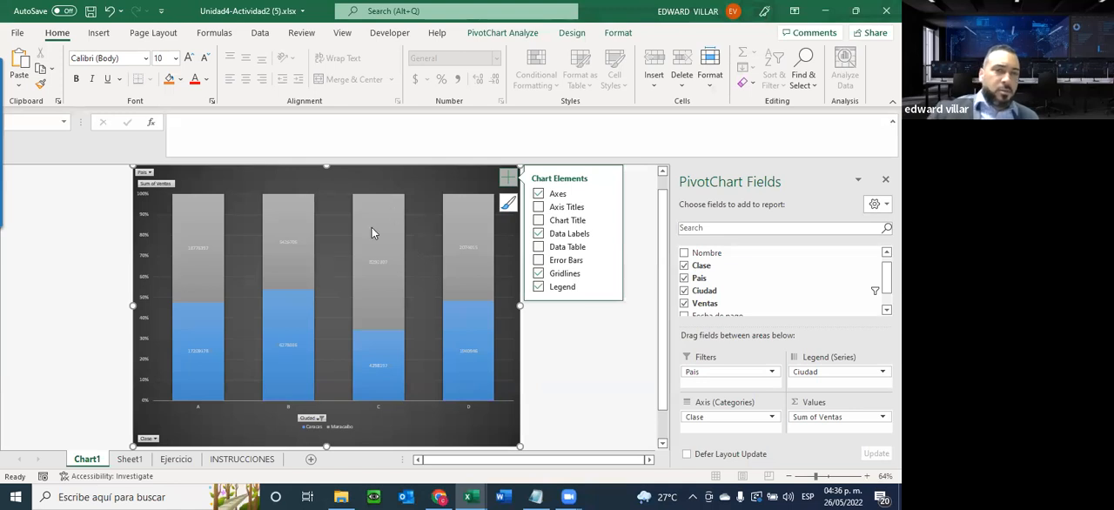
# Look over the chart's design and format options, then check the pivot table on Sheet1 and the requirements on INSTRUCCIONES
pyautogui.moveTo(301, 383)
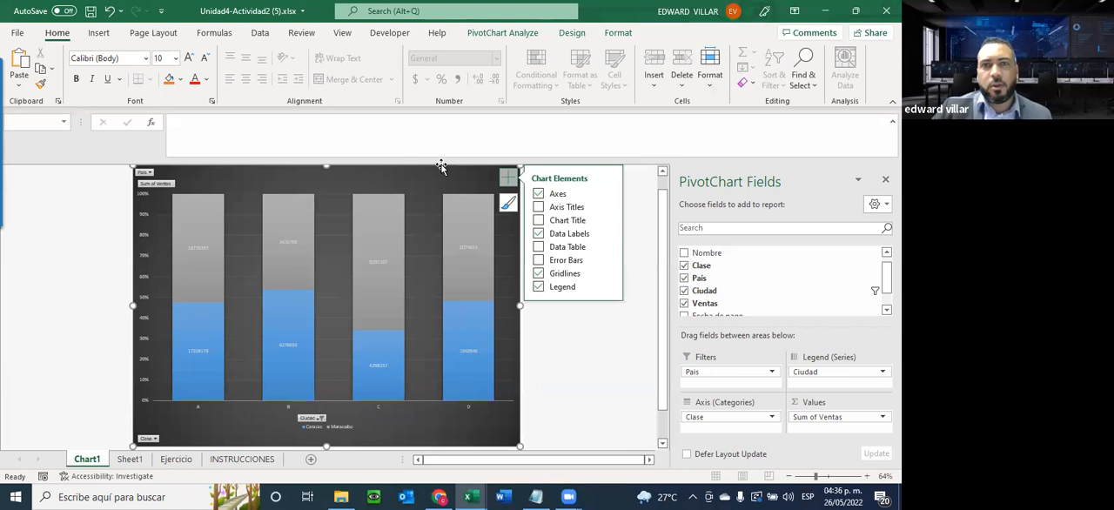
pyautogui.click(571, 34)
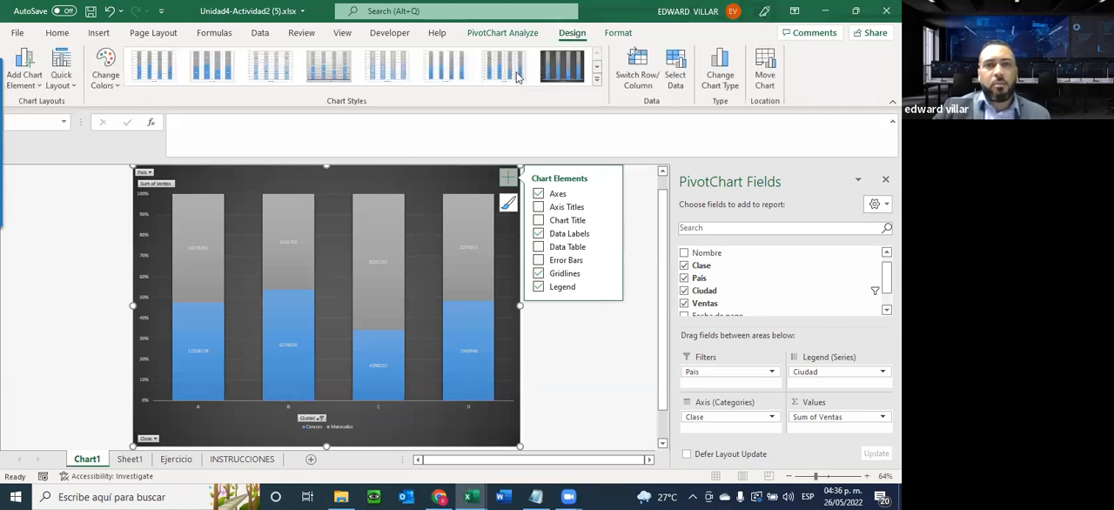
pyautogui.click(608, 36)
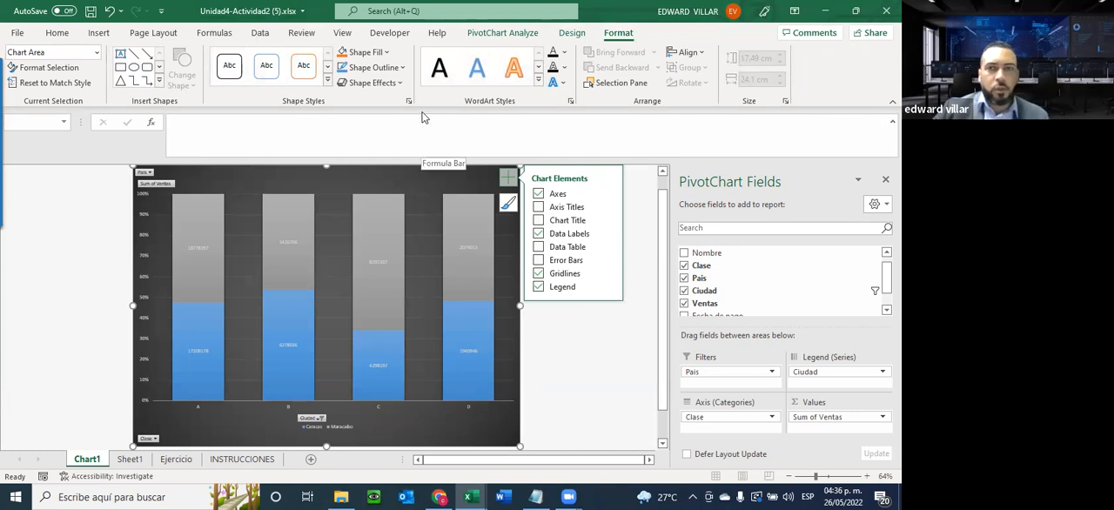
pyautogui.click(124, 459)
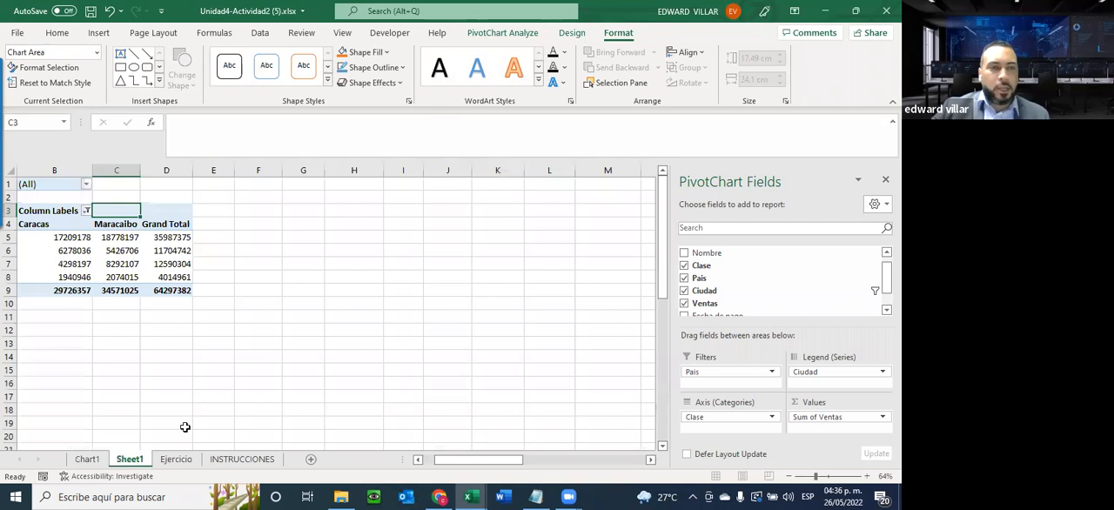
pyautogui.click(242, 460)
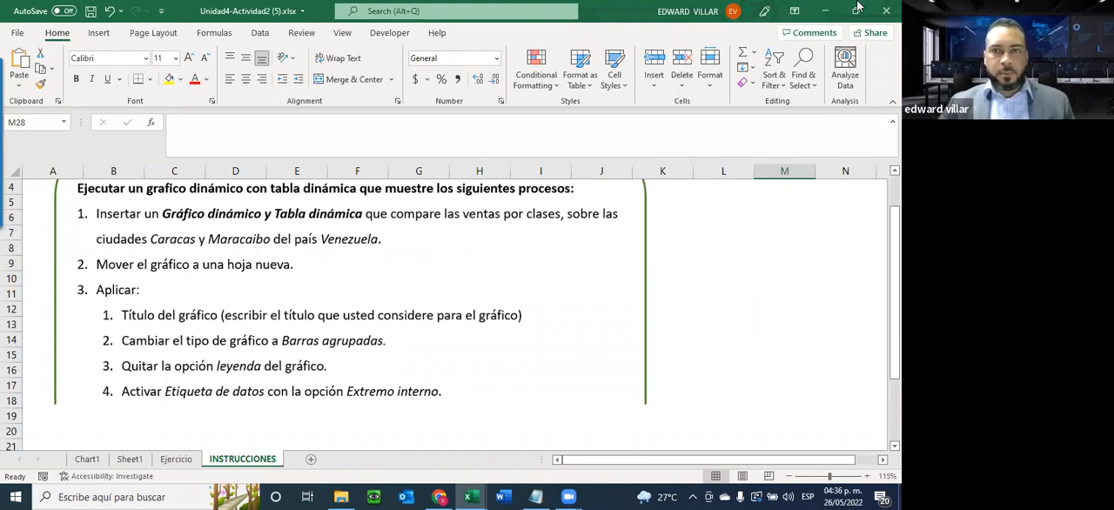
# Switch to the course page in Chrome, find the 23 de mayo - 29 de mayo section and open Manual unidad 5 in a new tab
pyautogui.click(825, 11)
pyautogui.scroll(-8, 431, 283)
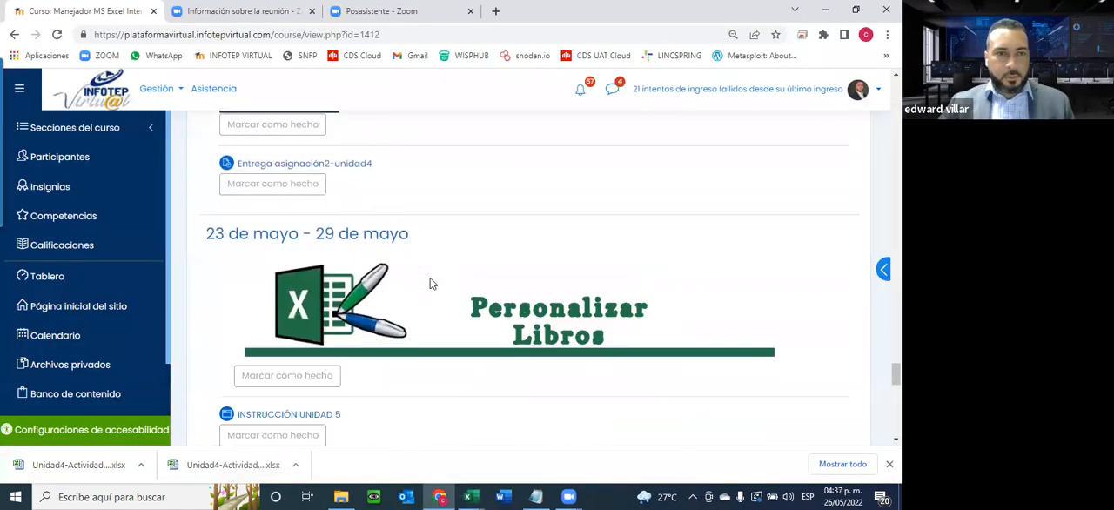
pyautogui.scroll(2, 385, 365)
pyautogui.scroll(-2, 375, 376)
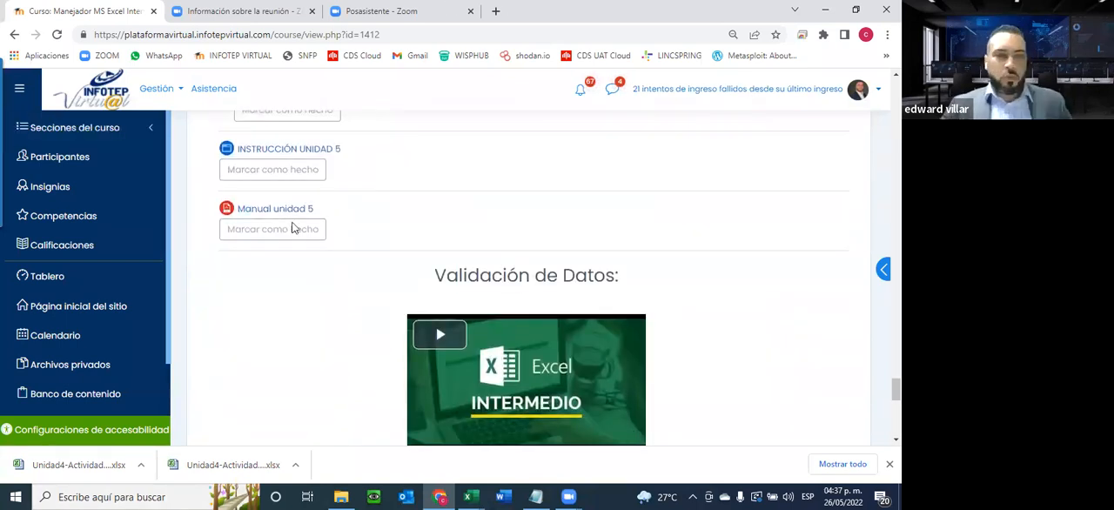
pyautogui.scroll(2, 313, 252)
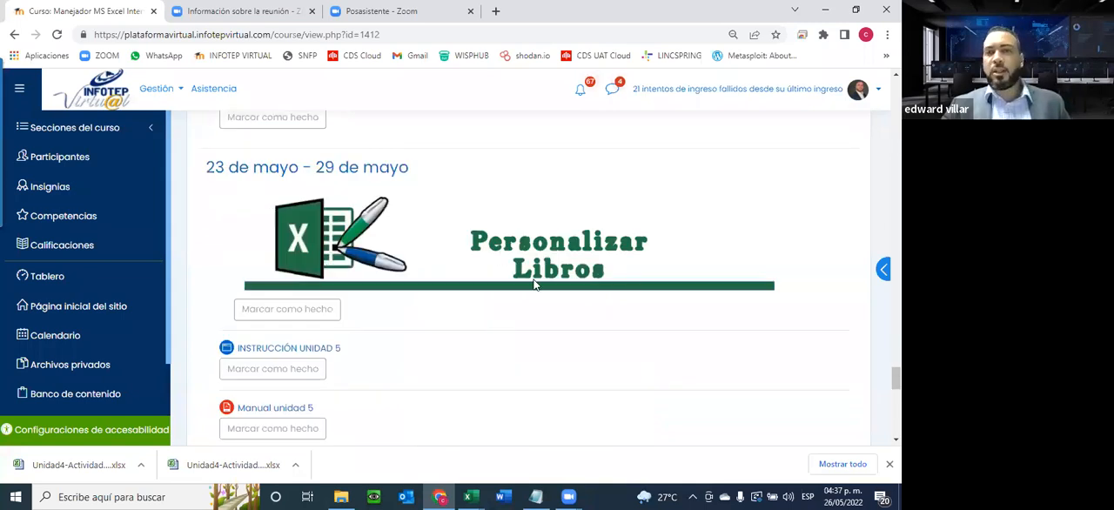
pyautogui.scroll(-2, 293, 363)
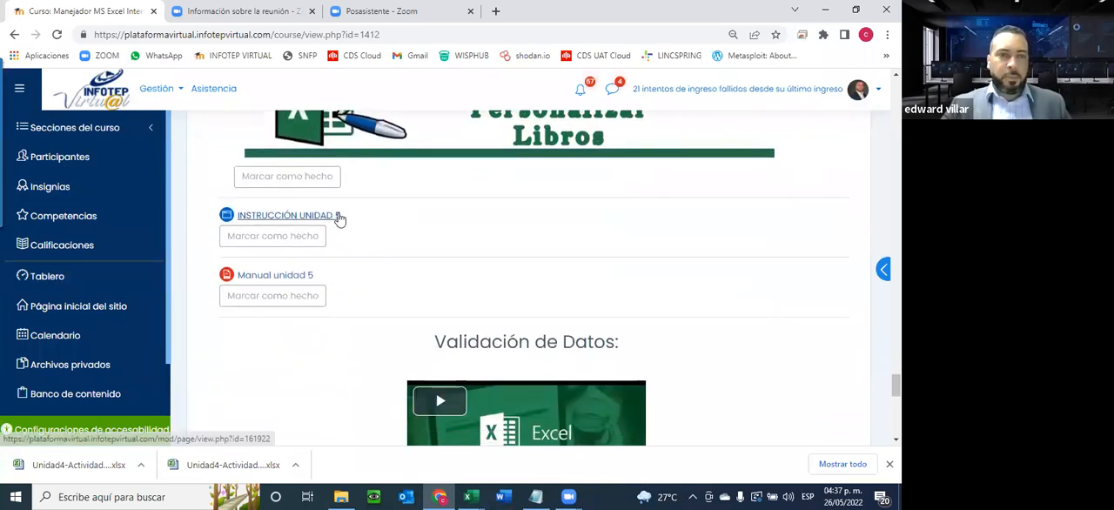
pyautogui.click(272, 279)
pyautogui.rightClick(272, 278)
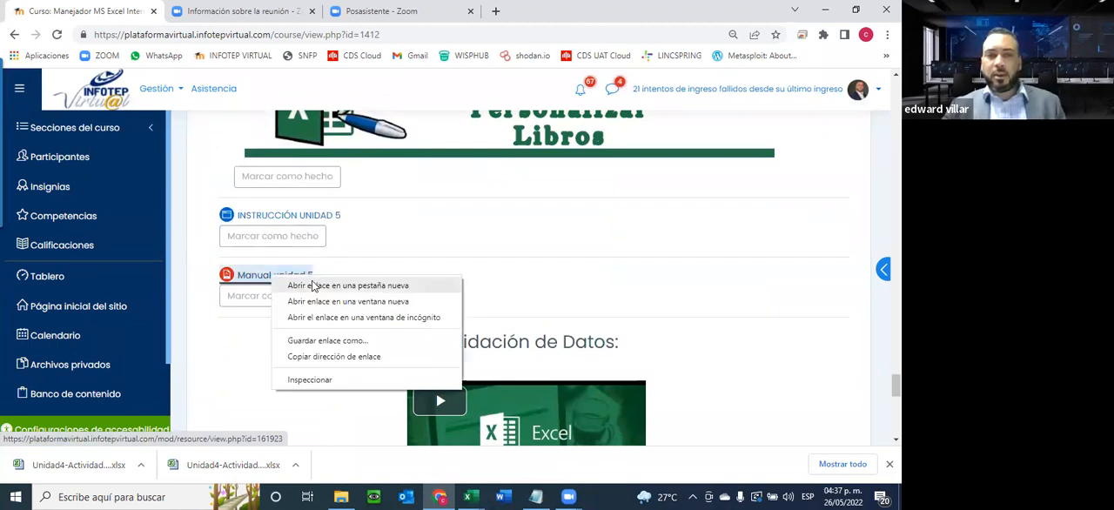
pyautogui.click(311, 286)
pyautogui.click(252, 8)
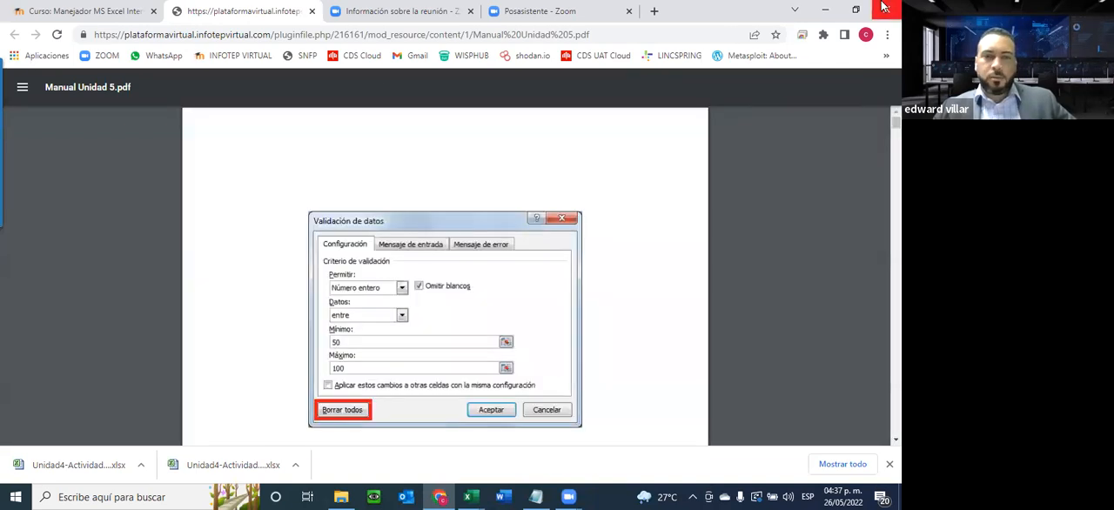
# Skim the Unit 5 manual from its table of contents to the conditional formatting examples for numbers, and close it
pyautogui.scroll(-5, 448, 164)
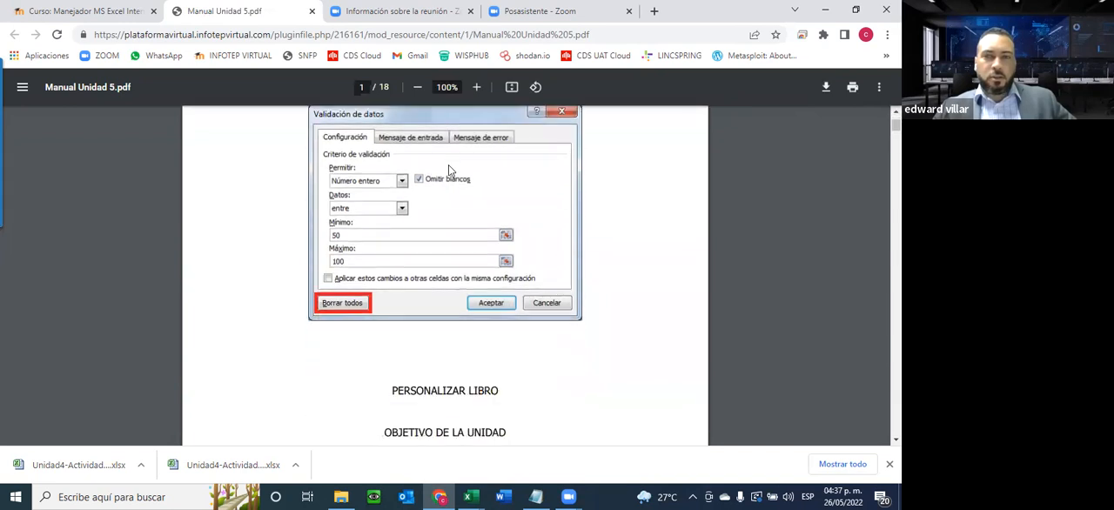
pyautogui.scroll(-2, 449, 164)
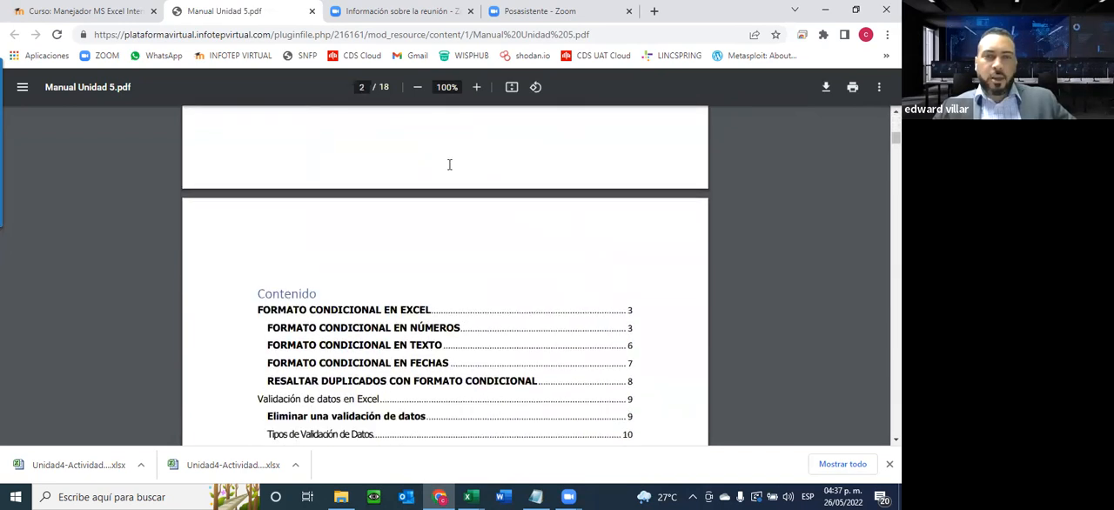
pyautogui.scroll(-5, 449, 165)
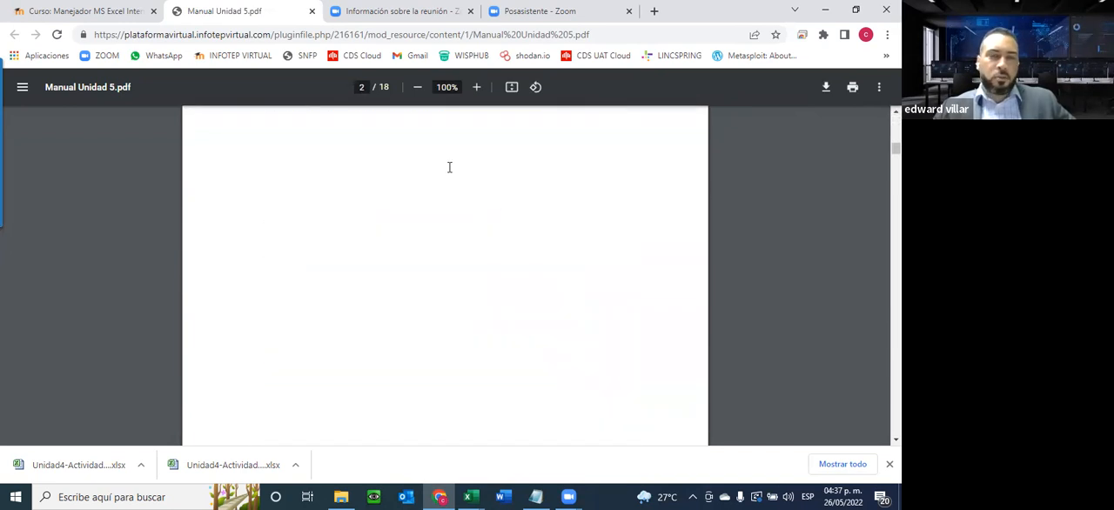
pyautogui.scroll(-6, 449, 167)
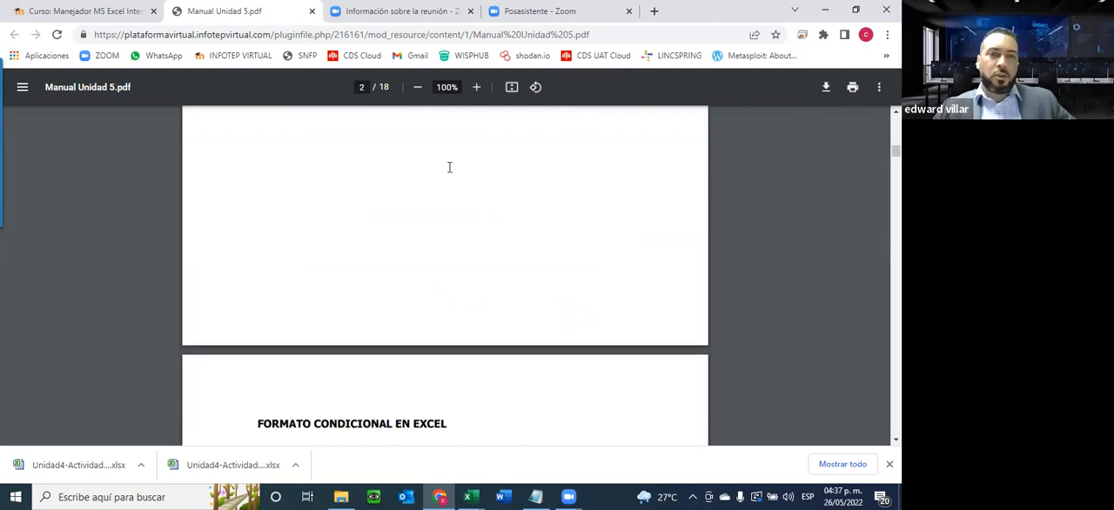
pyautogui.scroll(-10, 449, 167)
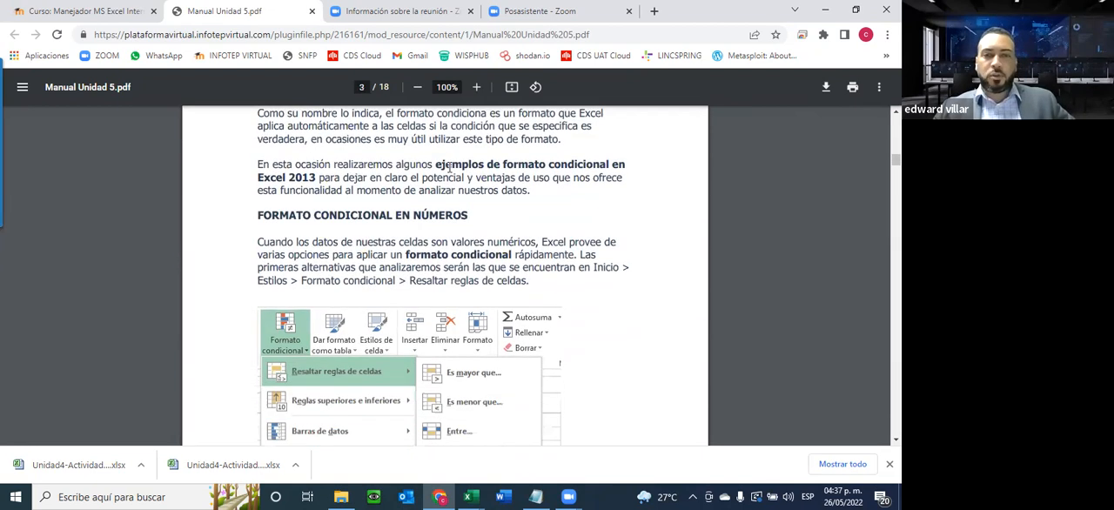
pyautogui.scroll(-3, 449, 167)
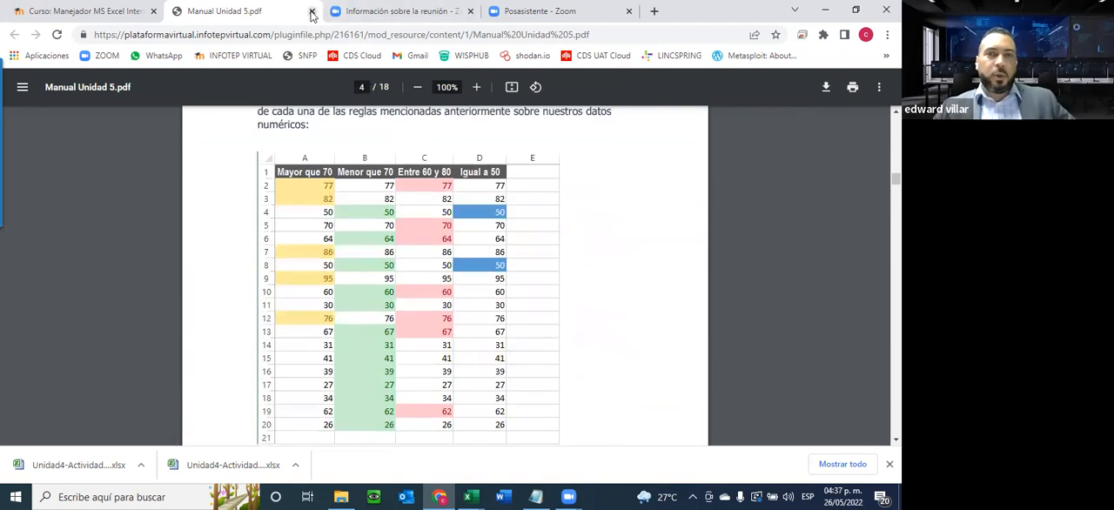
pyautogui.click(312, 11)
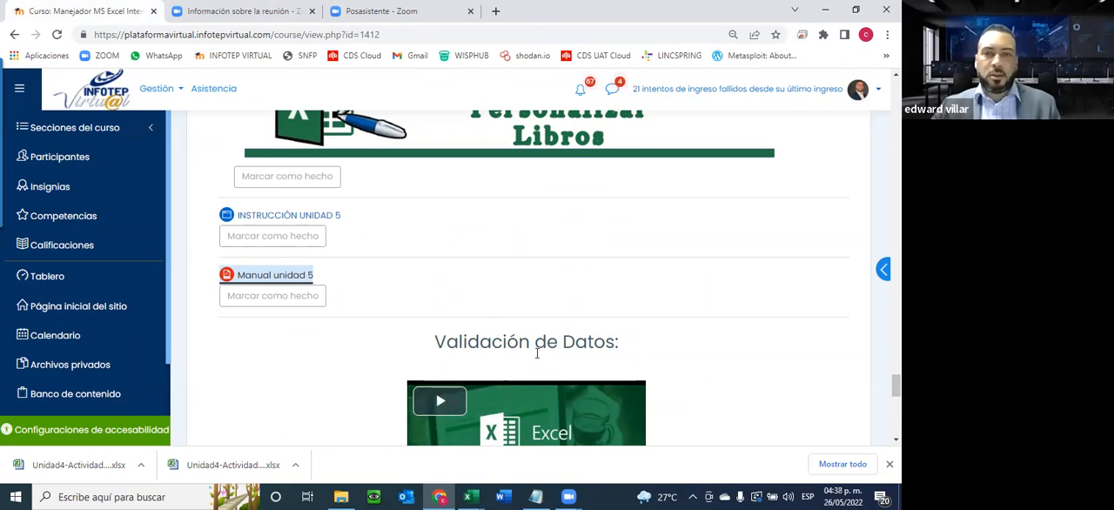
# Download the Ejercicio unidad 5 workbook from the Validación de Datos part of the course page
pyautogui.scroll(-2, 576, 348)
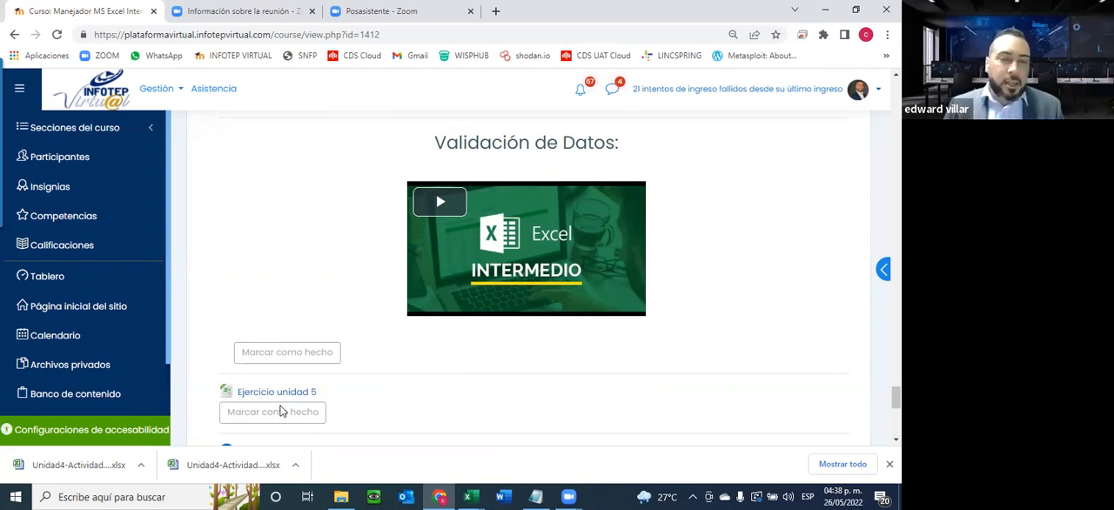
pyautogui.scroll(-2, 353, 303)
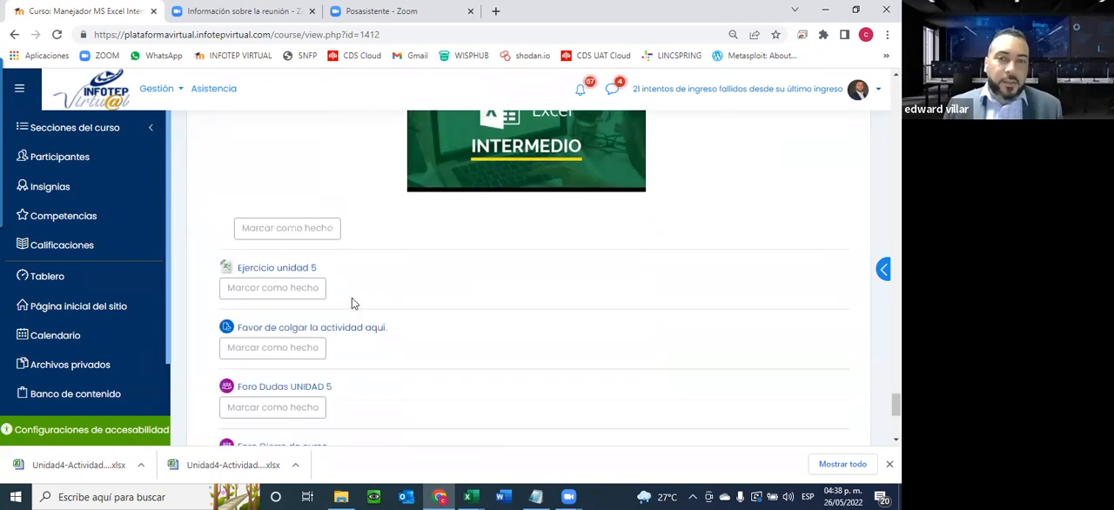
pyautogui.click(272, 264)
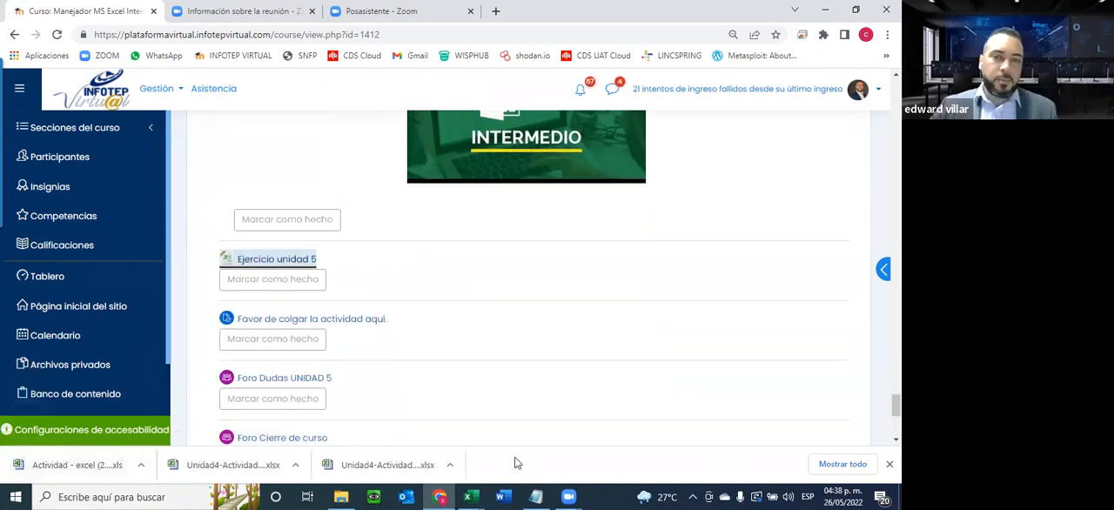
# Switch to Excel, open Actividad - excel (28) (5).xls from the Descargas folder, enable editing and look over the grades and Estado tables
pyautogui.click(470, 496)
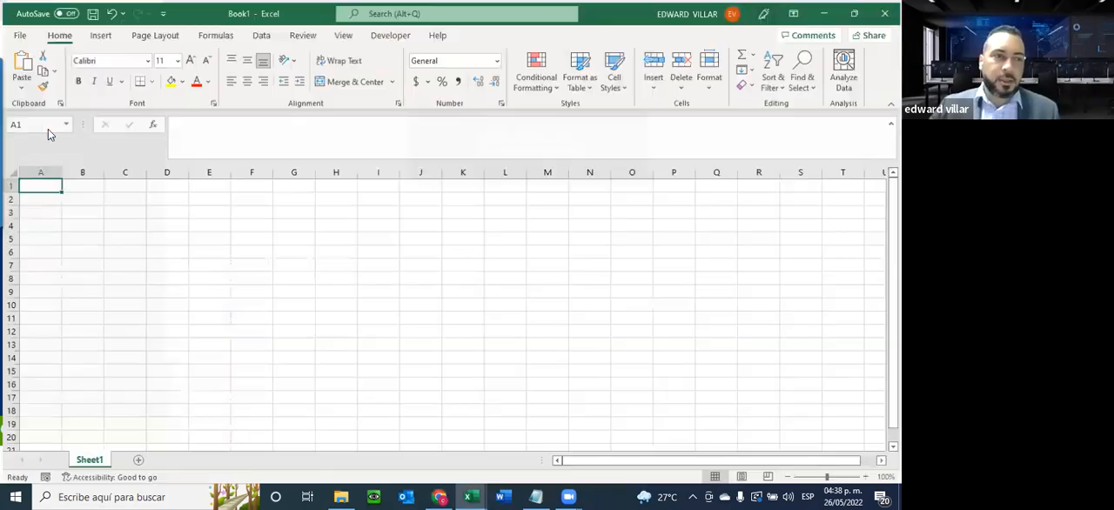
pyautogui.click(49, 131)
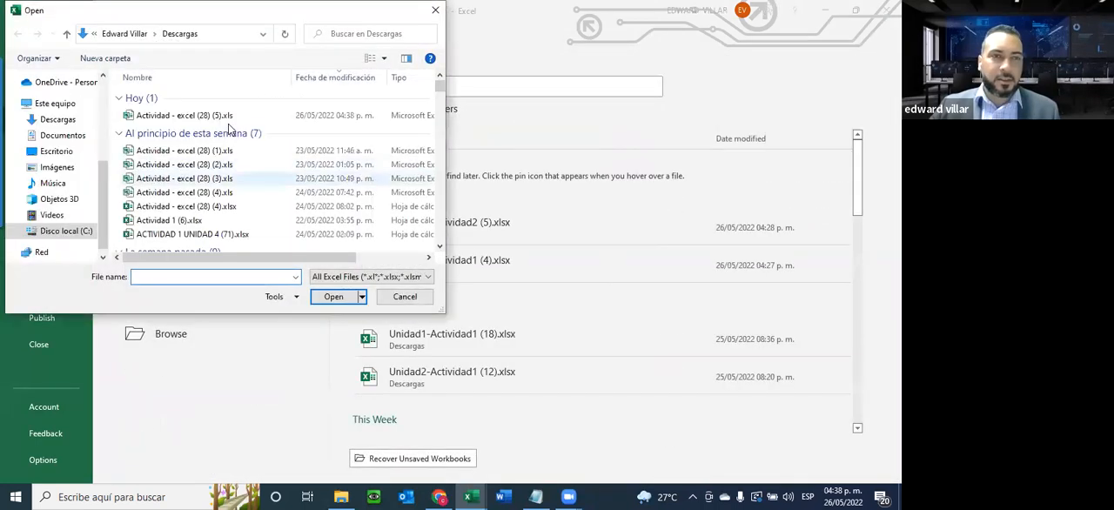
pyautogui.click(61, 122)
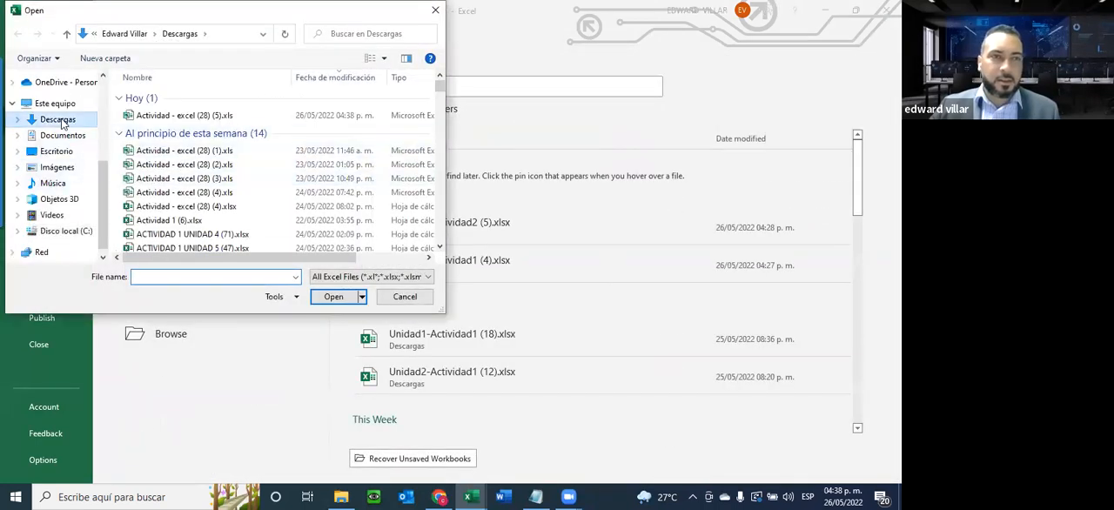
pyautogui.click(162, 143)
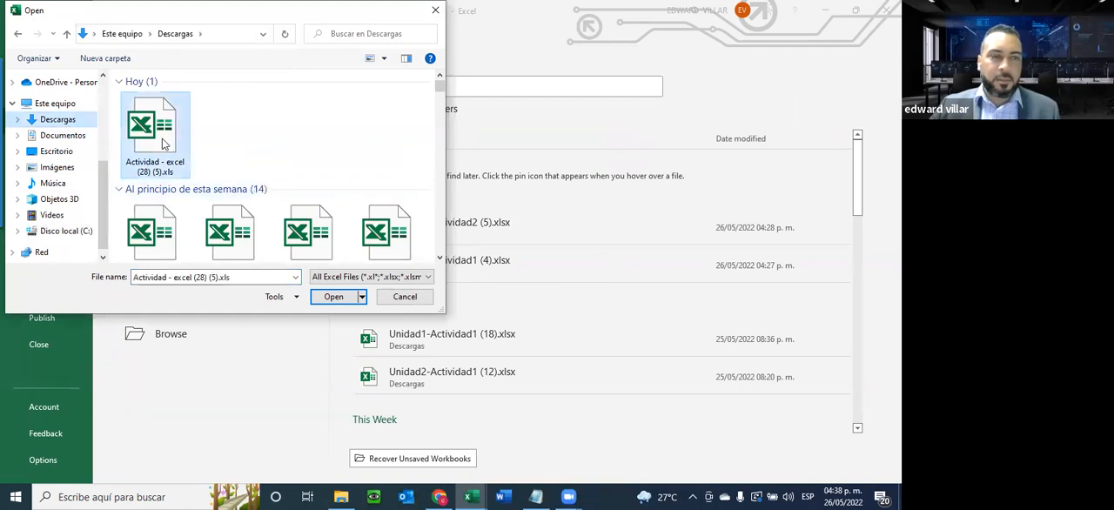
pyautogui.doubleClick(163, 142)
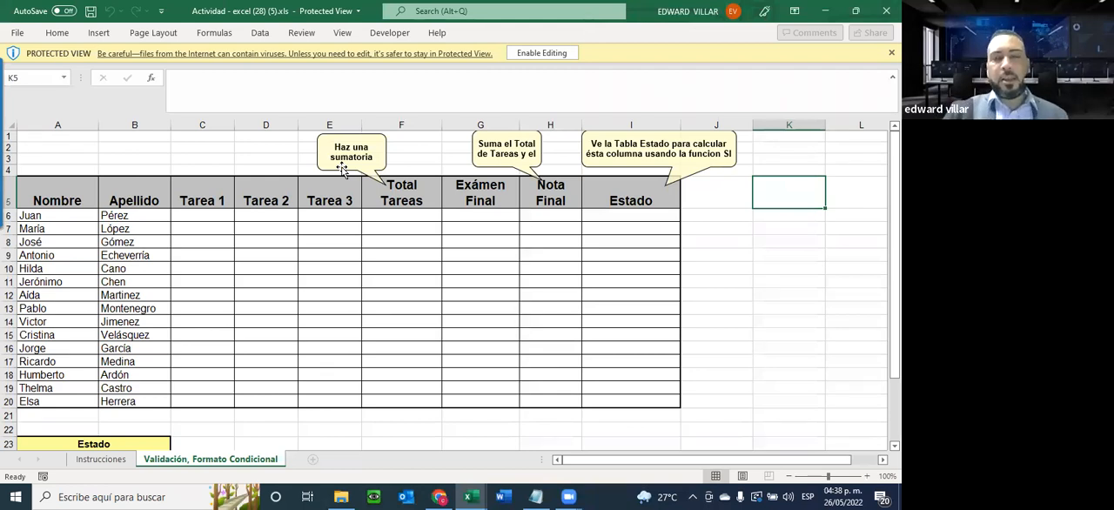
pyautogui.click(553, 52)
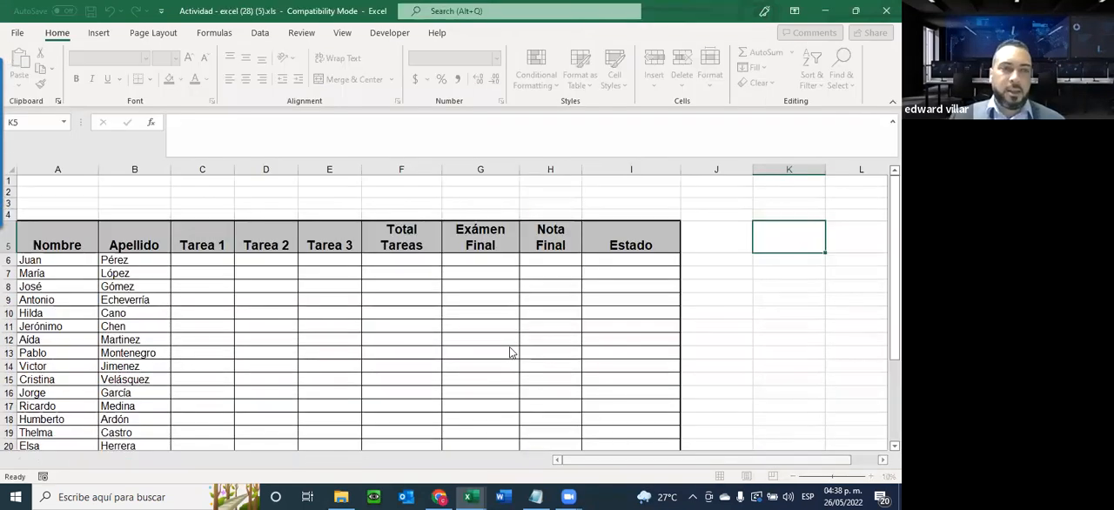
pyautogui.scroll(-3, 407, 341)
pyautogui.scroll(3, 407, 341)
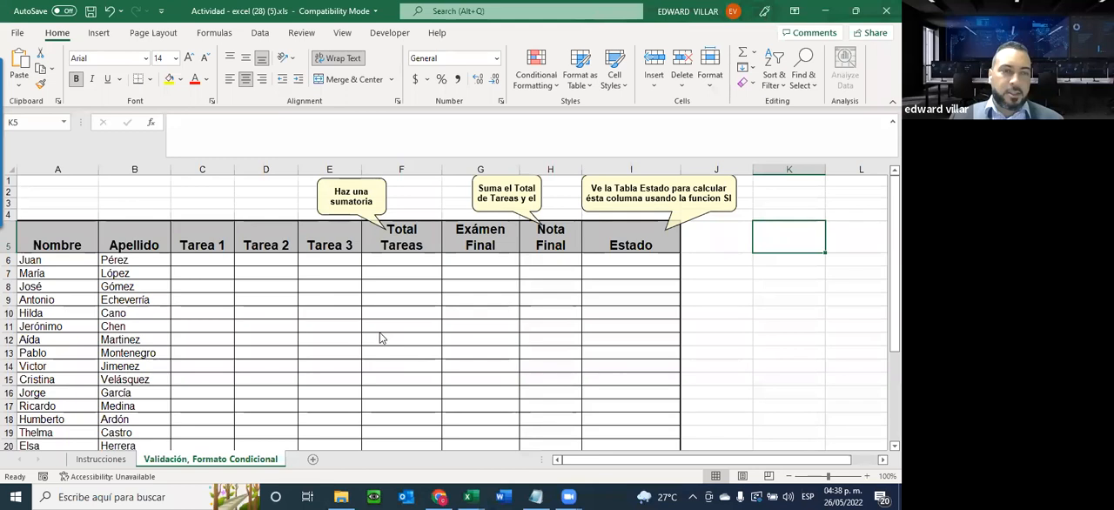
pyautogui.scroll(-1, 306, 348)
pyautogui.scroll(1, 182, 278)
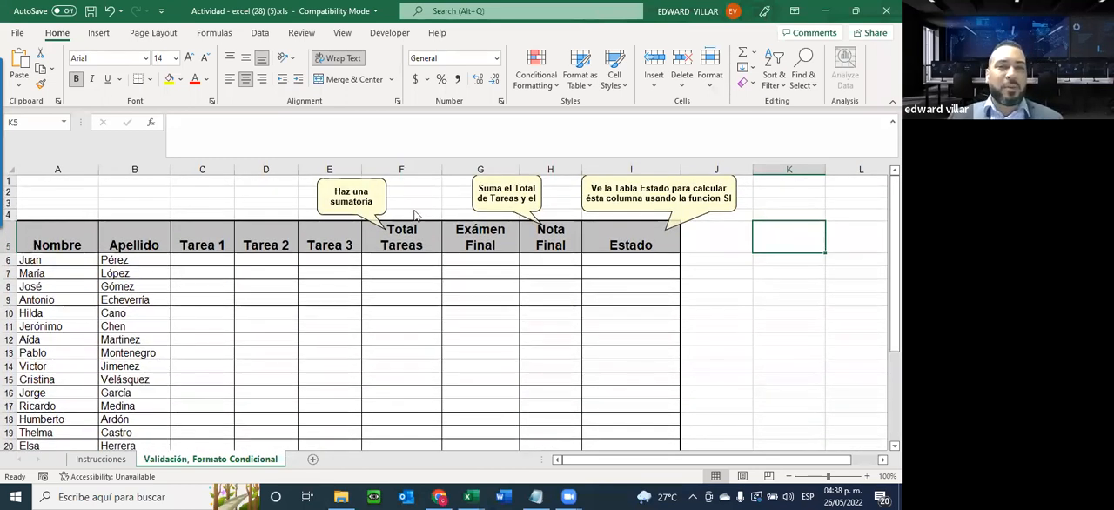
pyautogui.scroll(-3, 415, 218)
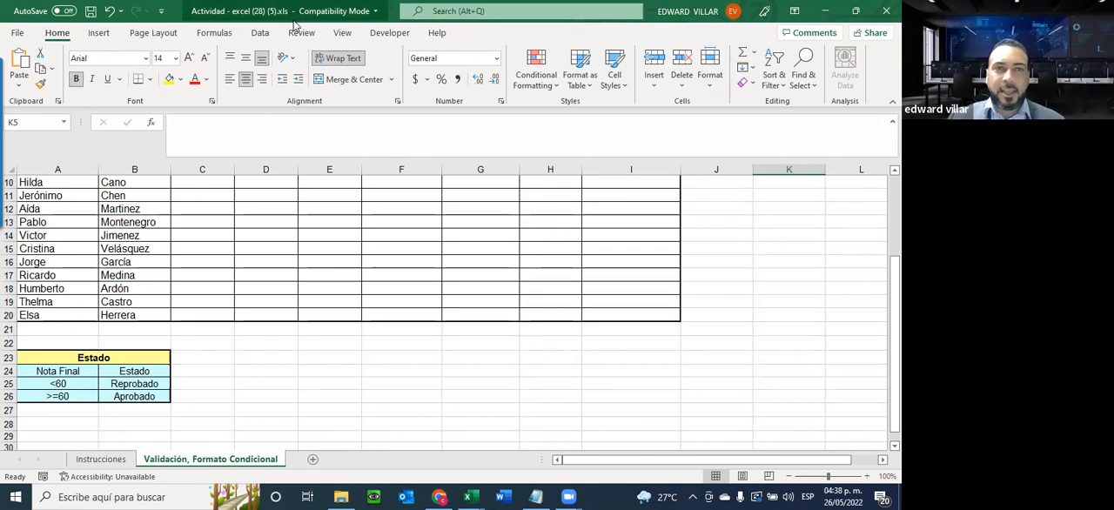
# Show how to choose the Excel Workbook (*.xlsx) format for saving the activity, and leave without saving
pyautogui.click(16, 33)
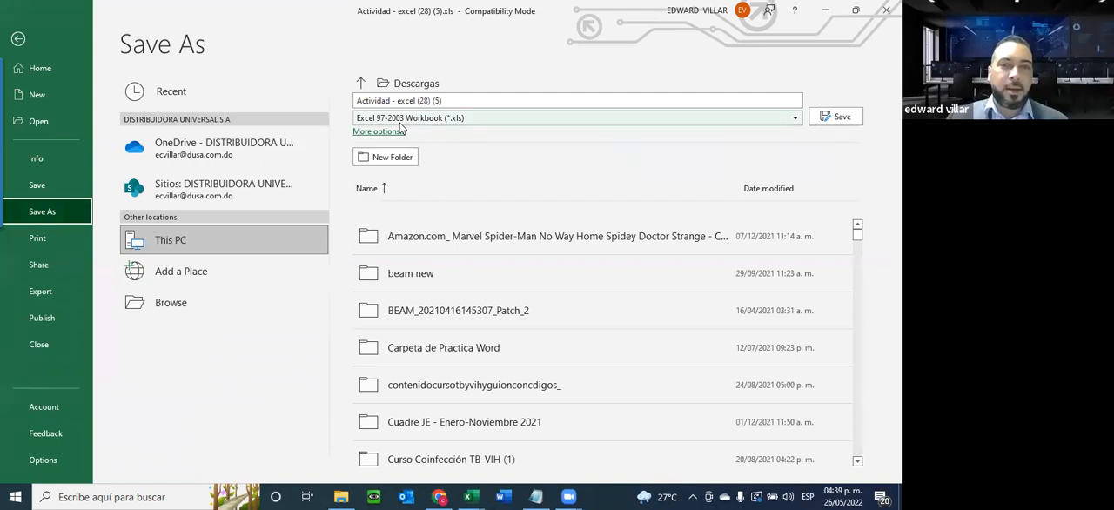
pyautogui.click(401, 123)
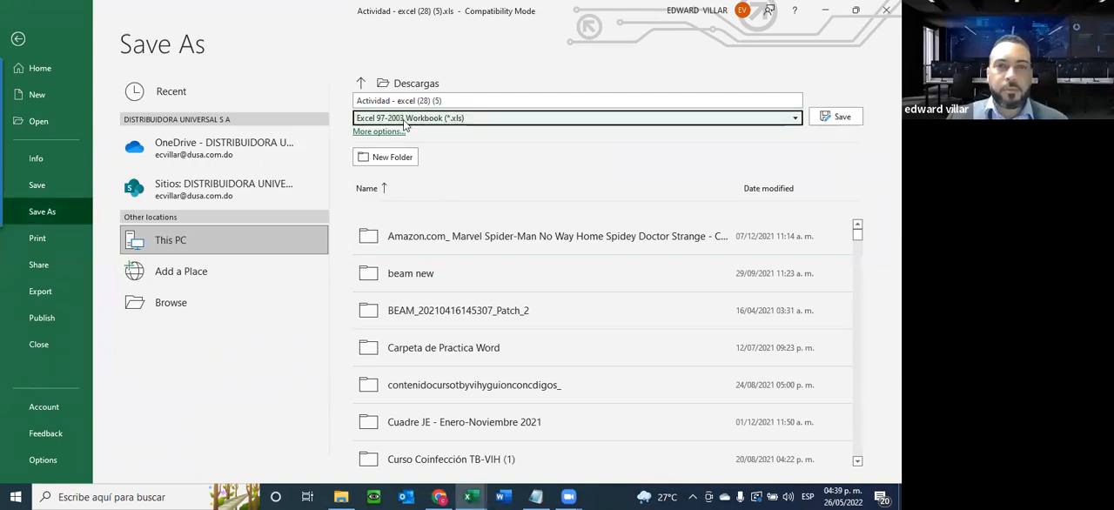
pyautogui.click(402, 123)
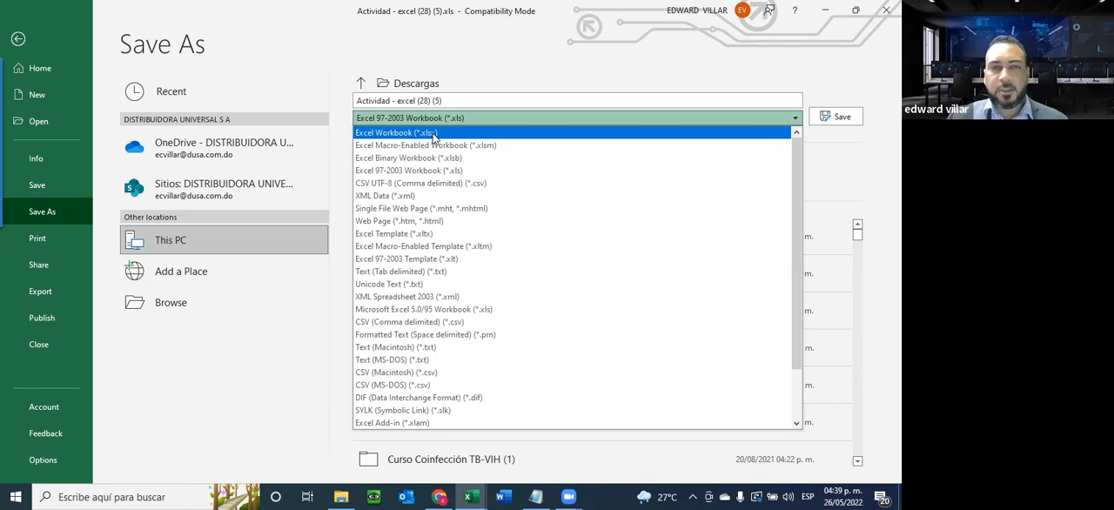
pyautogui.click(434, 135)
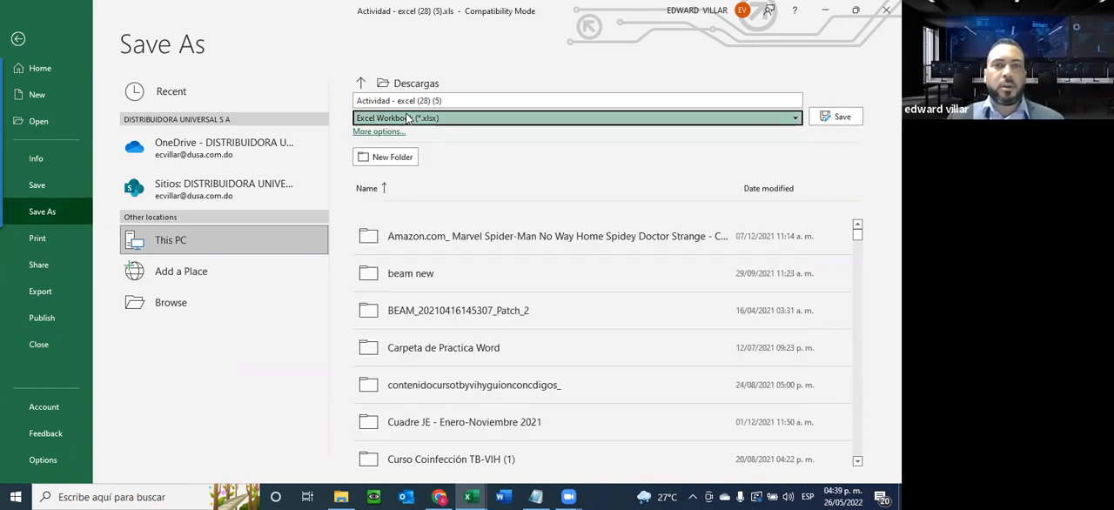
pyautogui.click(407, 118)
pyautogui.click(388, 135)
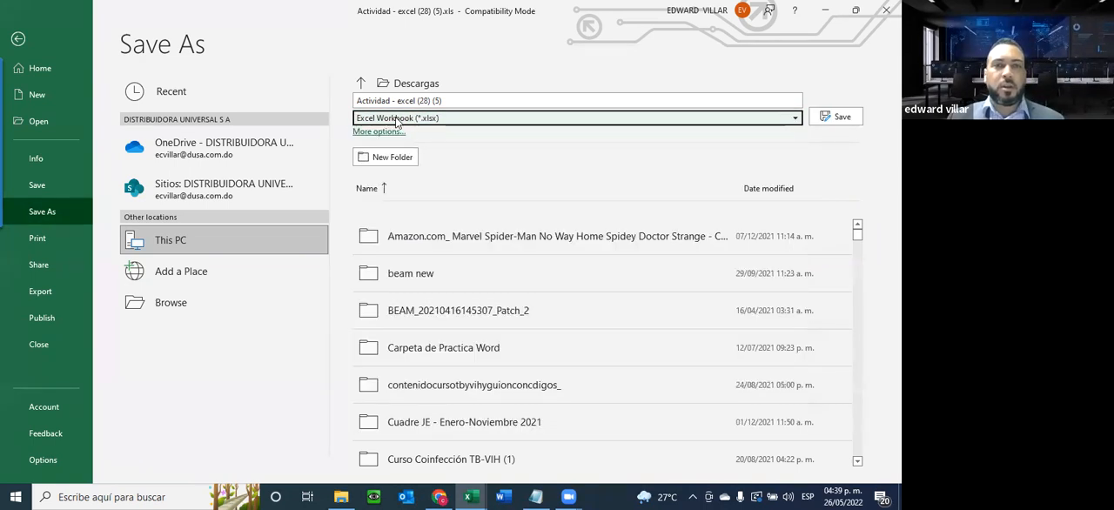
pyautogui.click(17, 40)
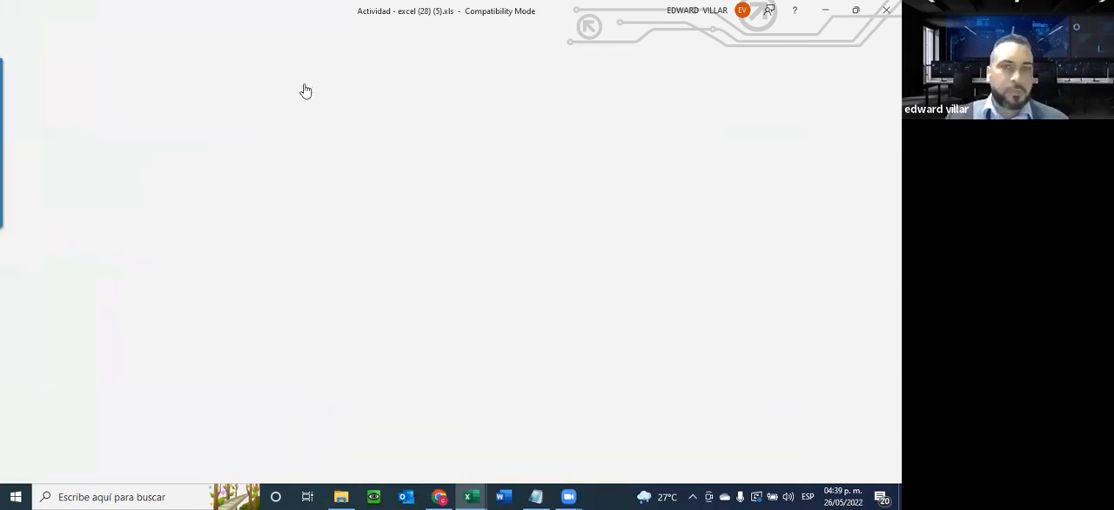
# Point out the empty grade cells and review the validation requirements on the Instrucciones sheet at 140% zoom
pyautogui.scroll(3, 492, 290)
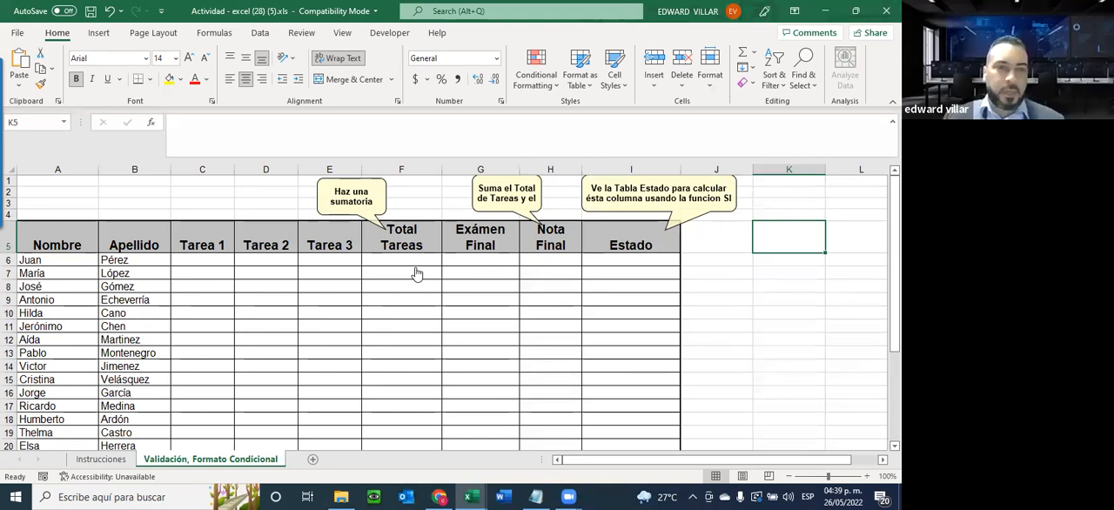
pyautogui.moveTo(209, 261); pyautogui.dragTo(620, 416)
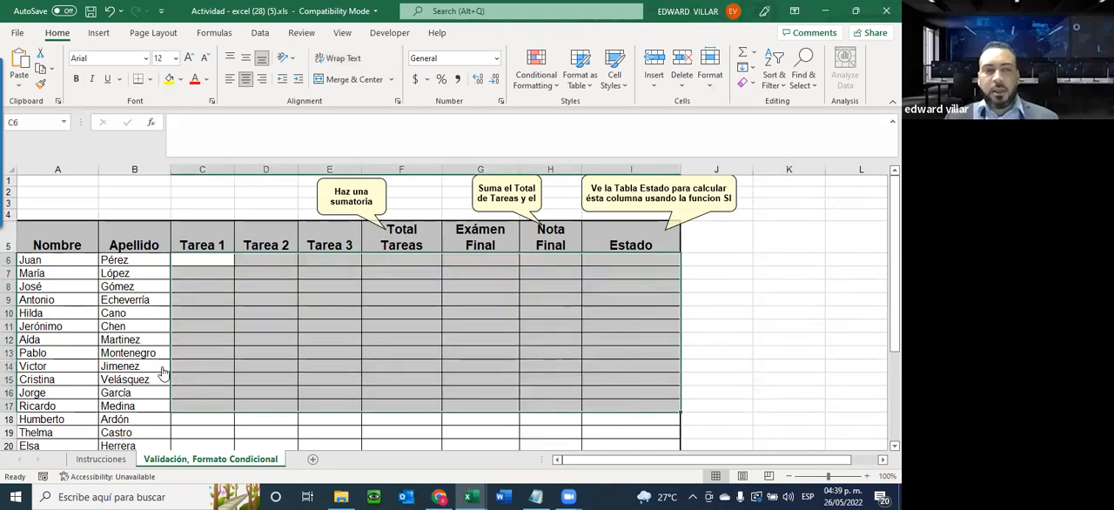
pyautogui.click(101, 459)
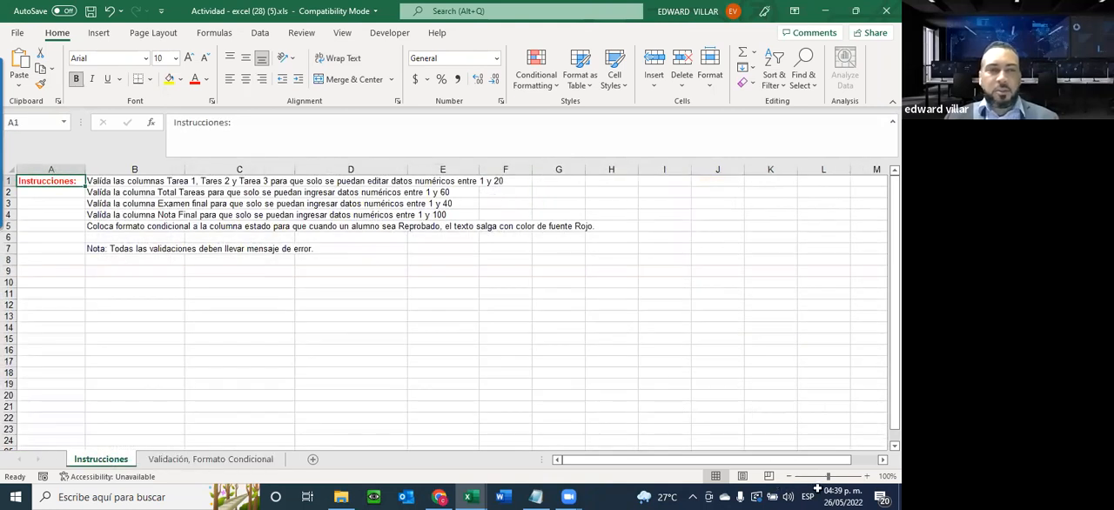
pyautogui.click(867, 476)
pyautogui.click(867, 476)
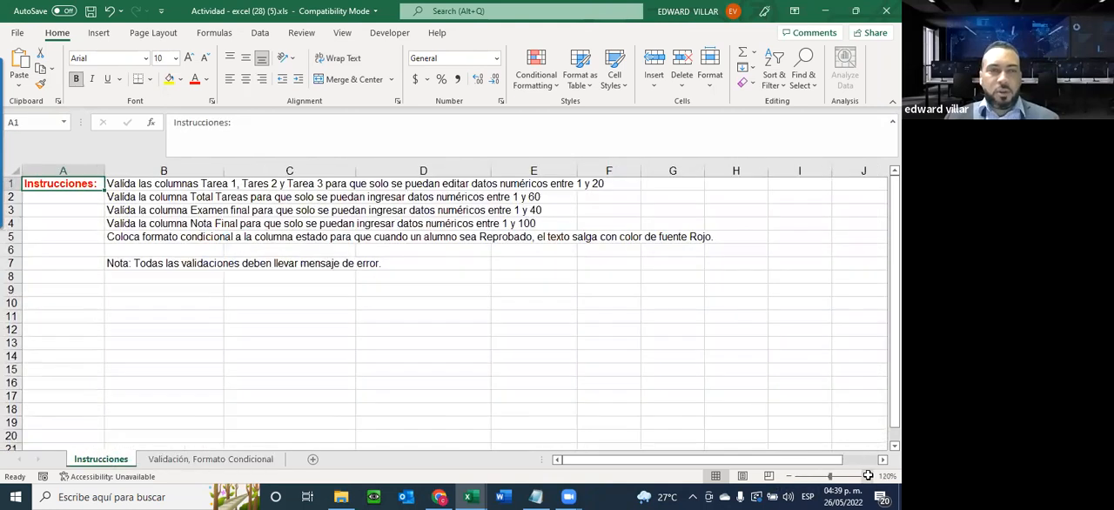
pyautogui.click(867, 476)
pyautogui.click(866, 476)
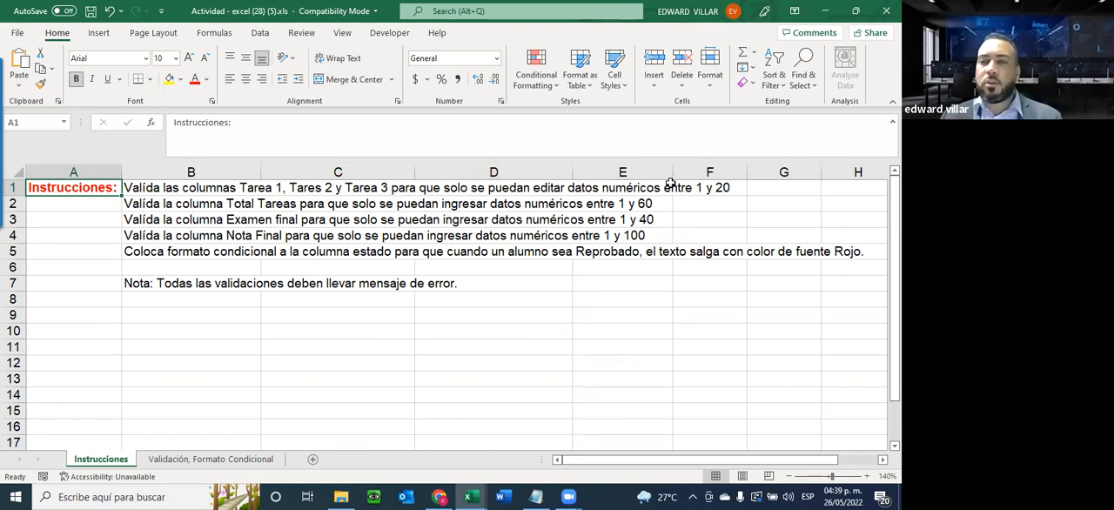
# Open the data validation settings for the Tarea 1 to Tarea 3 grade cells, C6:E20, on the Validación, Formato Condicional sheet
pyautogui.click(199, 457)
pyautogui.click(216, 259)
pyautogui.moveTo(261, 255); pyautogui.dragTo(331, 385)
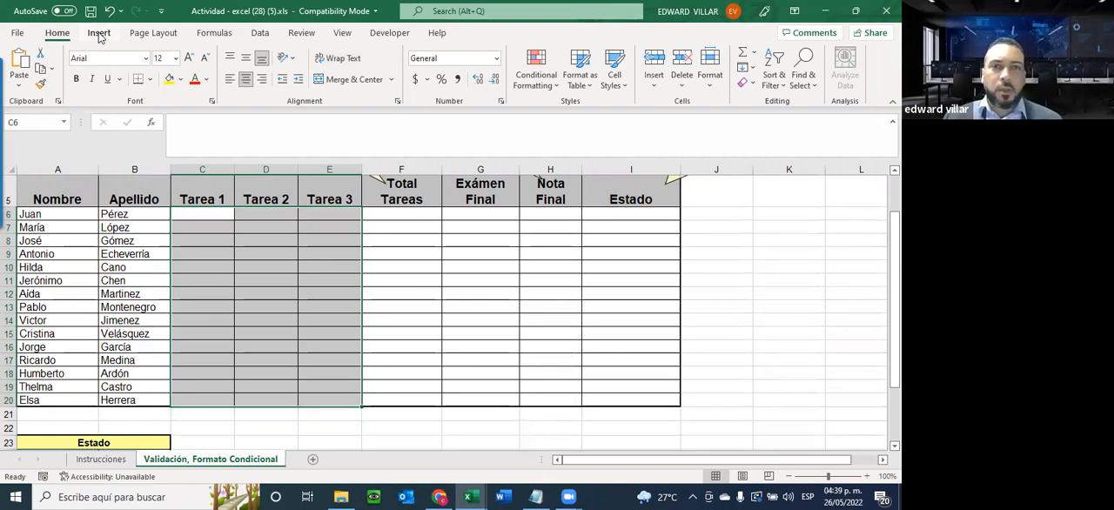
pyautogui.click(261, 33)
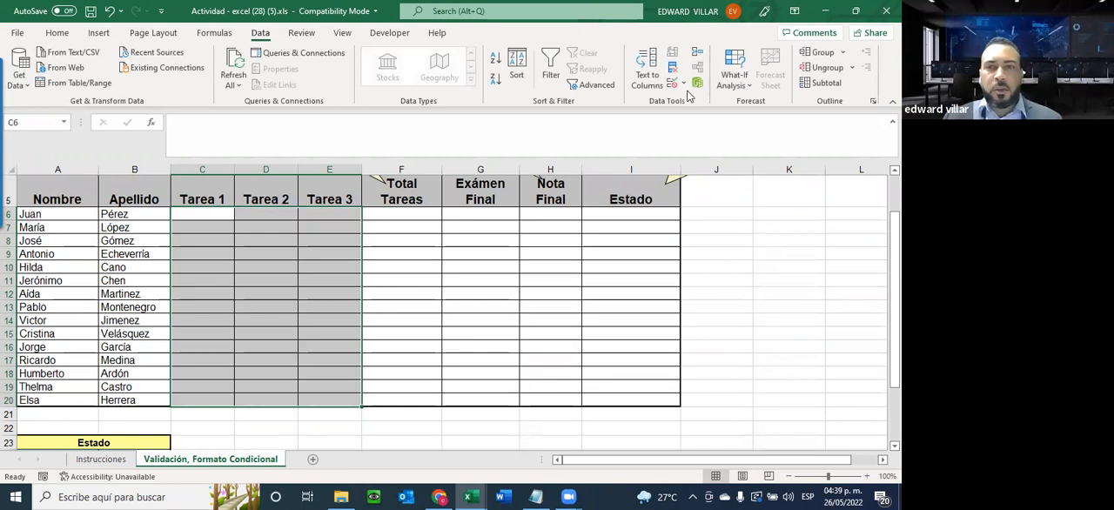
pyautogui.click(684, 83)
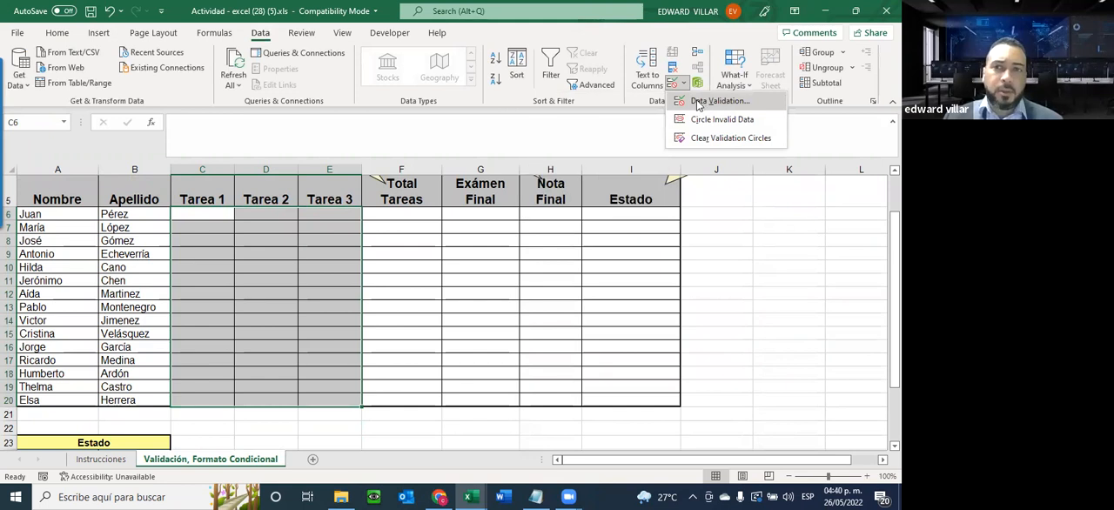
pyautogui.click(700, 102)
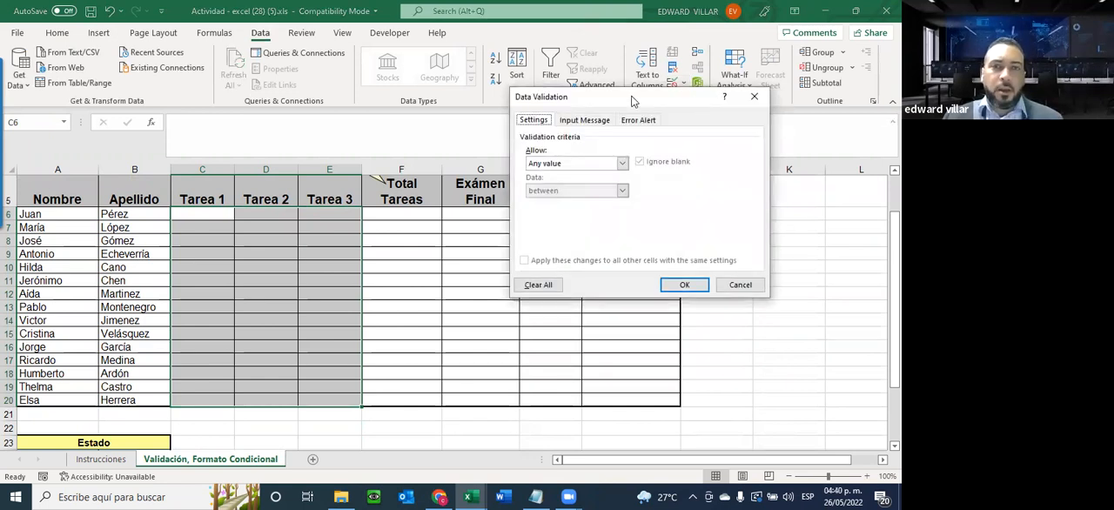
pyautogui.moveTo(632, 101); pyautogui.dragTo(536, 173)
# Restrict the Tarea 1 to Tarea 3 cells to whole numbers between 1 and 20
pyautogui.click(458, 233)
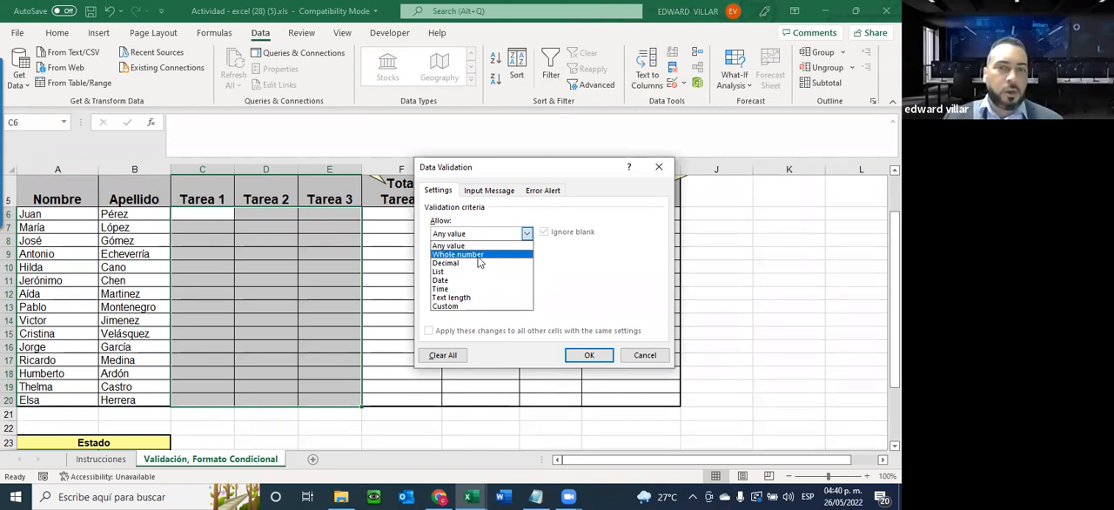
pyautogui.click(476, 255)
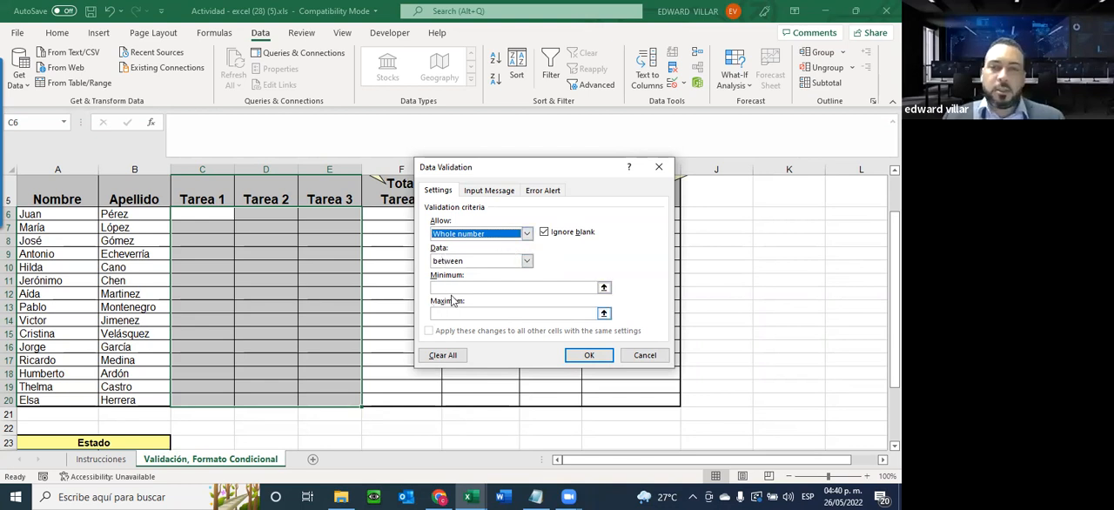
pyautogui.click(452, 260)
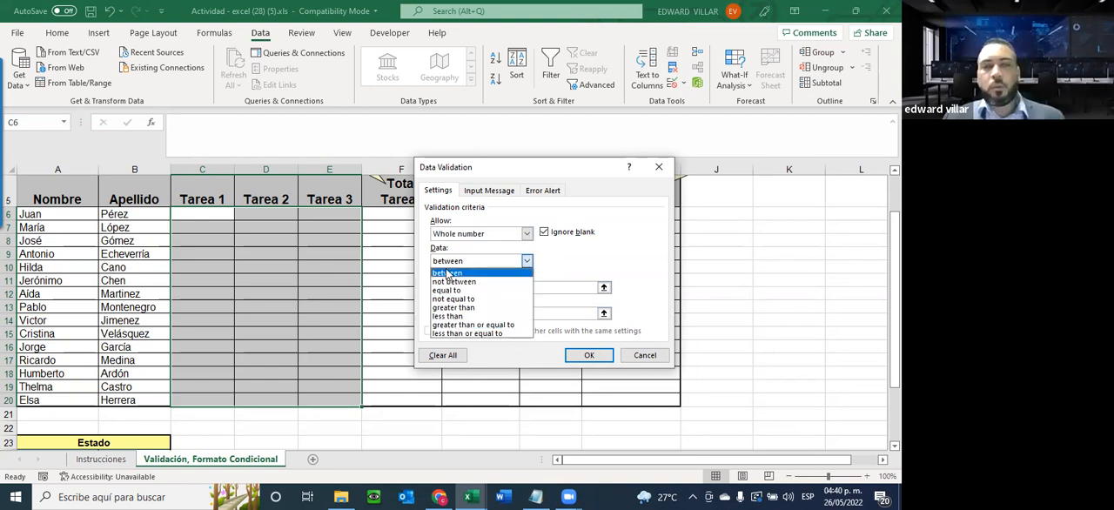
pyautogui.click(447, 273)
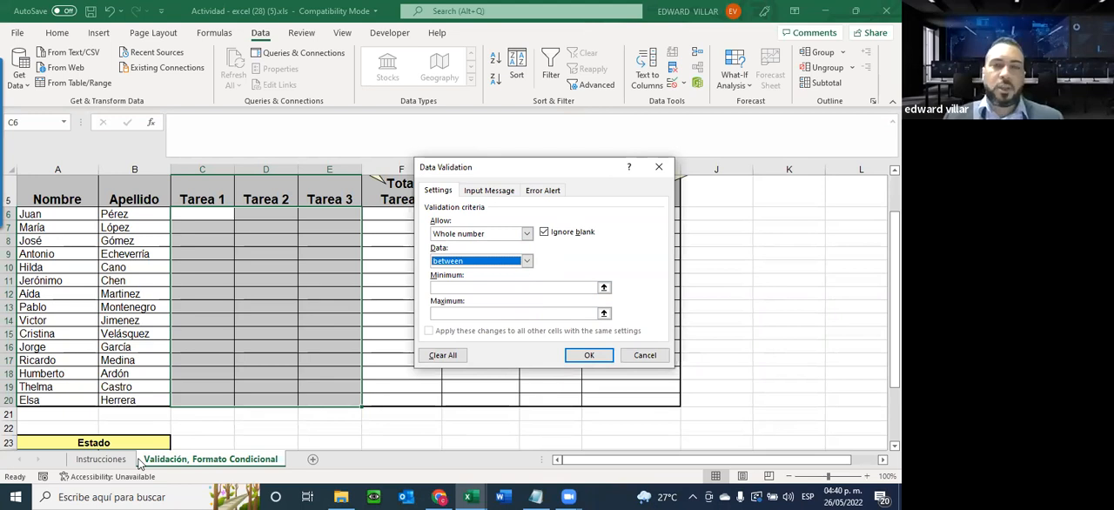
pyautogui.click(449, 284)
pyautogui.write('1')
pyautogui.press('Tab')
pyautogui.write('20')
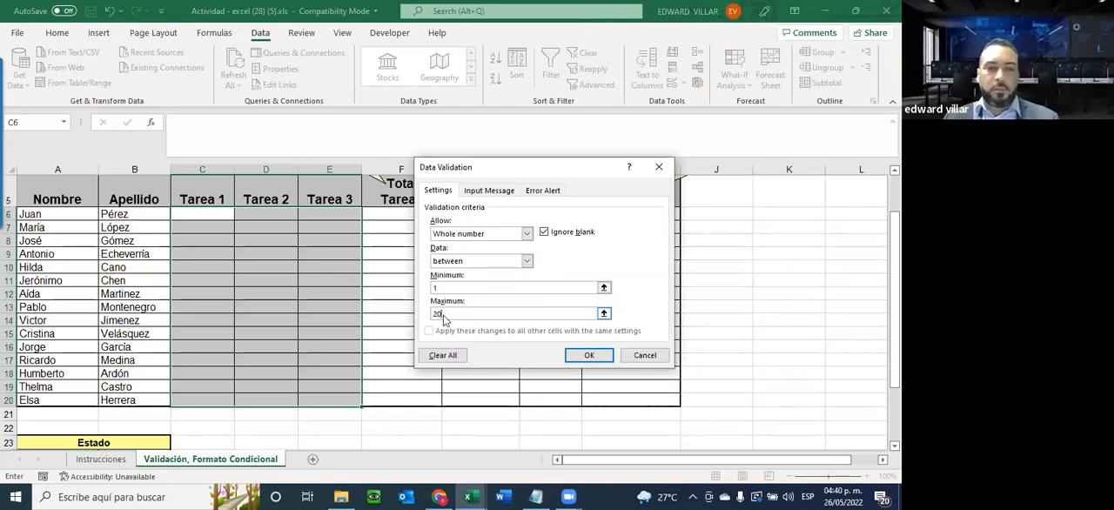
# Copy "Datos permitidos." from the Notepad text and use it as the title of the validation's input message
pyautogui.click(481, 190)
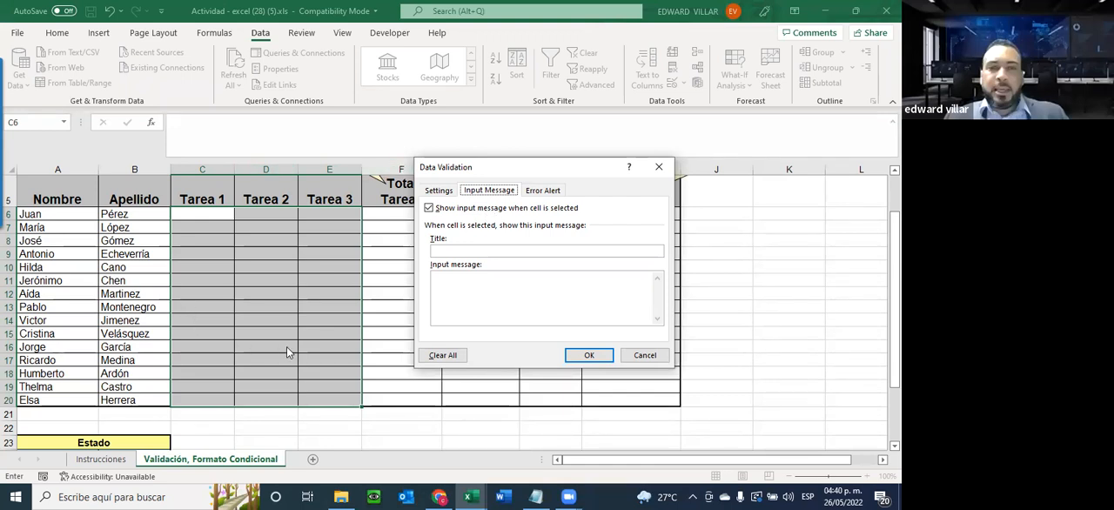
pyautogui.click(534, 497)
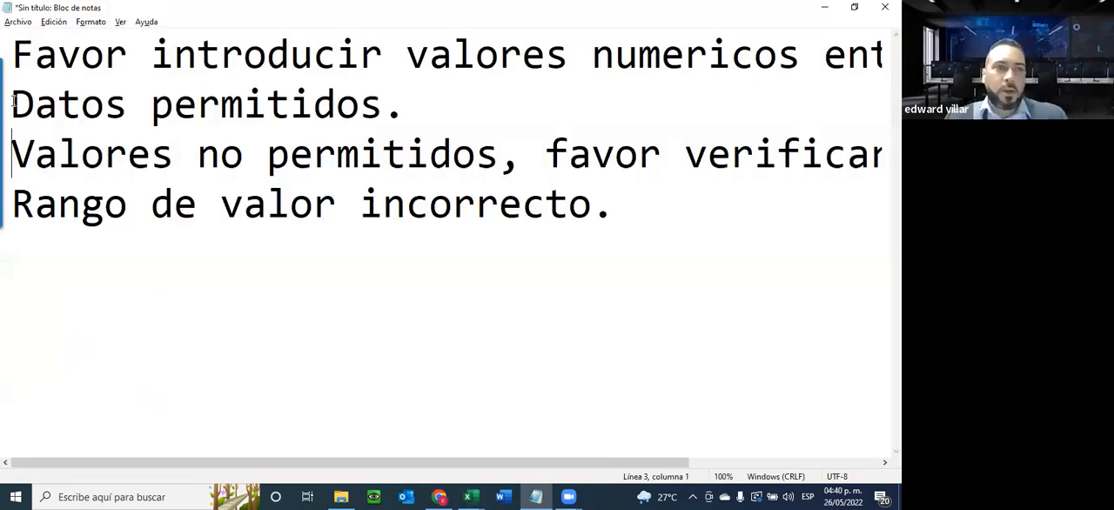
pyautogui.moveTo(14, 101); pyautogui.dragTo(403, 106)
pyautogui.rightClick(351, 110)
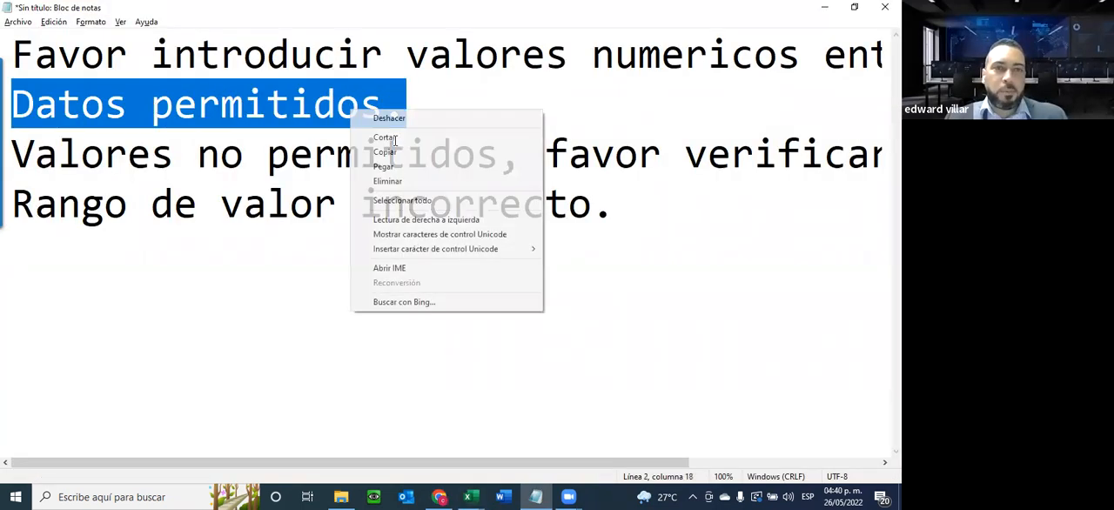
pyautogui.click(384, 151)
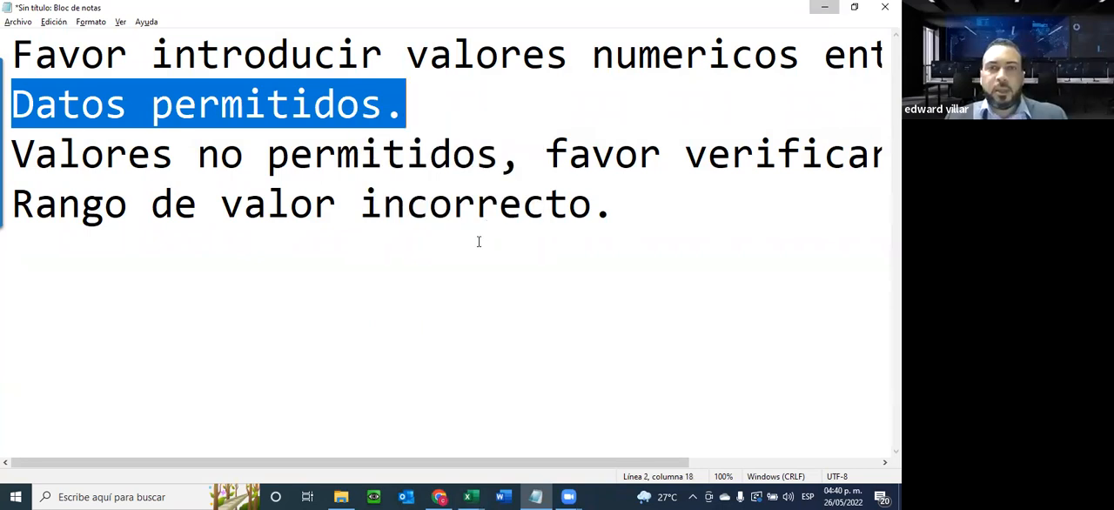
pyautogui.hotkey('alt', 'Tab')
pyautogui.rightClick(463, 254)
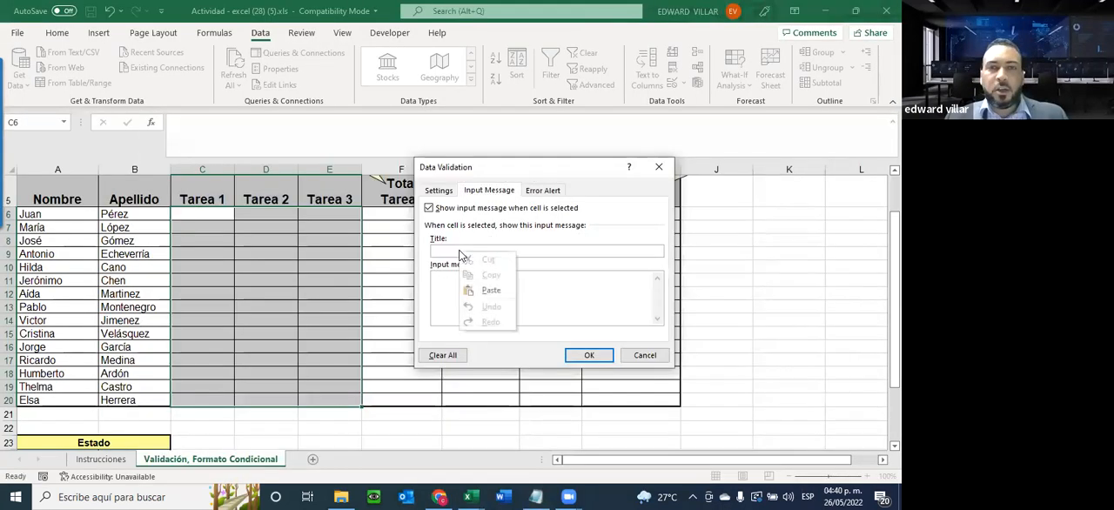
pyautogui.click(490, 290)
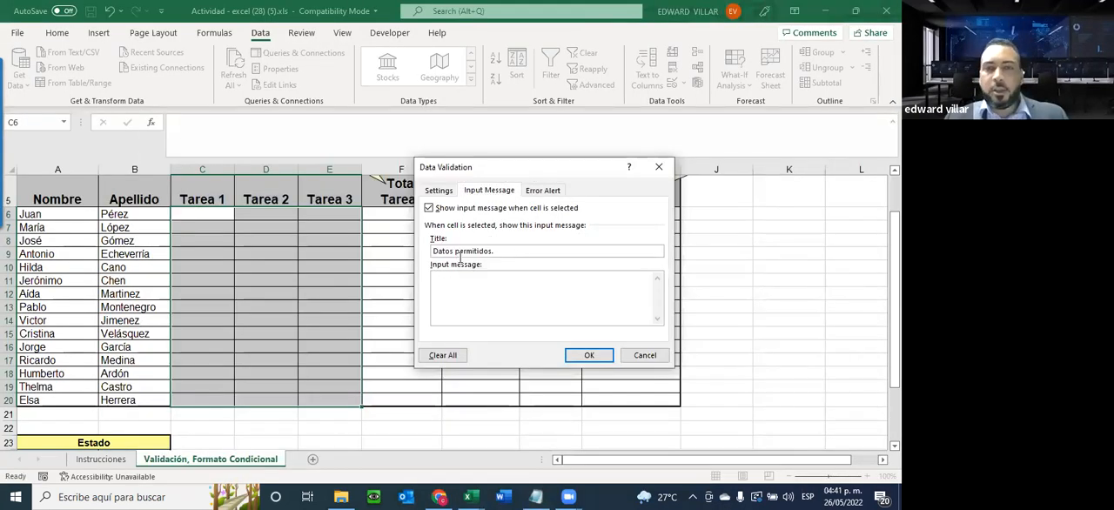
# Copy "Favor introducir valores numericos entre 1 y 20." from Notepad for the input message body back in Excel
pyautogui.click(540, 494)
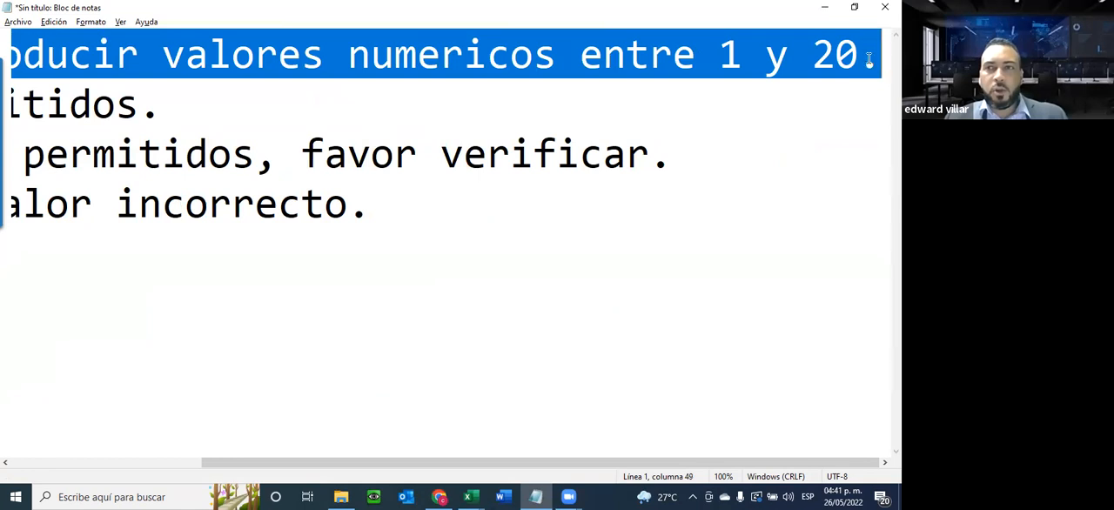
pyautogui.rightClick(846, 65)
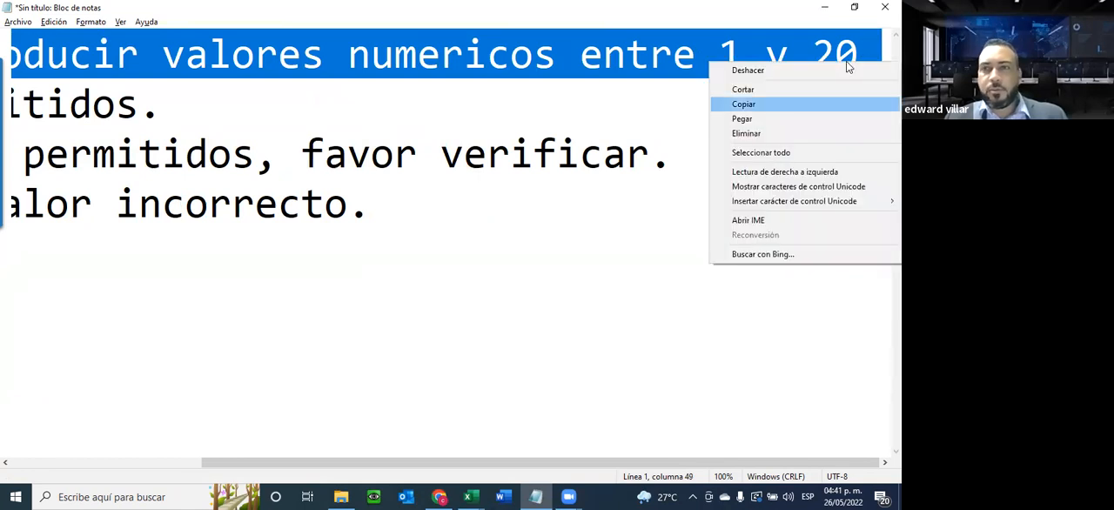
pyautogui.click(805, 103)
pyautogui.hotkey('alt', 'Tab')
pyautogui.rightClick(473, 291)
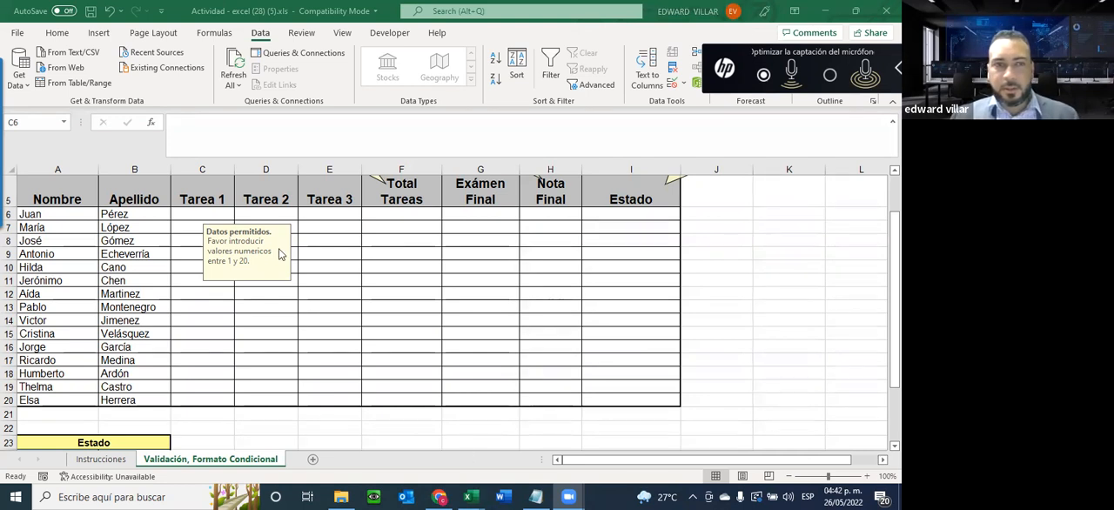
# Reopen the validation settings of C6:E20 and review the error alert and input message texts
pyautogui.click(396, 237)
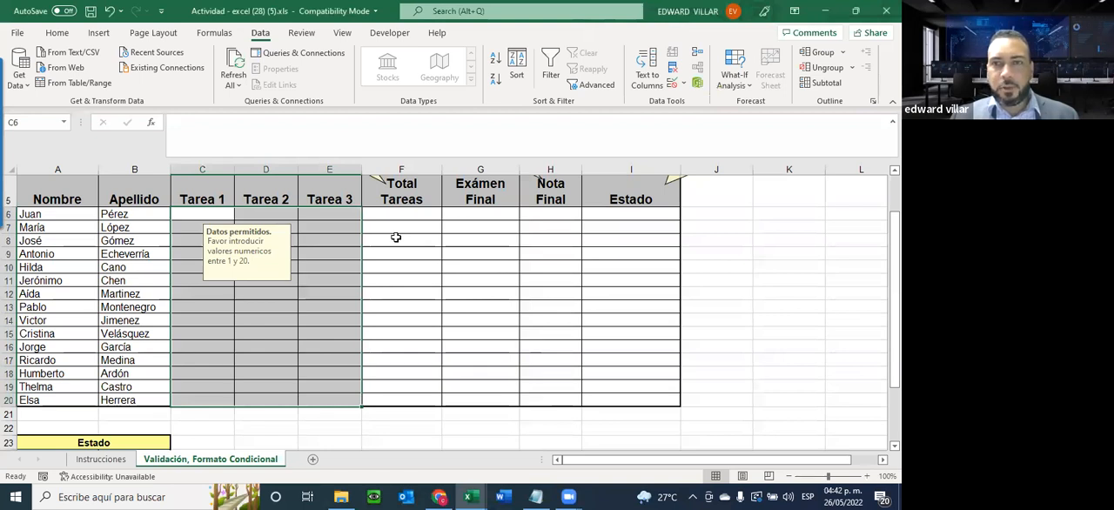
pyautogui.click(684, 83)
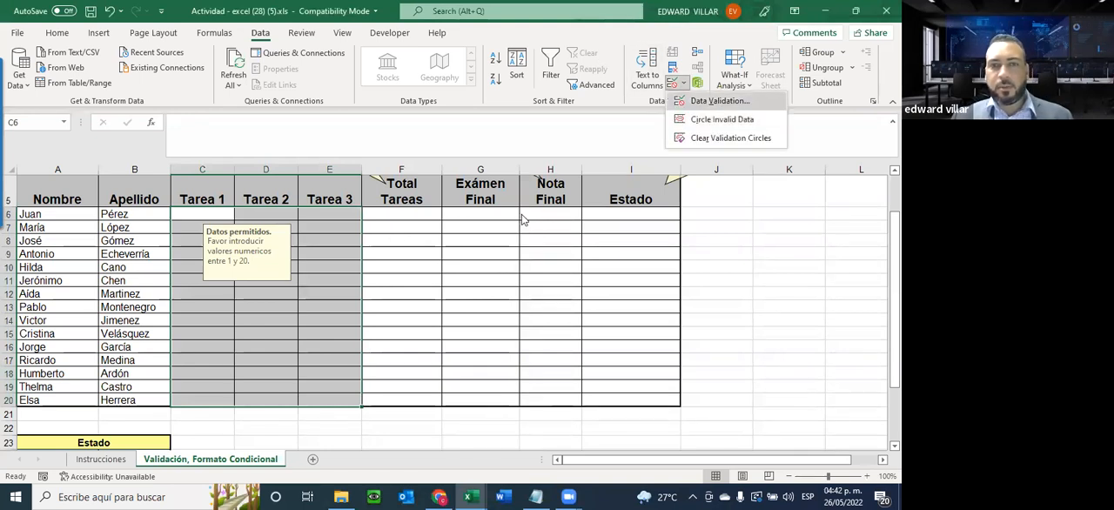
pyautogui.click(700, 100)
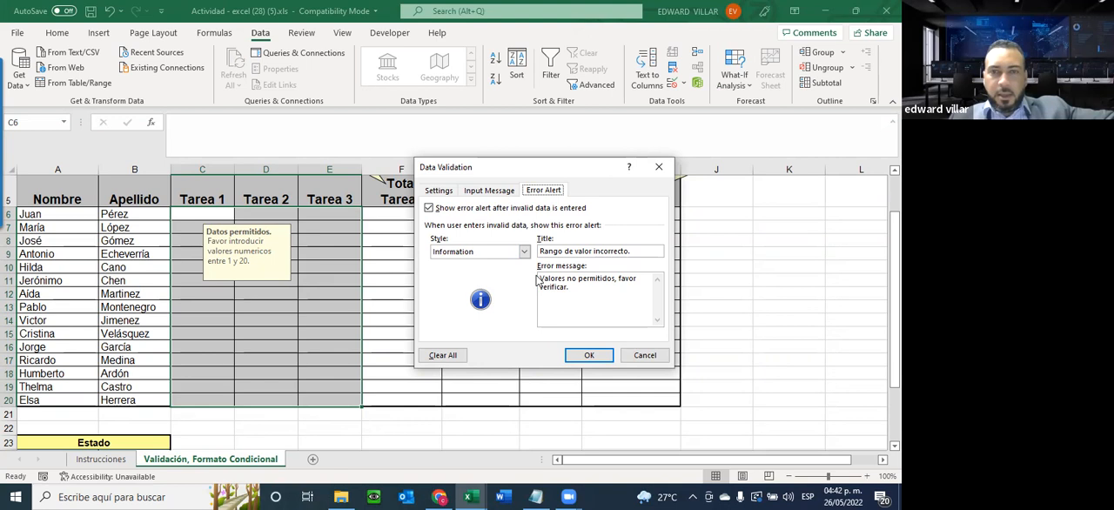
pyautogui.moveTo(554, 276); pyautogui.dragTo(641, 280)
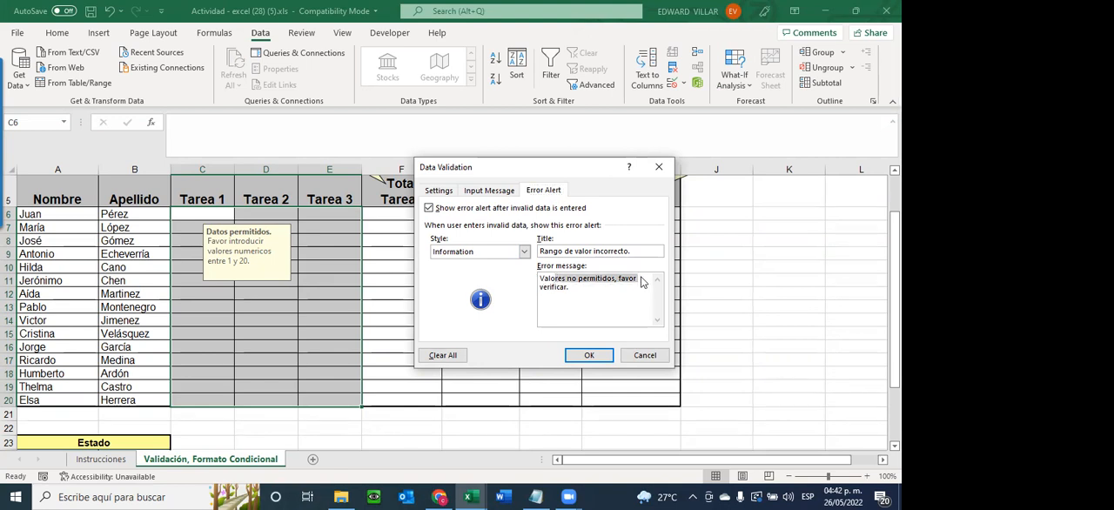
pyautogui.click(489, 191)
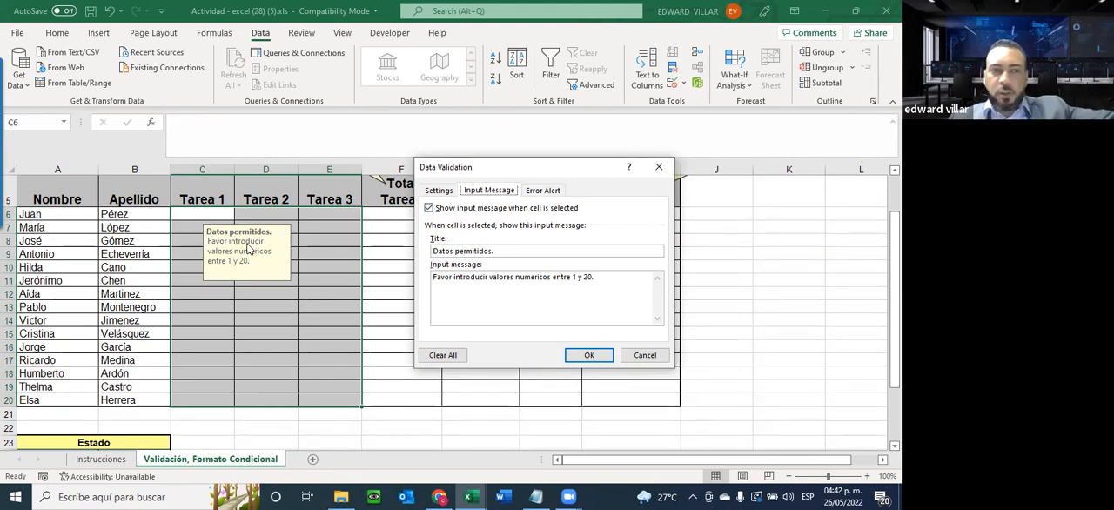
pyautogui.click(585, 354)
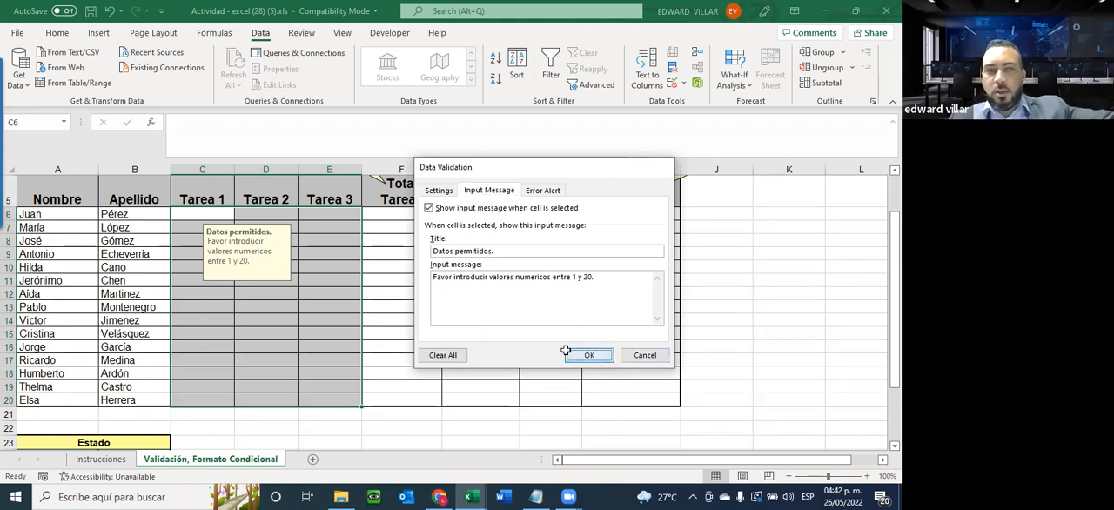
# Check the input message on the Tarea 2, Tarea 1 and Tarea 3 cells in José's row
pyautogui.click(264, 241)
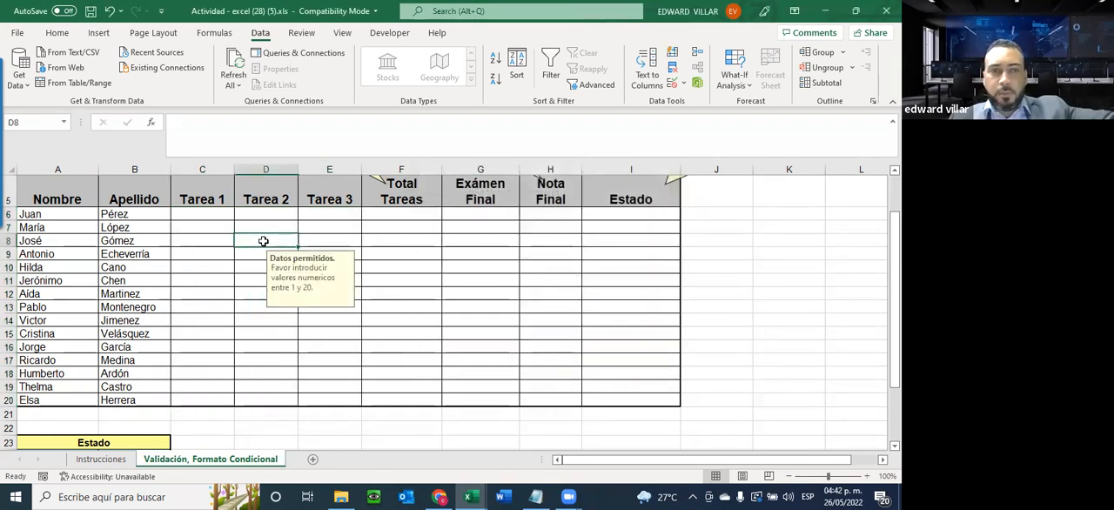
pyautogui.click(216, 241)
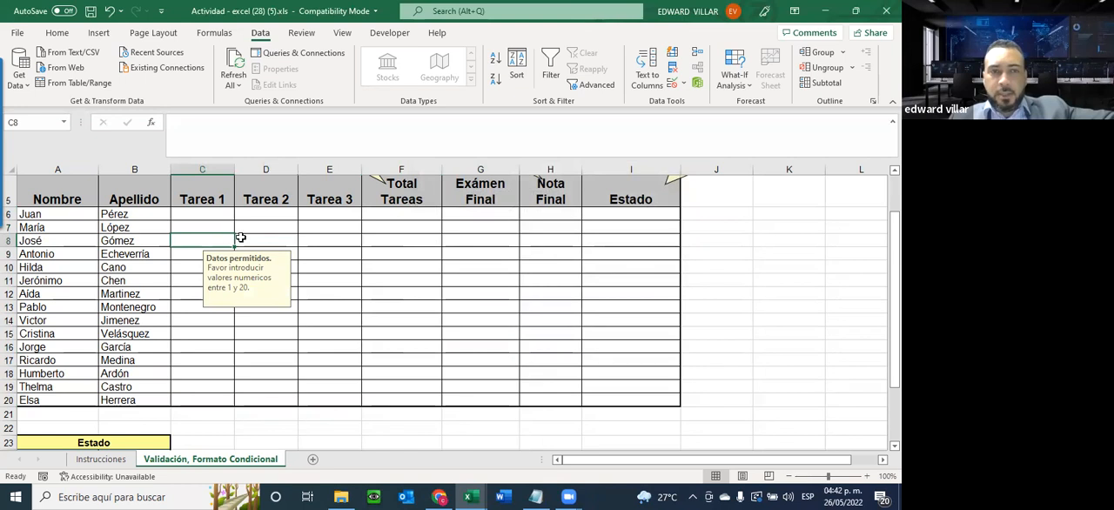
pyautogui.click(319, 240)
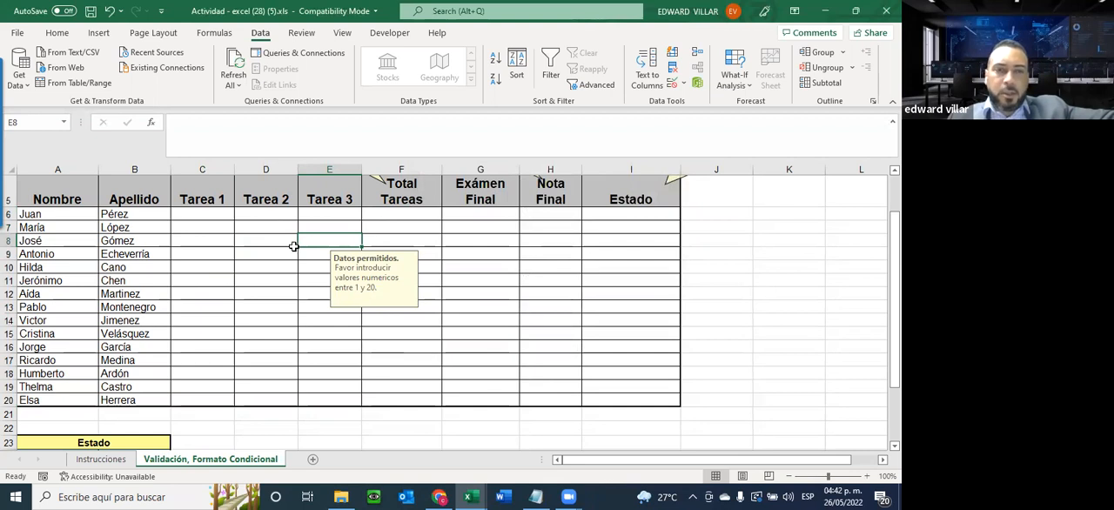
# Test the validation in D8 by entering 20 and trying 21, cancelling the out-of-range entry at the error alert
pyautogui.click(257, 242)
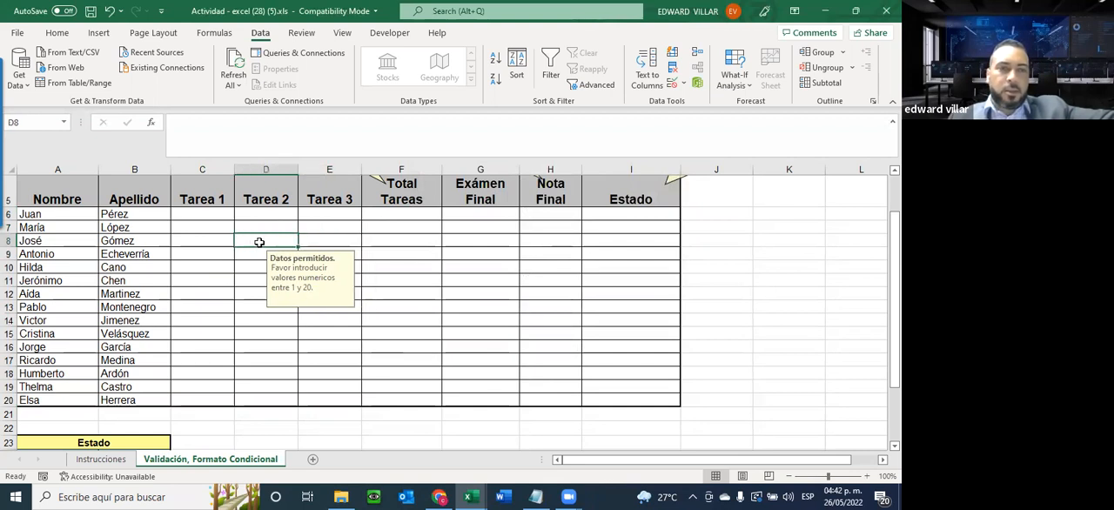
pyautogui.write('20')
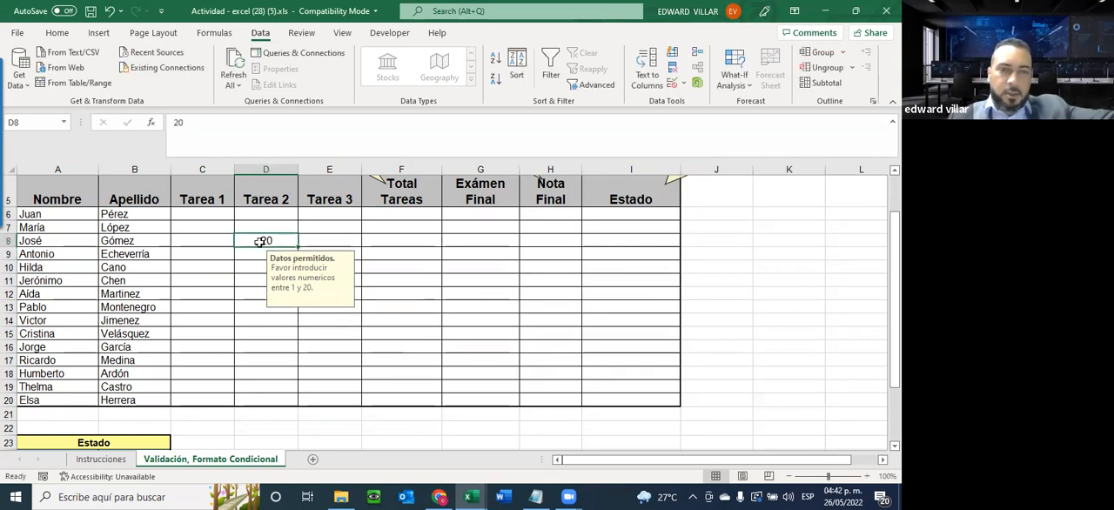
pyautogui.press('BackSpace')
pyautogui.write('1')
pyautogui.press('Return')
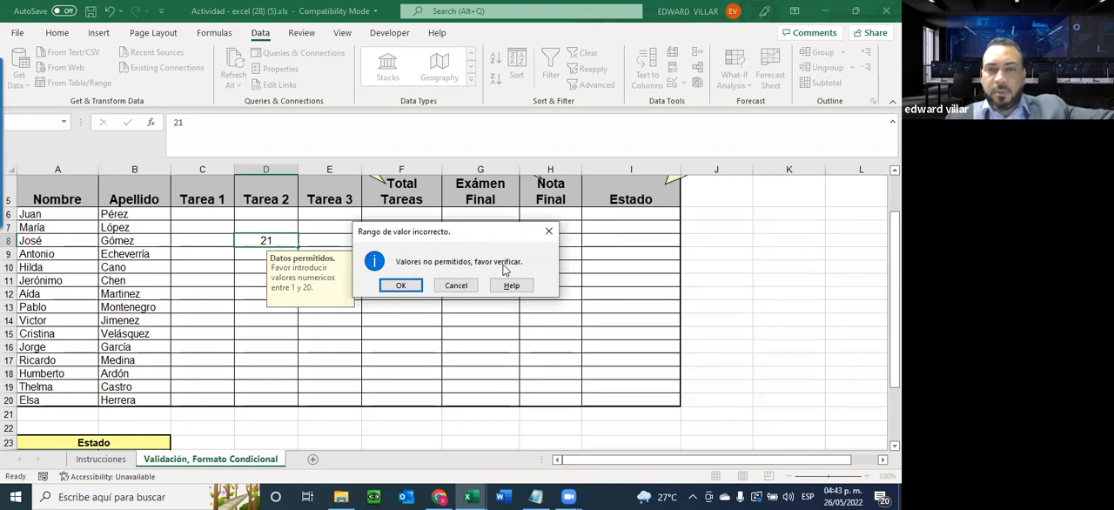
pyautogui.click(456, 284)
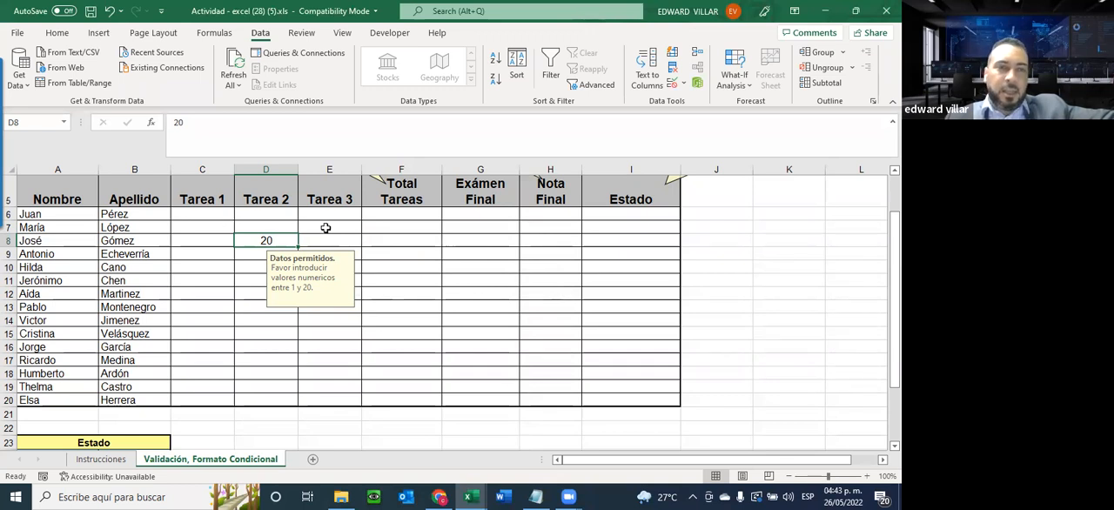
# Enter 21 in D8 again, accept it despite the error alert, and clear the cell
pyautogui.write('21')
pyautogui.press('Return')
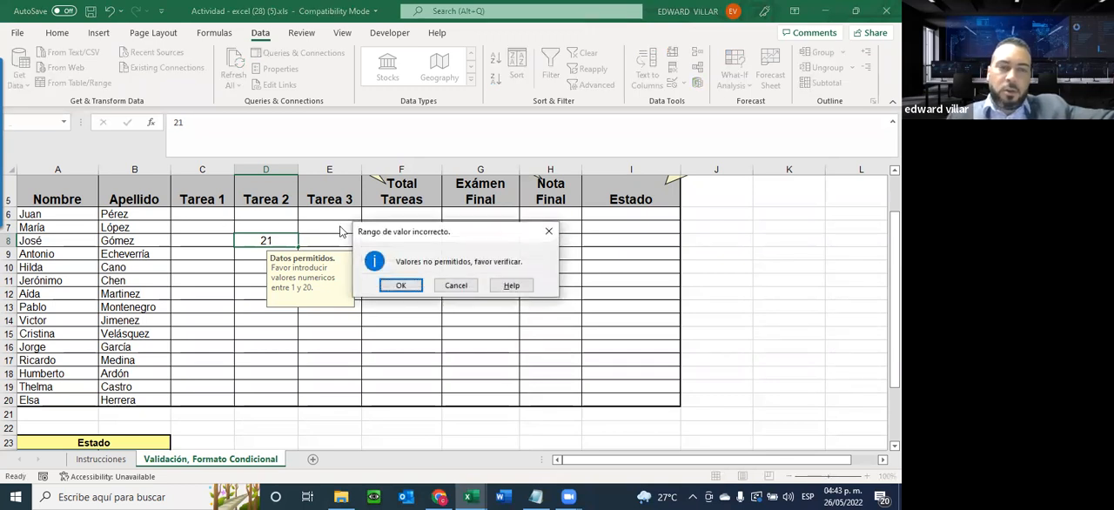
pyautogui.click(401, 285)
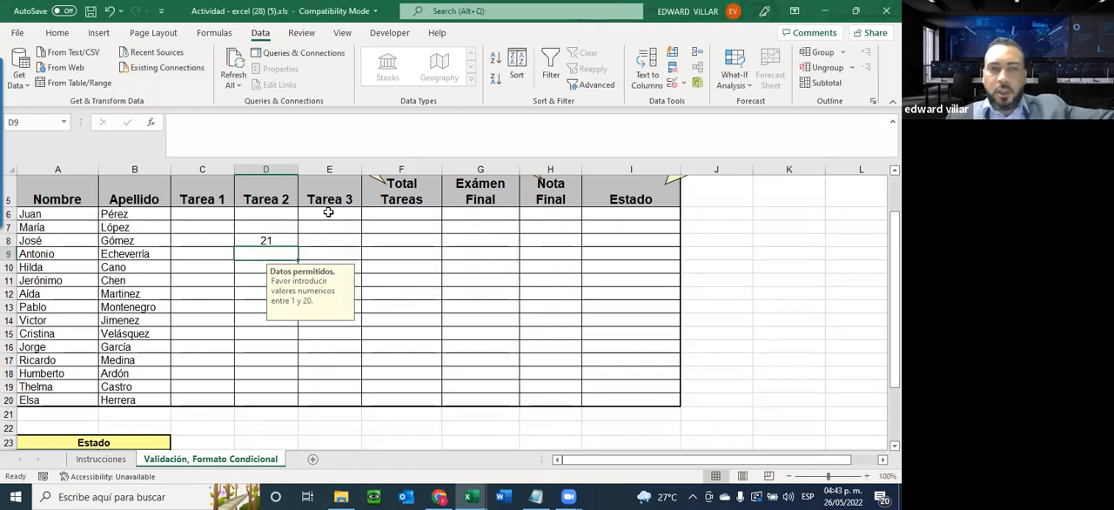
pyautogui.click(279, 234)
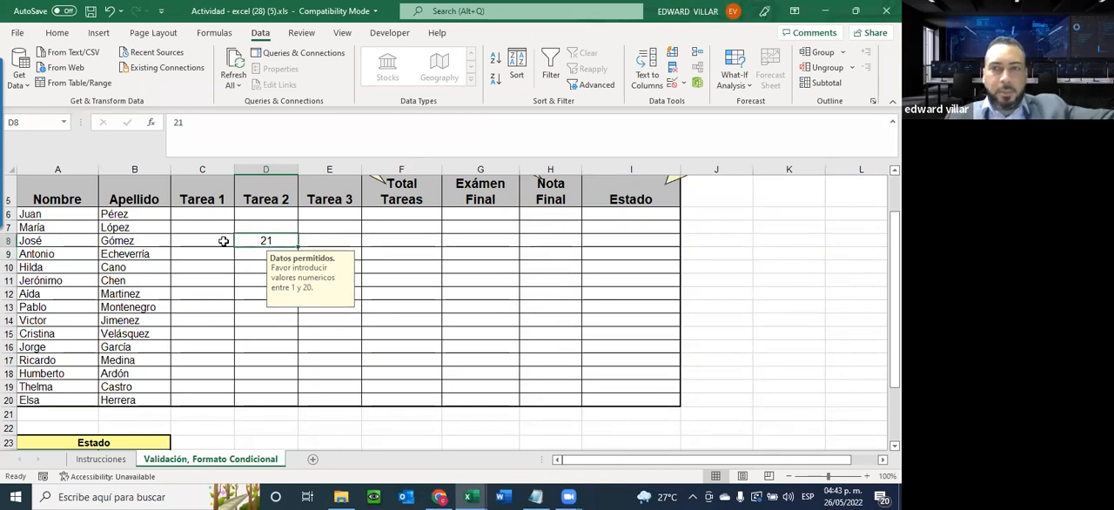
pyautogui.press('Delete')
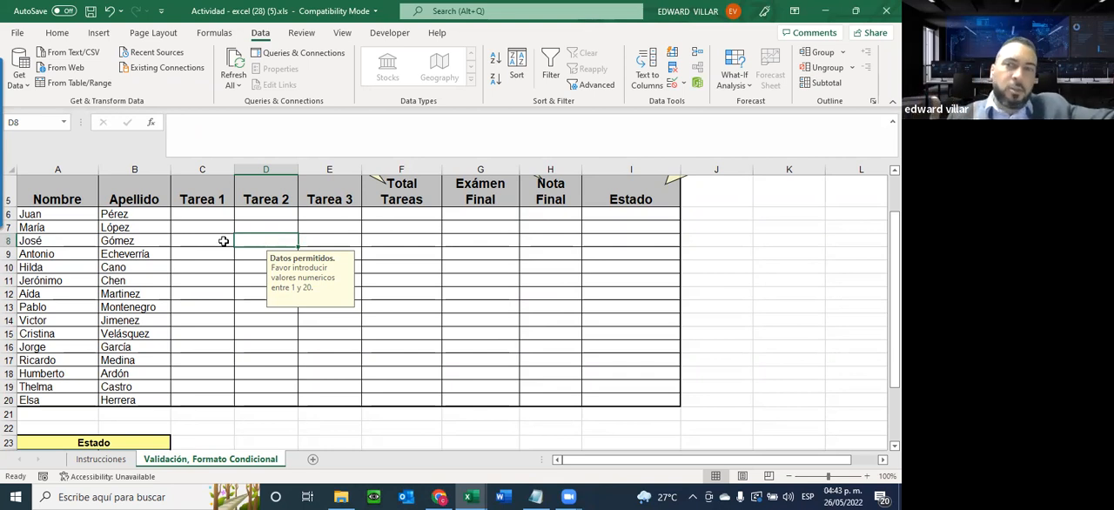
# Check the input message on the Tarea 1, Tarea 2 and Tarea 3 cells C6, D6 and E6
pyautogui.click(349, 213)
pyautogui.click(210, 214)
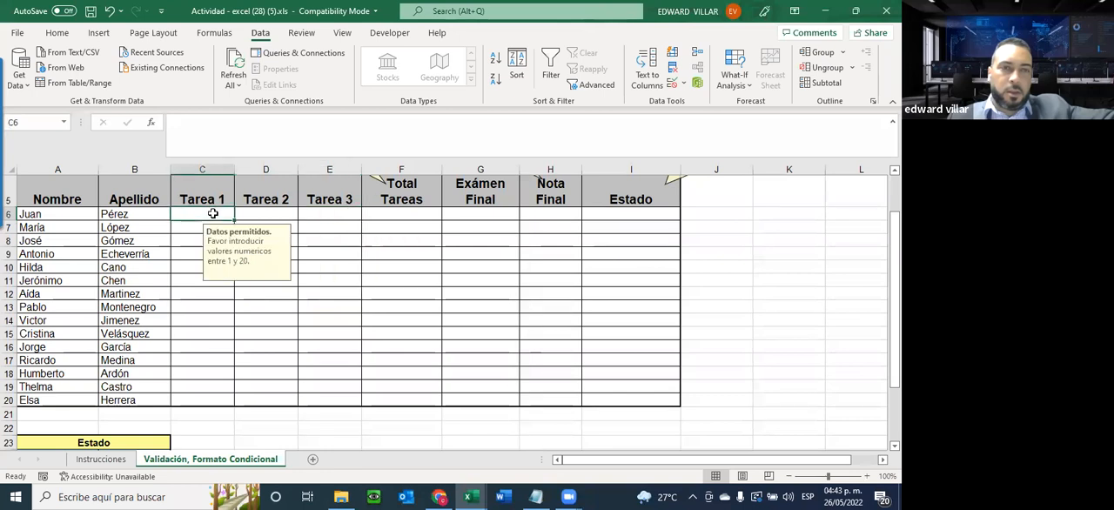
pyautogui.click(267, 211)
pyautogui.click(363, 211)
pyautogui.click(340, 211)
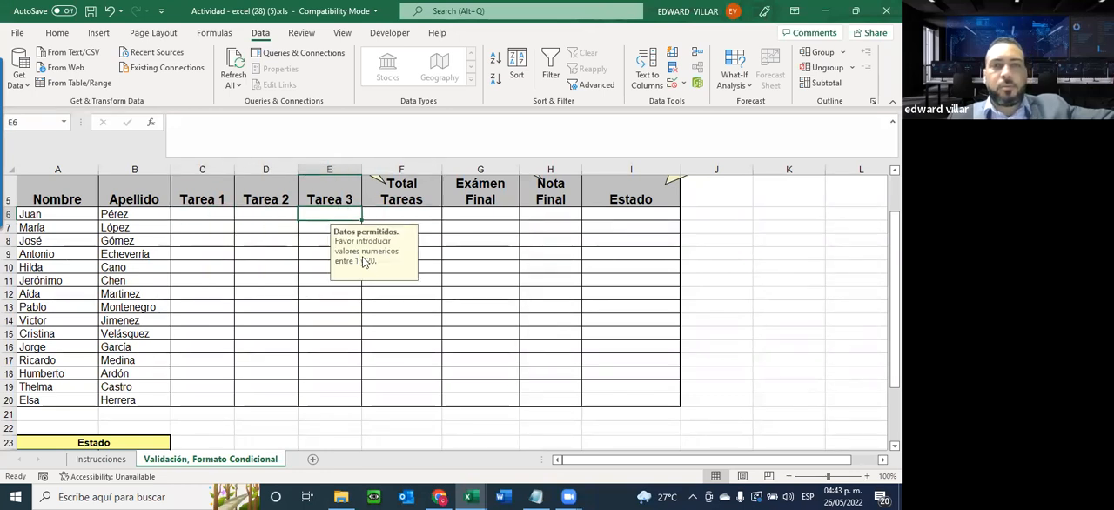
# Consult the Instrucciones sheet for the rule on the Total Tareas column and return to the Validación, Formato Condicional sheet
pyautogui.scroll(2, 365, 263)
pyautogui.click(411, 256)
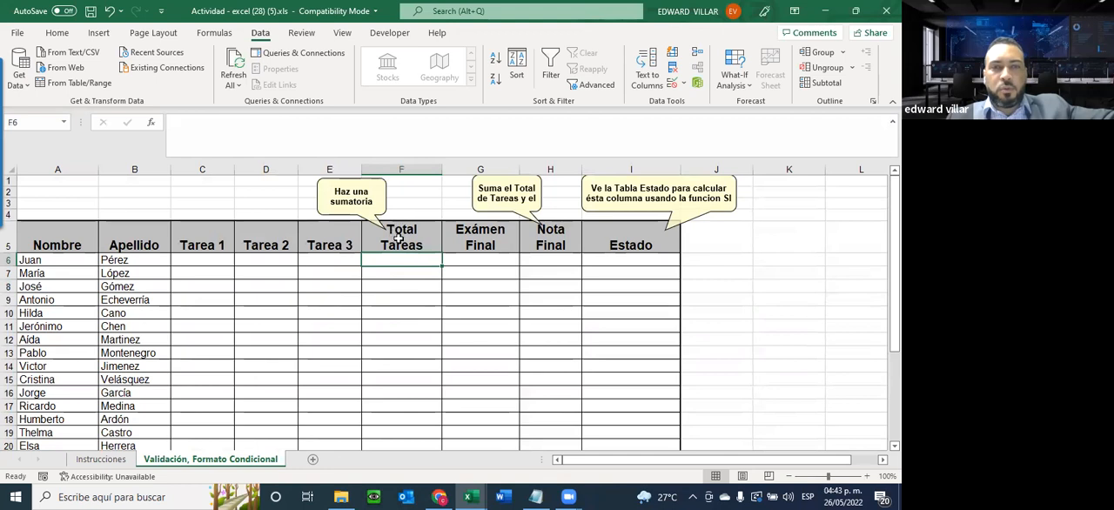
pyautogui.click(102, 458)
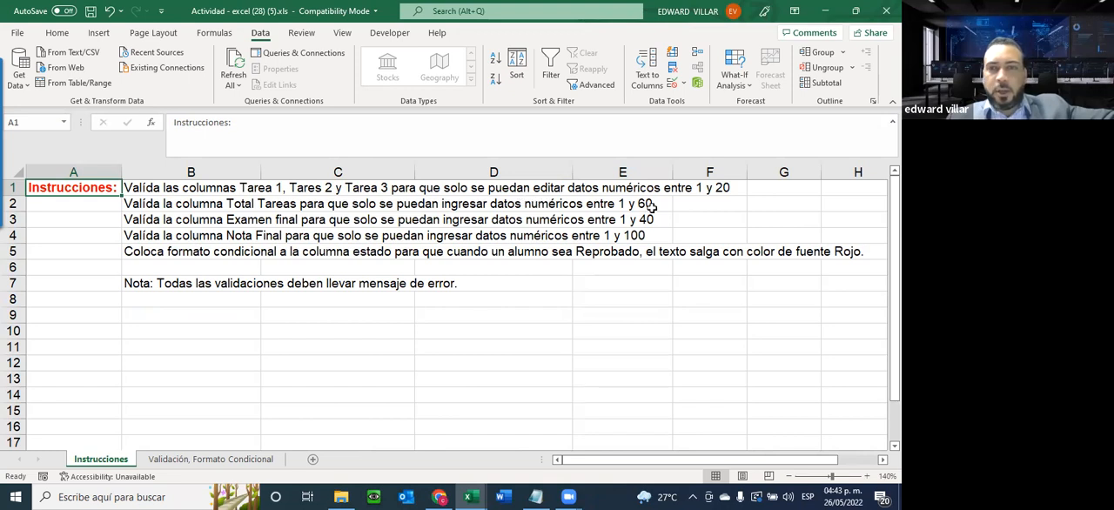
pyautogui.click(186, 458)
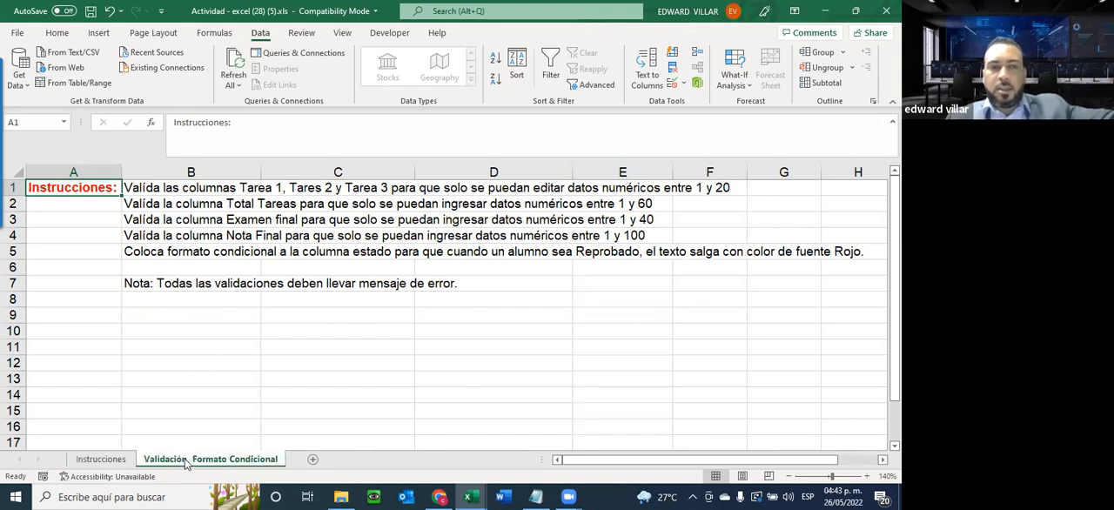
pyautogui.moveTo(201, 260); pyautogui.dragTo(397, 256)
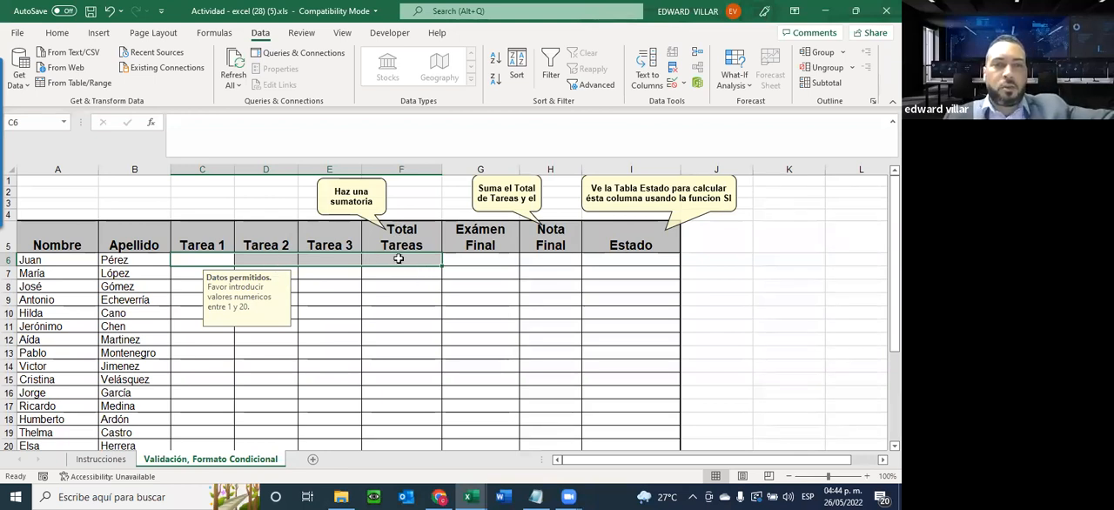
pyautogui.click(17, 32)
pyautogui.click(57, 33)
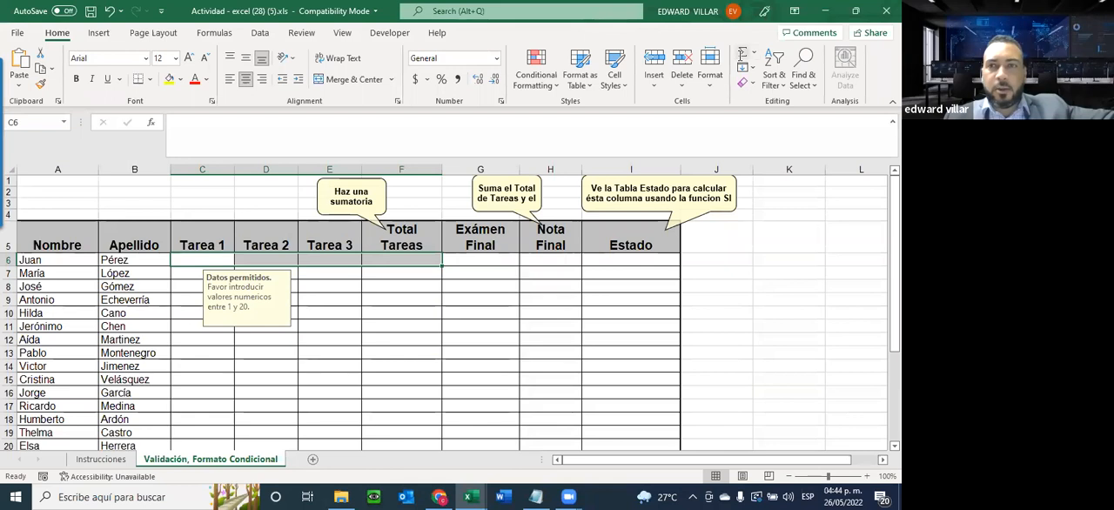
pyautogui.click(743, 52)
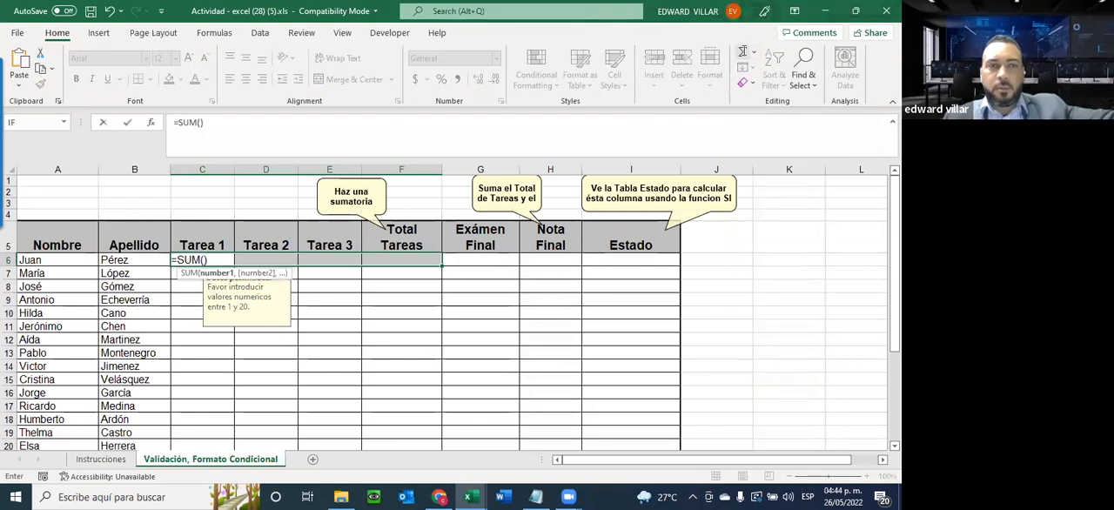
pyautogui.press('Escape')
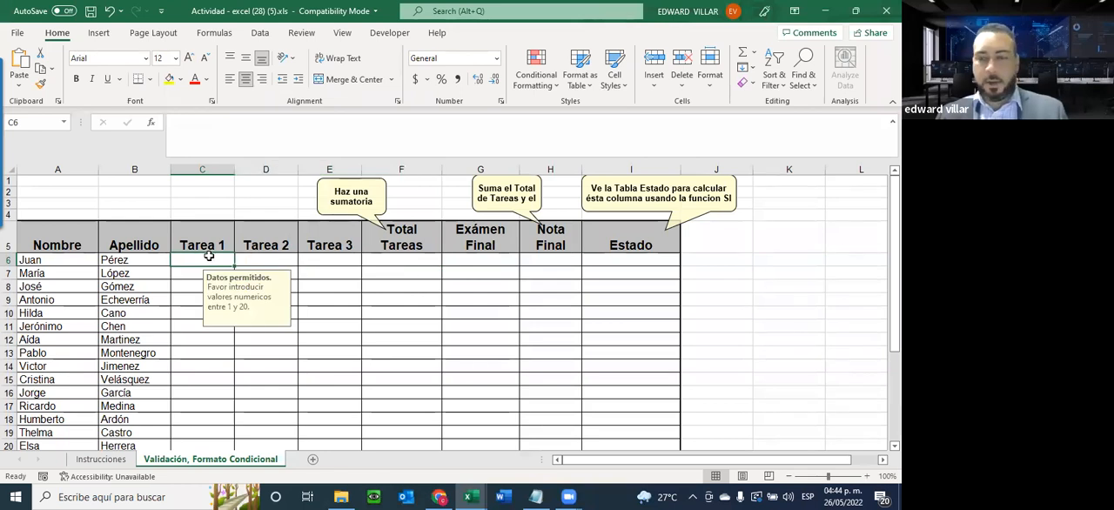
# Enter the grades 10, 5 and 15 in the Tarea 1, Tarea 2 and Tarea 3 cells of row 6
pyautogui.write('10')
pyautogui.press('Tab')
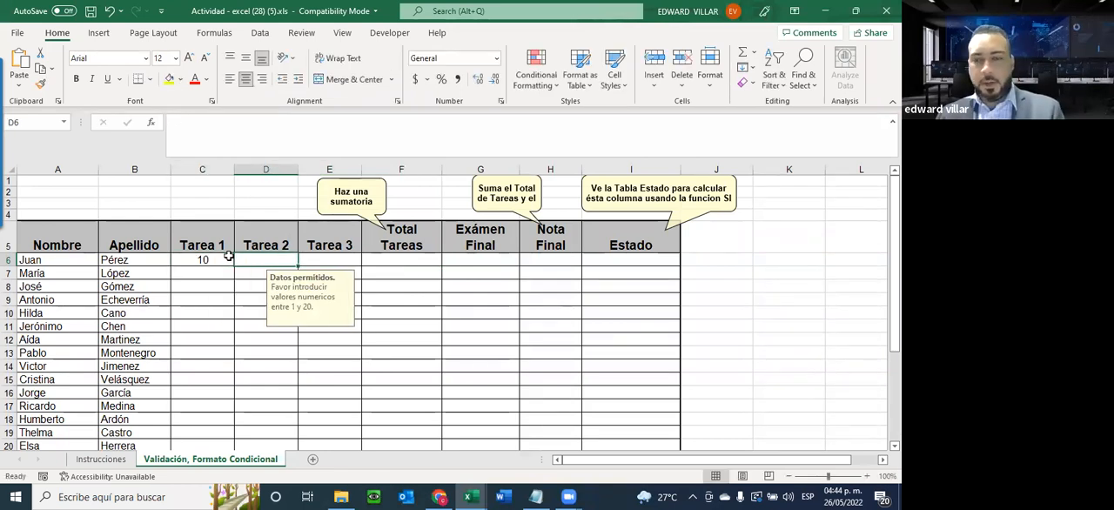
pyautogui.write('5')
pyautogui.press('Tab')
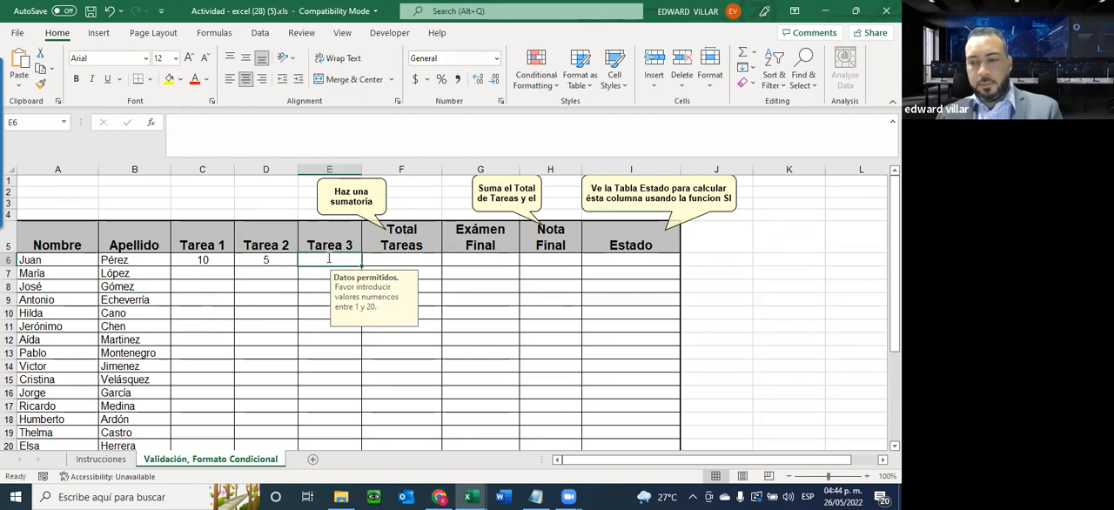
pyautogui.write('15')
pyautogui.press('Return')
# Change the row 6 grades to 18 for Tarea 1 and 19 for Tarea 2
pyautogui.click(209, 260)
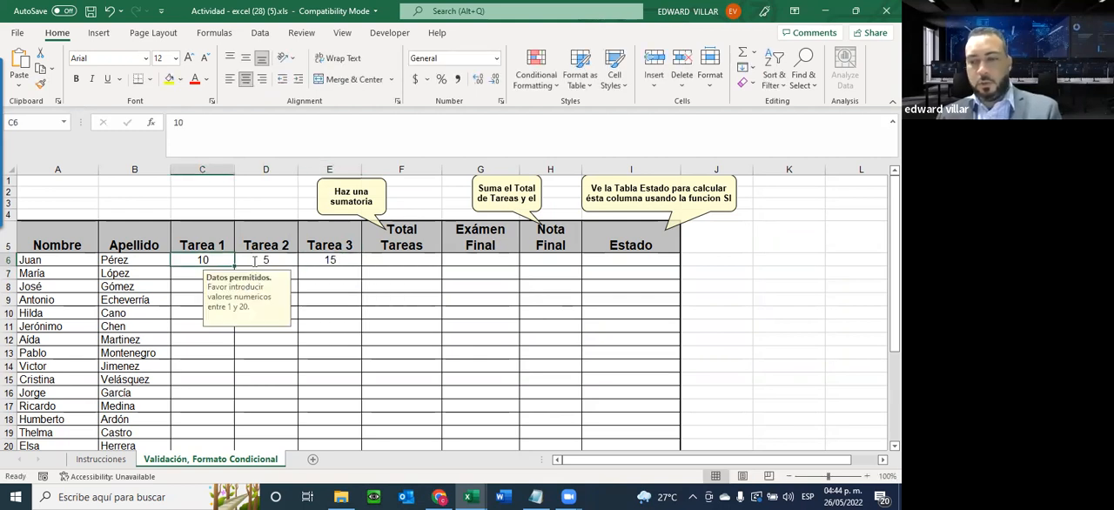
pyautogui.write('18')
pyautogui.click(278, 255)
pyautogui.write('19')
pyautogui.press('Return')
# Sum the three task grades C6:E6 into the Total Tareas cell F6 with AutoSum
pyautogui.moveTo(184, 261); pyautogui.dragTo(335, 253)
pyautogui.hotkey('alt', '=')
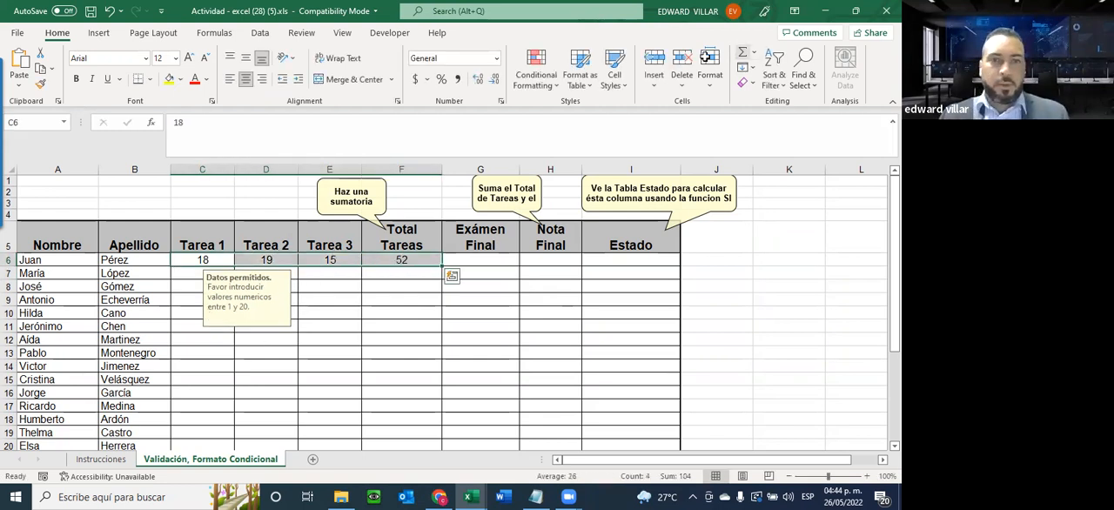
pyautogui.click(373, 258)
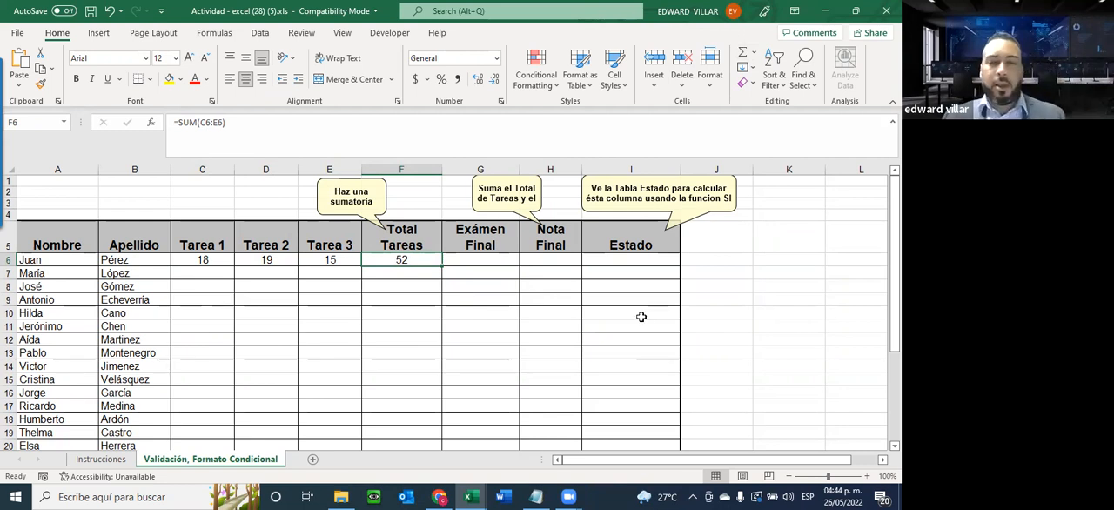
# Select the Exámen Final cells G6:G20 and look up their permitted range on the Instrucciones sheet
pyautogui.click(469, 256)
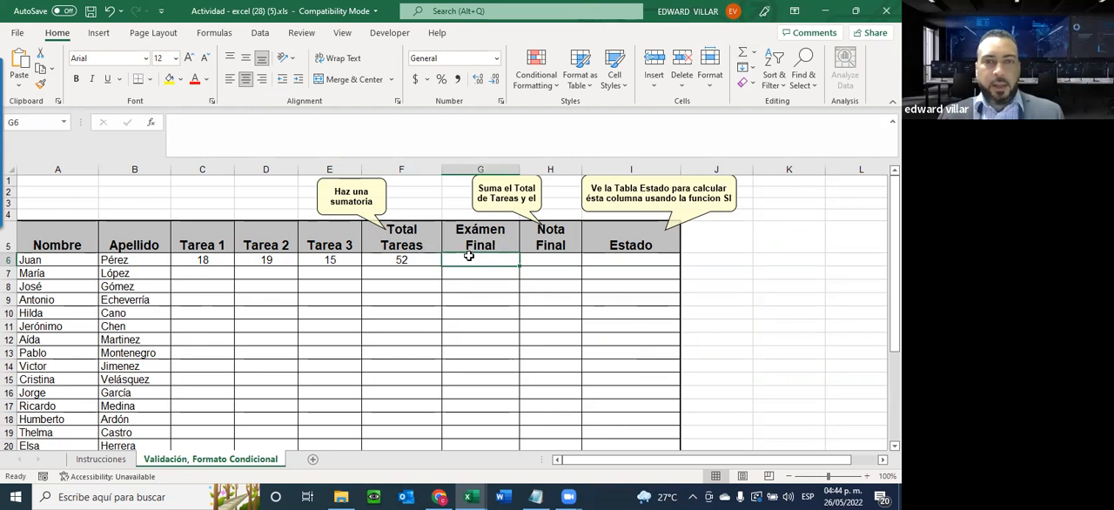
pyautogui.moveTo(468, 257); pyautogui.dragTo(451, 429)
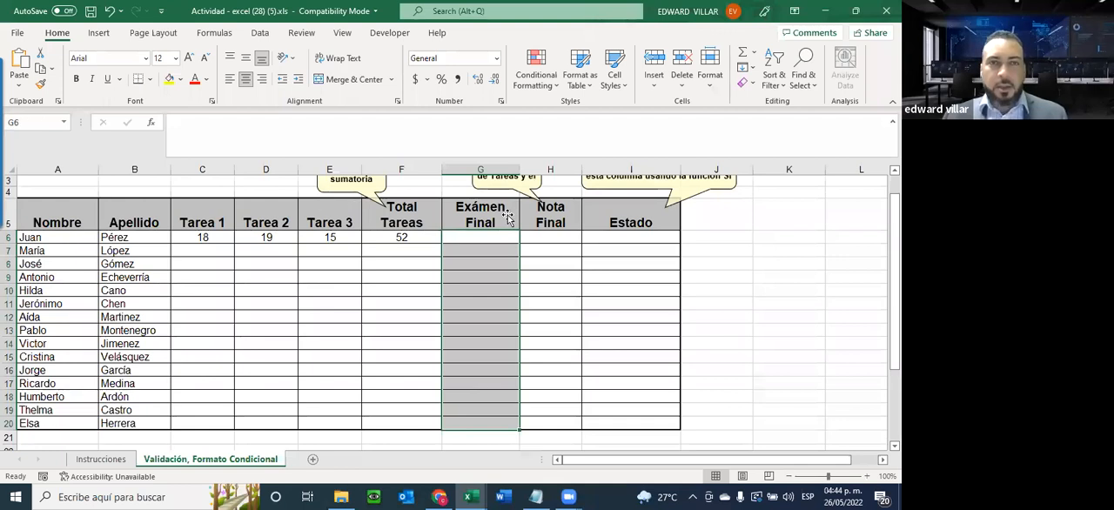
pyautogui.click(260, 34)
pyautogui.click(684, 83)
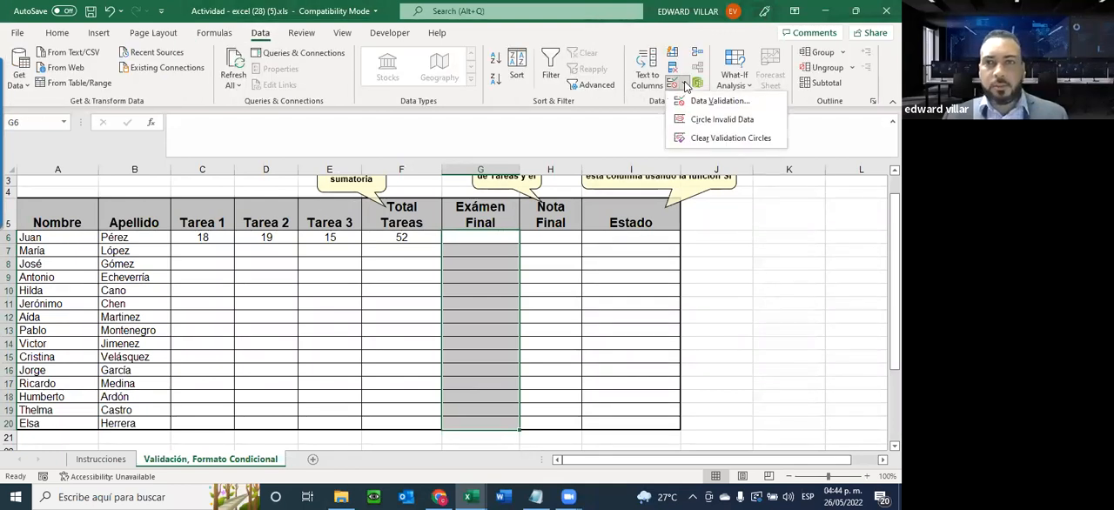
pyautogui.click(696, 102)
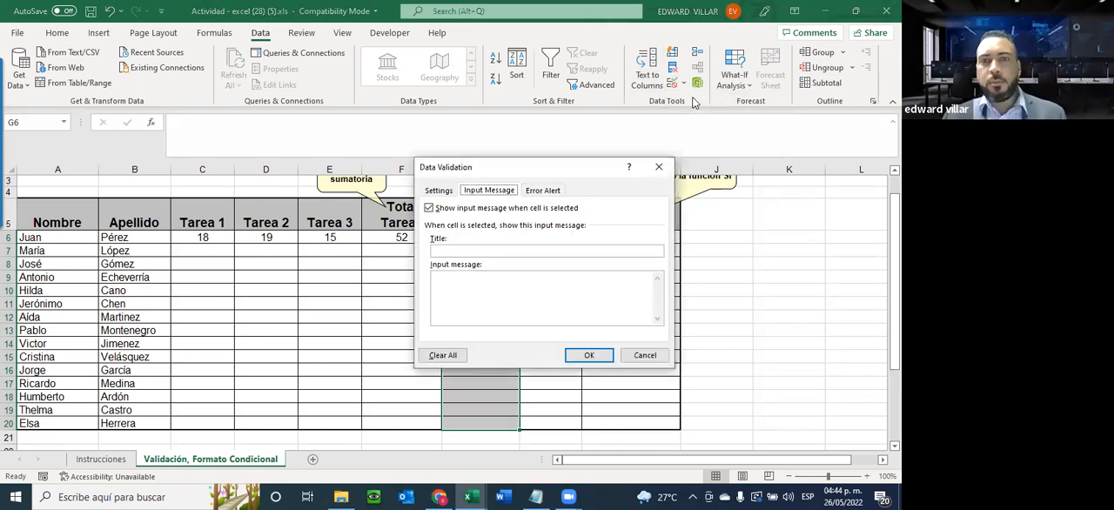
pyautogui.click(434, 190)
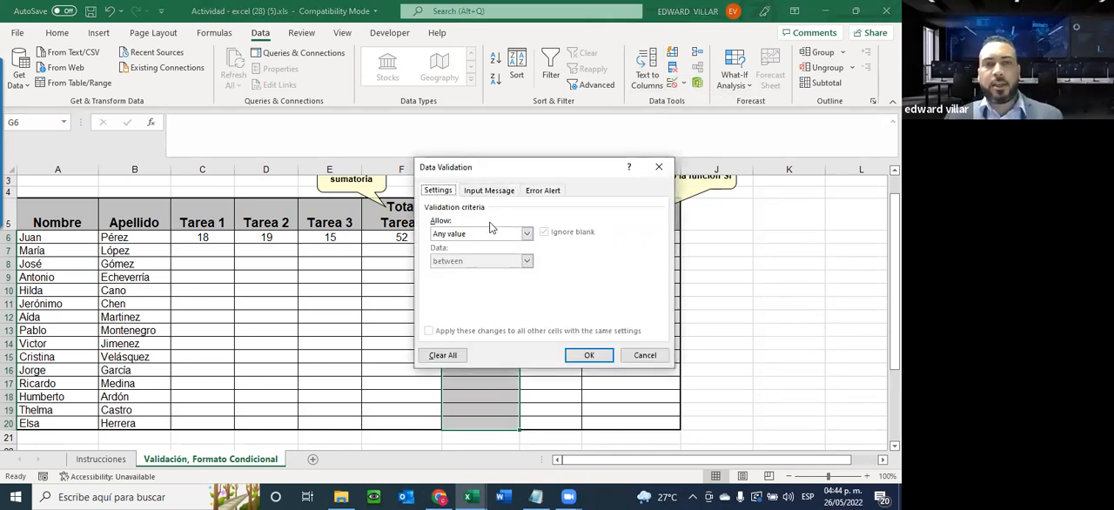
pyautogui.click(657, 168)
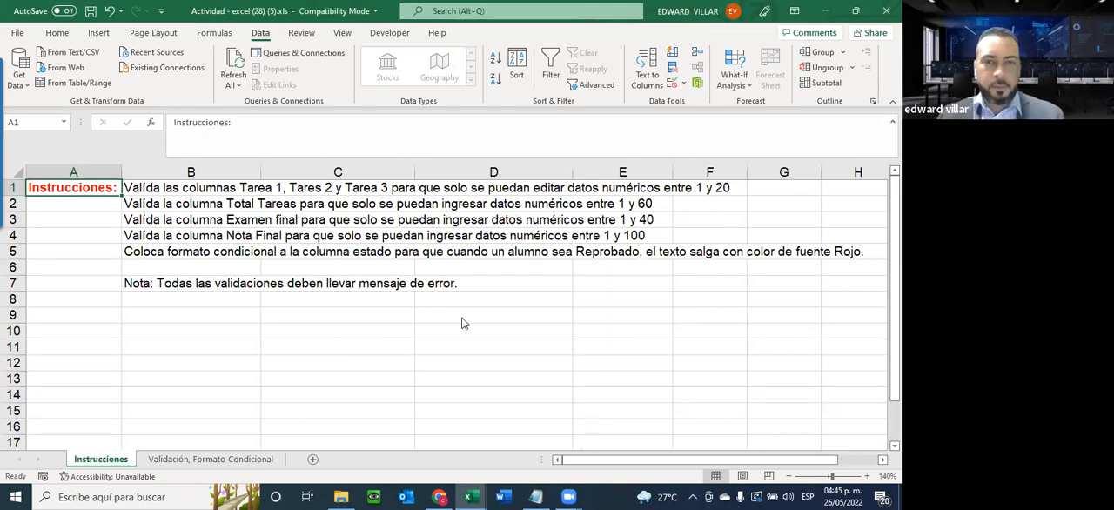
pyautogui.click(211, 459)
# Set data validation on G6:G20 to allow only whole numbers between 1 and 40
pyautogui.click(673, 83)
pyautogui.click(526, 234)
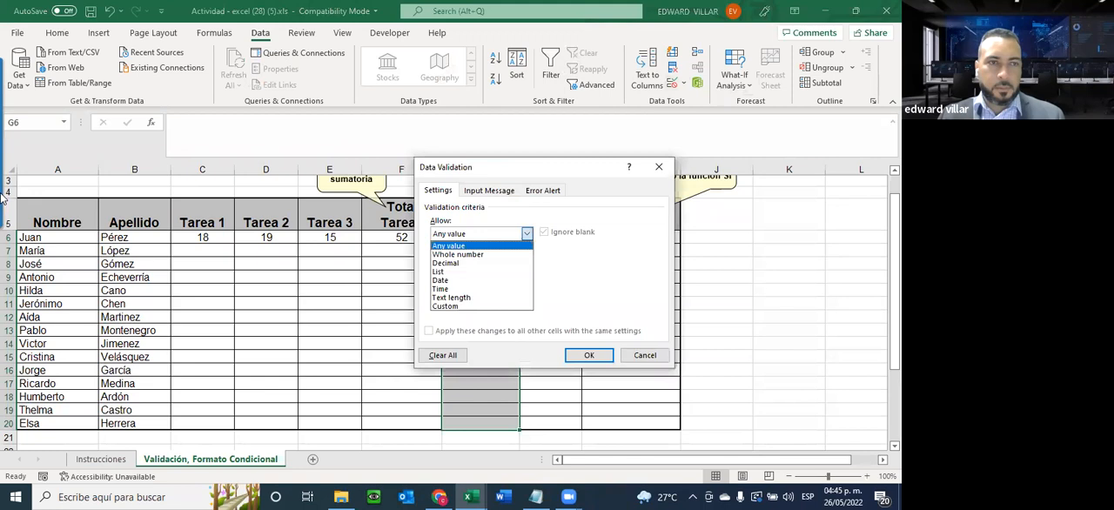
pyautogui.click(465, 253)
pyautogui.write('1')
pyautogui.press('Tab')
pyautogui.write('40')
# Fill the input message from the Notepad texts: title "Datos permitidos." and message "Favor introducir valores numericos entre 1 y 20."
pyautogui.hotkey('ctrl', 'Tab')
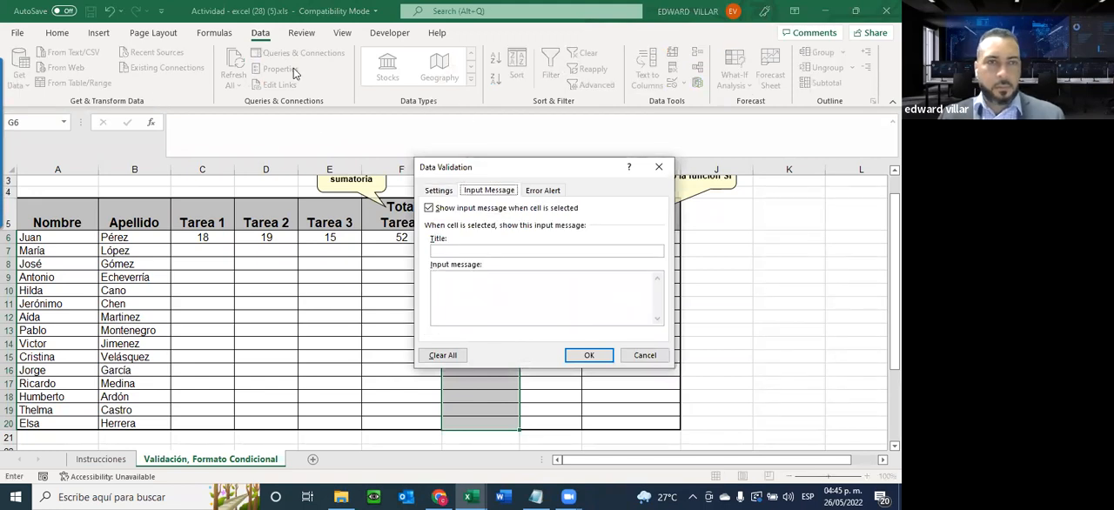
pyautogui.hotkey('alt', 'Tab')
pyautogui.moveTo(441, 270); pyautogui.dragTo(5, 209)
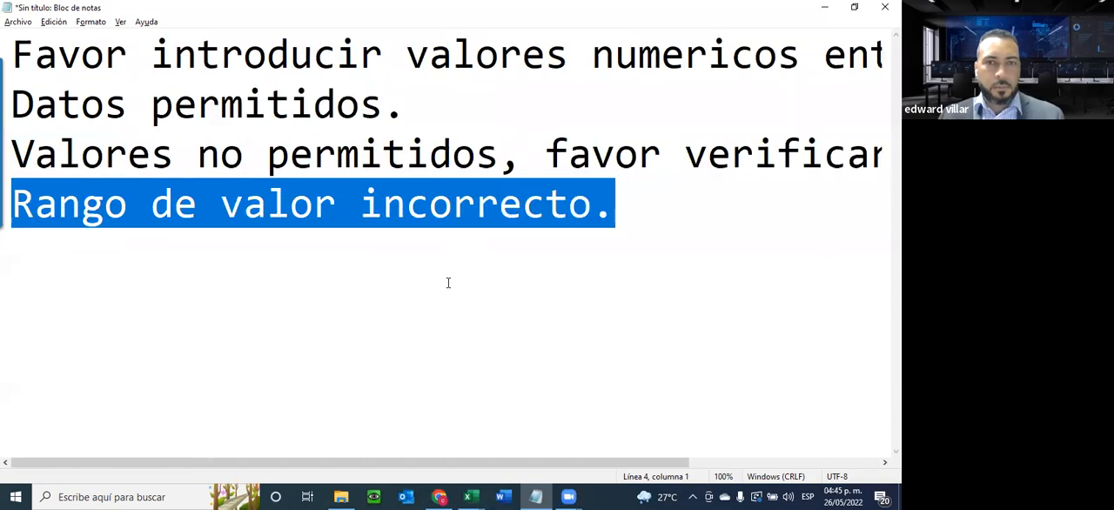
pyautogui.moveTo(407, 104); pyautogui.dragTo(12, 98)
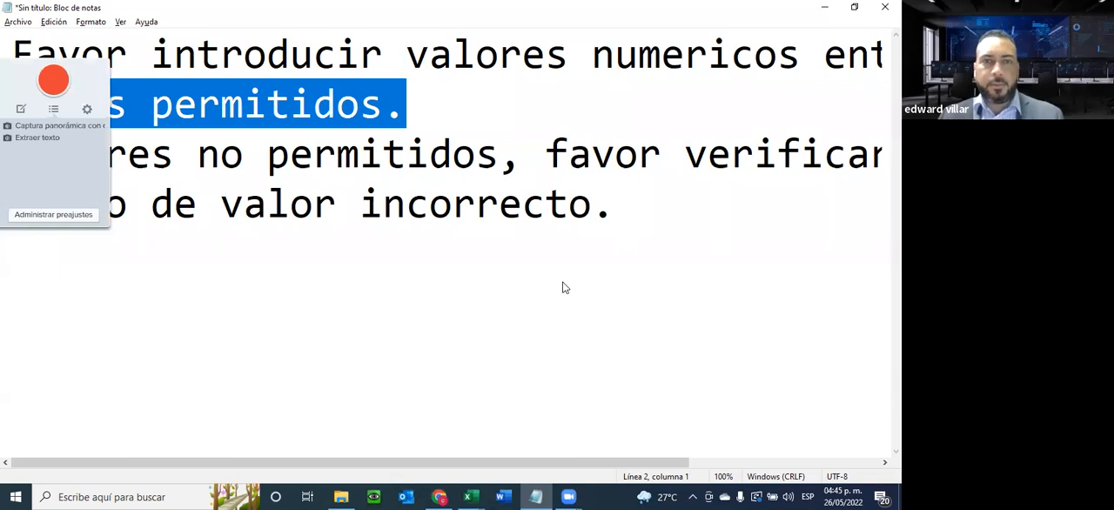
pyautogui.press('Up')
pyautogui.hotkey('shift', 'End')
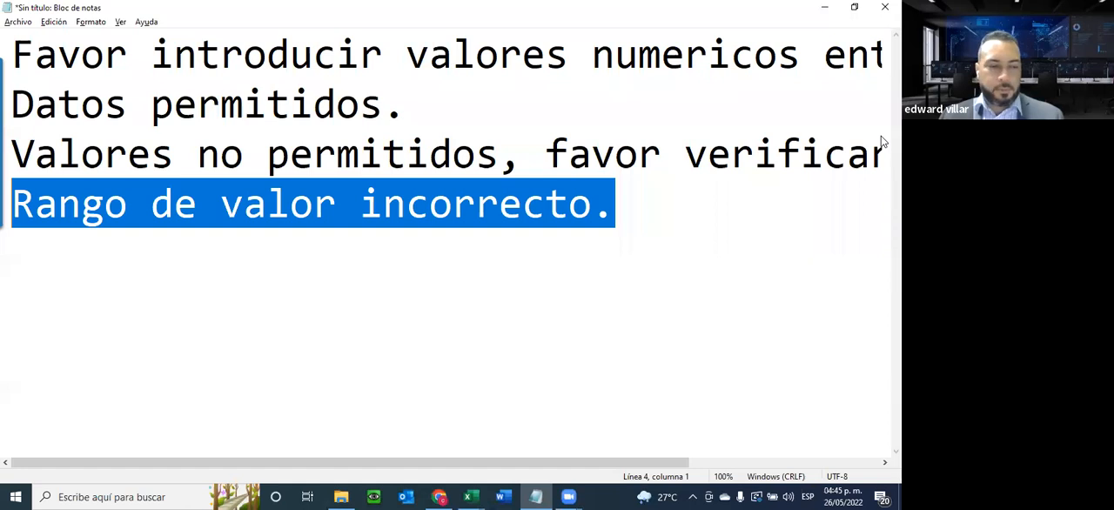
# Add a Warning error alert from the Notepad texts, titled "Rango de valor incorrecto." with message "Valores no permitidos, favor verificar.", and apply the validation
pyautogui.hotkey('alt', 'Tab')
pyautogui.hotkey('alt', 'Tab')
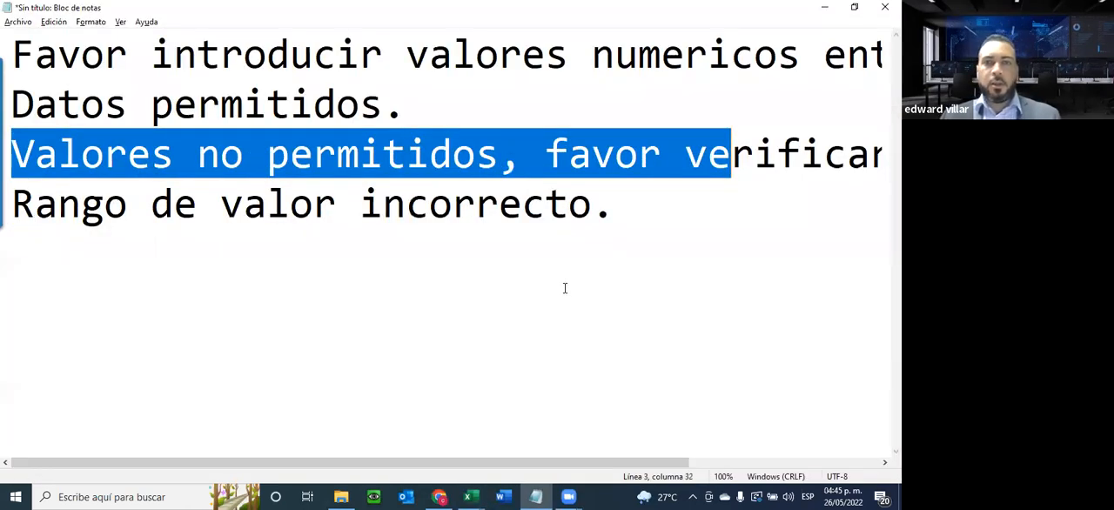
pyautogui.hotkey('shift', 'End')
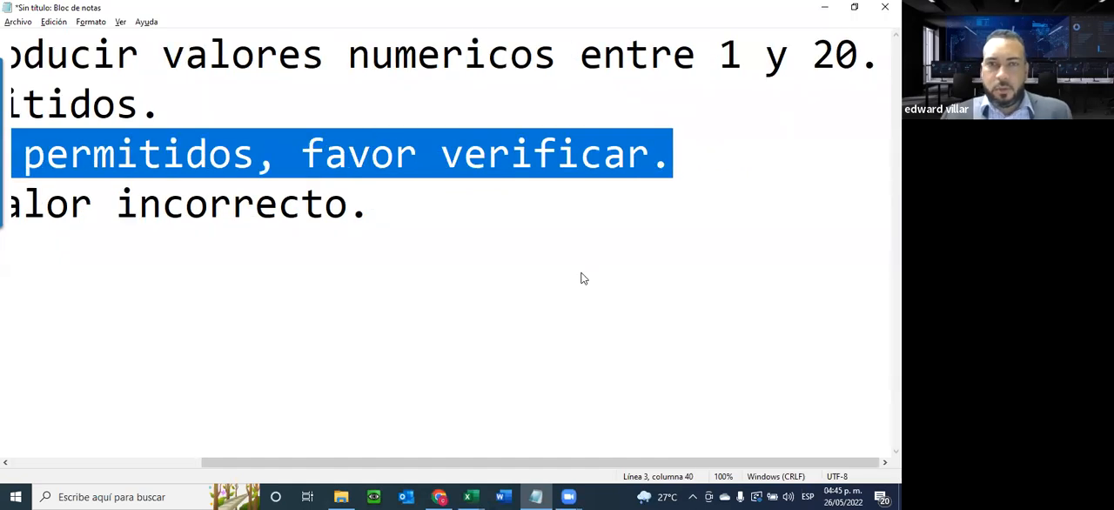
pyautogui.hotkey('alt', 'Tab')
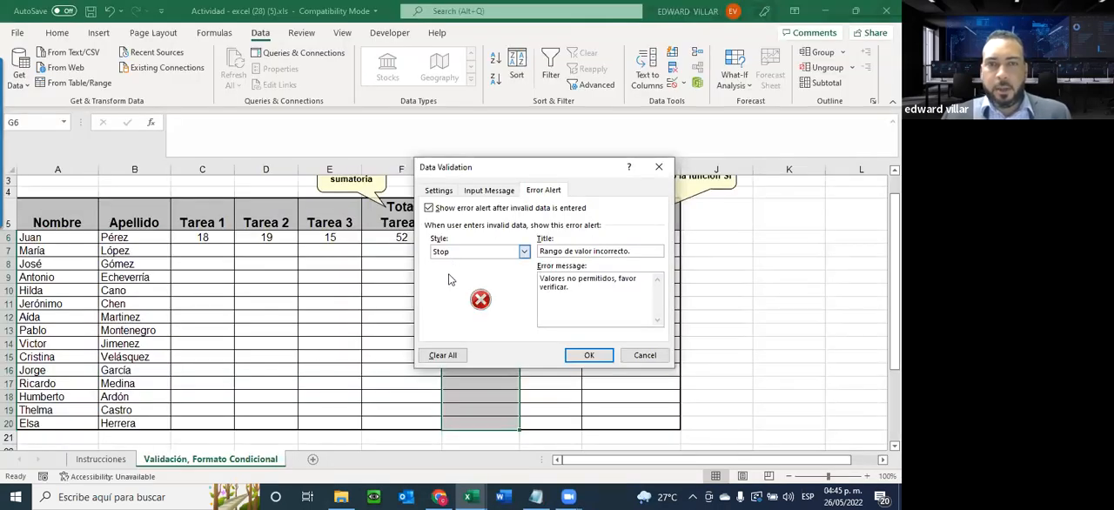
pyautogui.click(523, 252)
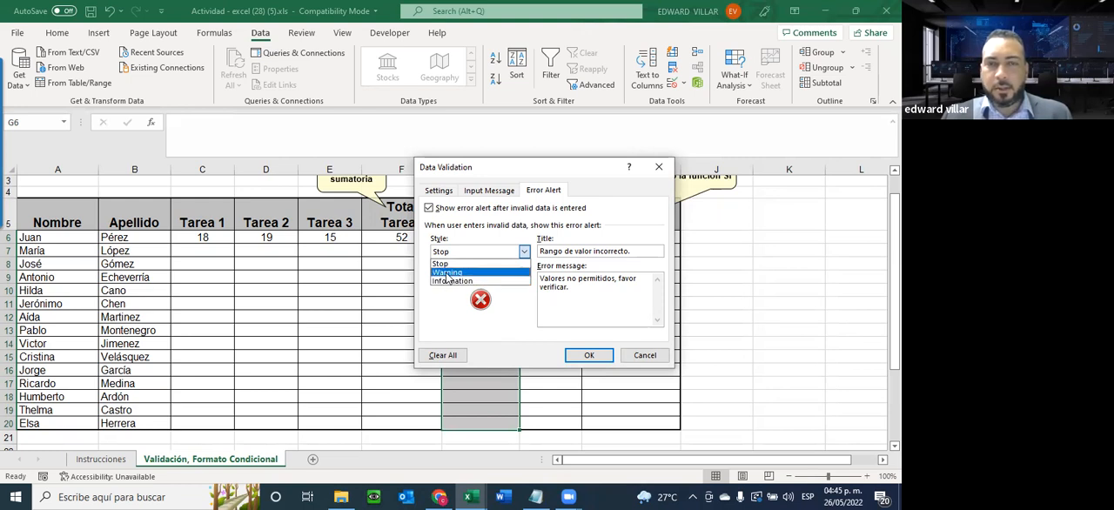
pyautogui.click(447, 273)
pyautogui.click(581, 355)
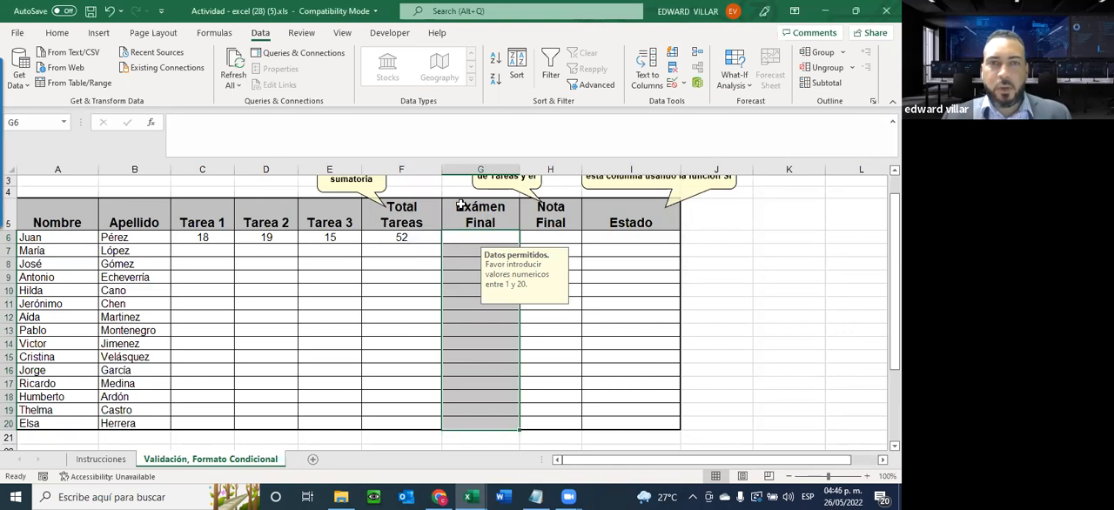
# Correct the input message of G6:G20 to read "Favor introducir valores numericos entre 1 y 40."
pyautogui.click(682, 84)
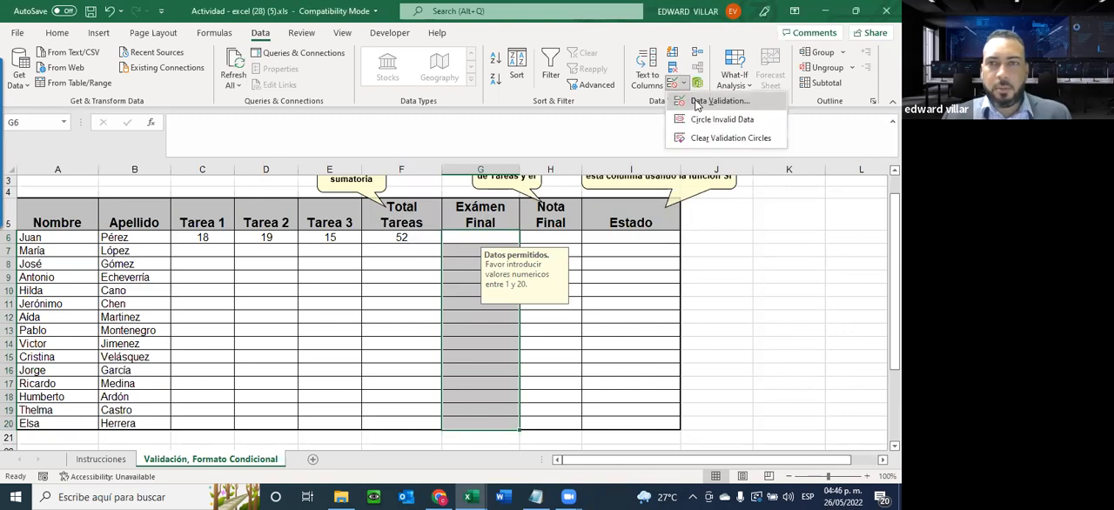
pyautogui.click(696, 102)
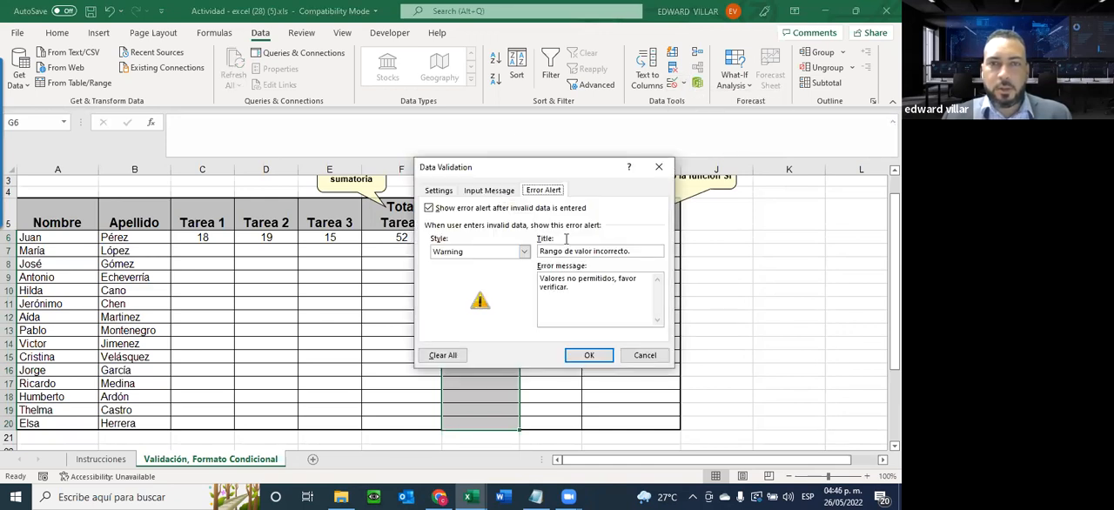
pyautogui.click(490, 191)
pyautogui.click(597, 284)
pyautogui.press('BackSpace')
pyautogui.press('BackSpace')
pyautogui.press('BackSpace')
pyautogui.write('40.')
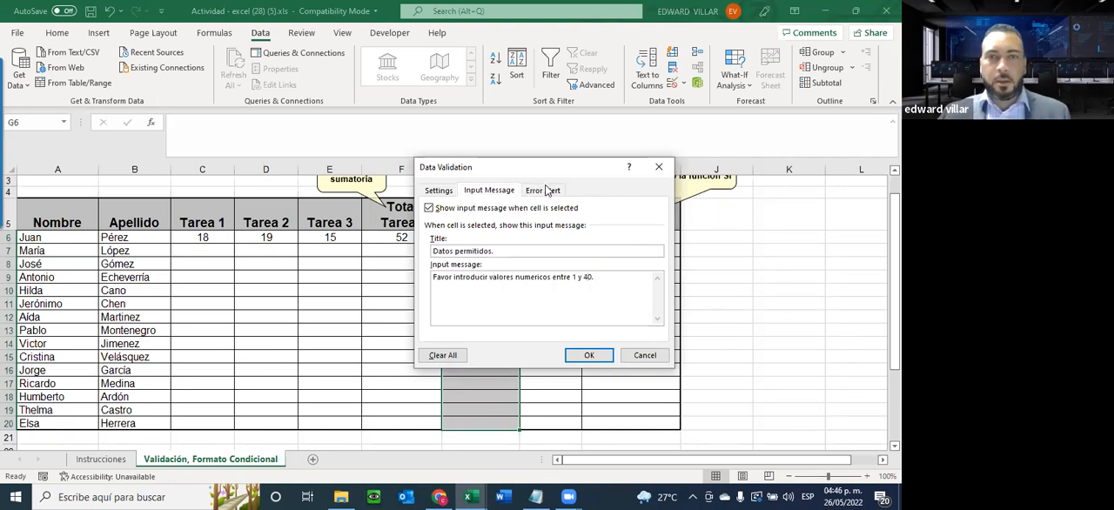
pyautogui.click(582, 354)
# Enter 40 as the Exámen Final grade in G8
pyautogui.click(491, 263)
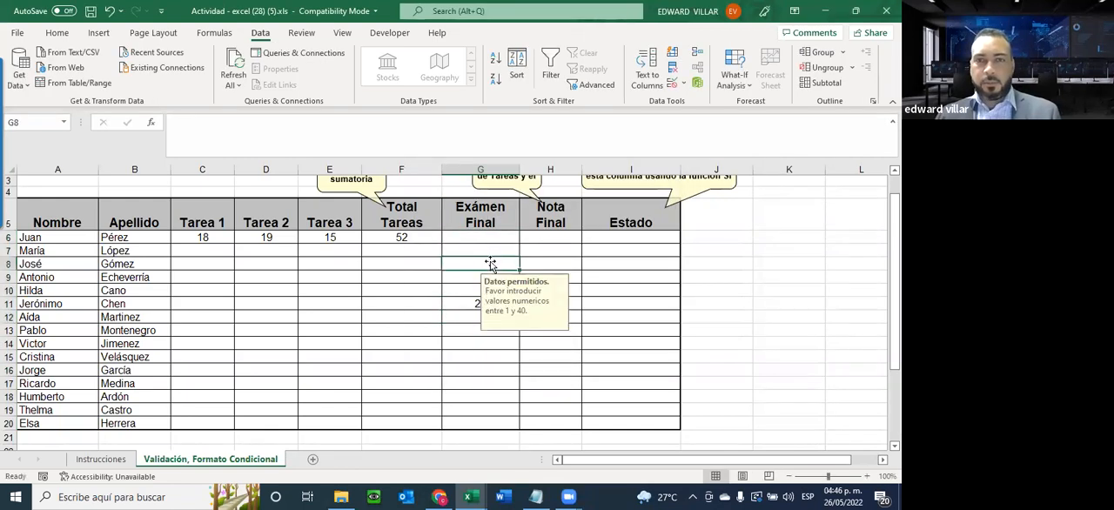
pyautogui.write('40')
pyautogui.press('Return')
# Test the Warning alert by trying to enter 41 in G7, declining to continue and cancelling the entry, twice
pyautogui.click(481, 253)
pyautogui.write('4')
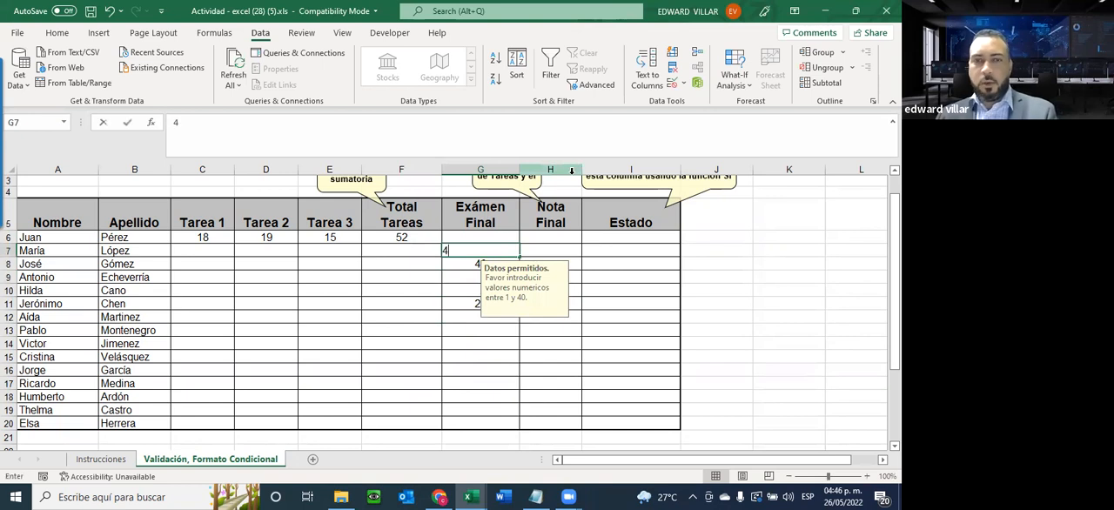
pyautogui.write('1')
pyautogui.press('Return')
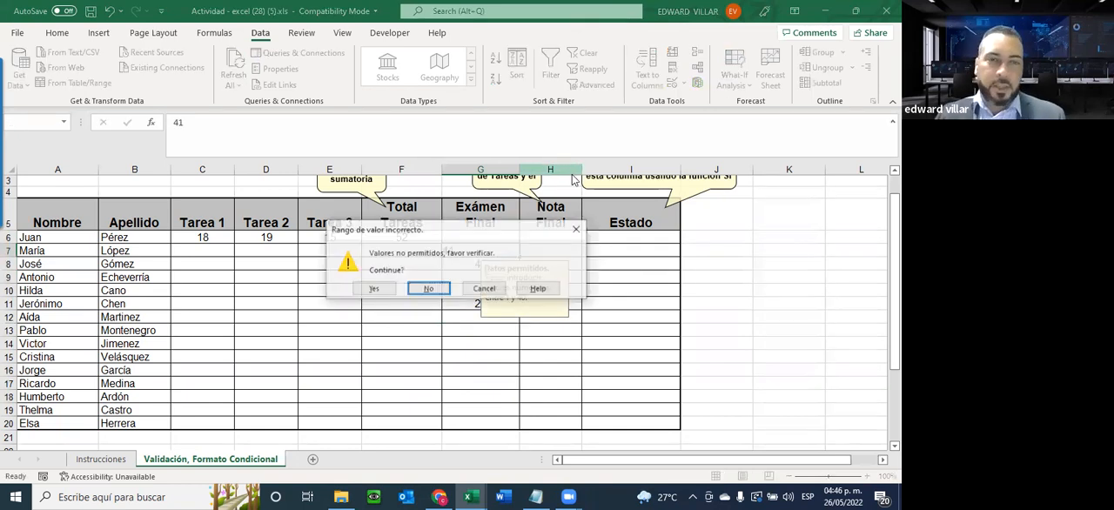
pyautogui.click(428, 288)
pyautogui.press('Return')
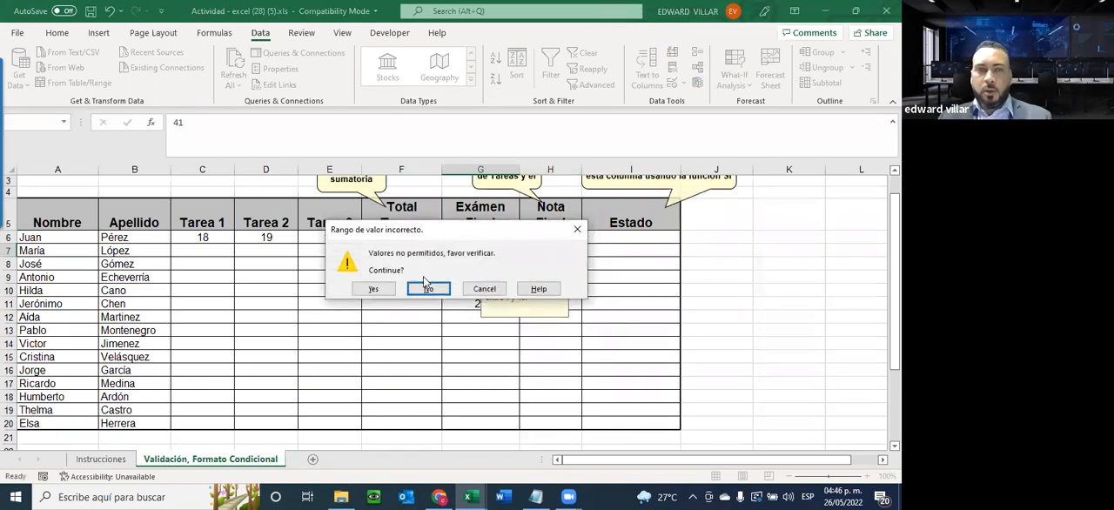
pyautogui.click(481, 289)
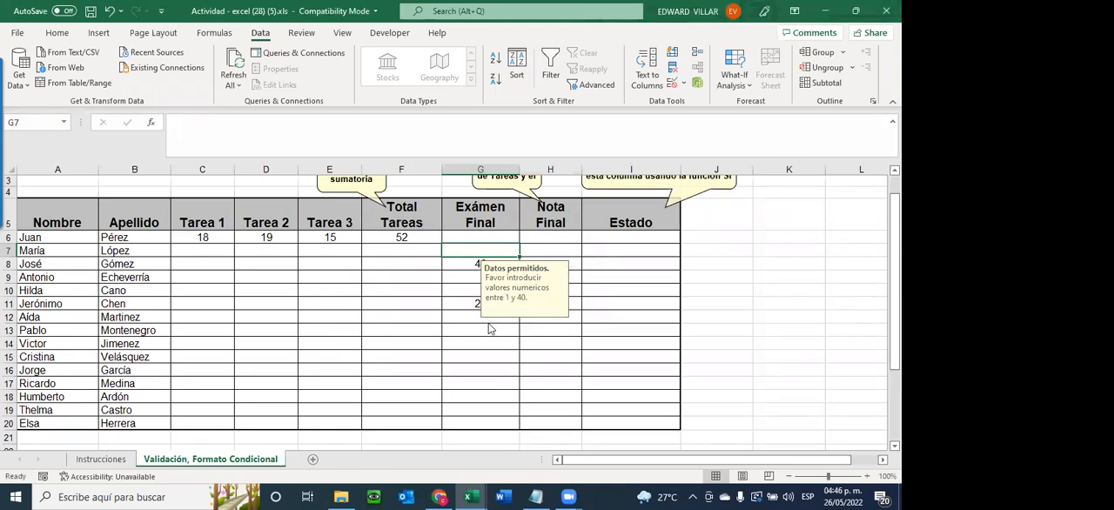
pyautogui.write('41')
pyautogui.press('Return')
pyautogui.click(421, 287)
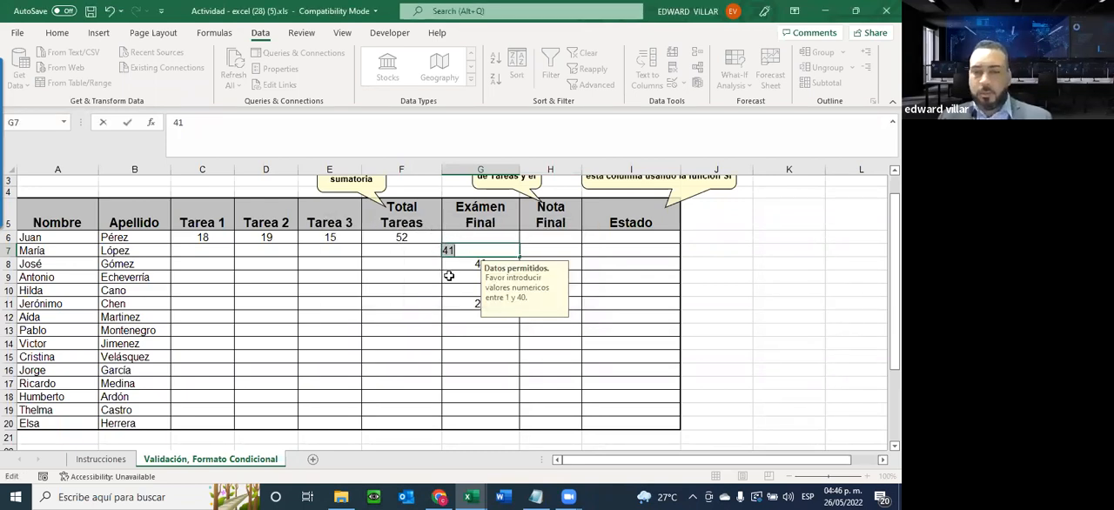
pyautogui.press('Return')
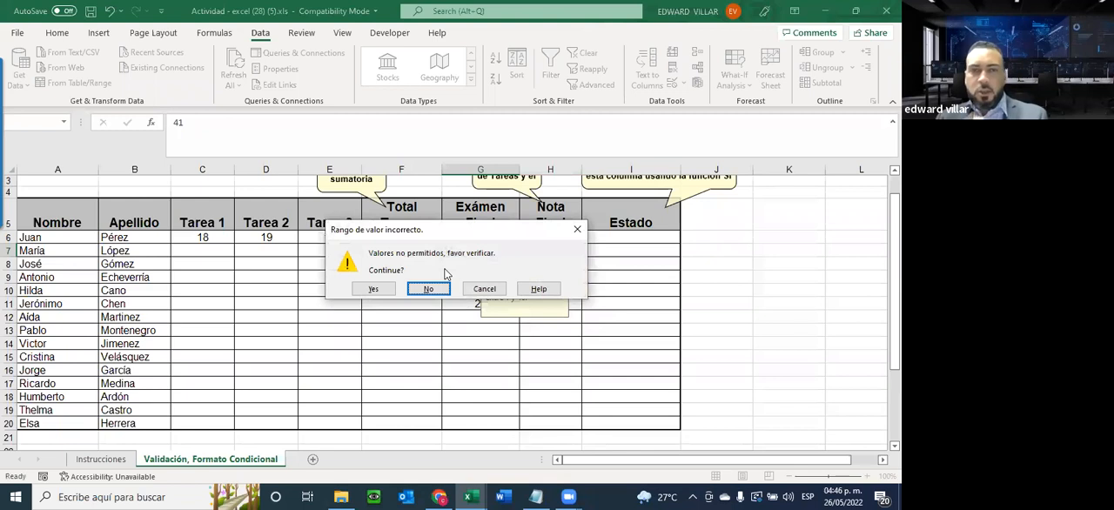
pyautogui.click(472, 286)
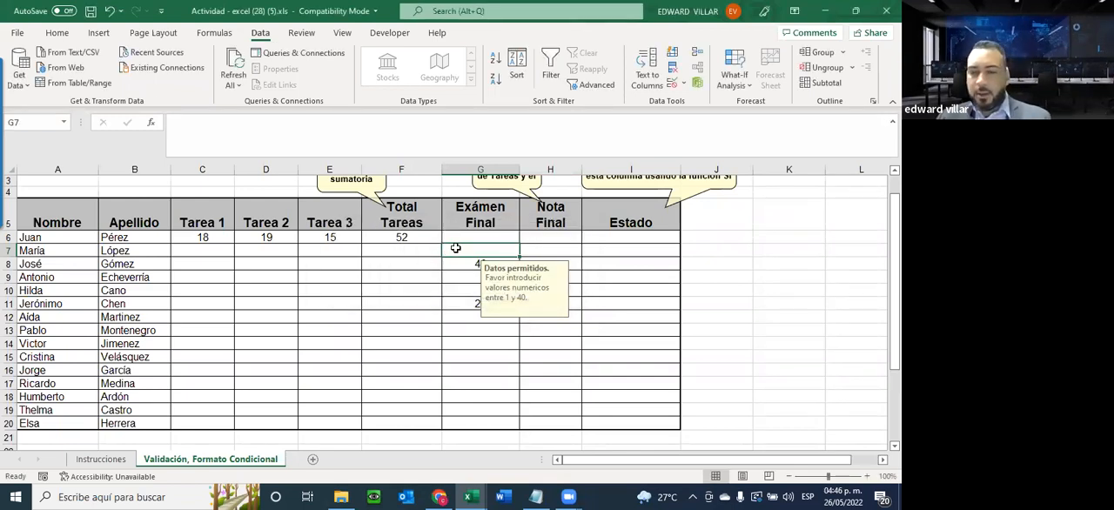
# Enter 41 in G7, accepting the value despite the warning, and clear the cell again
pyautogui.write('41')
pyautogui.press('Return')
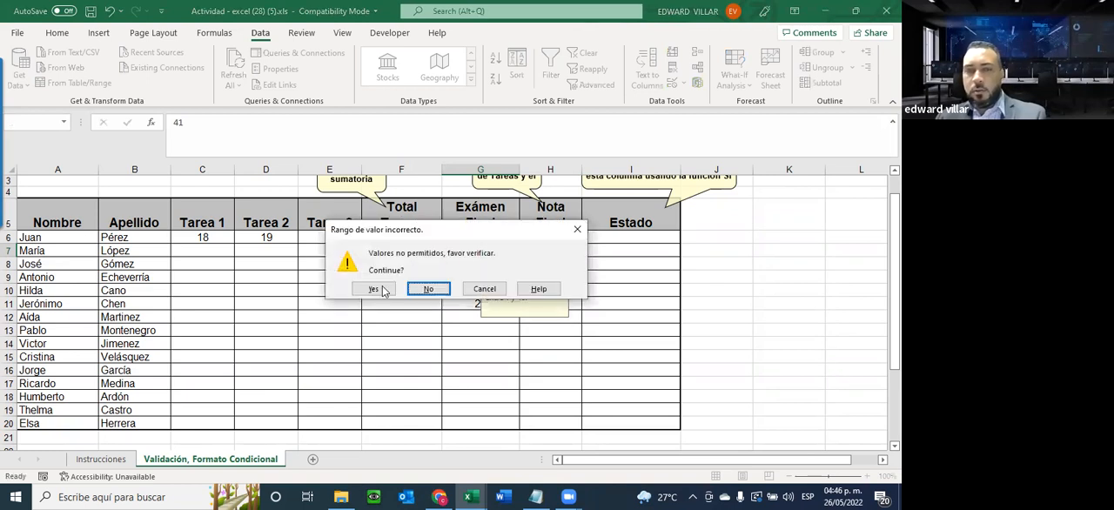
pyautogui.click(373, 289)
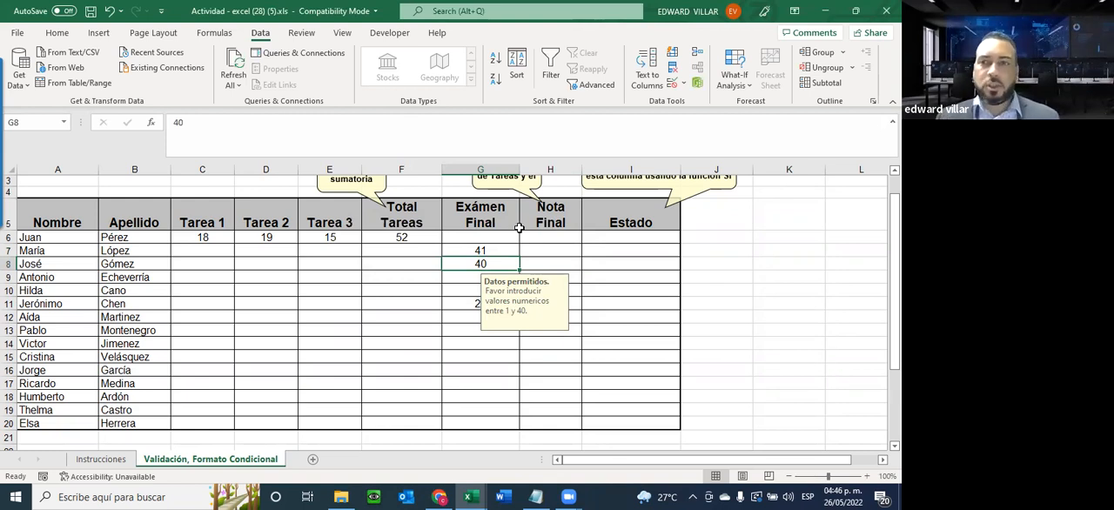
pyautogui.click(497, 235)
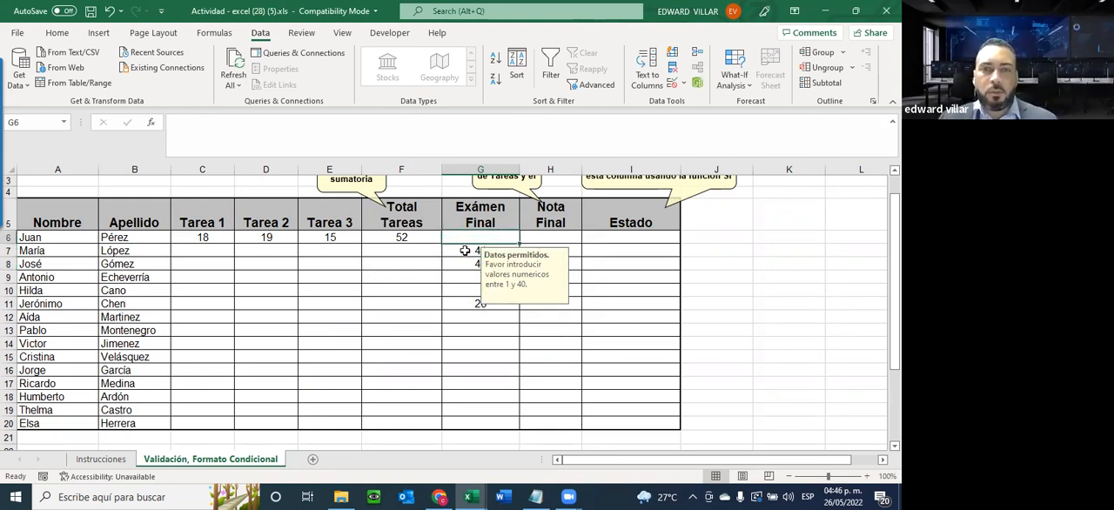
pyautogui.click(465, 251)
pyautogui.press('Delete')
# Change the error alert style of the data validation on G6:G20 to Stop
pyautogui.moveTo(476, 236); pyautogui.dragTo(467, 422)
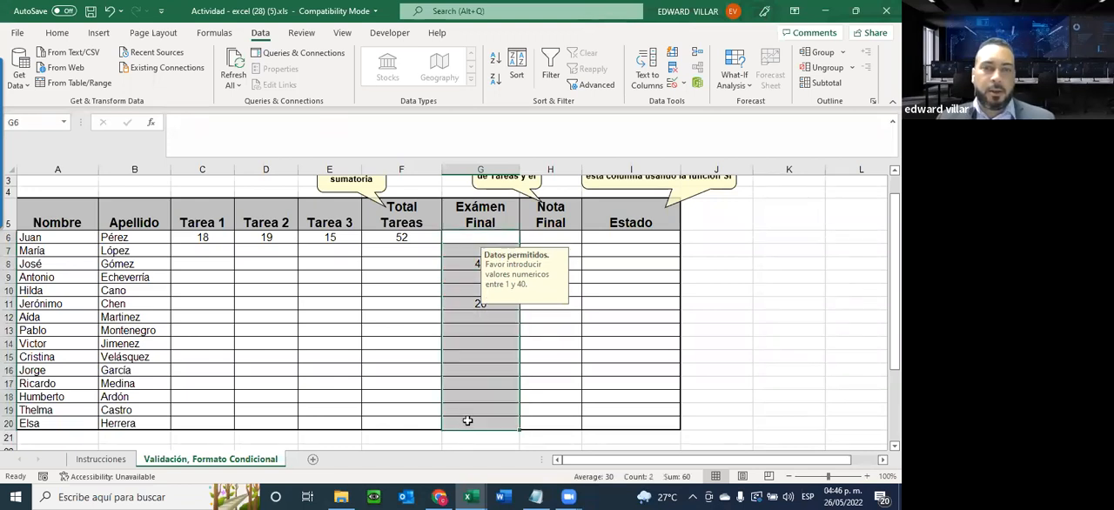
pyautogui.click(683, 83)
pyautogui.click(689, 102)
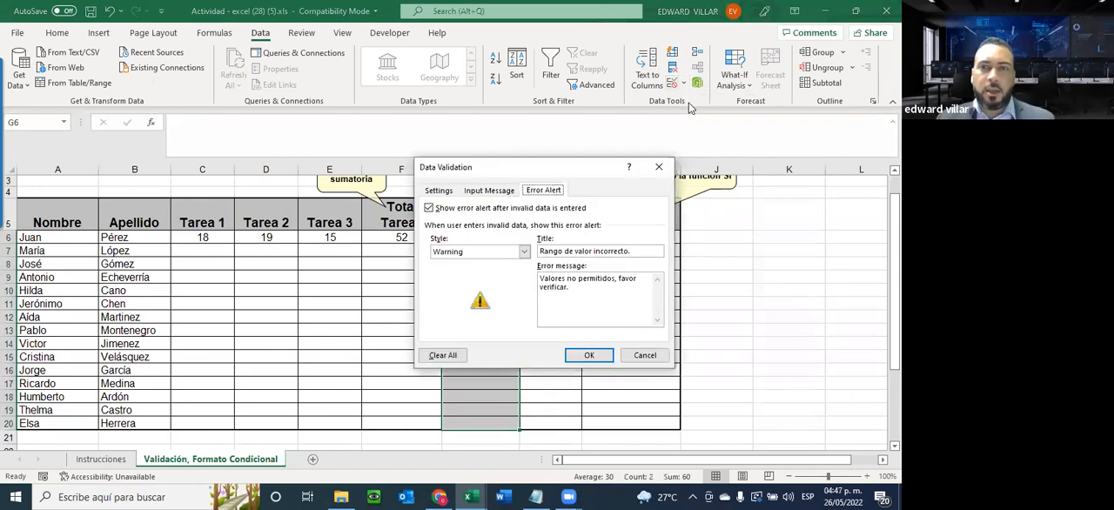
pyautogui.click(523, 252)
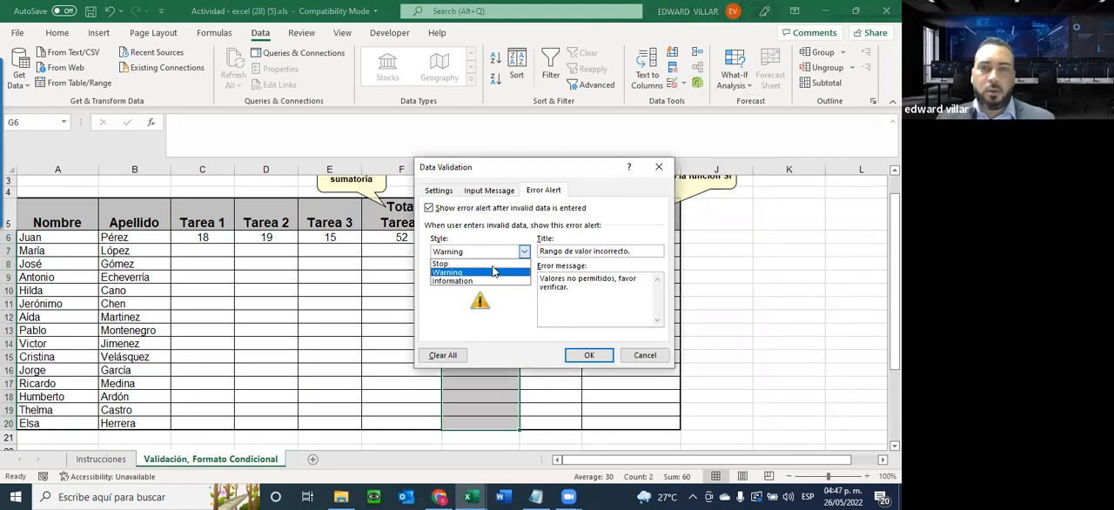
pyautogui.click(470, 266)
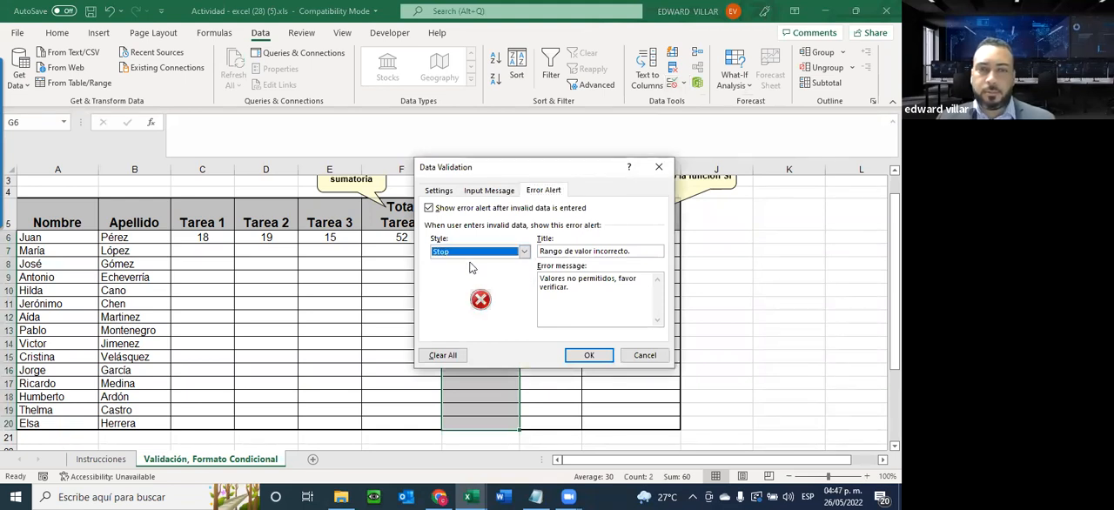
pyautogui.click(587, 355)
# Try 41 in G6 against the Stop alert, cancel it, and enter 40 in the cell instead
pyautogui.click(452, 238)
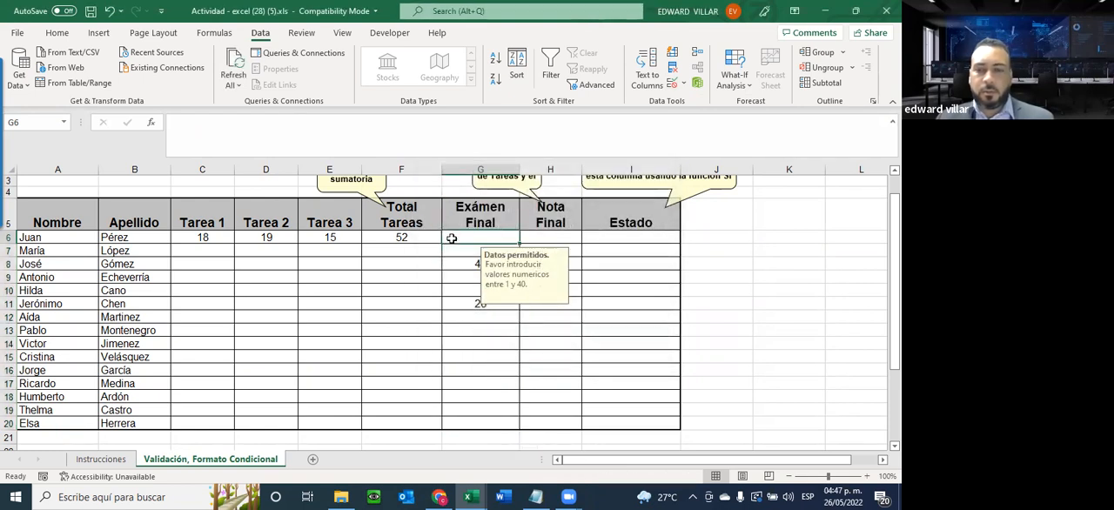
pyautogui.write('40')
pyautogui.press('BackSpace')
pyautogui.write('1')
pyautogui.press('Return')
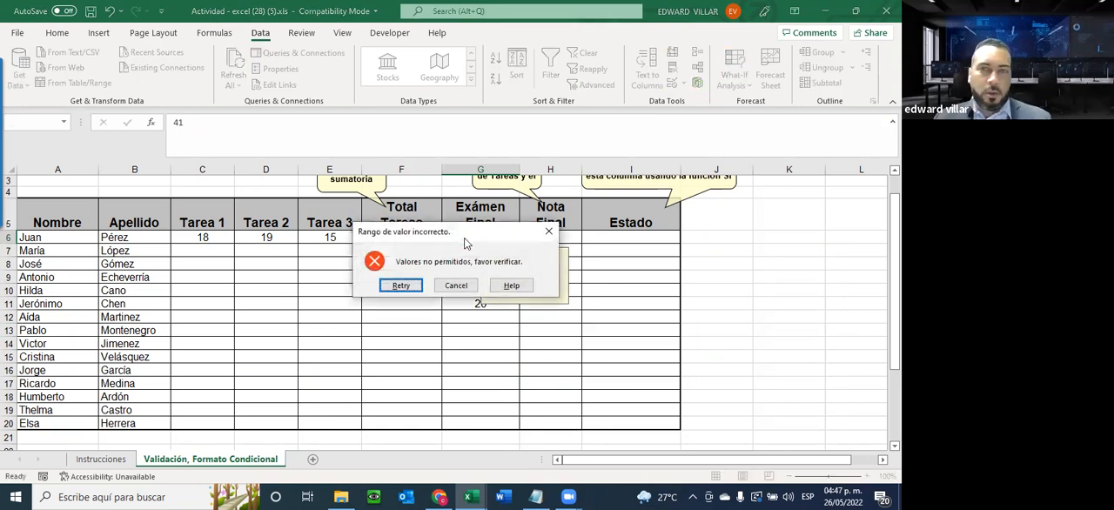
pyautogui.click(446, 289)
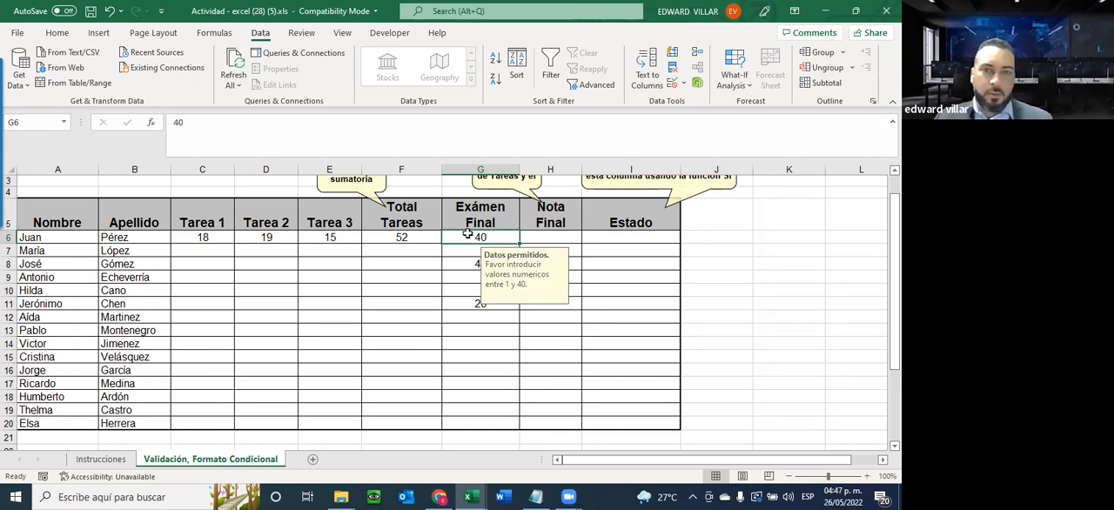
# Try to replace the G6 grade with 41, retry the same value once, and cancel the entry
pyautogui.write('41')
pyautogui.press('Return')
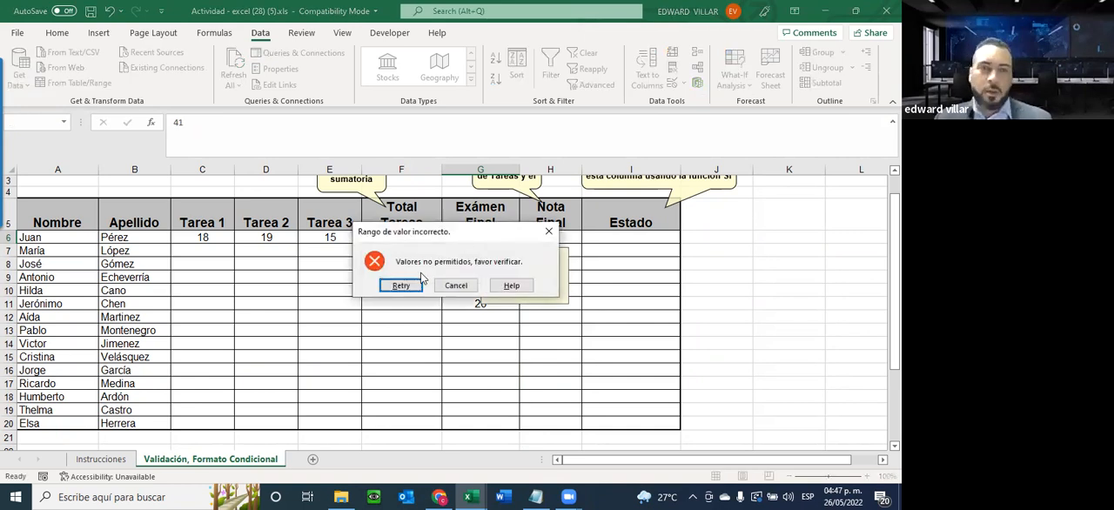
pyautogui.click(402, 285)
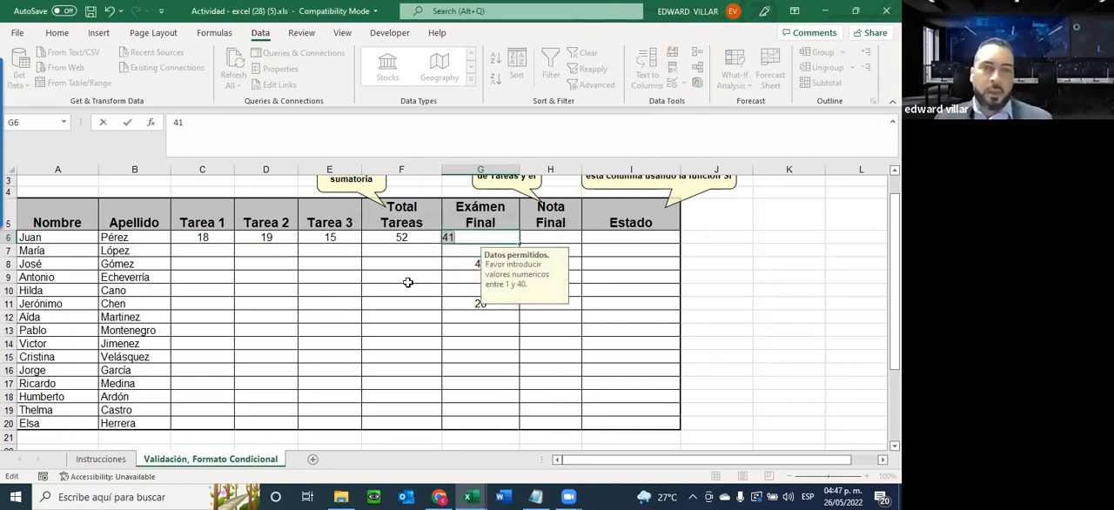
pyautogui.press('Return')
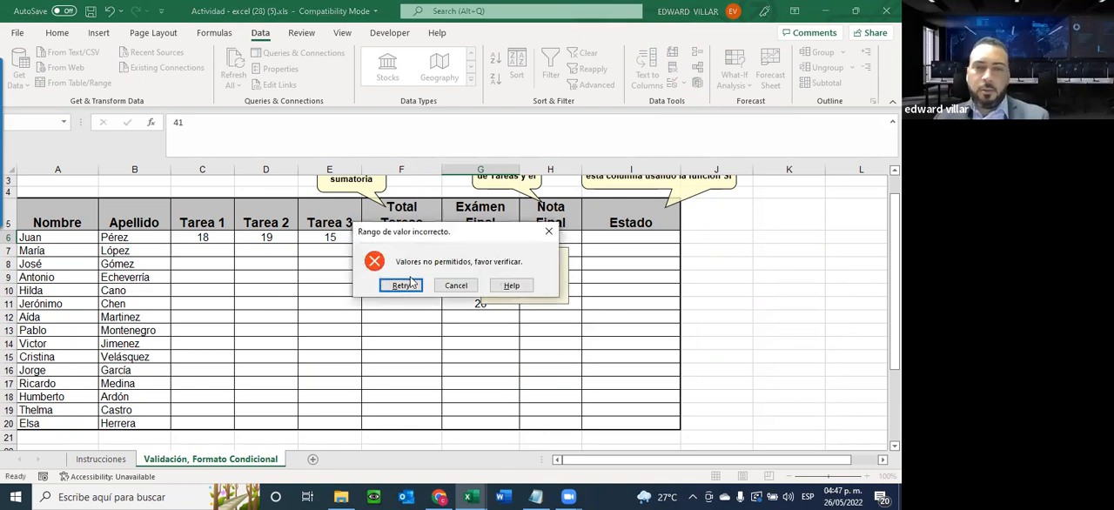
pyautogui.click(464, 293)
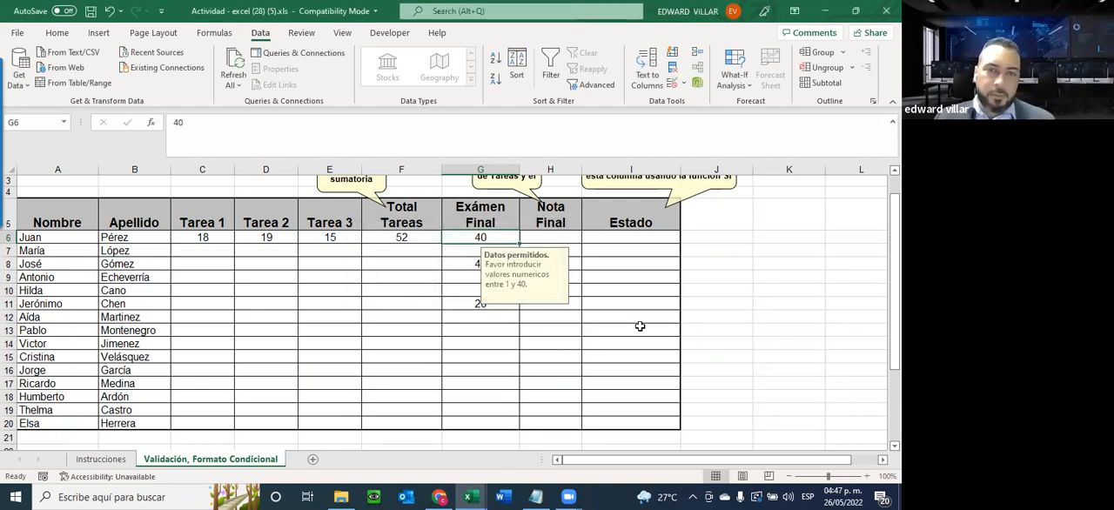
pyautogui.click(516, 360)
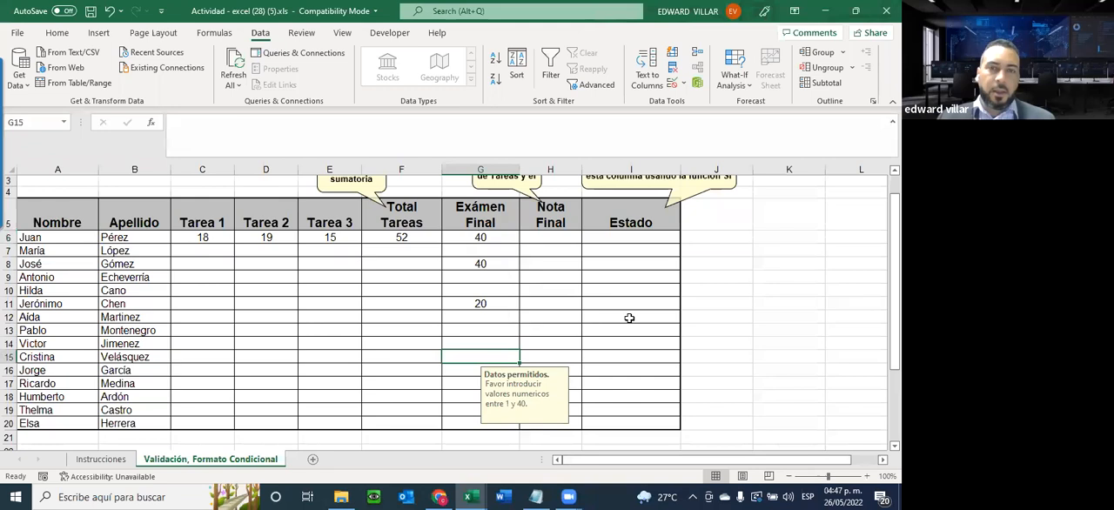
# Sum the task total and final exam grade of row 6 into the Nota Final cell H6 using AutoSum
pyautogui.moveTo(407, 237); pyautogui.dragTo(558, 239)
pyautogui.moveTo(557, 238); pyautogui.dragTo(557, 238)
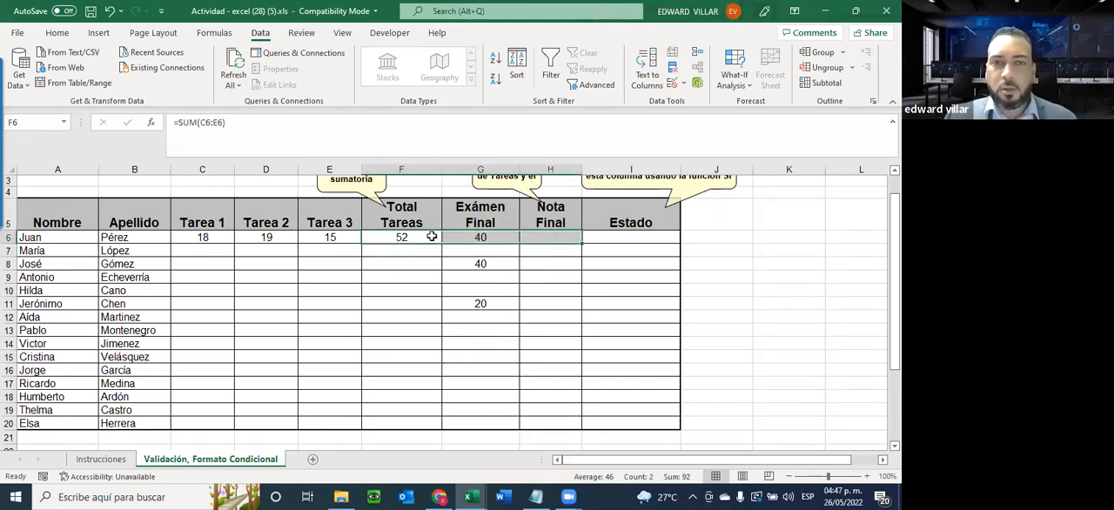
pyautogui.click(57, 32)
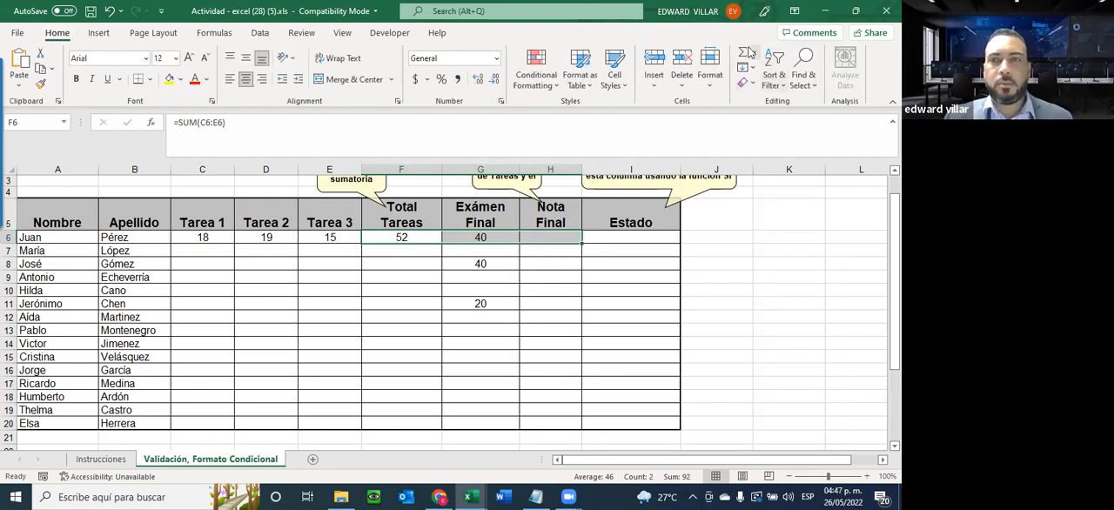
pyautogui.click(742, 53)
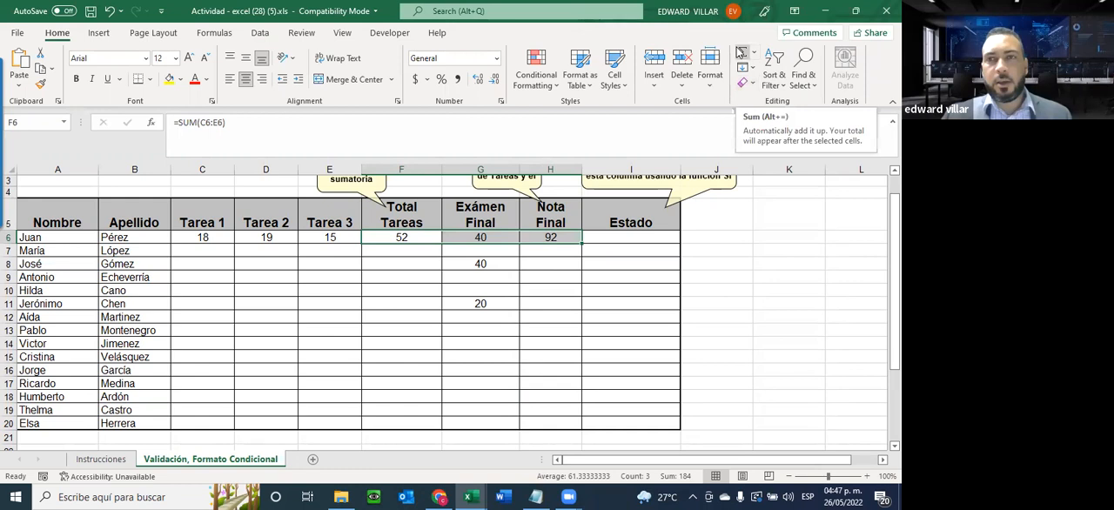
pyautogui.click(544, 239)
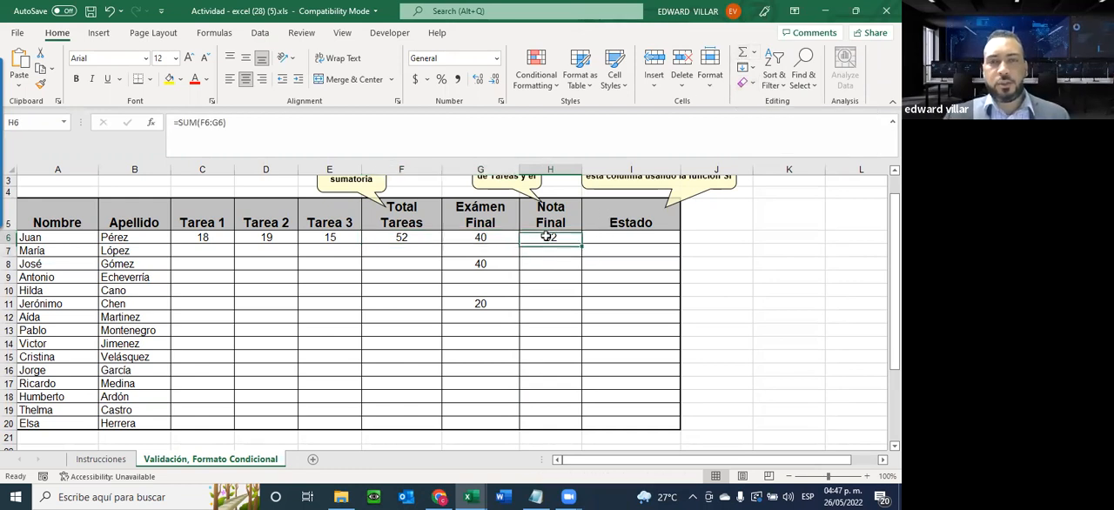
# Highlight the Nota Final range H6:H20, the Total Tareas range F6:F20 and the task range C6:E20 for review
pyautogui.moveTo(546, 236); pyautogui.dragTo(557, 426)
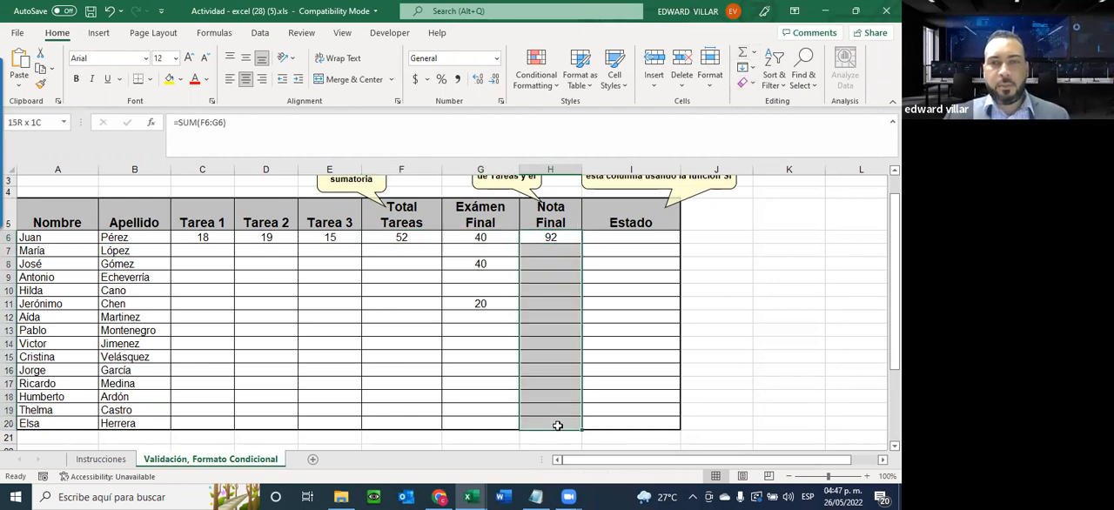
pyautogui.moveTo(392, 240); pyautogui.dragTo(389, 426)
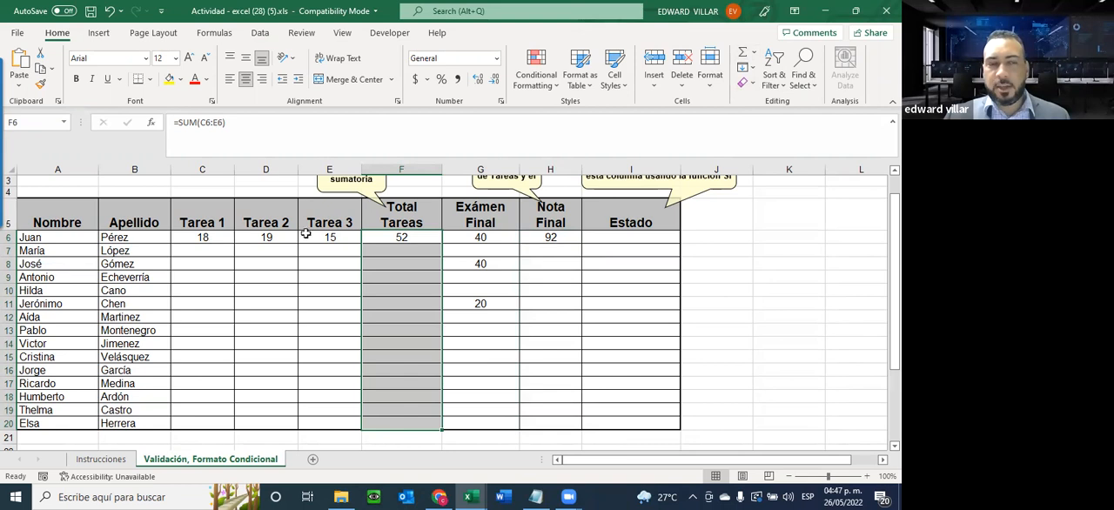
pyautogui.moveTo(330, 233); pyautogui.dragTo(179, 423)
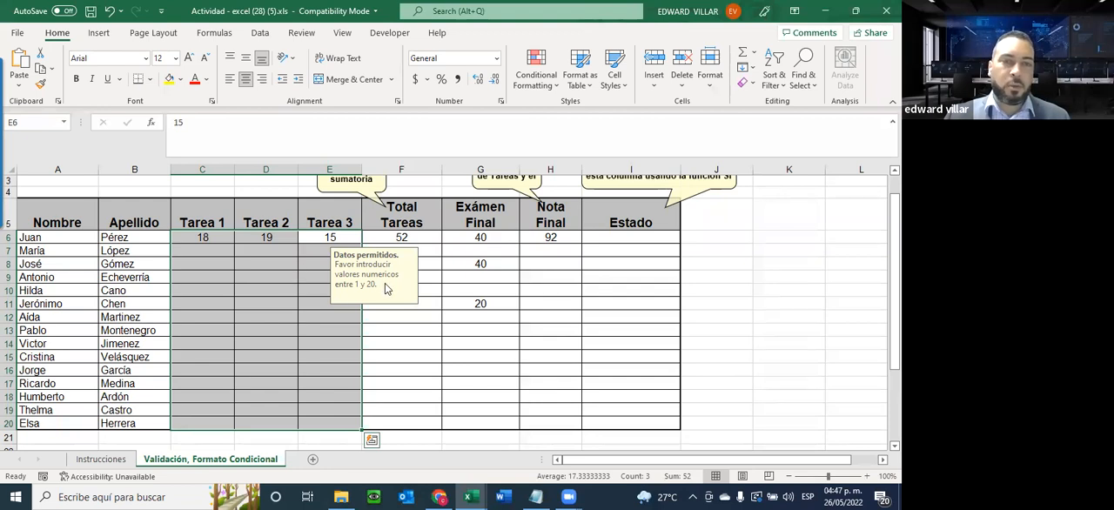
# Test the task validation by trying to enter the text DFGDFFD in C8, and cancel the entry
pyautogui.click(231, 264)
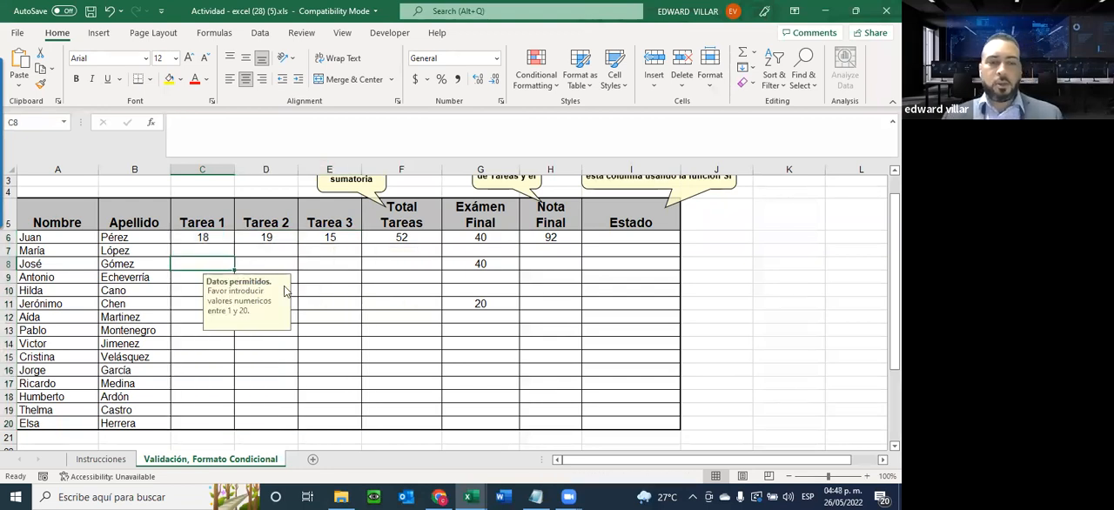
pyautogui.write('DFGDFFD')
pyautogui.press('Return')
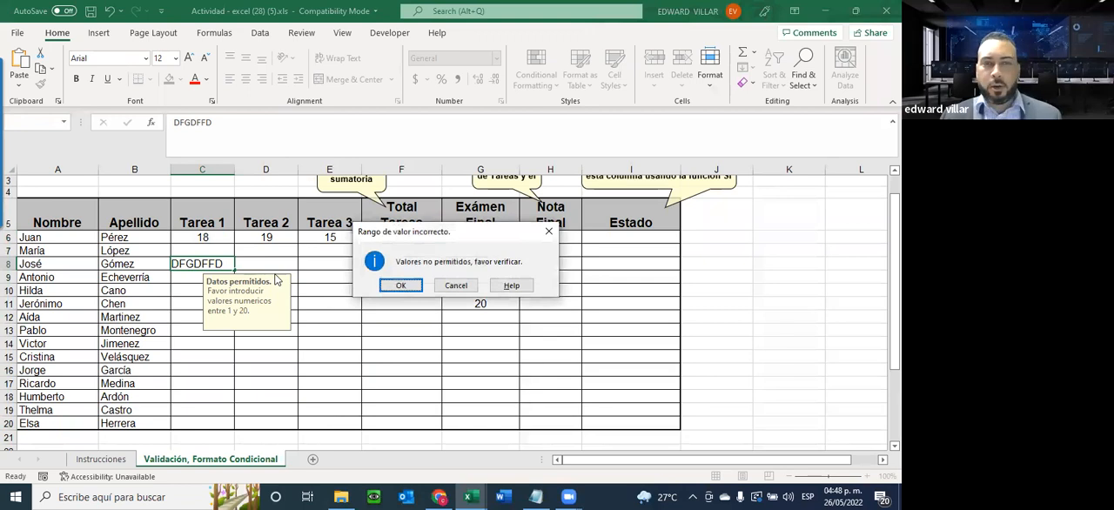
pyautogui.click(456, 287)
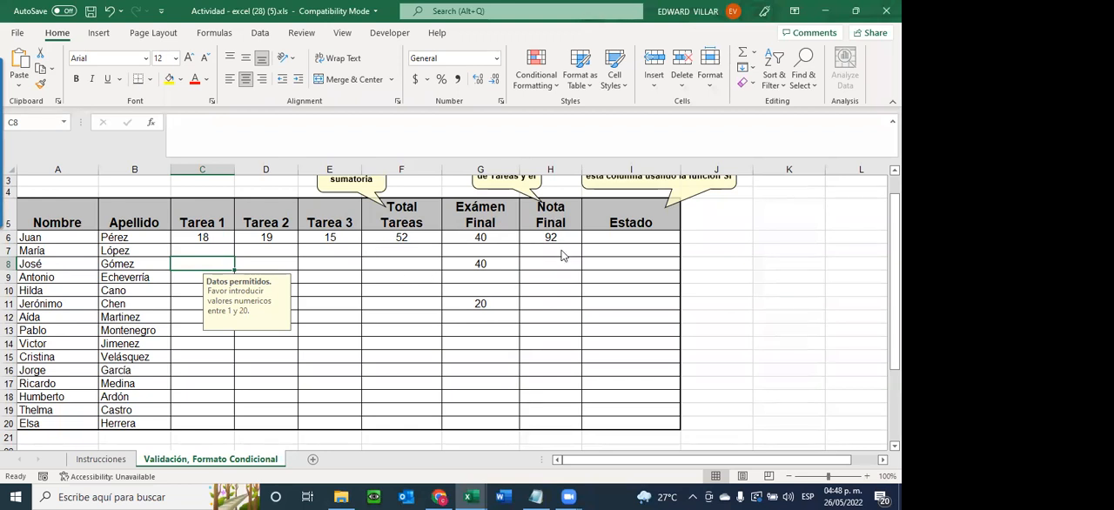
# Select the first Estado cell I6, and check the activity requirements on the Instrucciones sheet
pyautogui.click(627, 236)
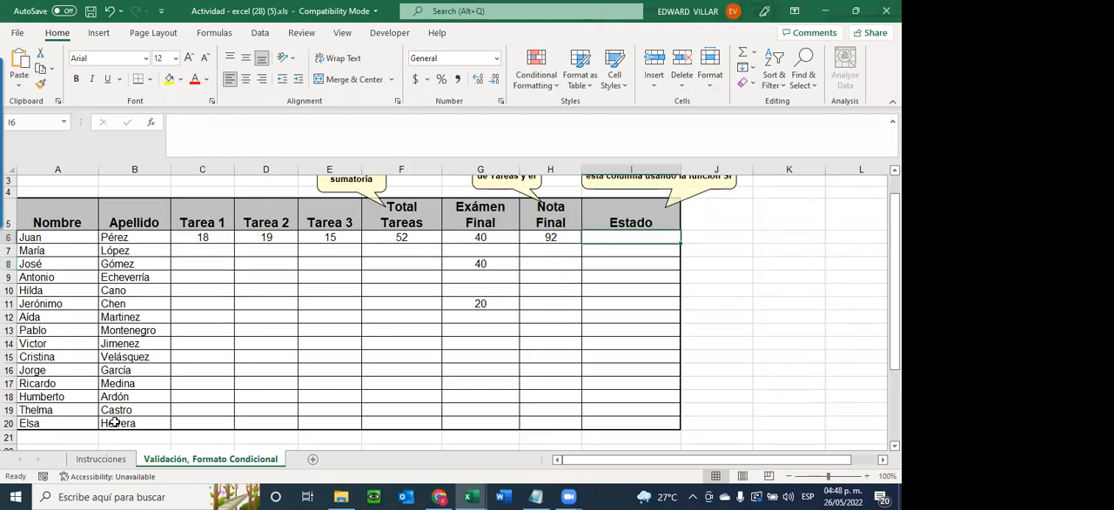
pyautogui.click(101, 459)
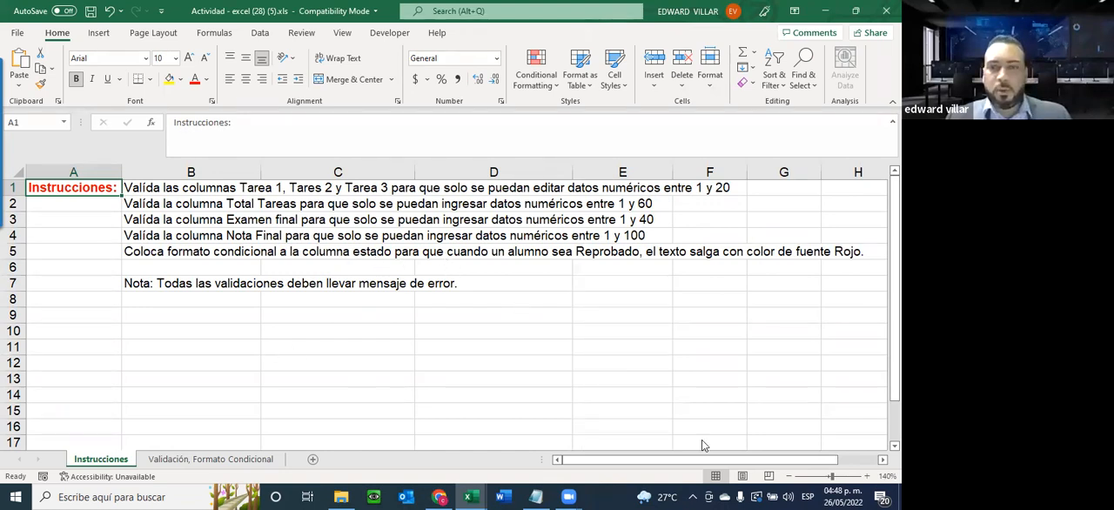
# Review the Estado requirements on the Instrucciones sheet and the Estado criteria table below the grade list
pyautogui.moveTo(745, 460); pyautogui.dragTo(780, 460)
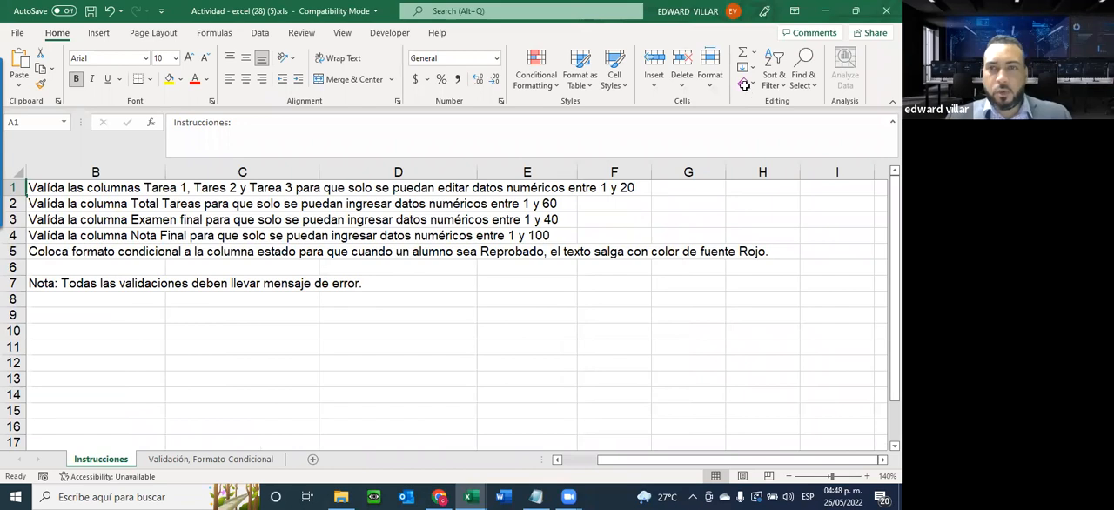
pyautogui.click(154, 456)
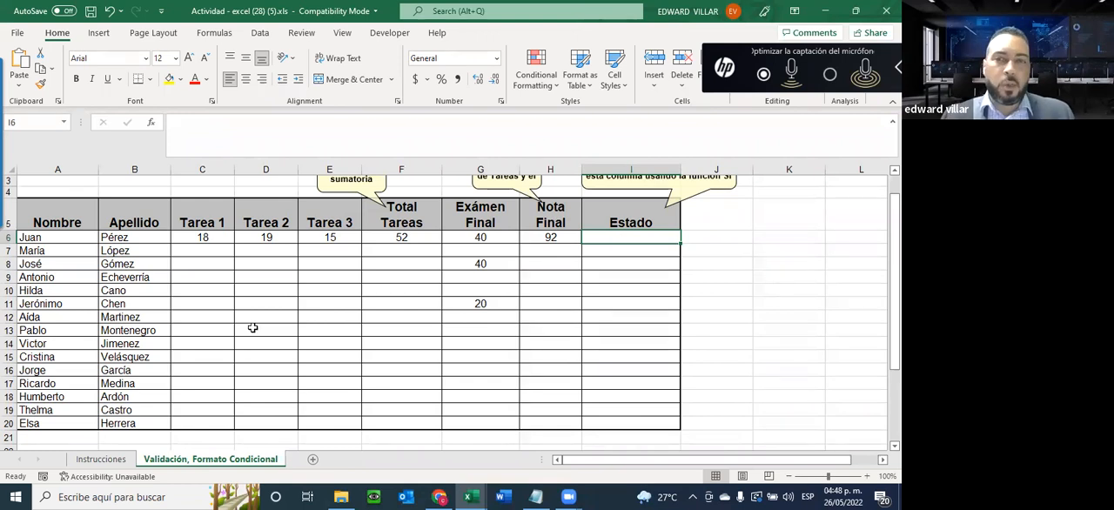
pyautogui.scroll(-2, 252, 328)
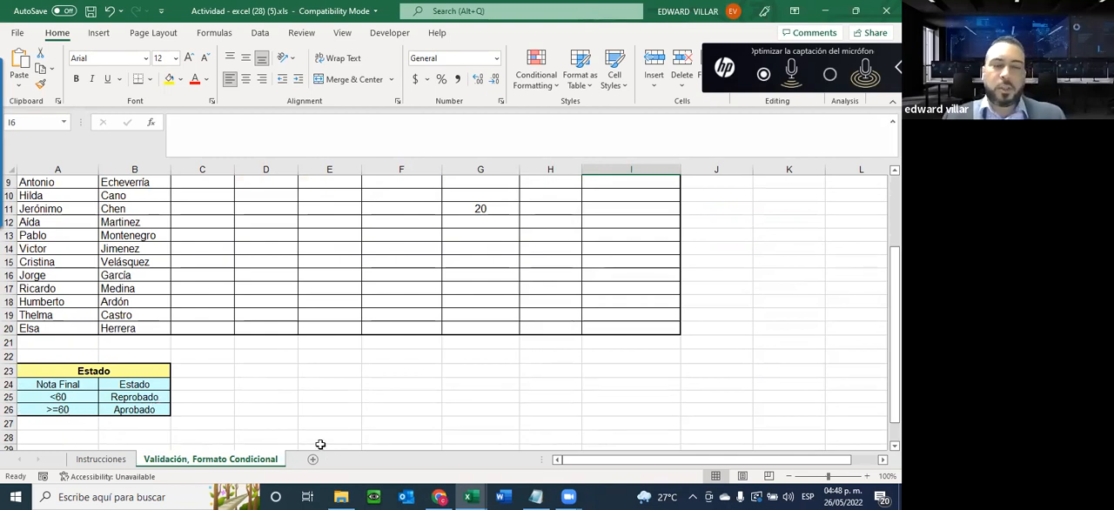
pyautogui.scroll(3, 391, 415)
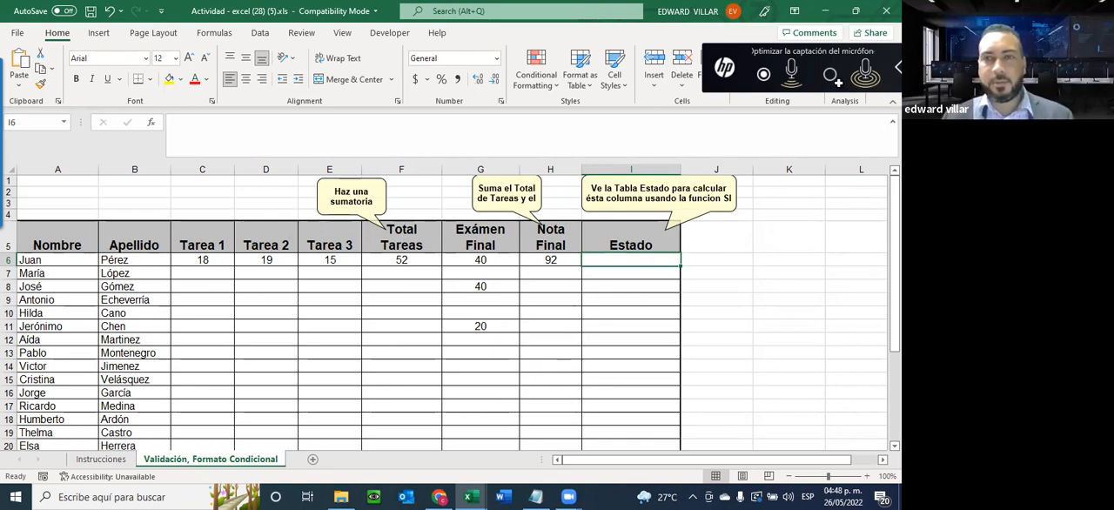
pyautogui.scroll(-1, 609, 260)
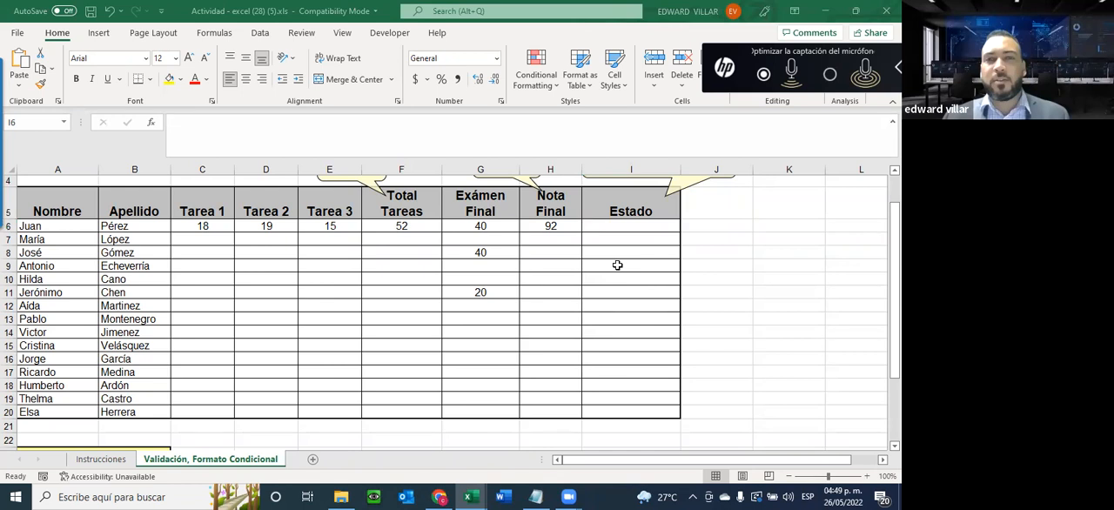
pyautogui.scroll(1, 617, 265)
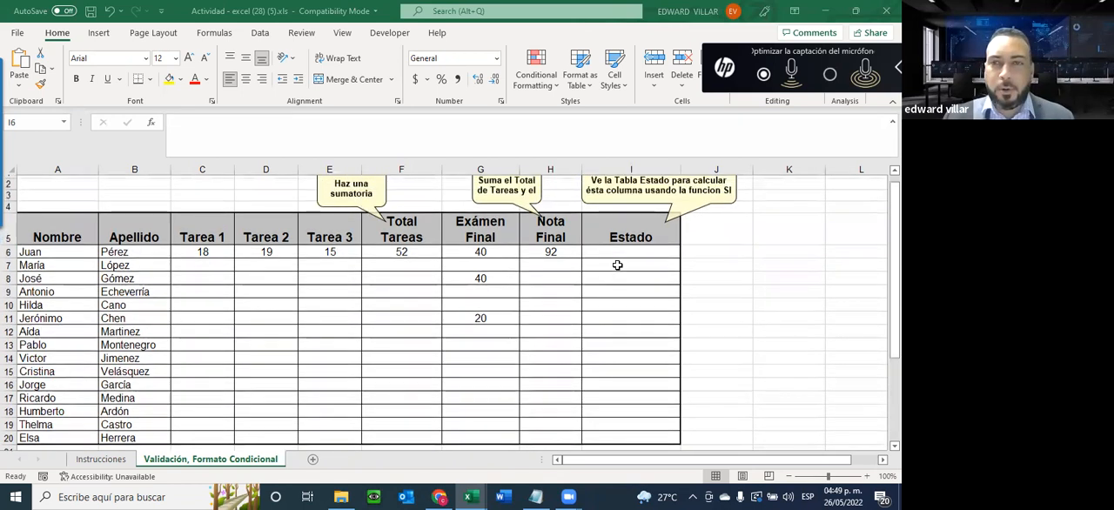
pyautogui.scroll(-1, 691, 315)
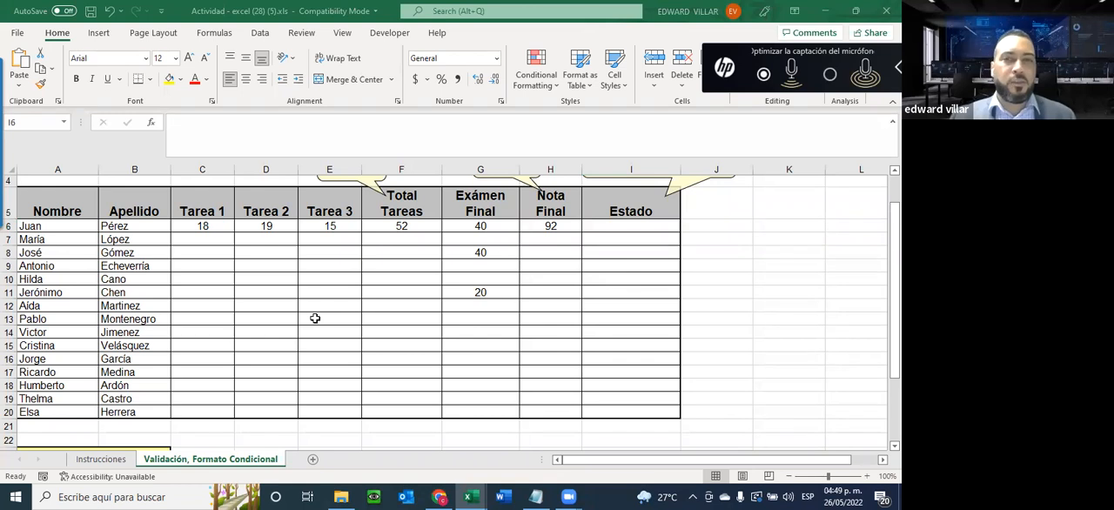
pyautogui.scroll(-1, 312, 317)
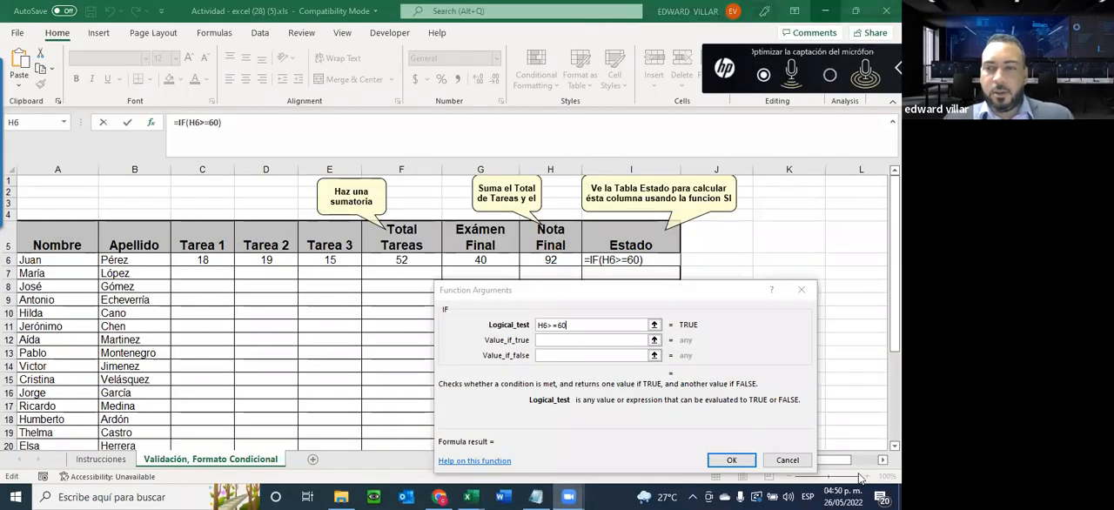
# In the IF function for I6 testing H6>=60, set the value returned when true to APROBADO
pyautogui.click(553, 297)
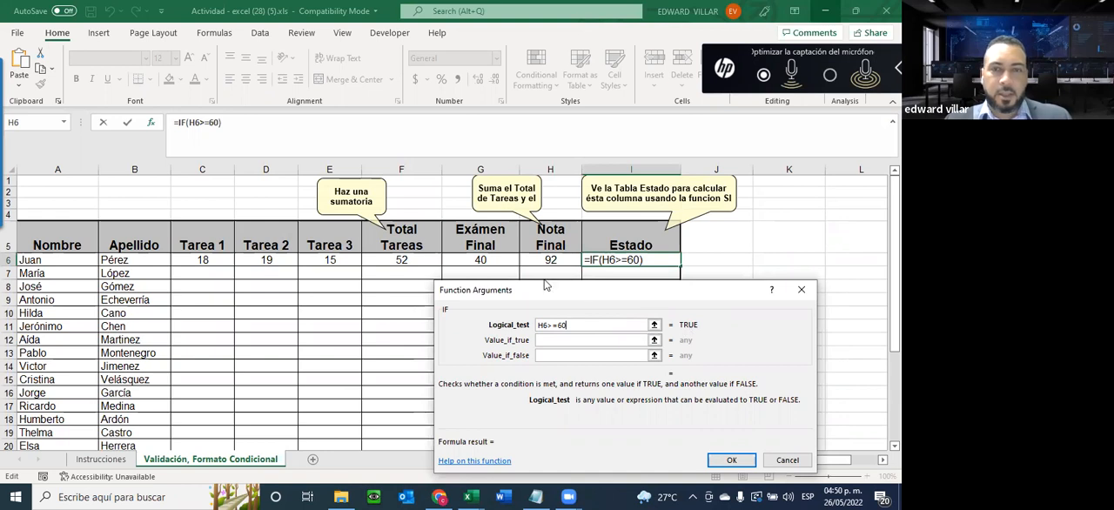
pyautogui.click(546, 343)
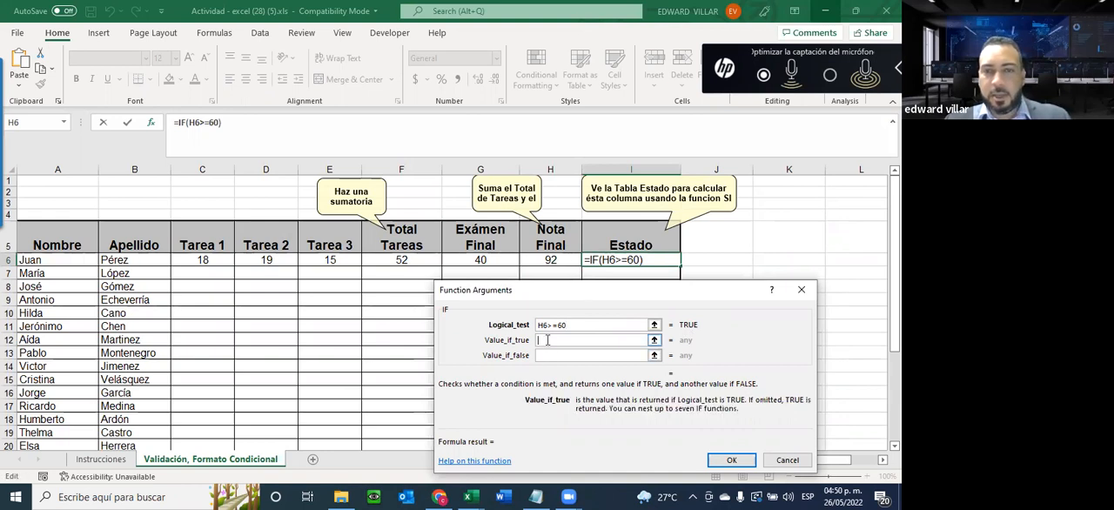
pyautogui.scroll(-4, 194, 326)
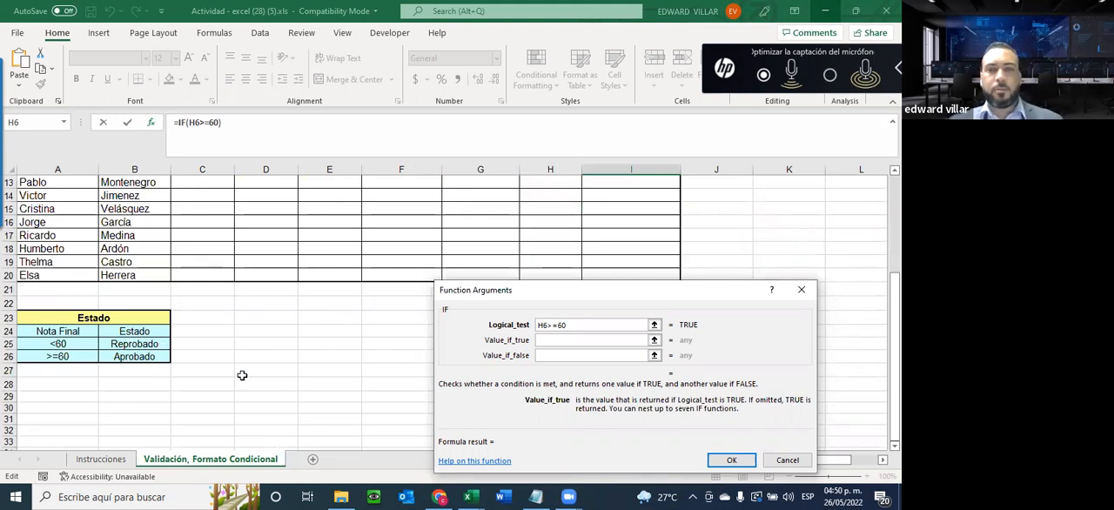
pyautogui.press('Tab')
pyautogui.write('APROBN')
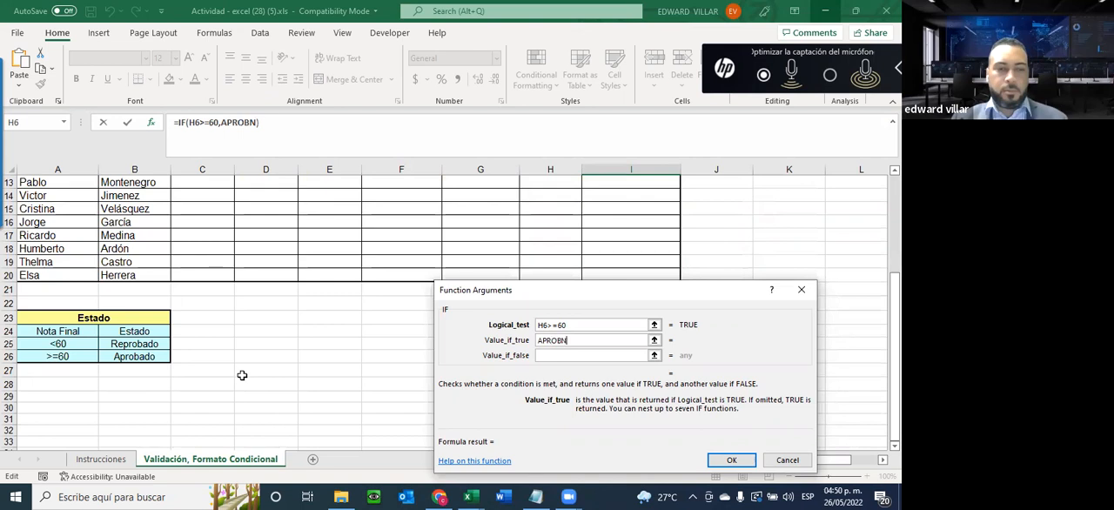
pyautogui.write('A')
pyautogui.press('BackSpace')
pyautogui.press('BackSpace')
pyautogui.write('ADO')
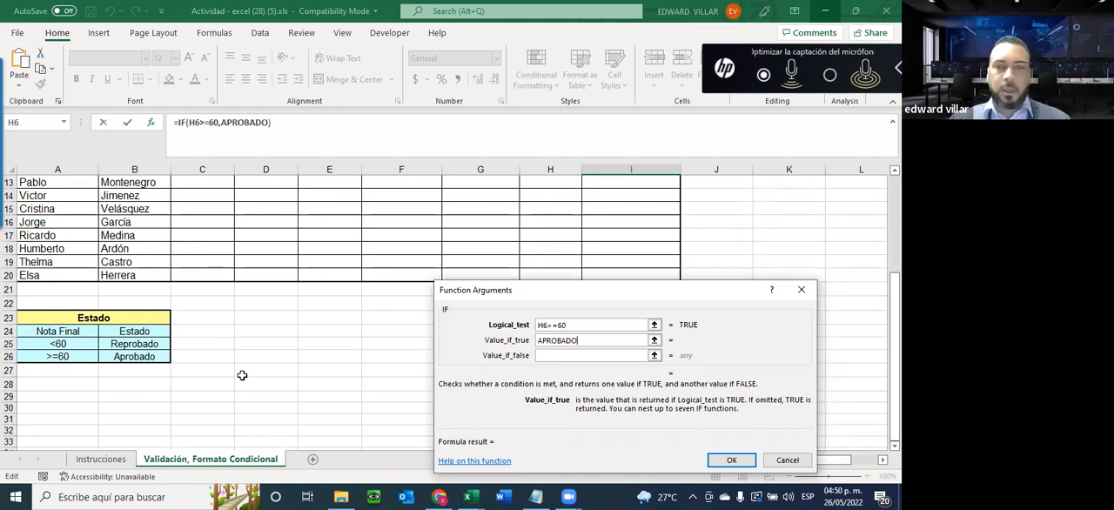
# Set the IF function's value when false to REPROBADO, accept the formula, and centre cell I6
pyautogui.click(559, 355)
pyautogui.write('R')
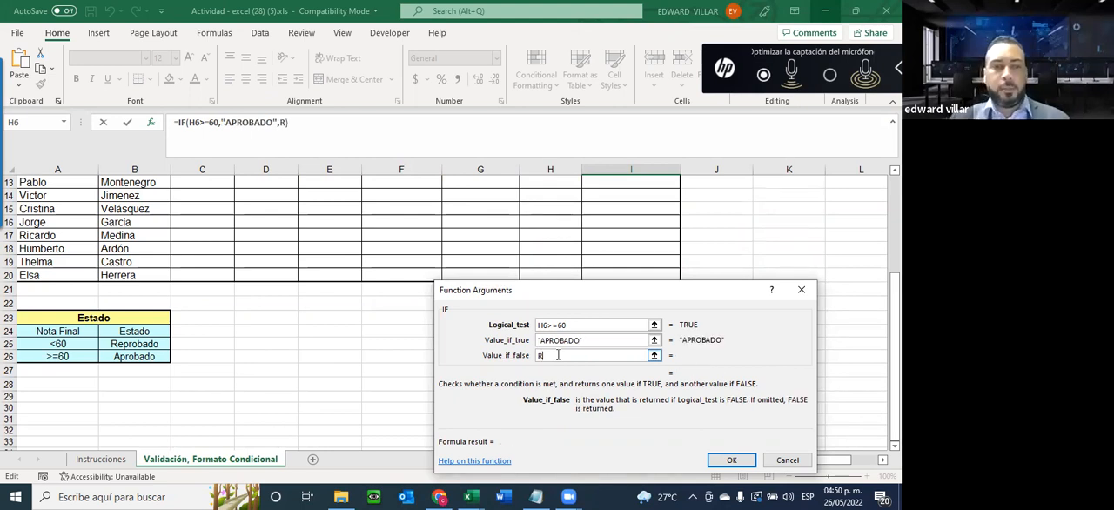
pyautogui.write('EPROBADO')
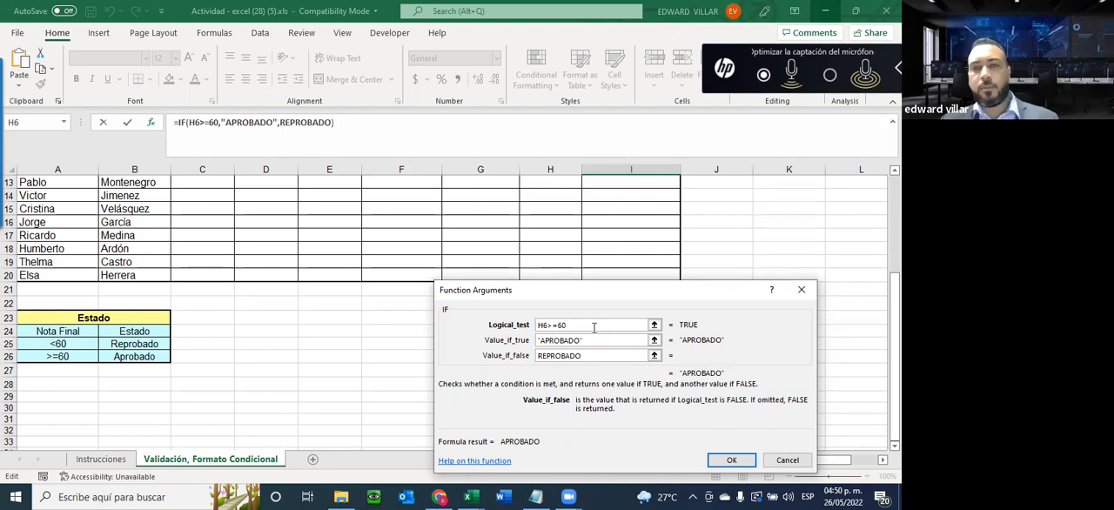
pyautogui.scroll(2, 610, 422)
pyautogui.scroll(2, 651, 388)
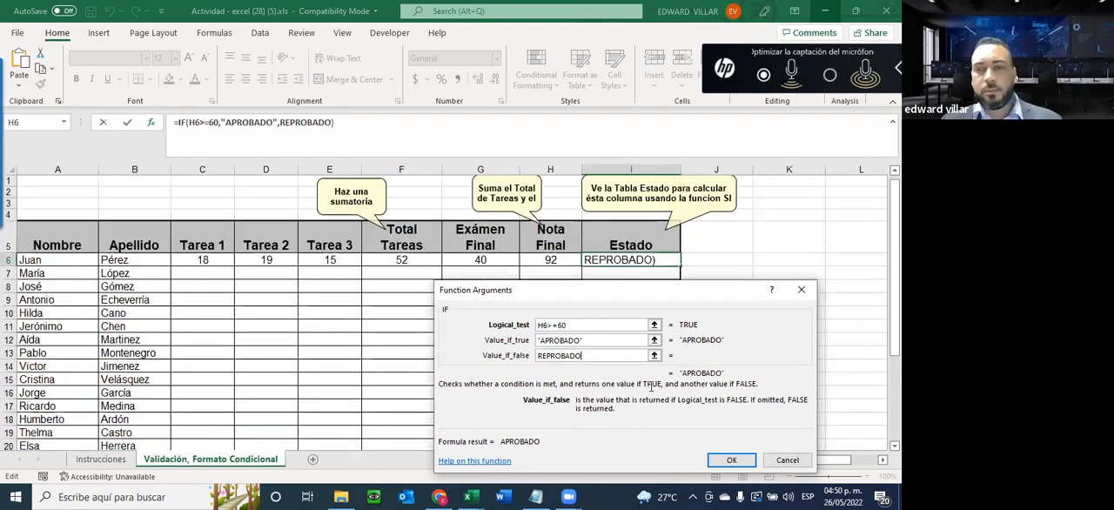
pyautogui.press('Return')
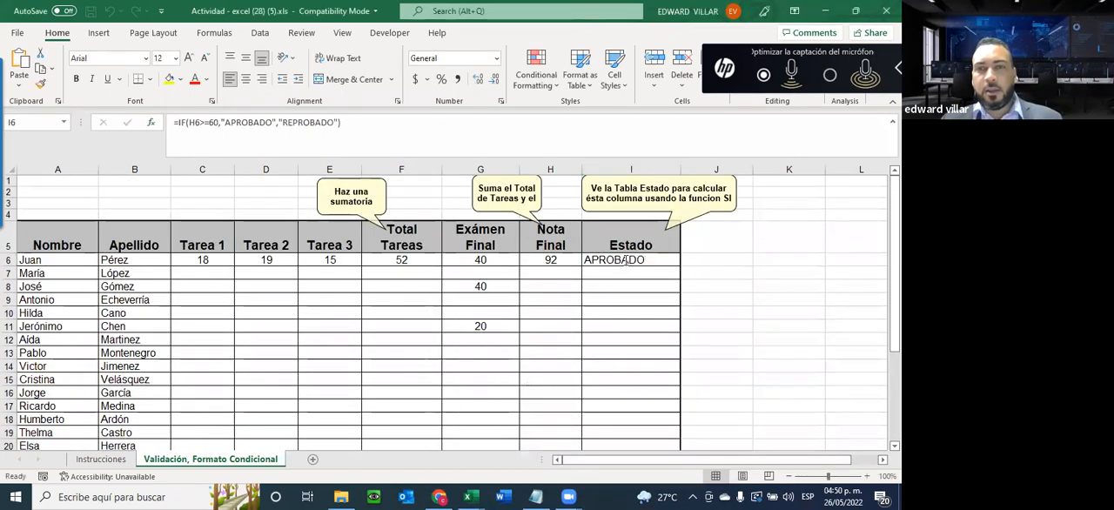
pyautogui.click(246, 79)
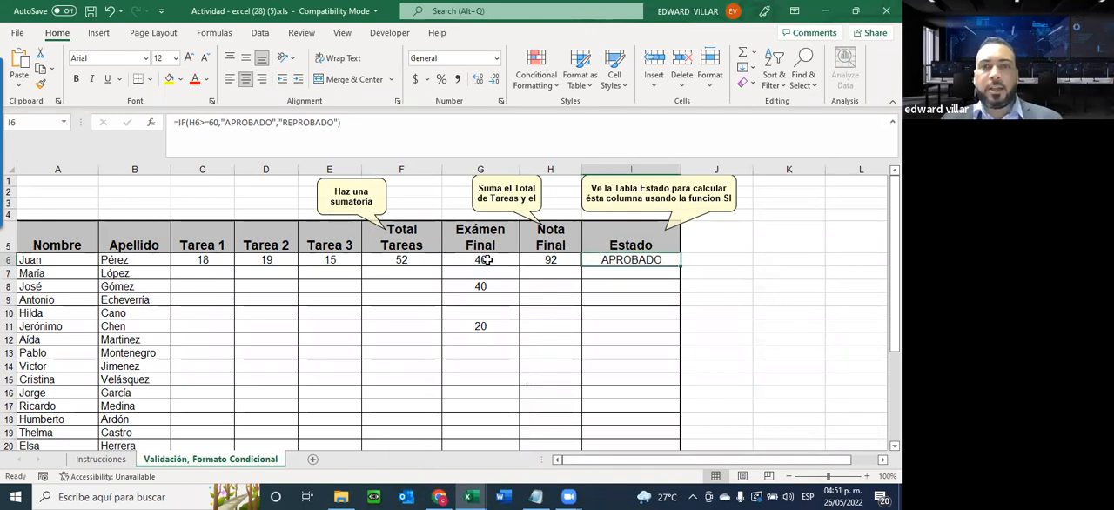
# Test the Estado formula by setting the Exámen Final grade in G6 to 1
pyautogui.click(486, 259)
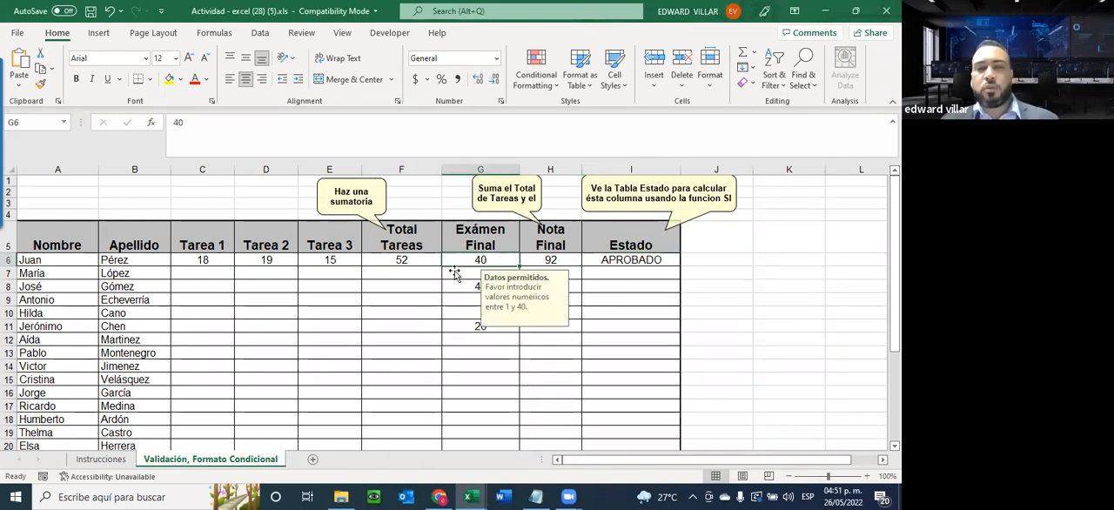
pyautogui.press('Right')
pyautogui.press('Right')
pyautogui.press('Right')
pyautogui.press('Right')
pyautogui.press('Right')
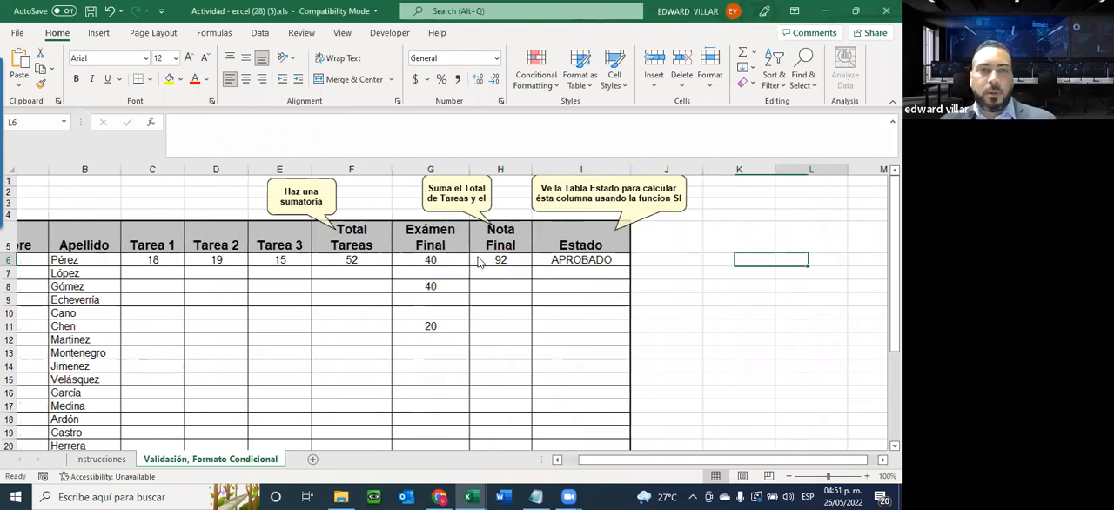
pyautogui.click(397, 260)
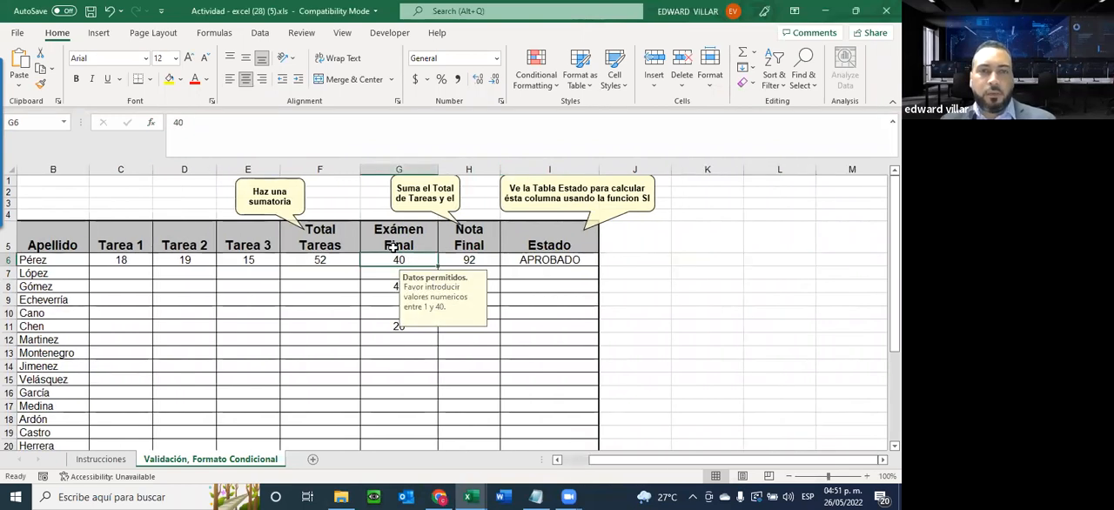
pyautogui.write('1')
pyautogui.press('Return')
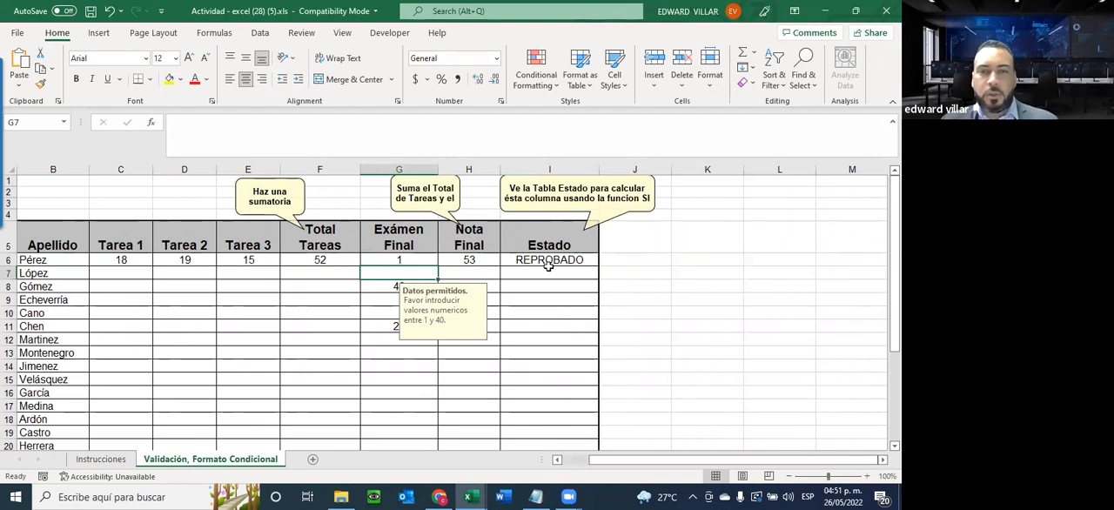
# Set the Exámen Final grade in G6 to 15 to test the passing case
pyautogui.click(401, 259)
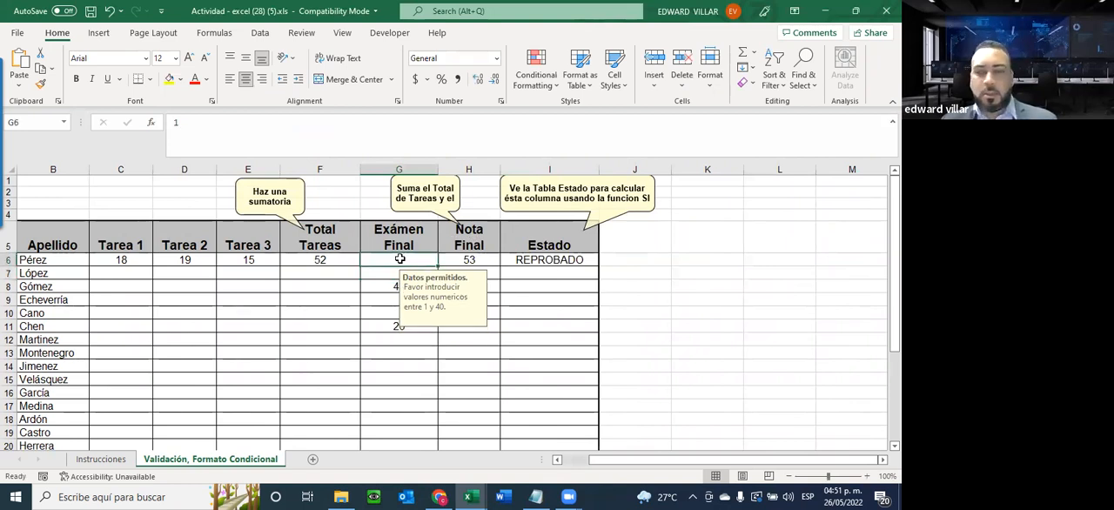
pyautogui.write('15')
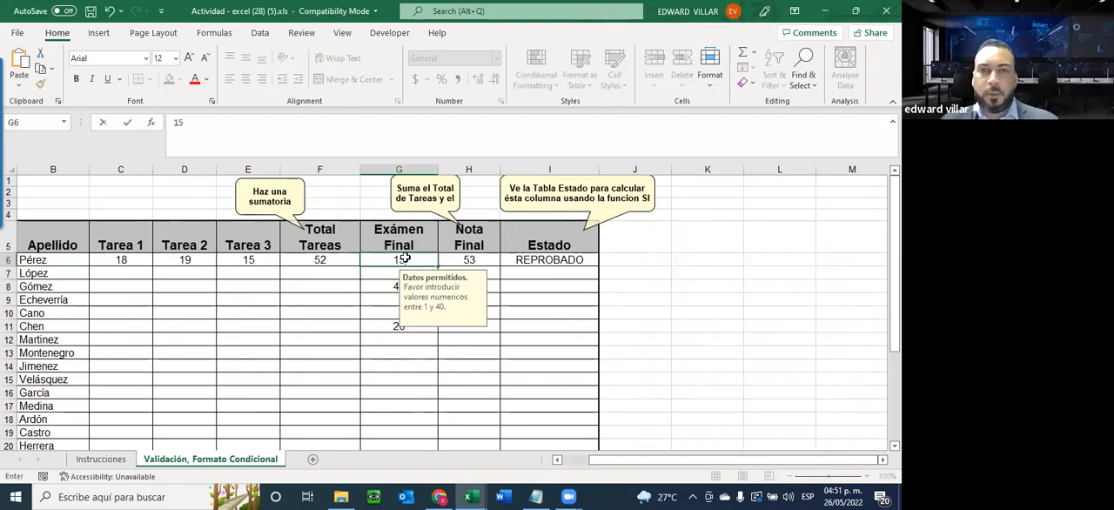
pyautogui.press('Return')
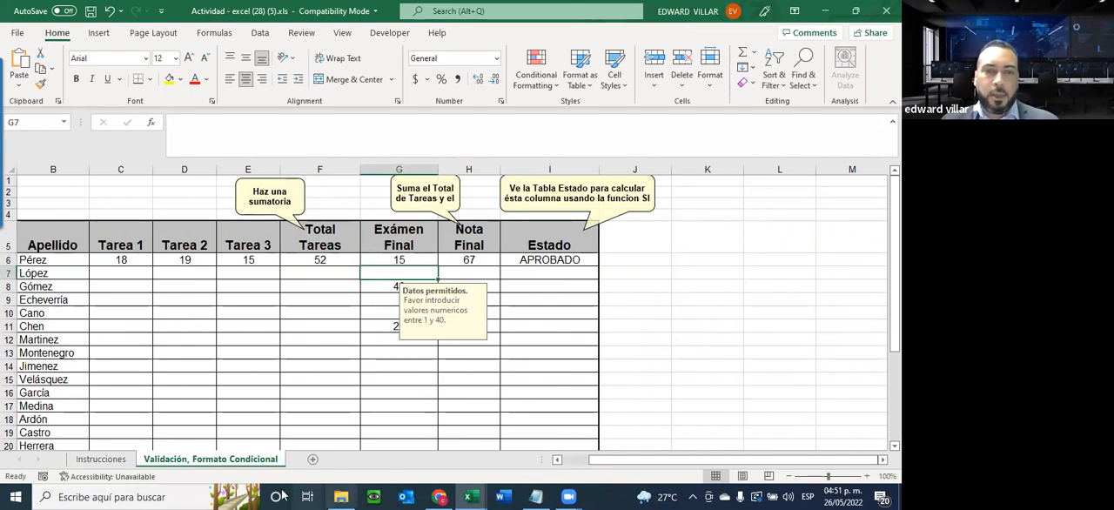
pyautogui.click(449, 457)
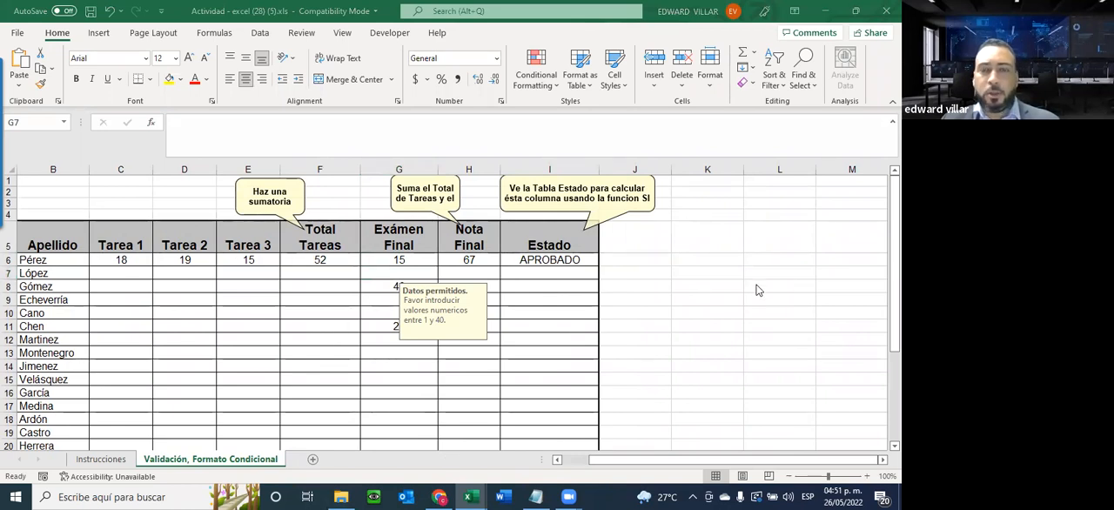
pyautogui.click(584, 183)
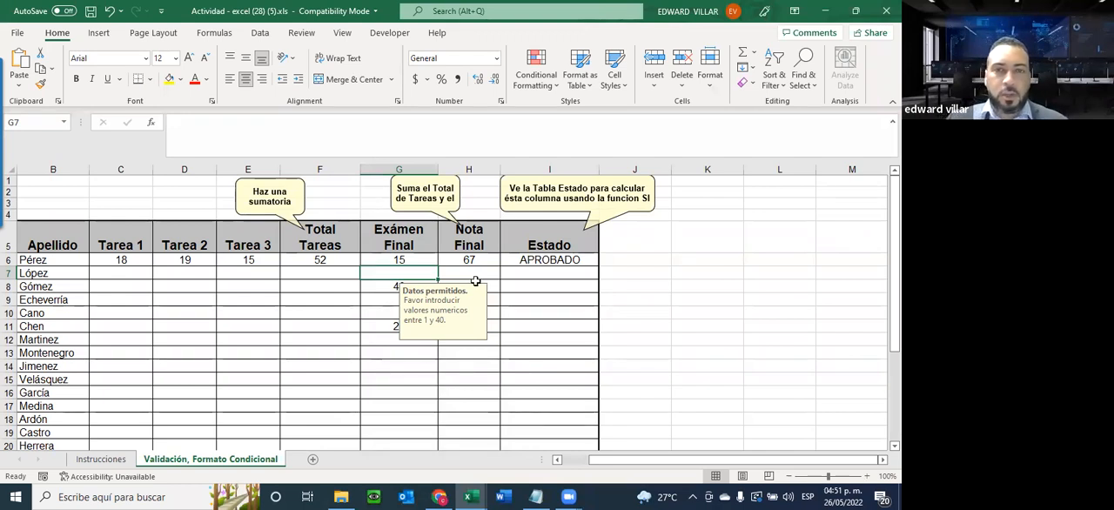
# Start a Text That Contains conditional formatting rule on the Estado cell I6 for the text APROBADO
pyautogui.click(532, 258)
pyautogui.click(536, 83)
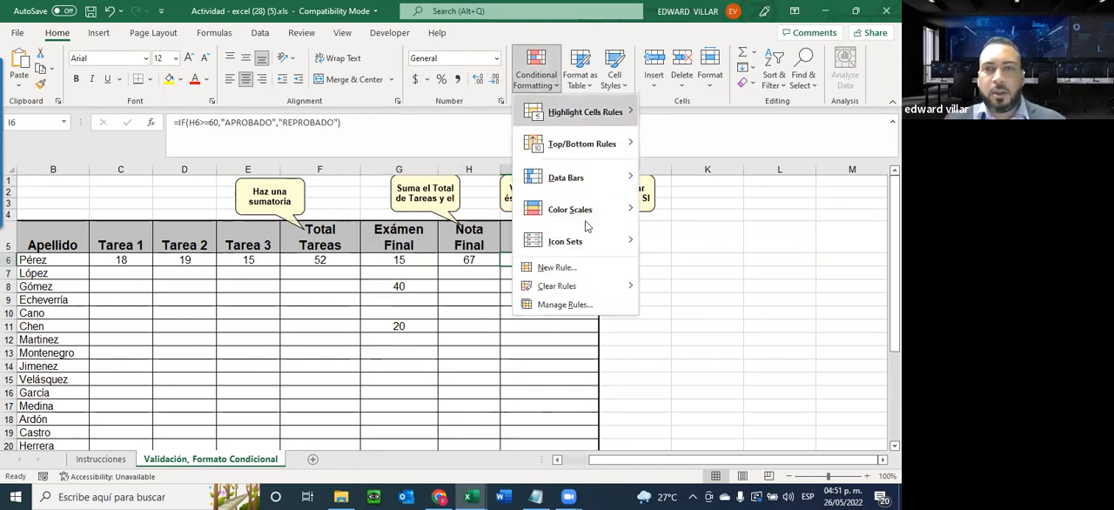
pyautogui.moveTo(600, 113)
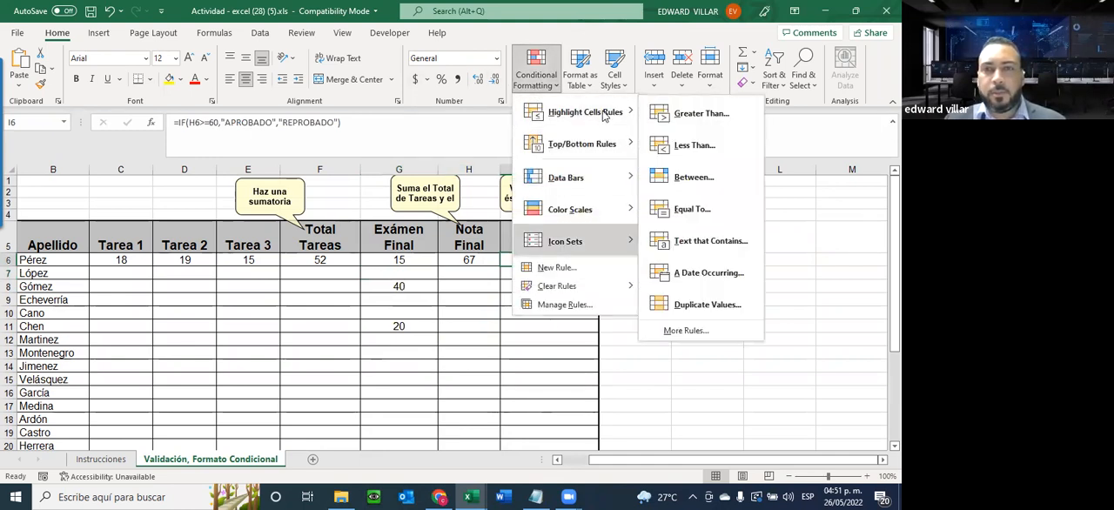
pyautogui.click(709, 243)
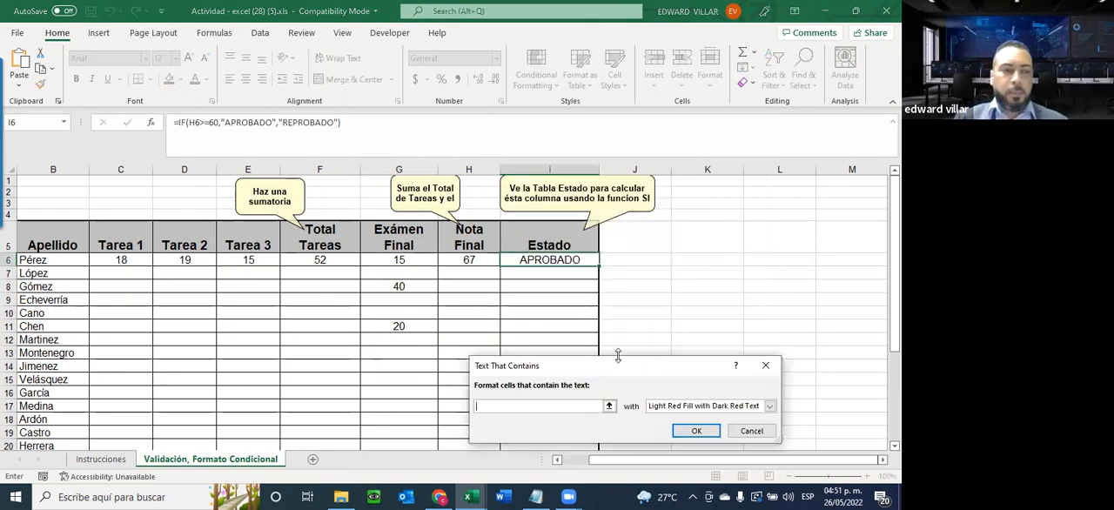
pyautogui.write('APROBADO')
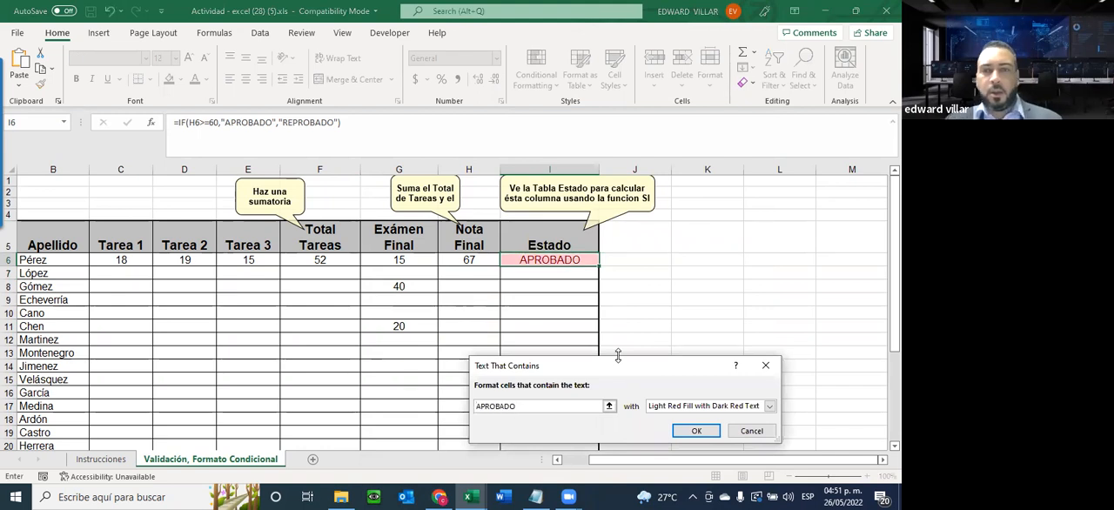
# Give the APROBADO rule a custom format with bold green text on a black fill, and apply it
pyautogui.click(727, 406)
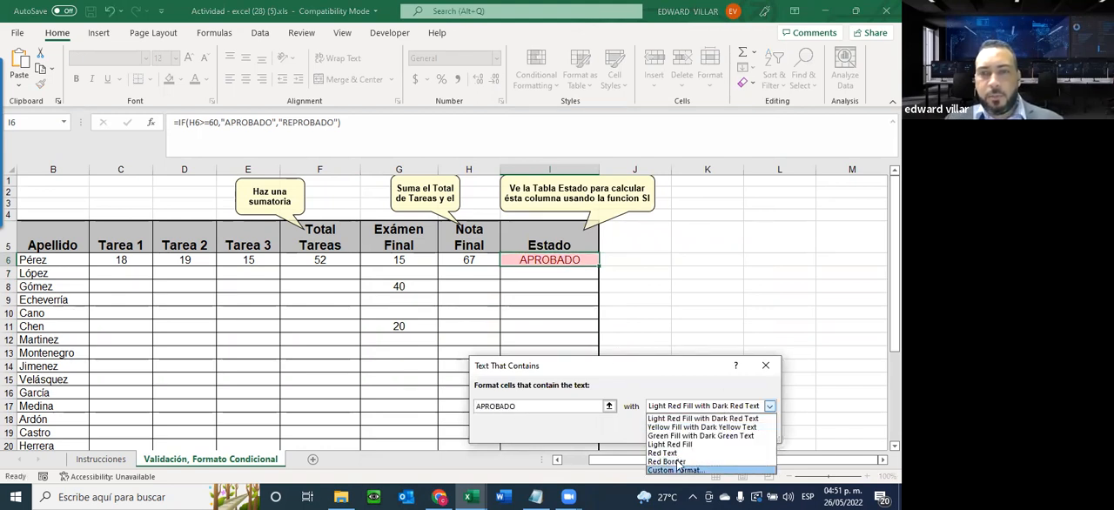
pyautogui.click(678, 469)
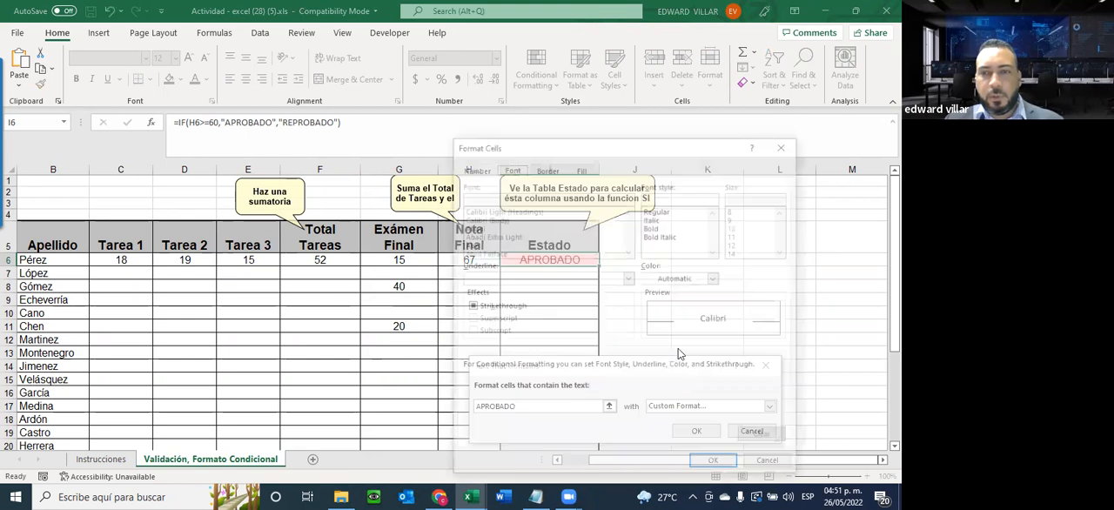
pyautogui.click(654, 227)
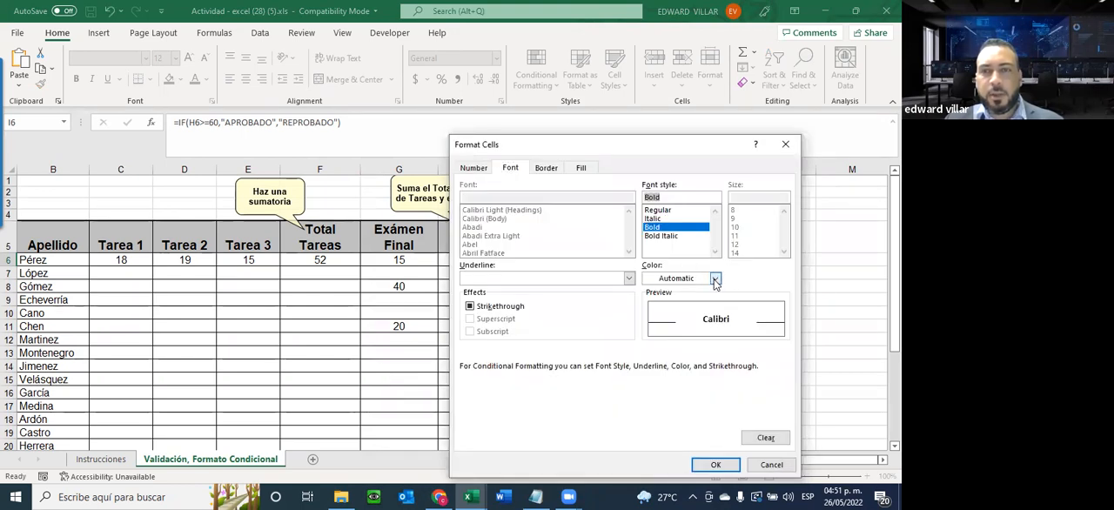
pyautogui.click(714, 278)
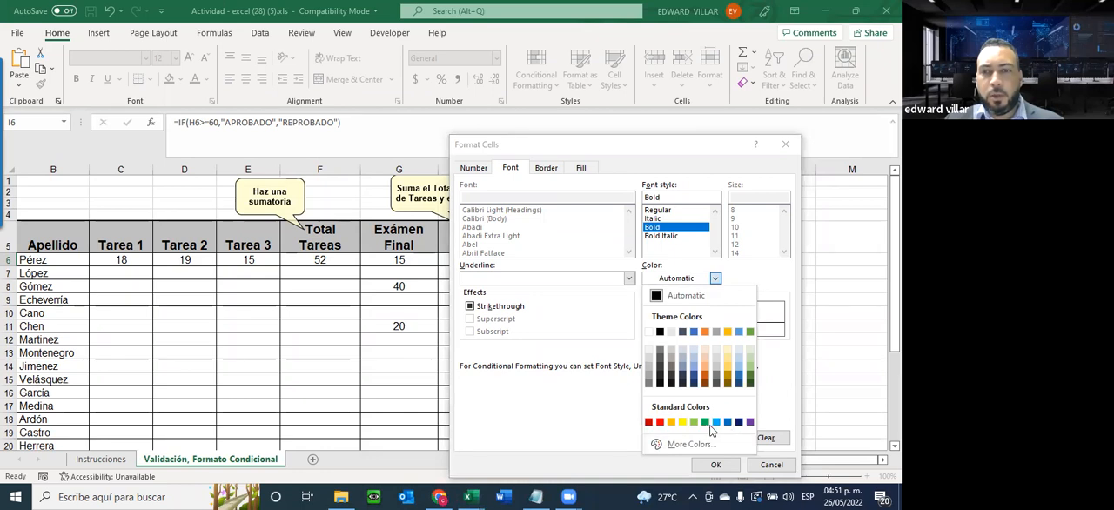
pyautogui.click(705, 422)
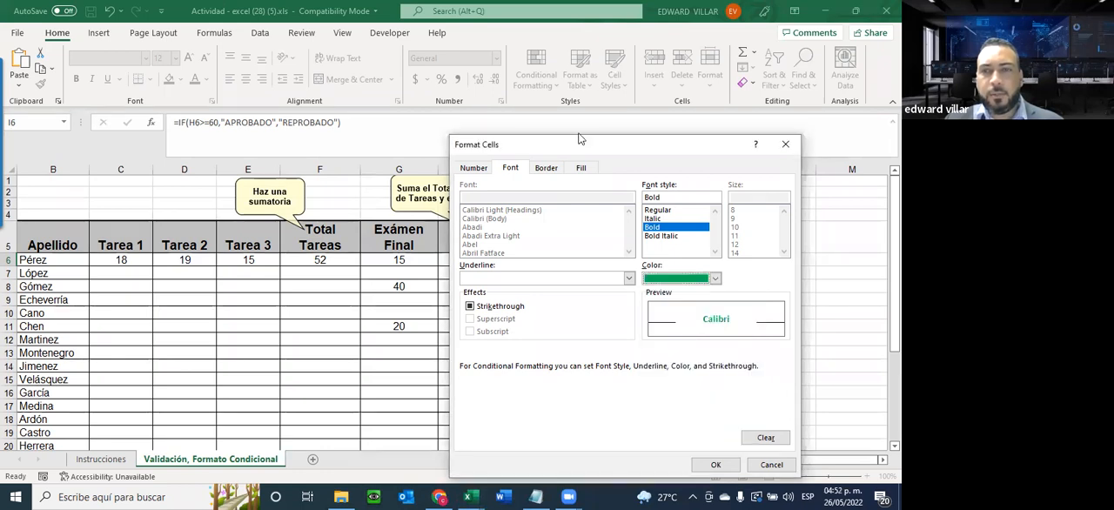
pyautogui.click(581, 167)
pyautogui.click(484, 215)
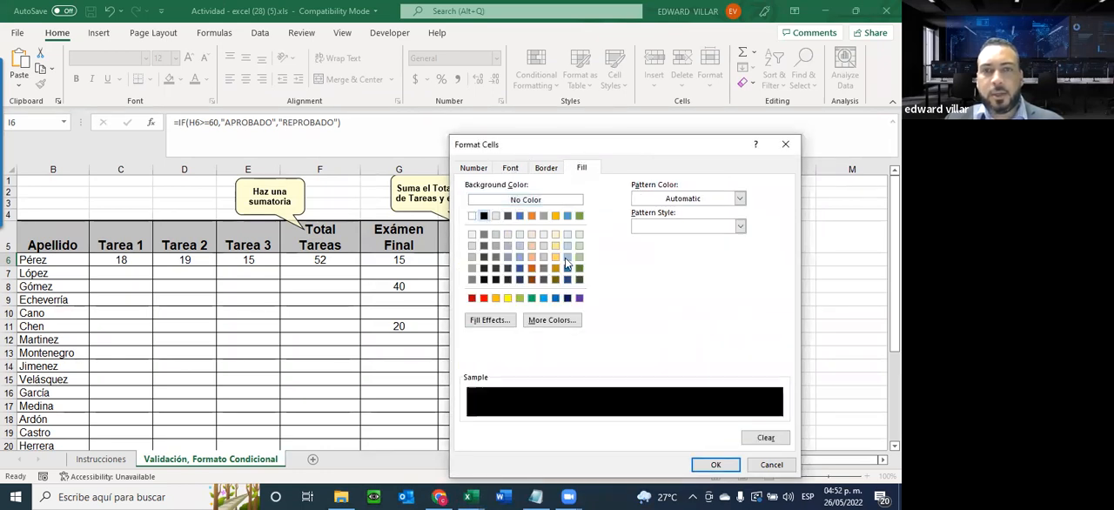
pyautogui.click(700, 464)
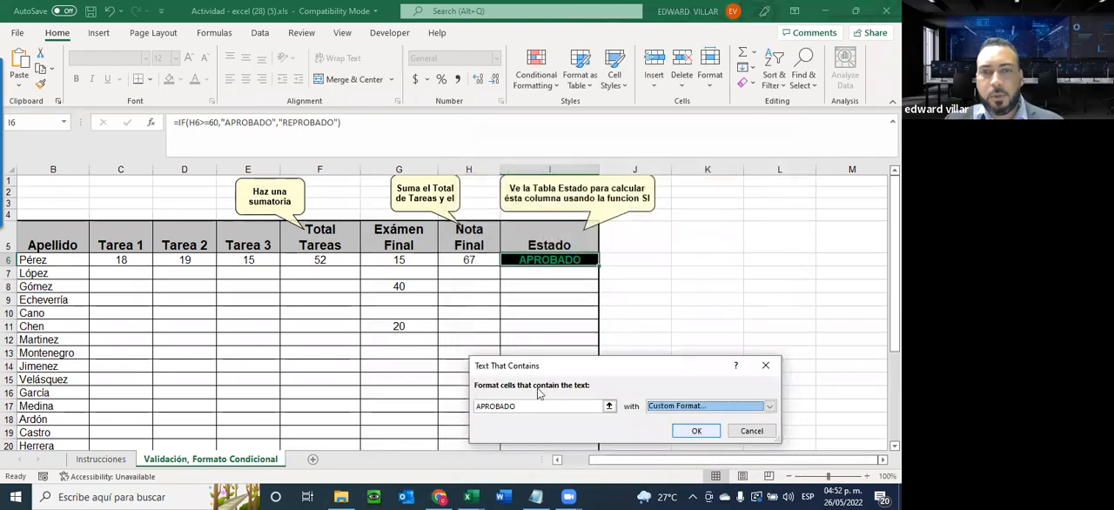
pyautogui.click(692, 431)
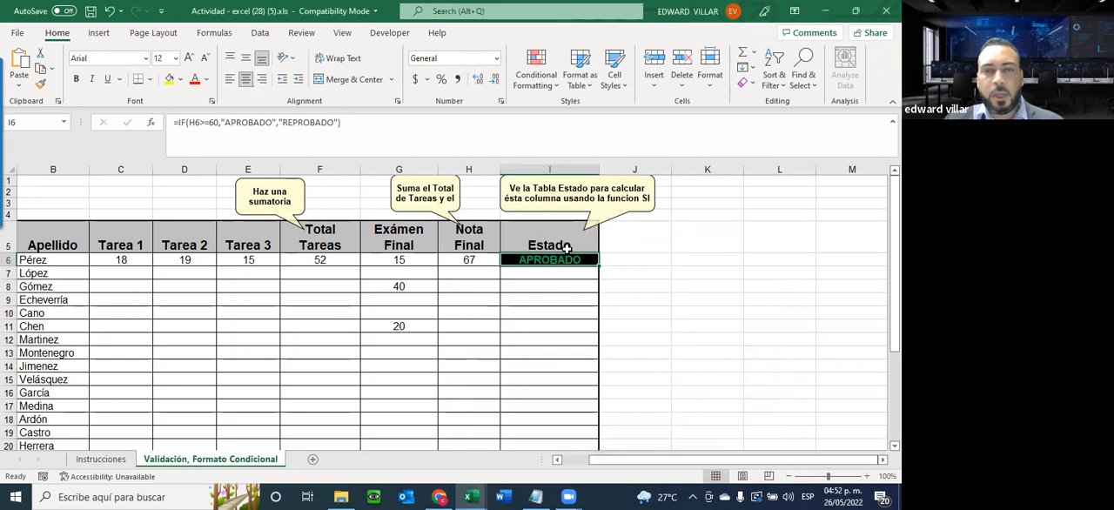
# Start a second Text That Contains conditional formatting rule on Estado cell I6 for the text REPROBADO
pyautogui.click(546, 89)
pyautogui.moveTo(565, 117)
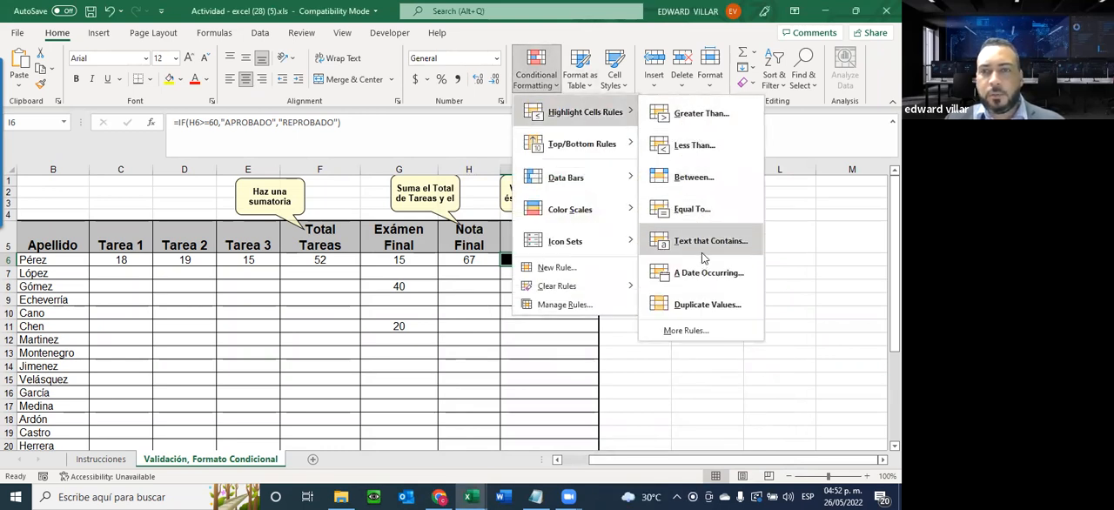
pyautogui.click(701, 241)
pyautogui.write('REP')
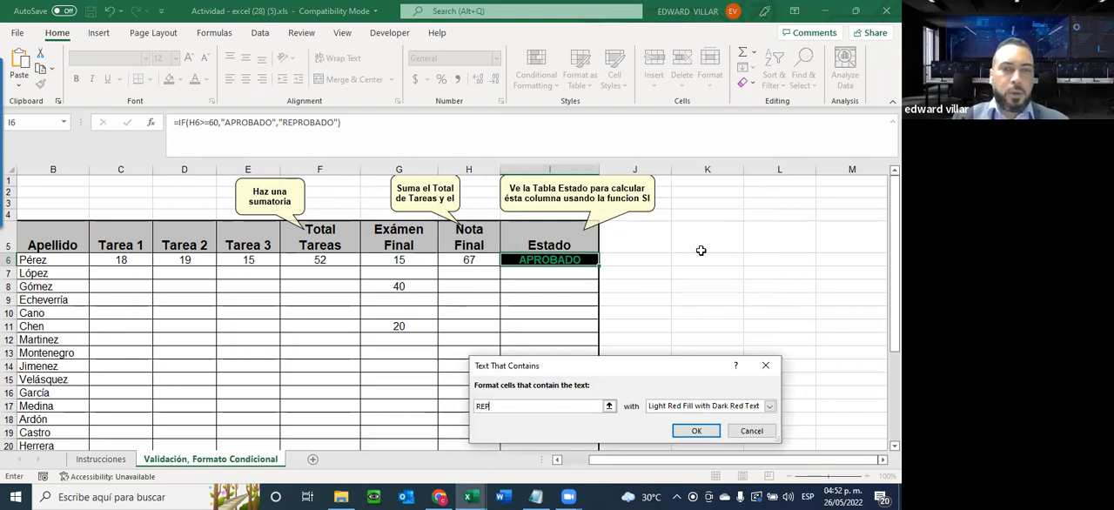
pyautogui.write('ROBADO')
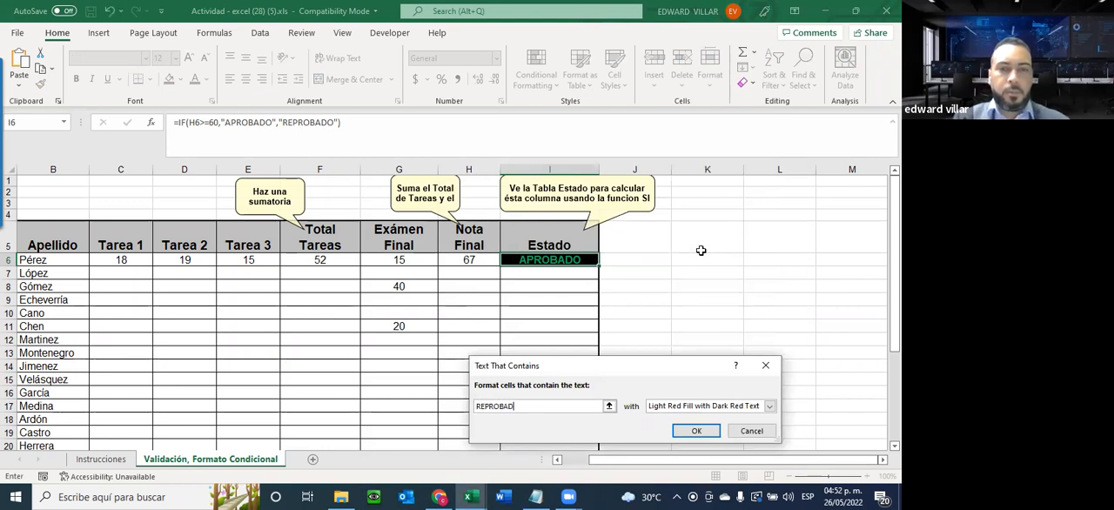
# Give the REPROBADO rule a custom format with a black fill and bold red text, and apply it
pyautogui.click(671, 409)
pyautogui.click(674, 476)
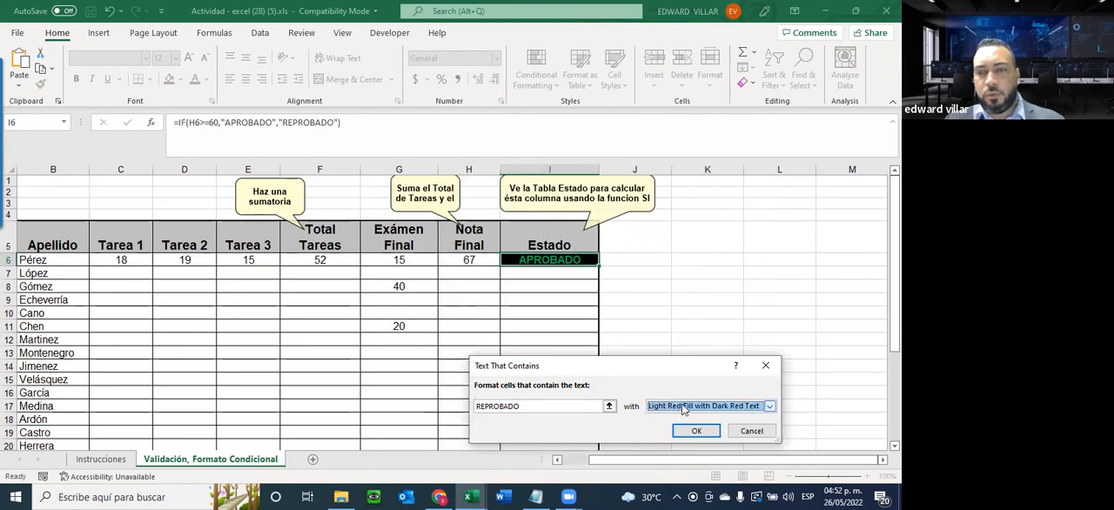
pyautogui.click(676, 408)
pyautogui.click(658, 470)
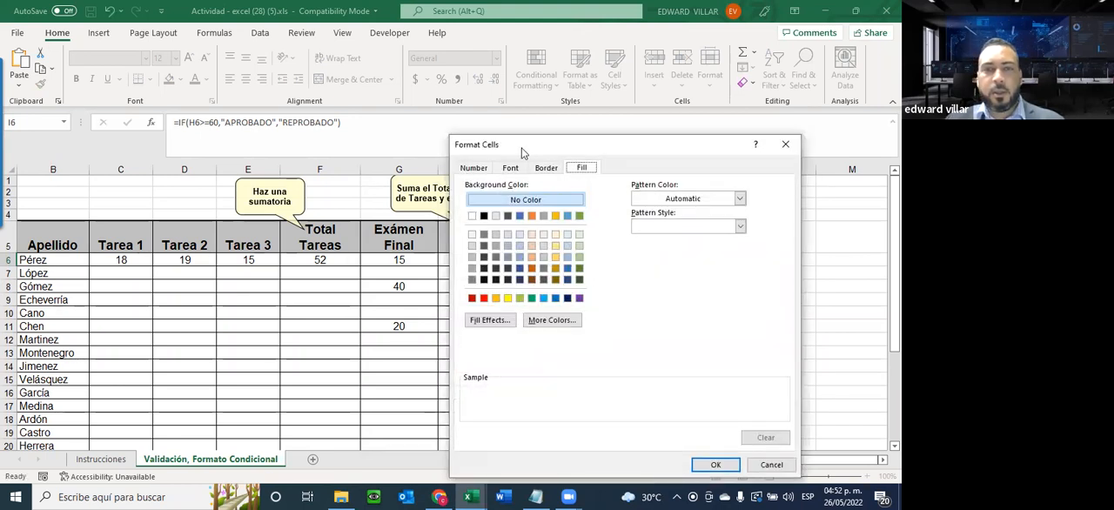
pyautogui.click(484, 216)
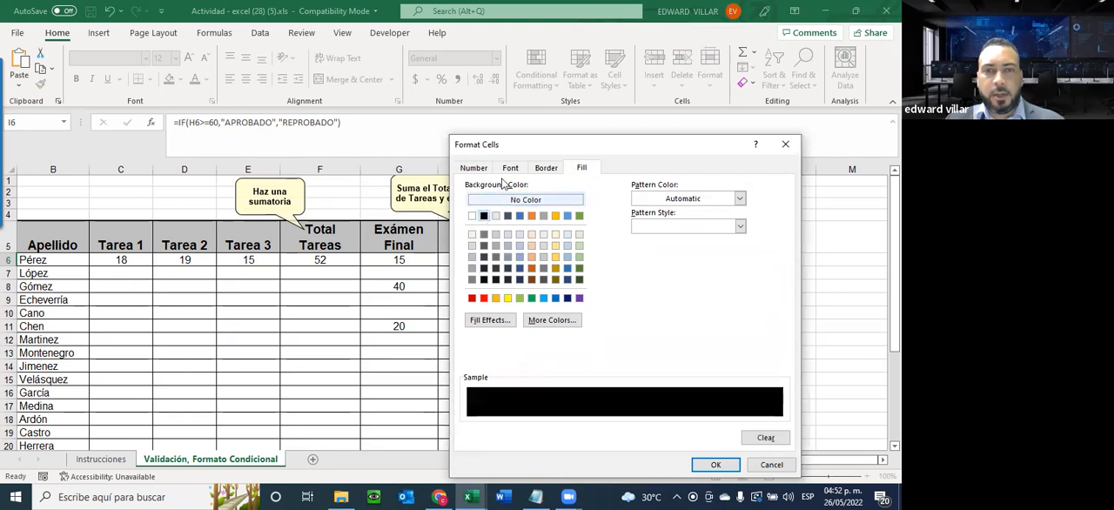
pyautogui.click(511, 168)
pyautogui.click(659, 227)
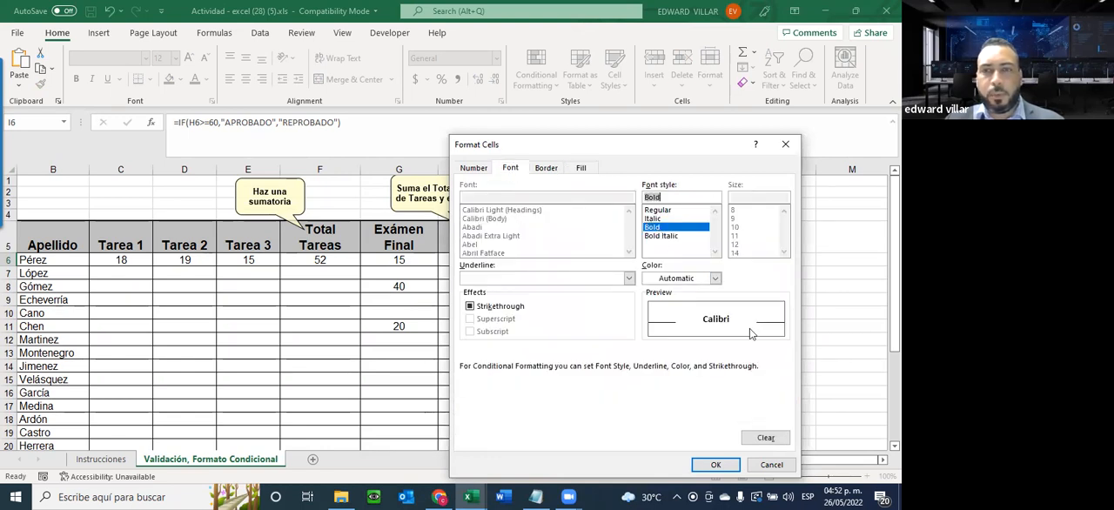
pyautogui.click(701, 282)
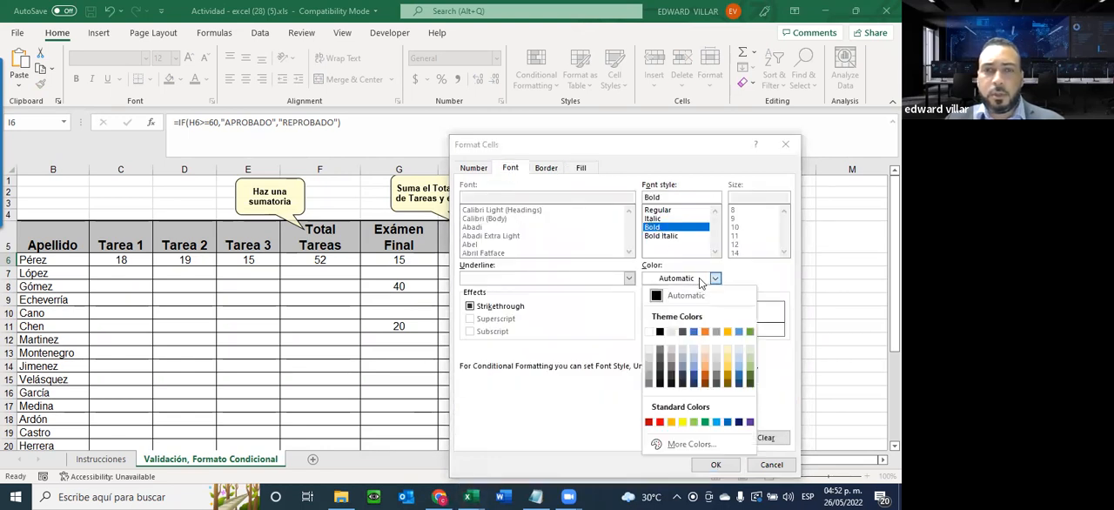
pyautogui.click(657, 431)
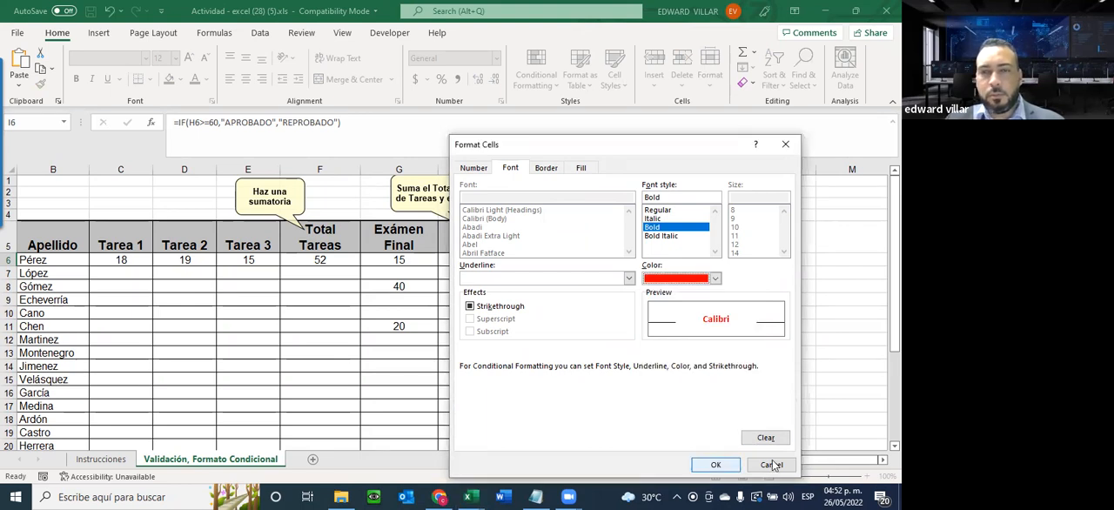
pyautogui.click(715, 465)
pyautogui.click(696, 430)
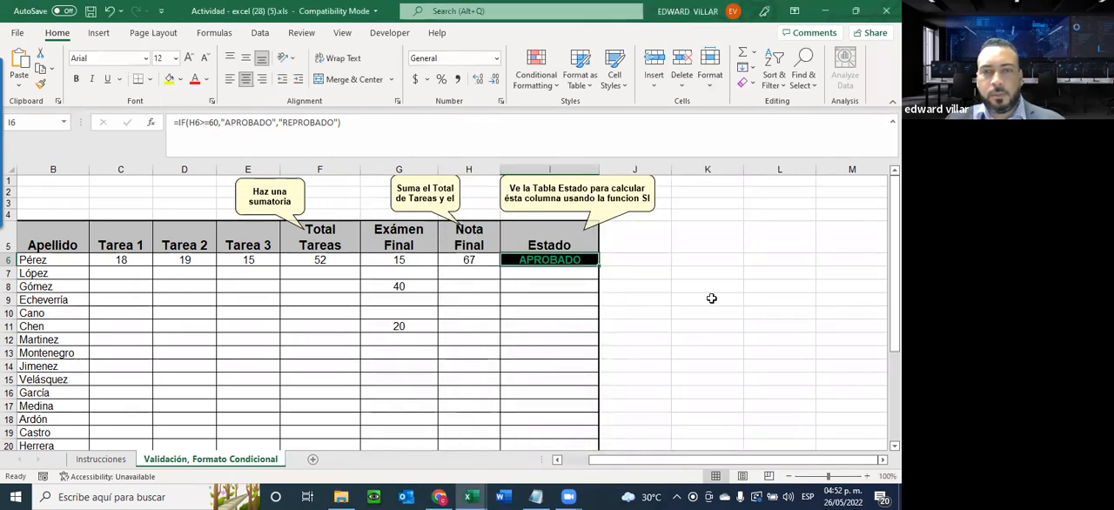
# Test the Estado formatting by setting the Exámen Final grade in G6 to 1 and back to 15
pyautogui.click(399, 260)
pyautogui.write('1')
pyautogui.press('Return')
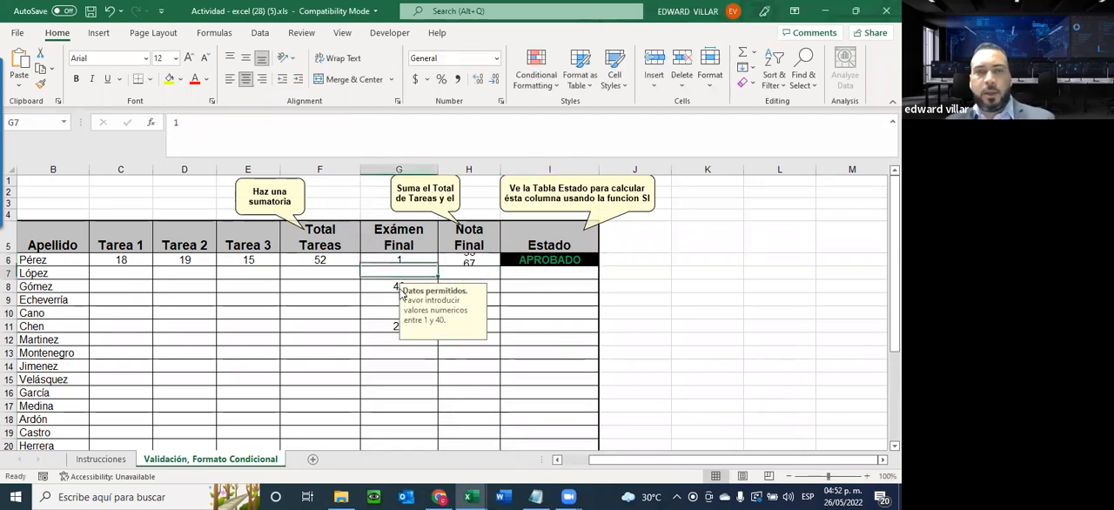
pyautogui.click(402, 260)
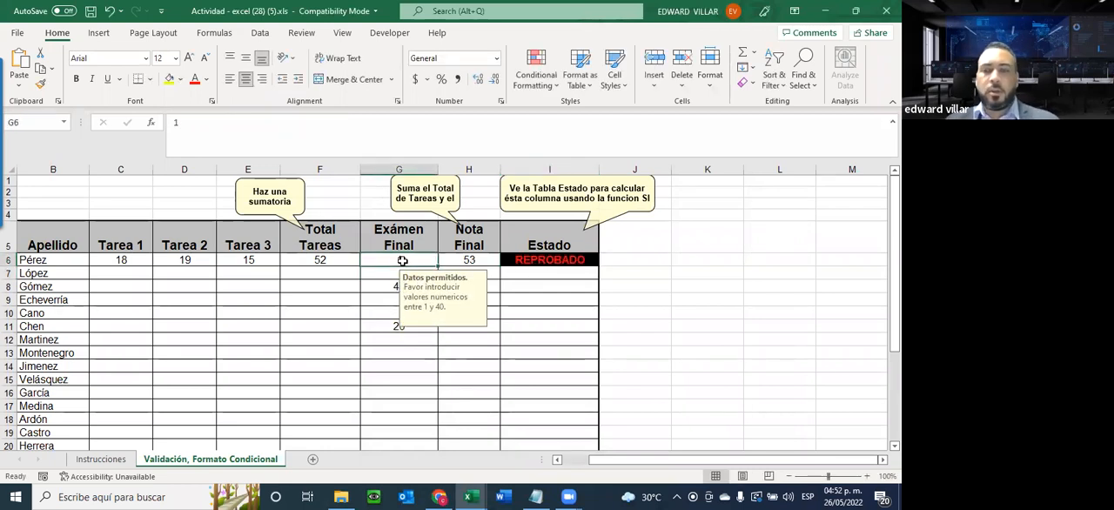
pyautogui.write('15')
pyautogui.press('Return')
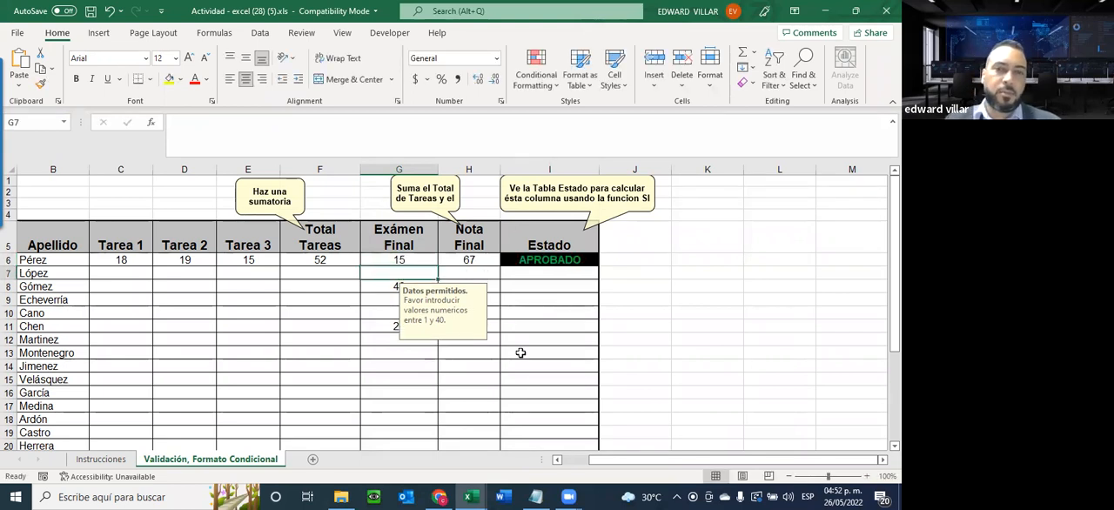
pyautogui.click(520, 352)
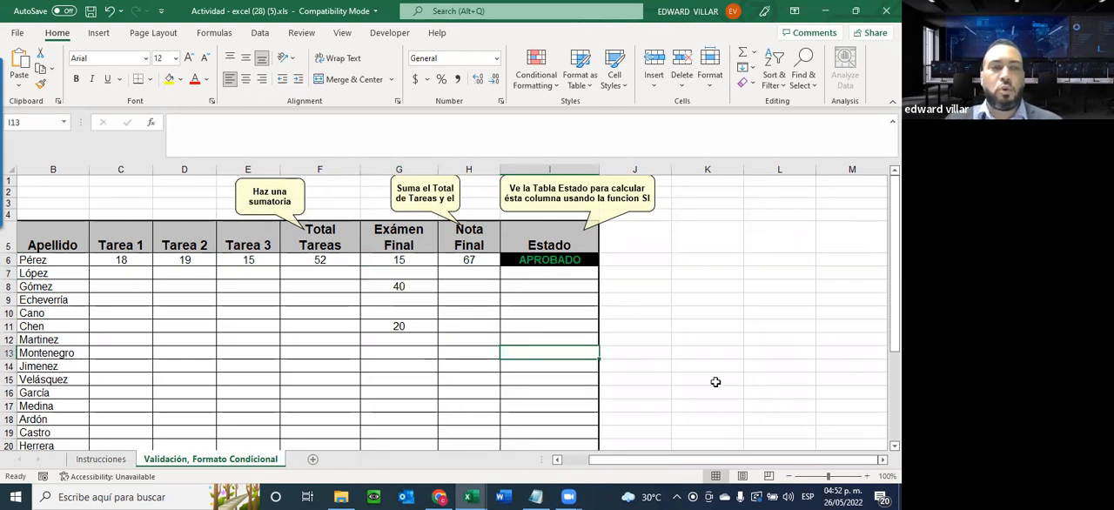
# Review the Tarea, Total Tareas, Nota Final and Estado columns by selecting each range from row 6 down
pyautogui.moveTo(120, 260); pyautogui.dragTo(240, 414)
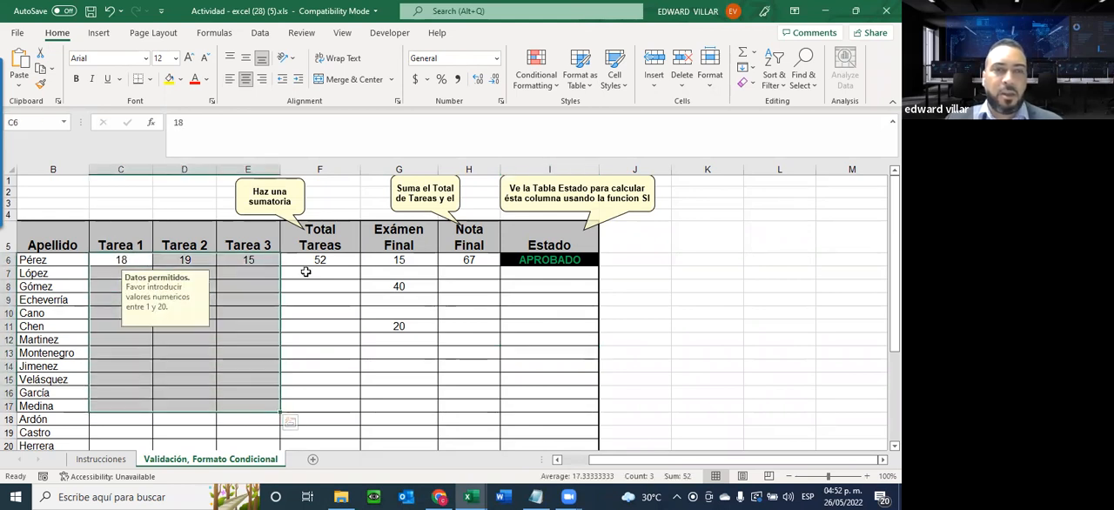
pyautogui.moveTo(312, 261); pyautogui.dragTo(308, 392)
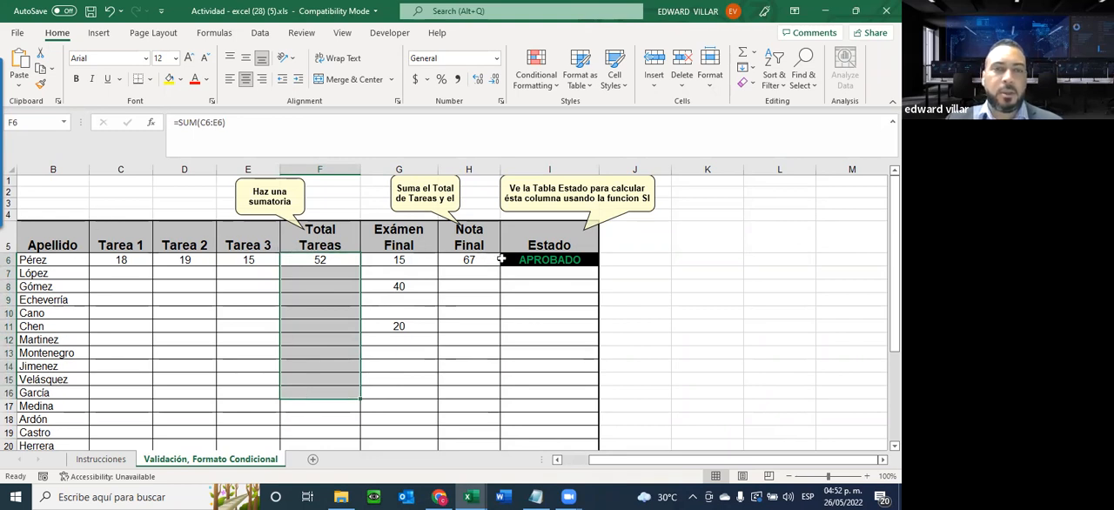
pyautogui.moveTo(468, 260); pyautogui.dragTo(442, 391)
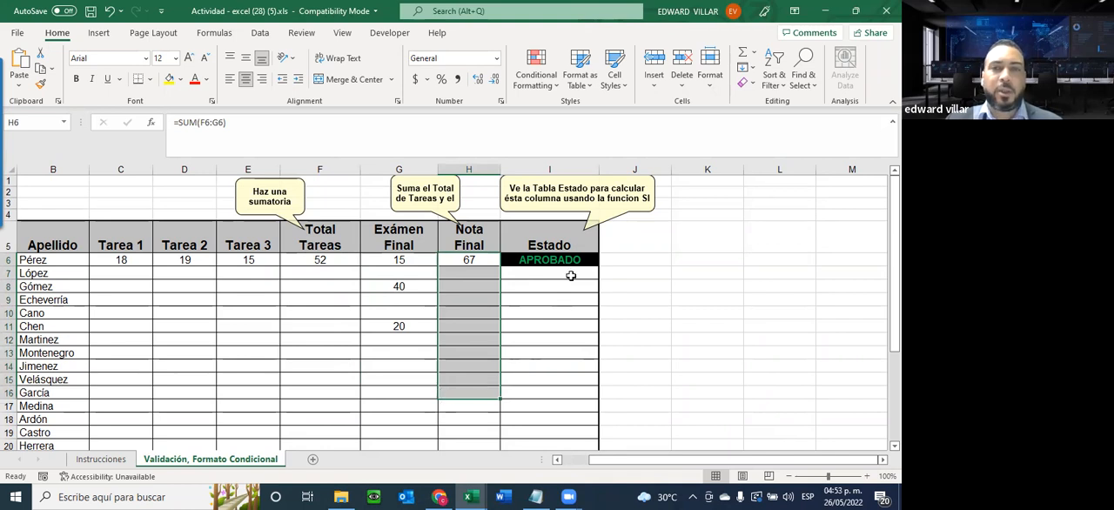
pyautogui.moveTo(564, 259); pyautogui.dragTo(543, 392)
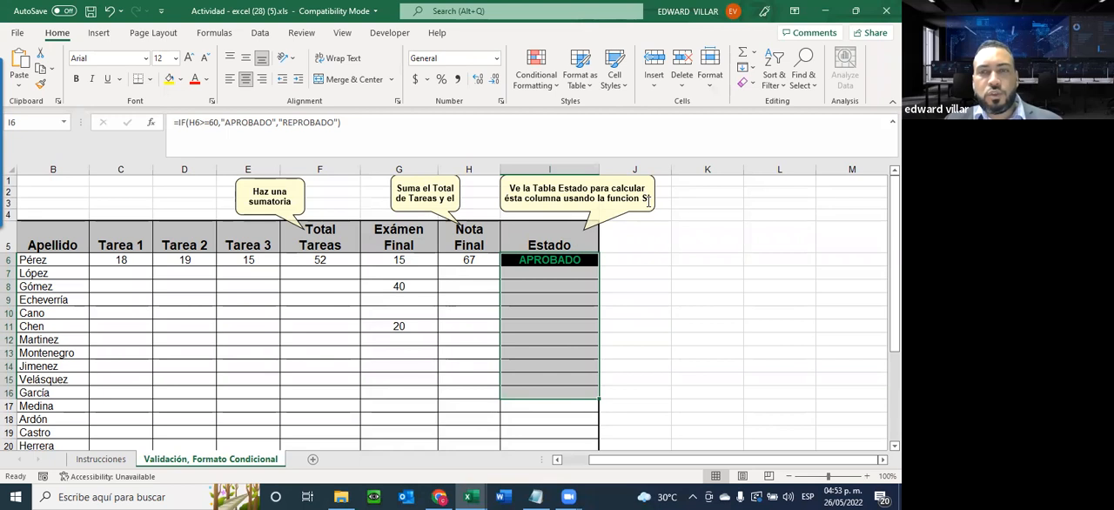
pyautogui.click(538, 294)
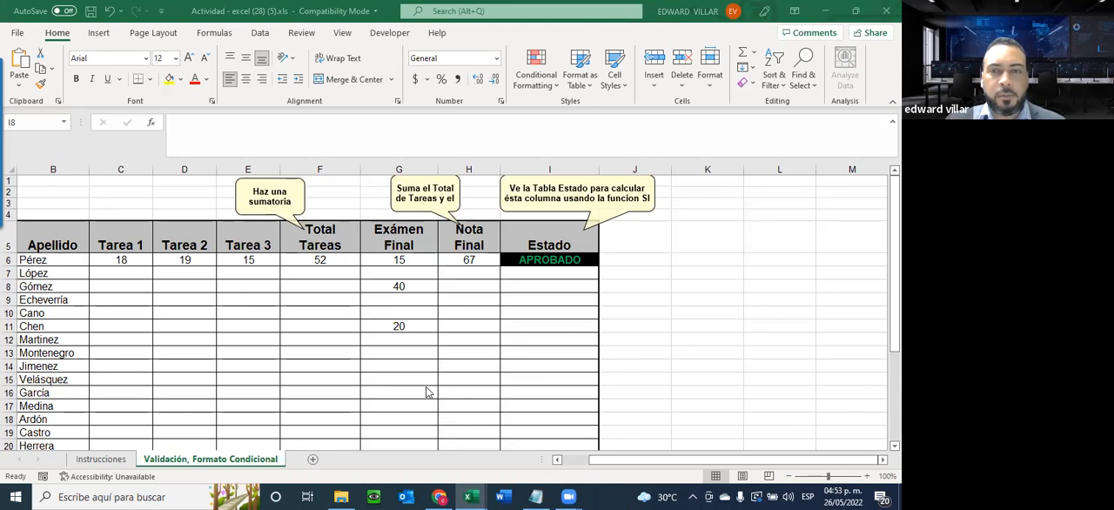
# Examine the preset formats offered by a Text That Contains rule for I6, and close it without applying
pyautogui.click(519, 265)
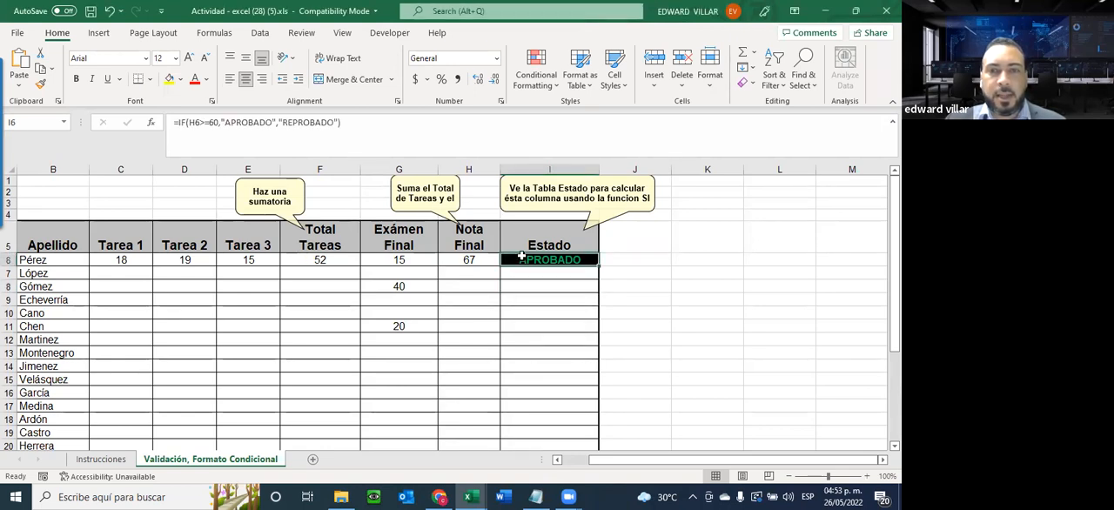
pyautogui.click(544, 84)
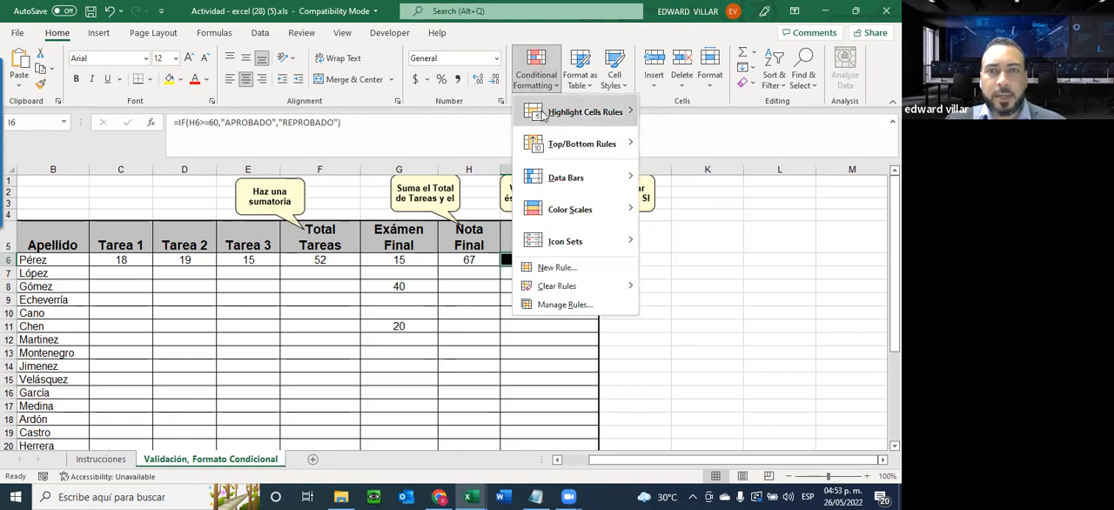
pyautogui.moveTo(544, 114)
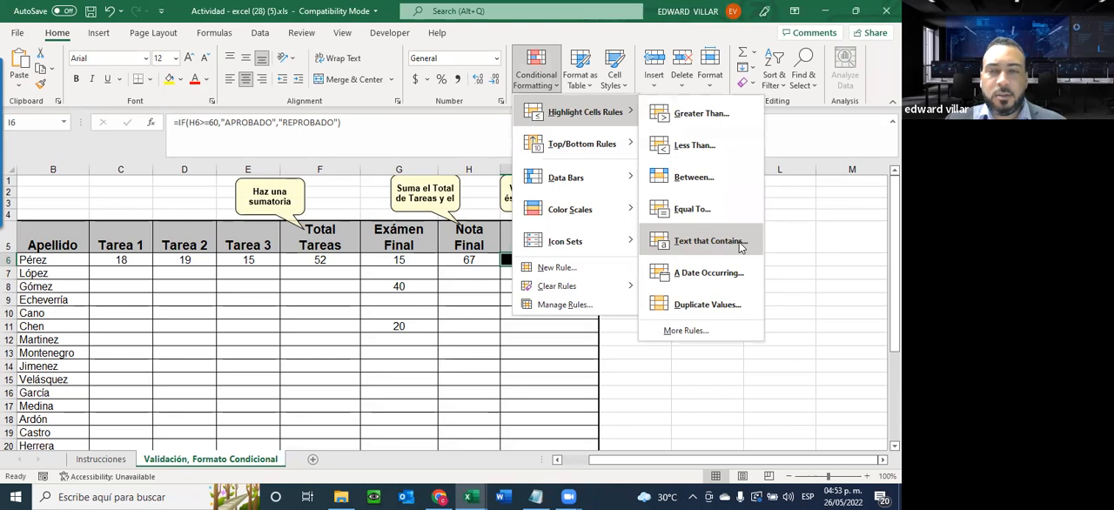
pyautogui.click(687, 243)
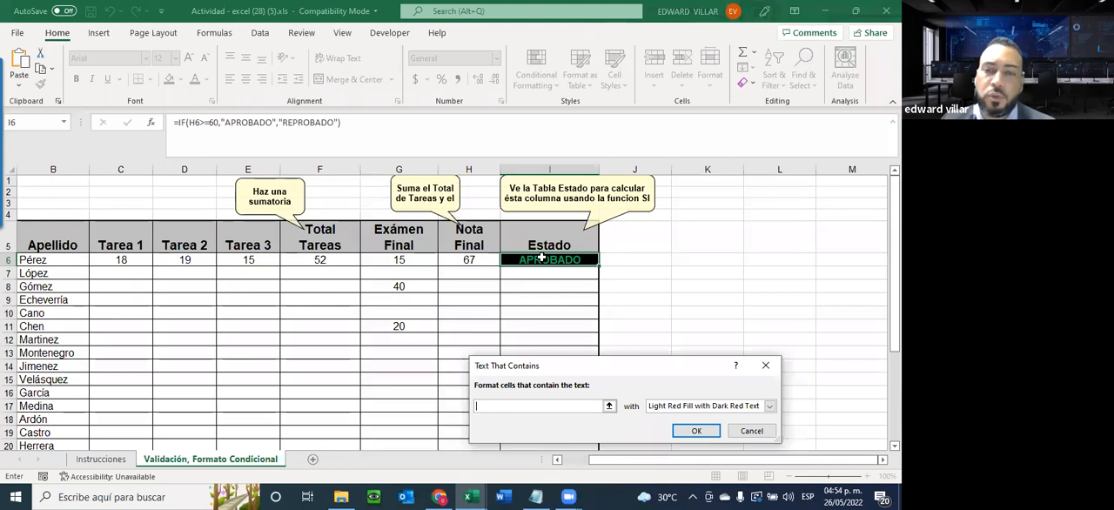
pyautogui.click(678, 407)
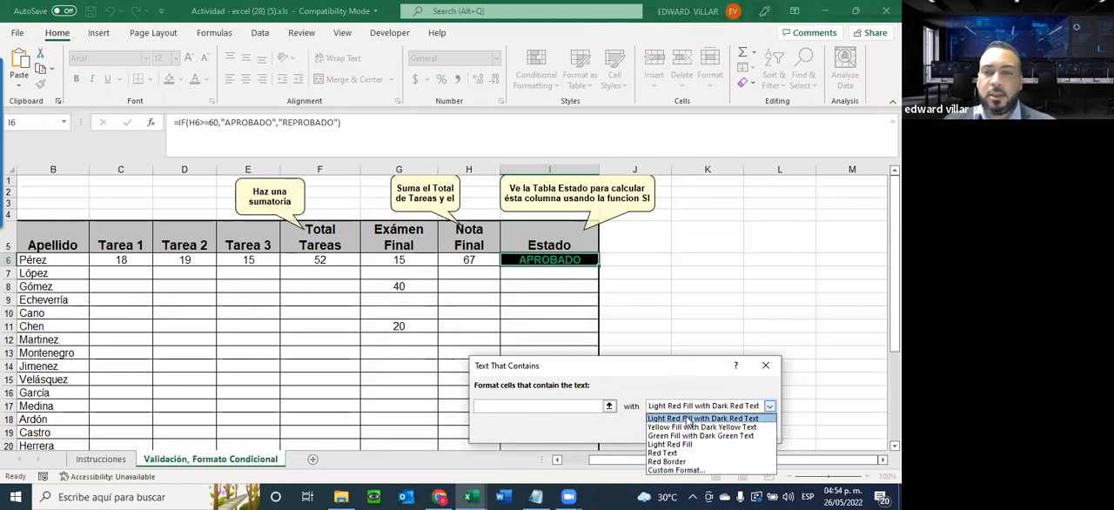
pyautogui.click(767, 366)
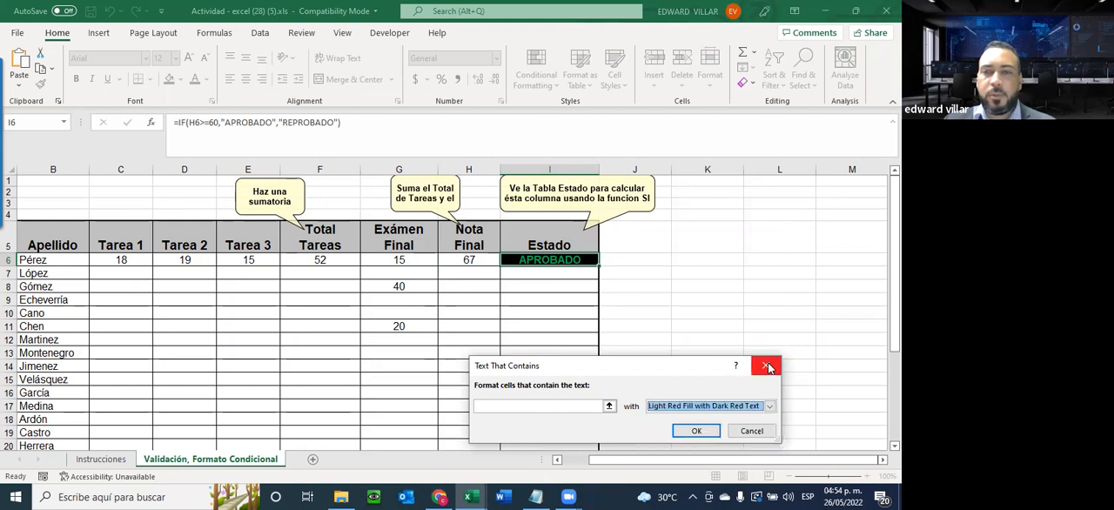
pyautogui.click(767, 366)
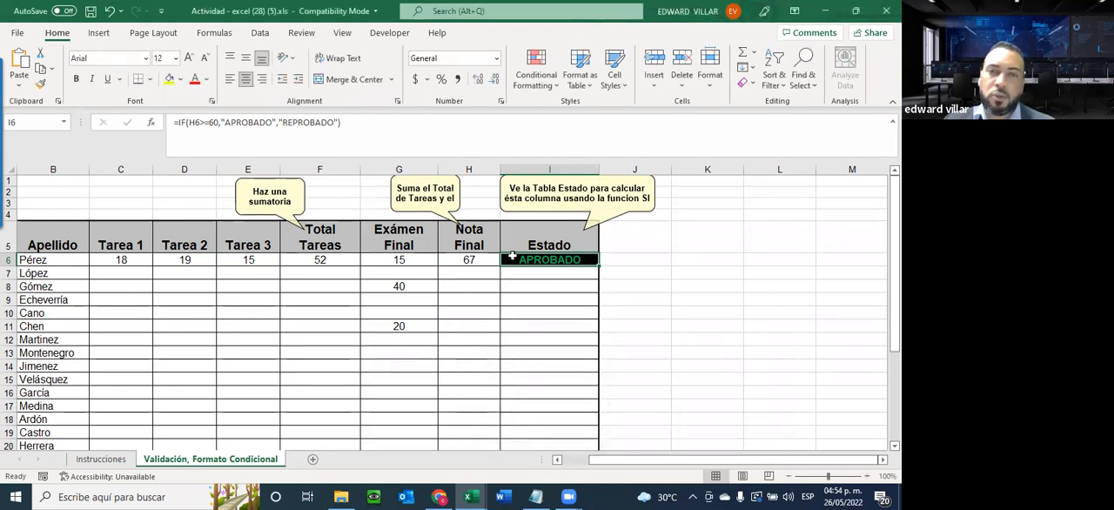
# Recheck both Estado formats by changing the Exámen Final grade in G6 to 1 and restoring 15
pyautogui.click(413, 260)
pyautogui.write('1')
pyautogui.press('Return')
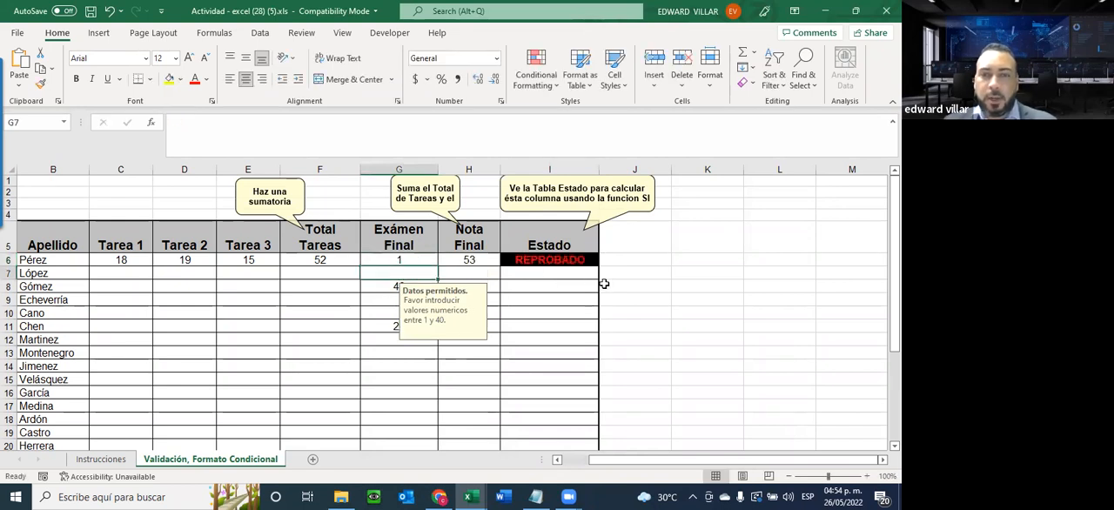
pyautogui.click(389, 259)
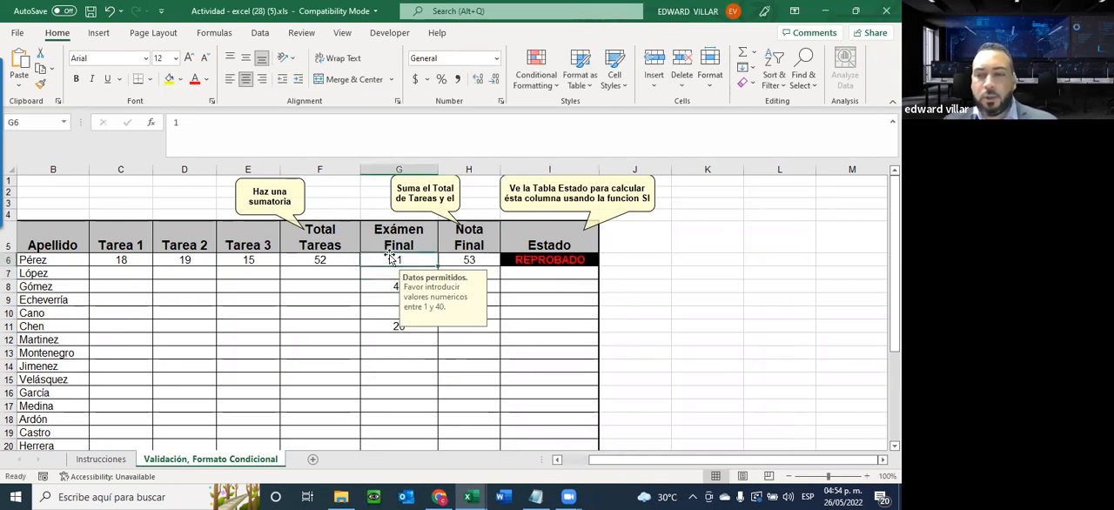
pyautogui.write('15')
pyautogui.press('Return')
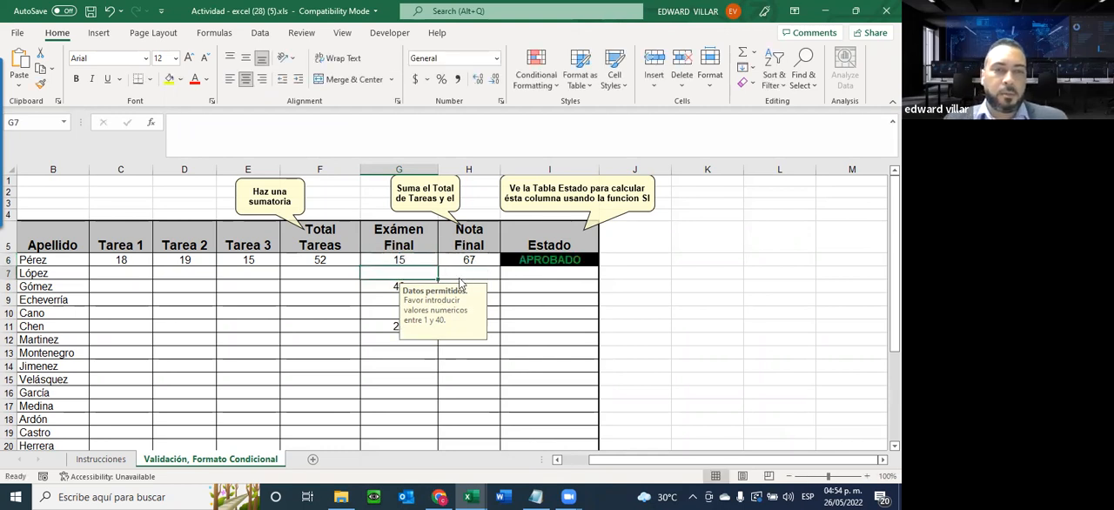
# Open the function arguments of the Estado IF formula in I6 for review
pyautogui.scroll(-1, 460, 280)
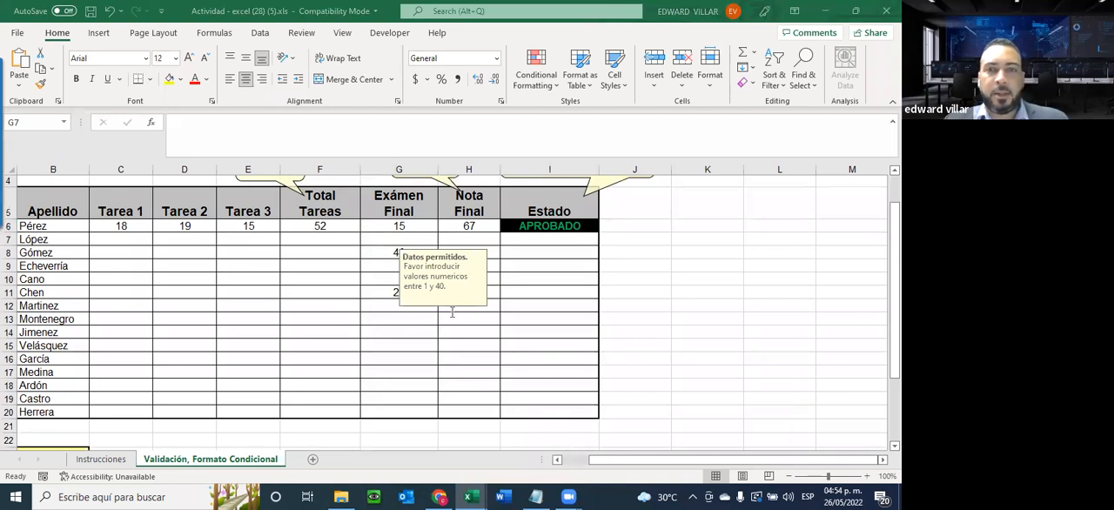
pyautogui.click(534, 226)
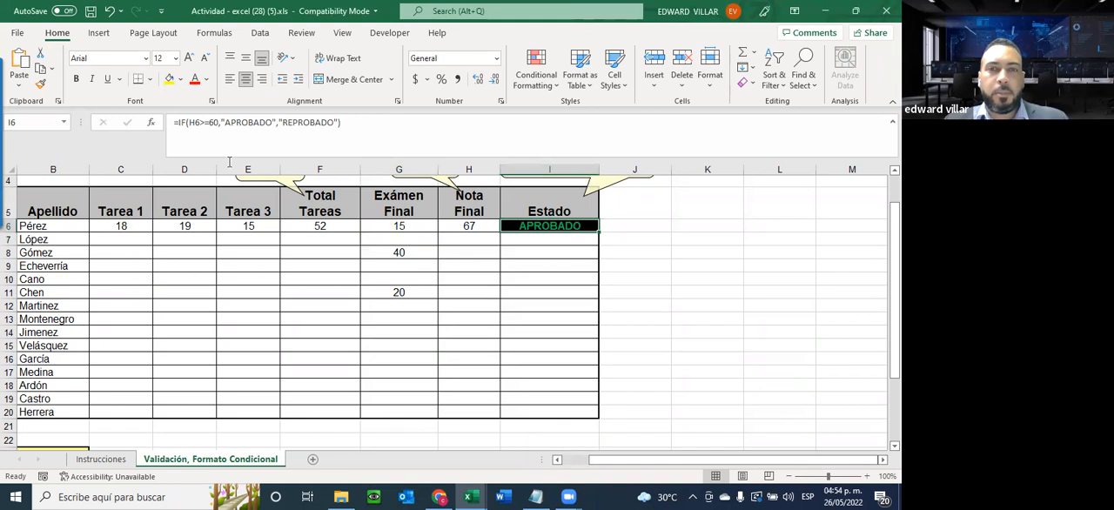
pyautogui.click(152, 122)
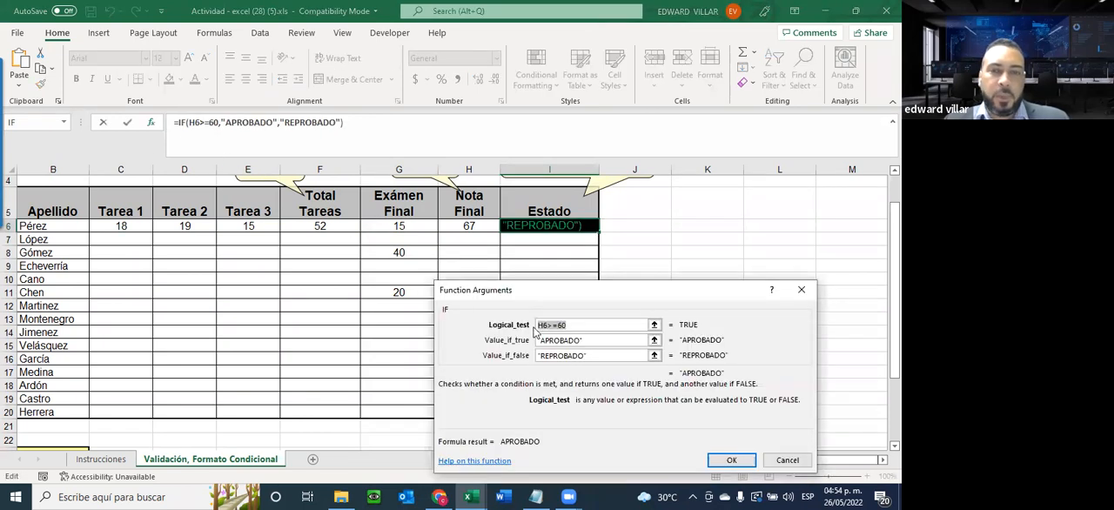
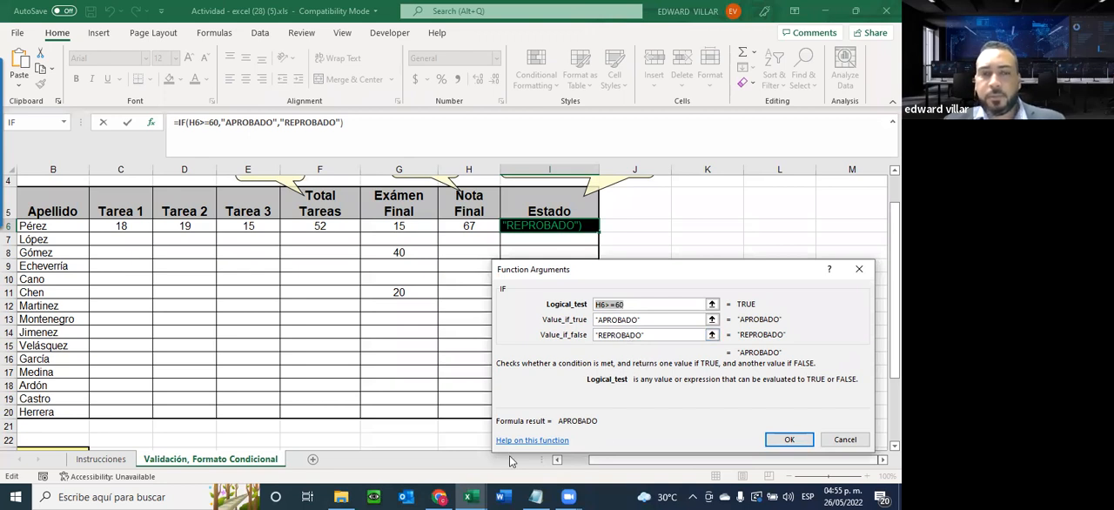
# Close the Estado formula's arguments and set the Exámen Final grade in G6 to 1
pyautogui.press('Return')
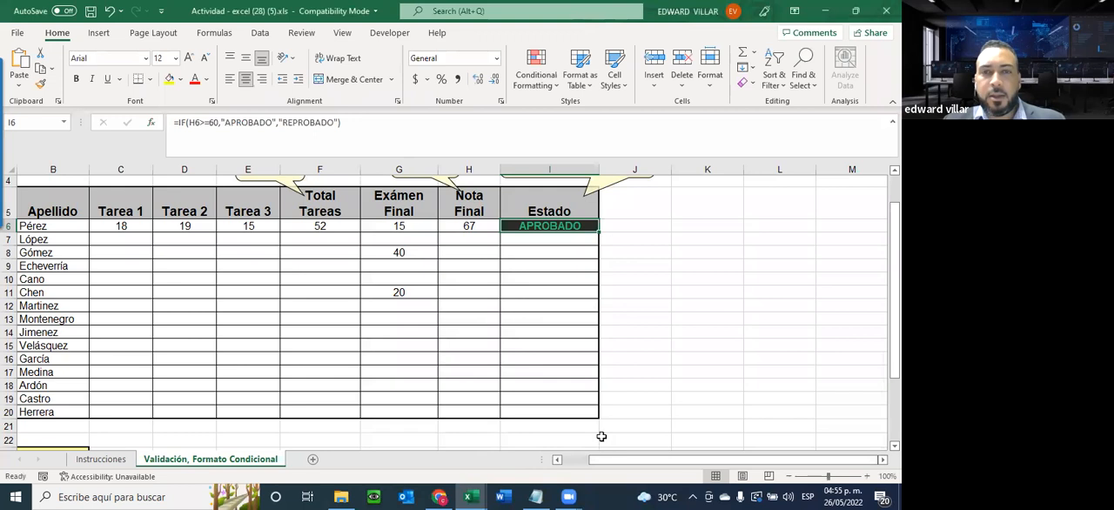
pyautogui.click(399, 225)
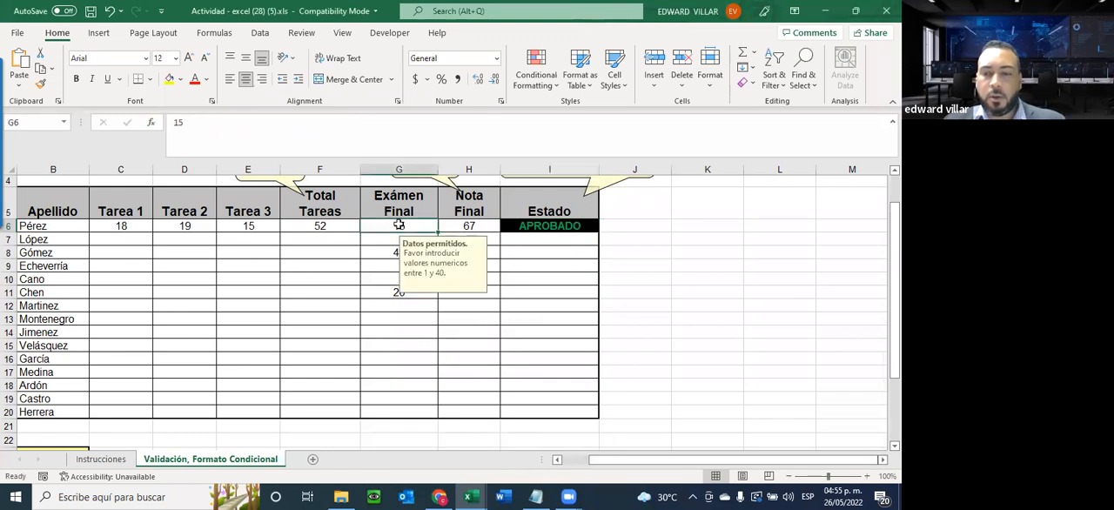
pyautogui.write('1')
pyautogui.press('Return')
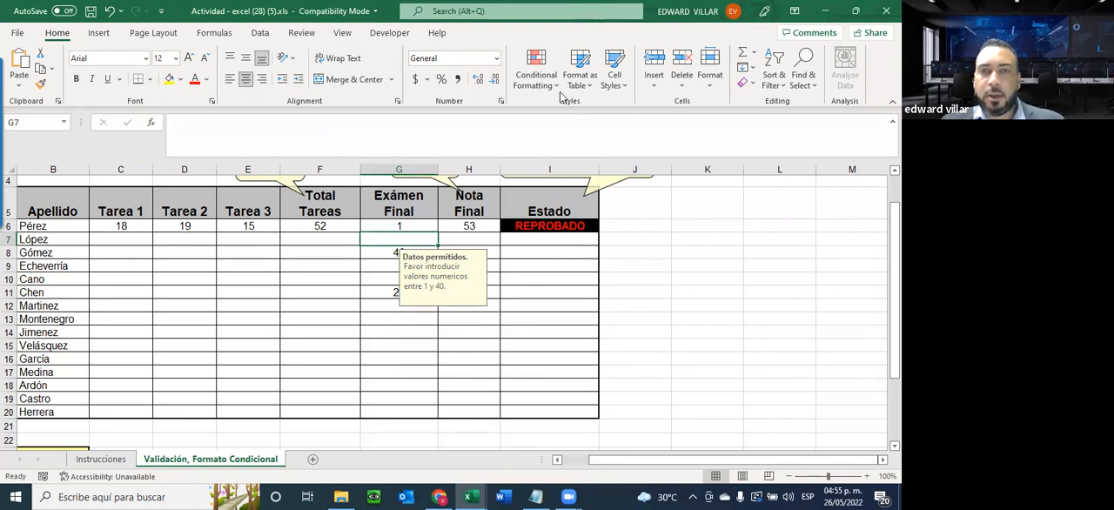
# Examine the Highlight Cells Rules available for conditional formatting without applying any, and return to G6
pyautogui.click(535, 77)
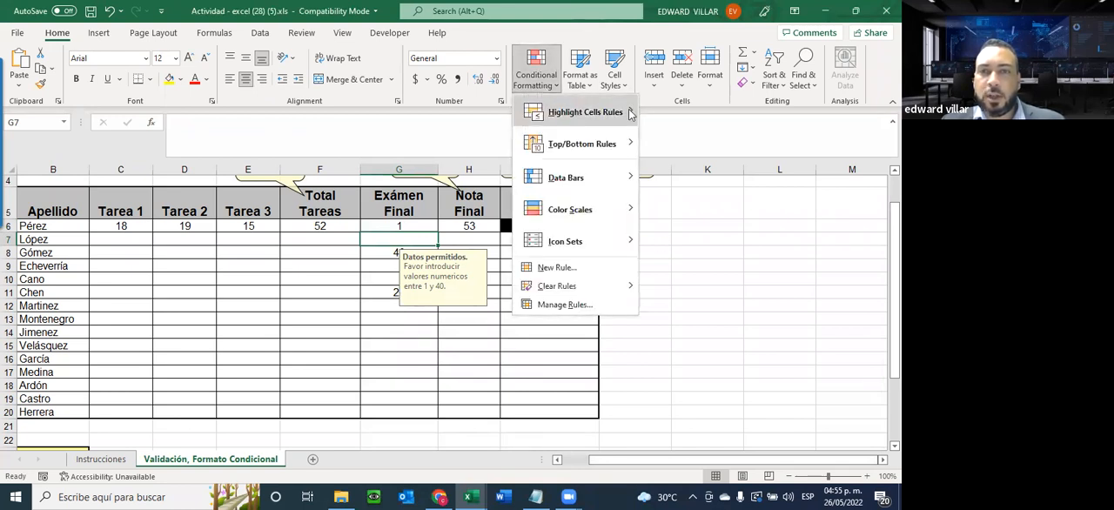
pyautogui.moveTo(629, 112)
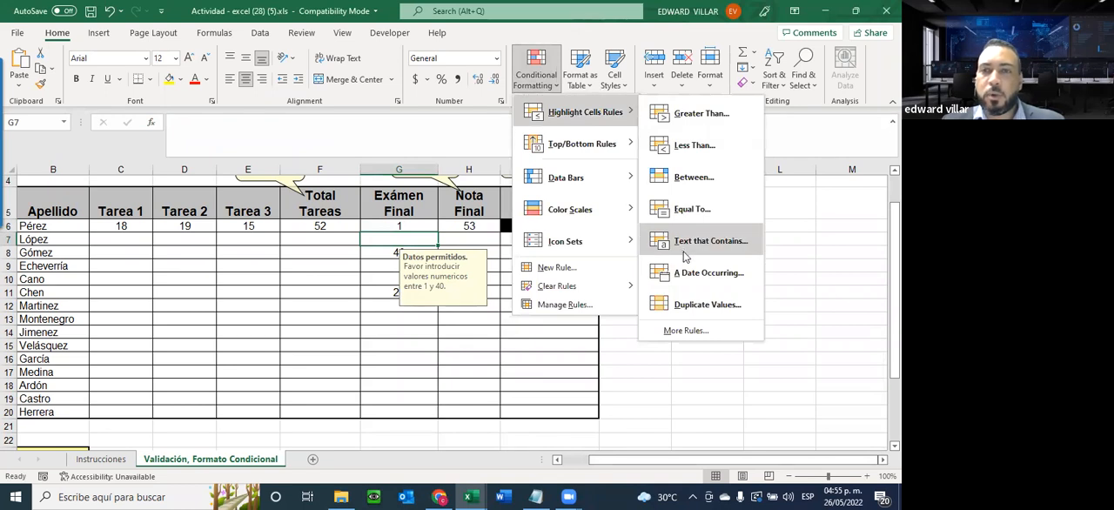
pyautogui.click(811, 229)
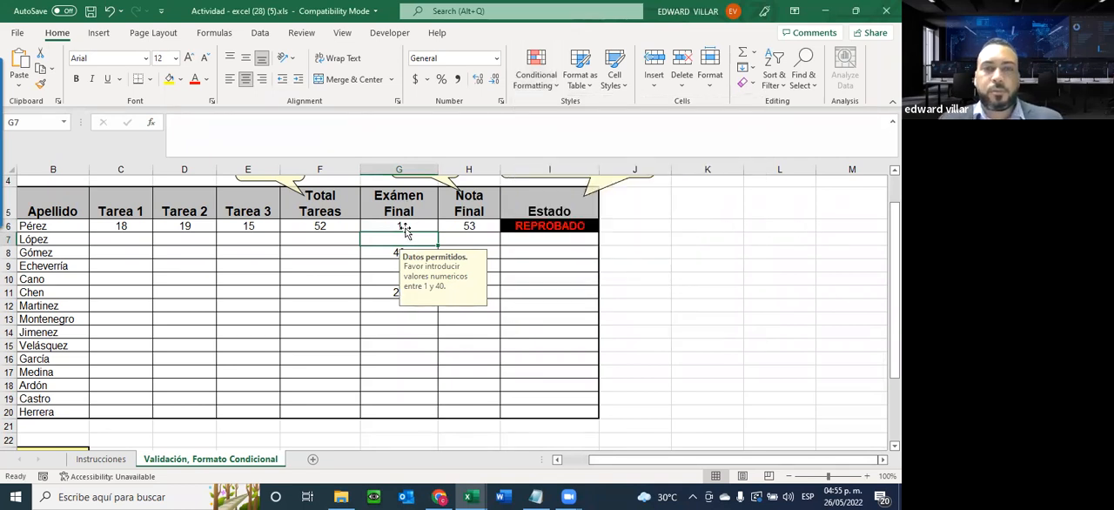
pyautogui.click(404, 227)
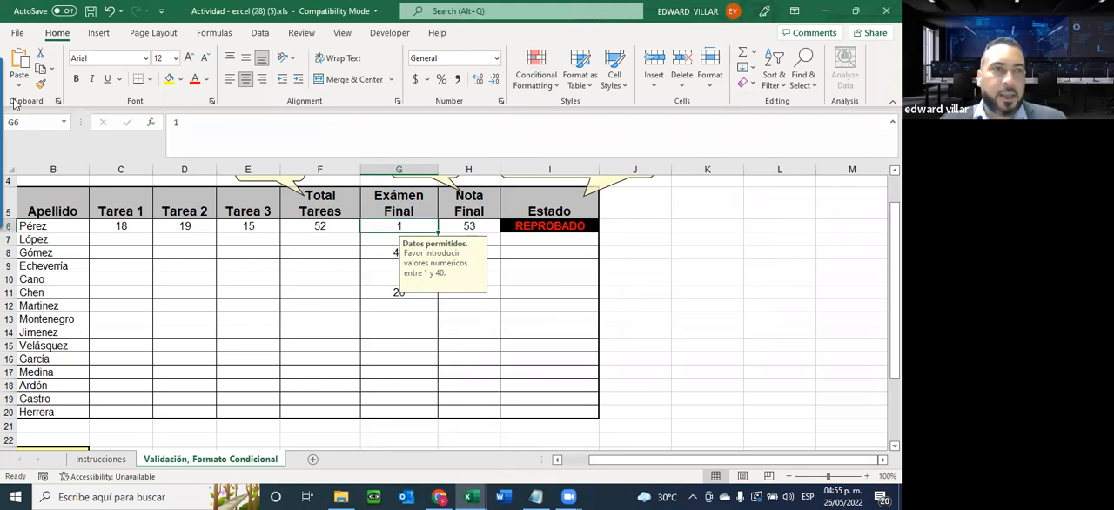
# Review the Protect Workbook options in the file information, and return to the grade sheet without applying any
pyautogui.click(18, 34)
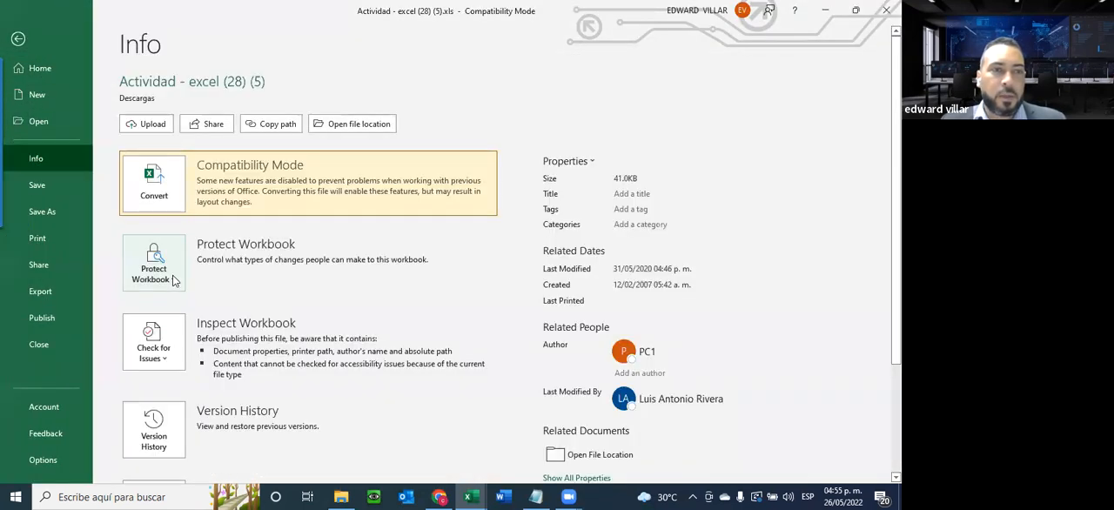
pyautogui.click(155, 266)
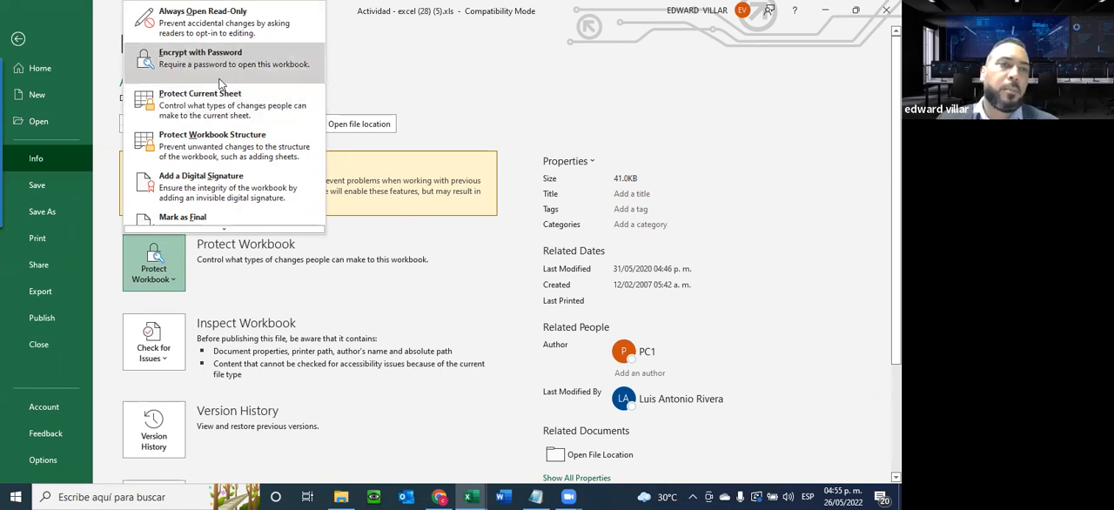
pyautogui.click(16, 38)
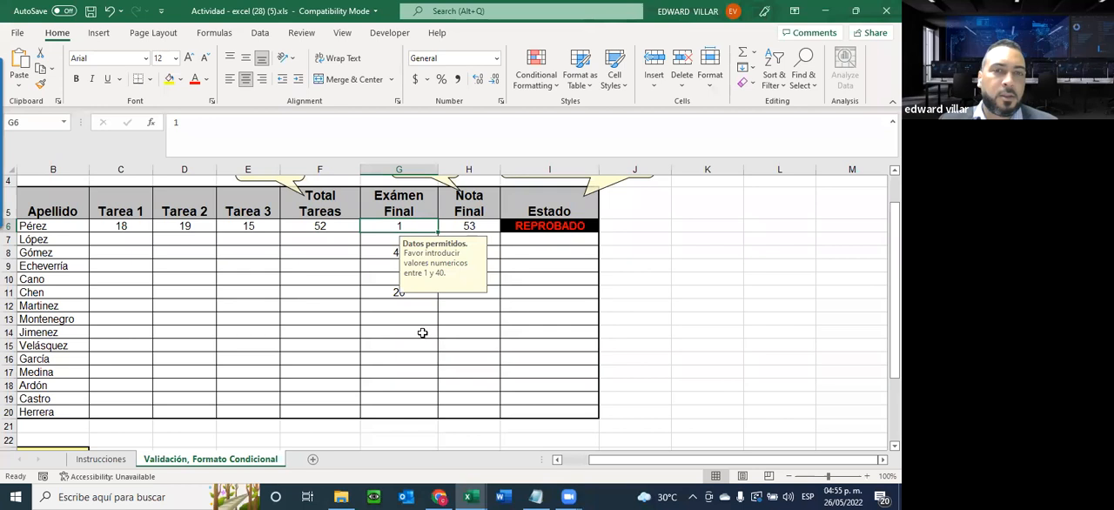
pyautogui.click(423, 321)
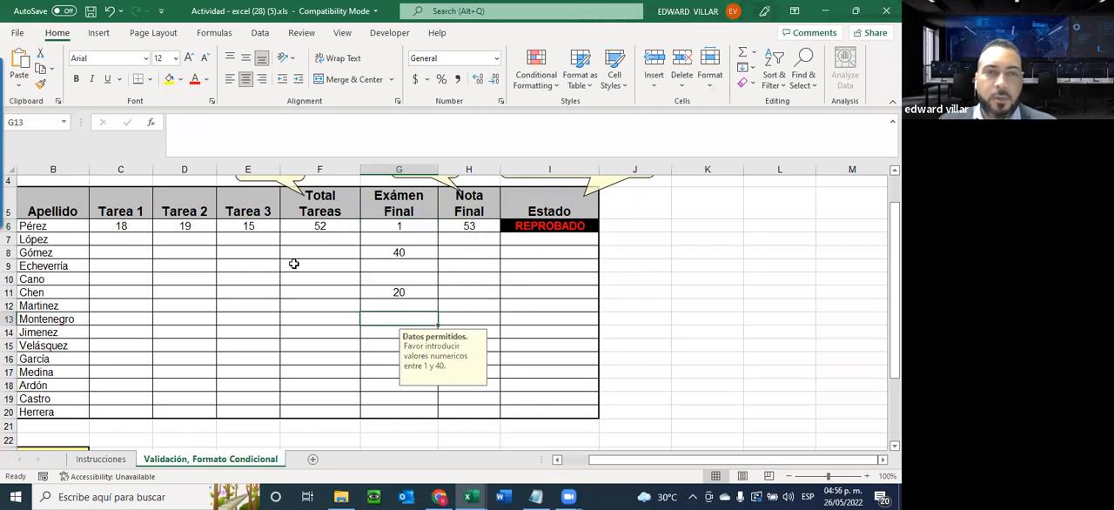
# Check the cell protection settings of the grade range C6:I20, and close them without changes
pyautogui.moveTo(110, 226); pyautogui.dragTo(527, 409)
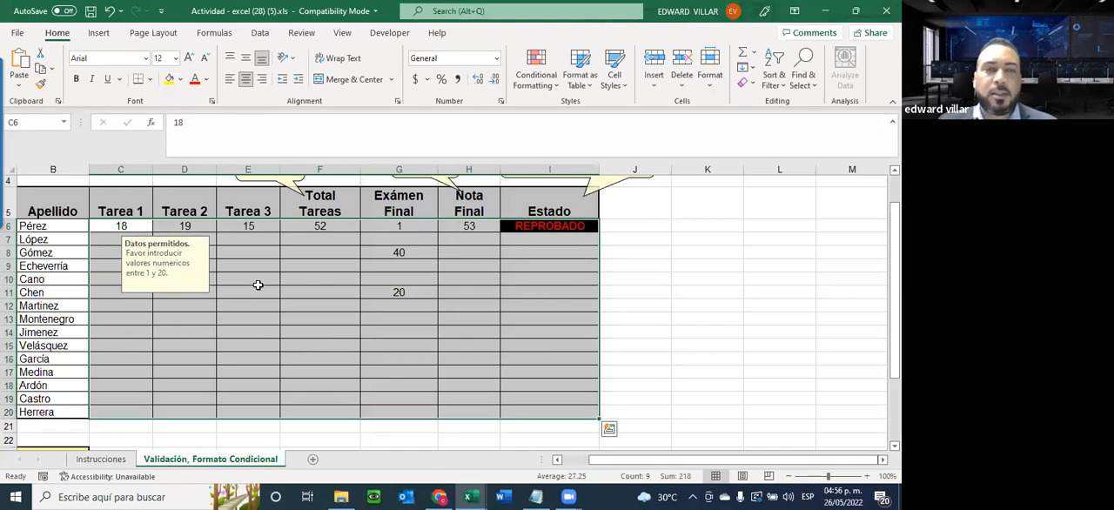
pyautogui.rightClick(329, 290)
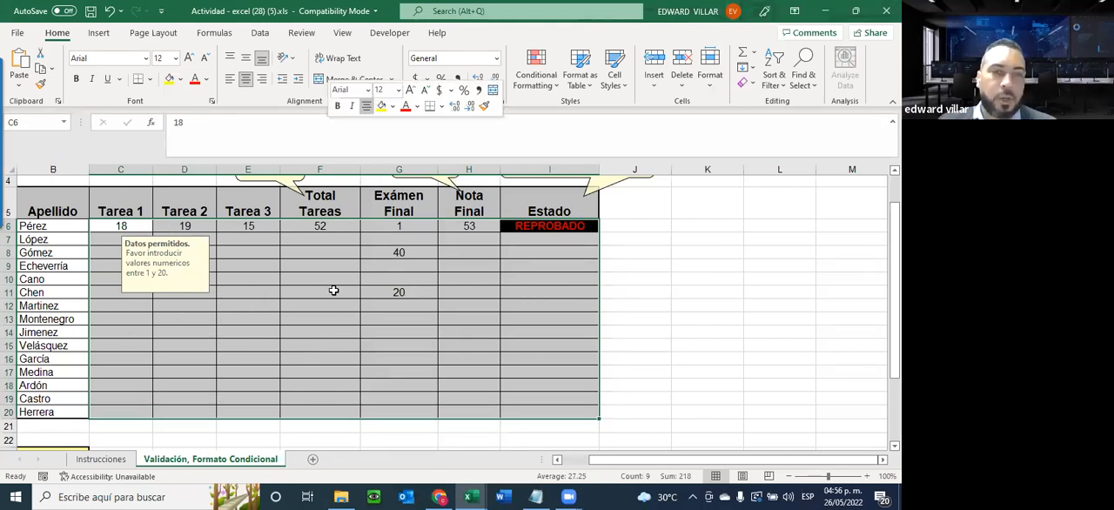
pyautogui.click(379, 417)
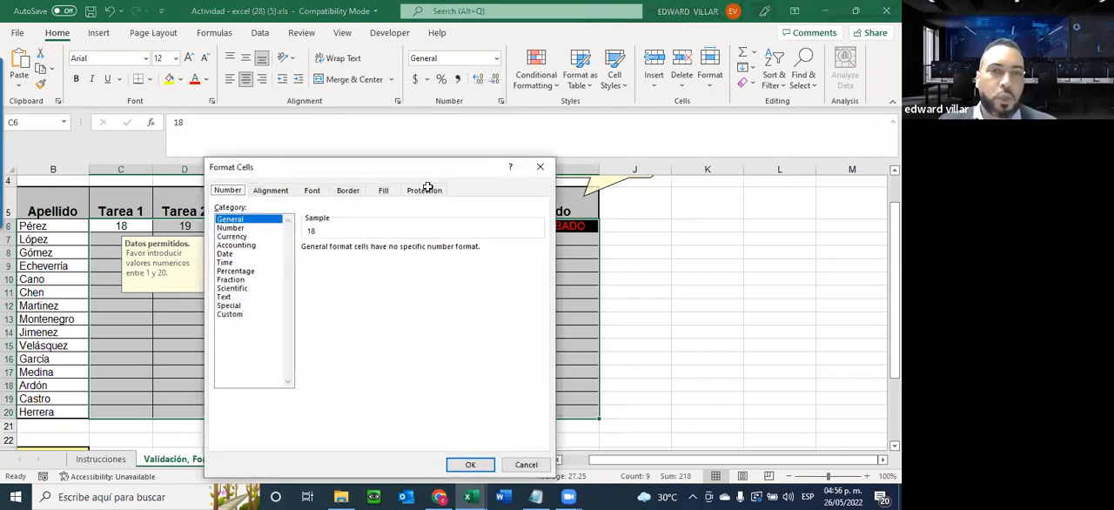
pyautogui.click(425, 190)
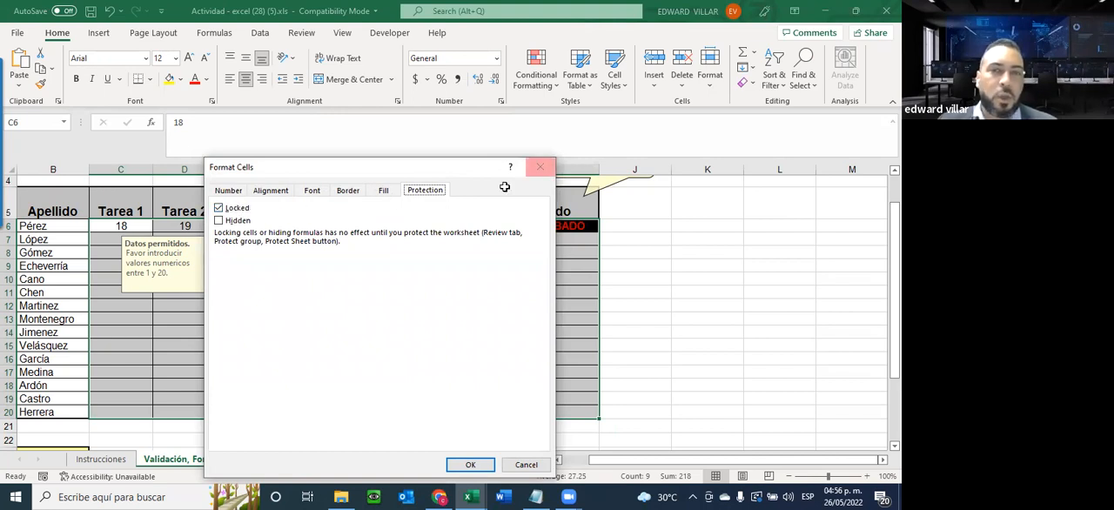
pyautogui.click(544, 166)
pyautogui.click(318, 331)
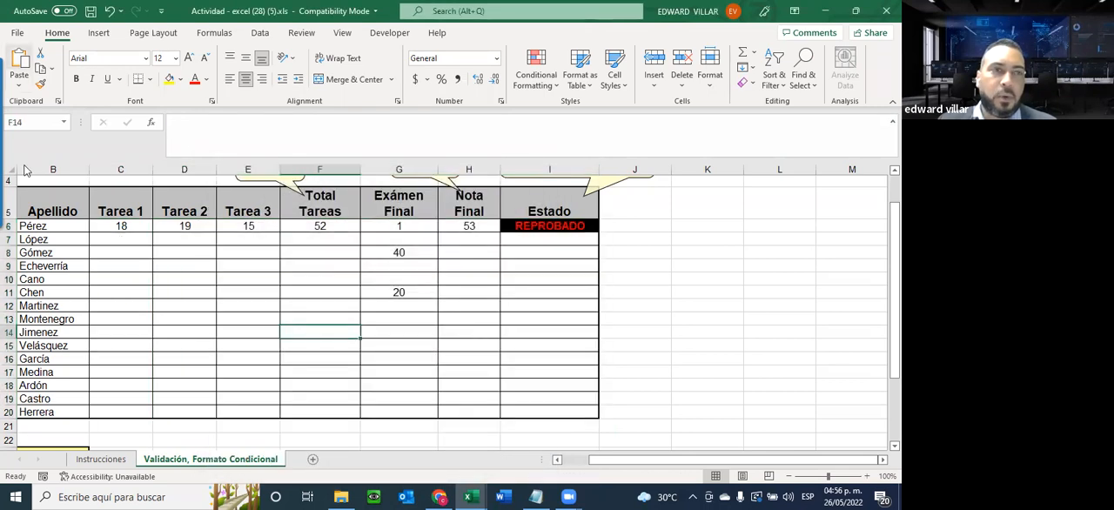
# Protect the current sheet with a password, disallowing Edit objects and Edit scenarios, and re-enter the password to confirm
pyautogui.click(17, 33)
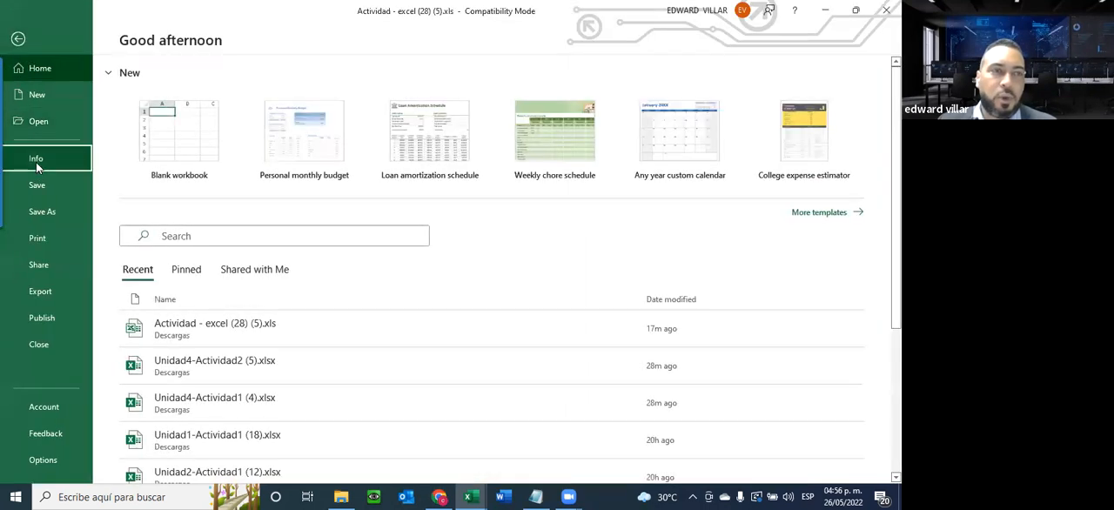
pyautogui.click(34, 158)
pyautogui.click(172, 280)
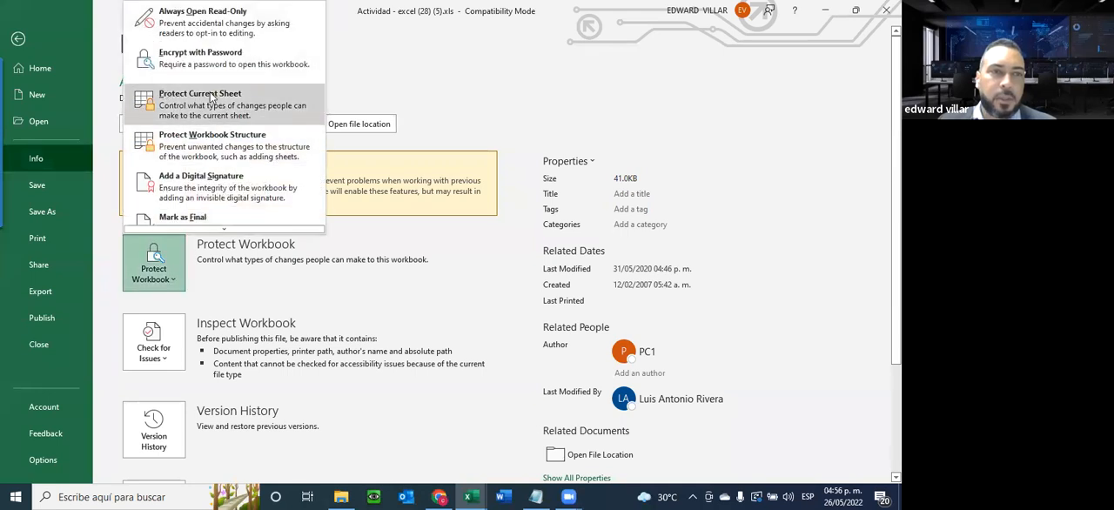
pyautogui.click(209, 97)
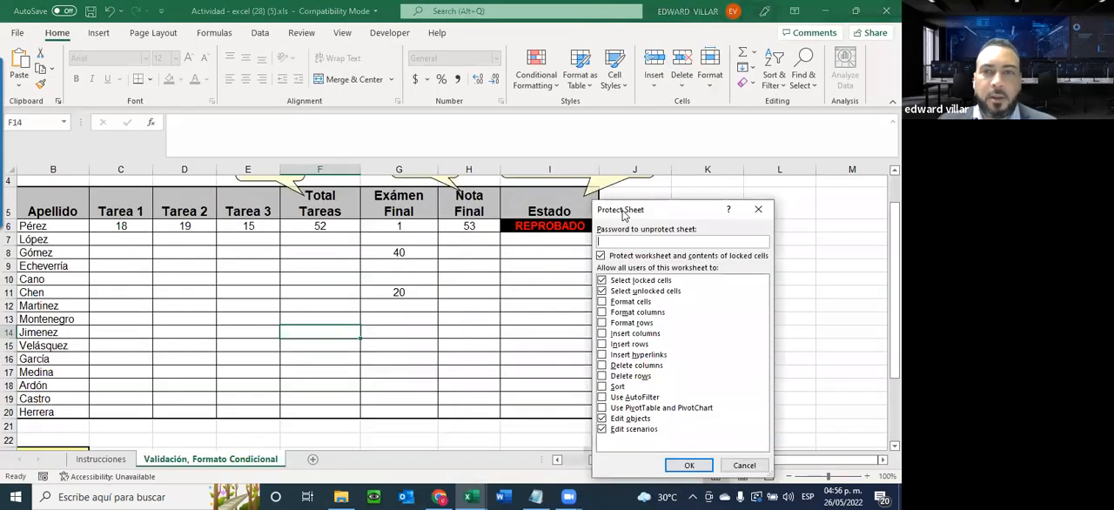
pyautogui.moveTo(698, 210); pyautogui.dragTo(361, 102)
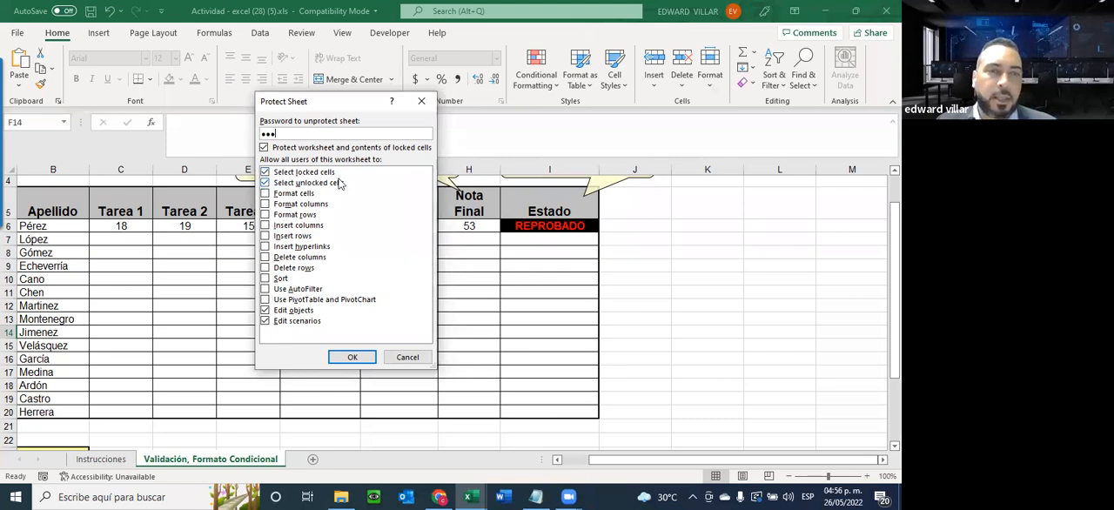
pyautogui.click(265, 315)
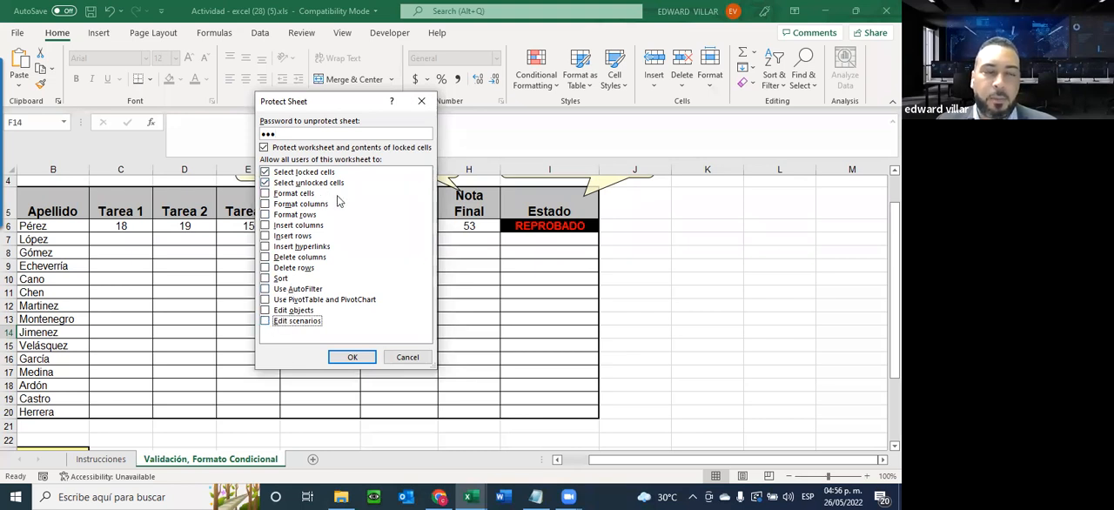
pyautogui.click(346, 362)
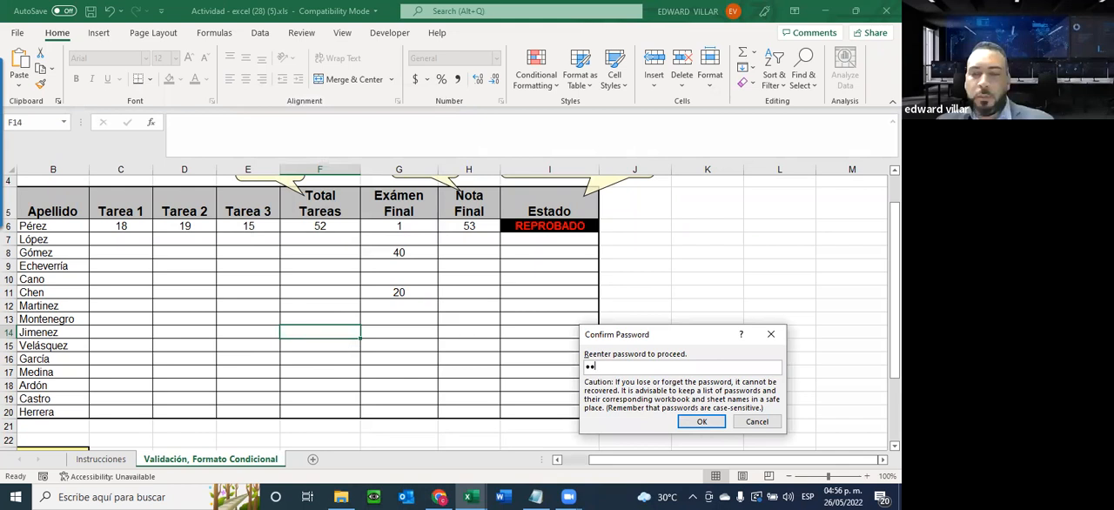
pyautogui.write('••••')
pyautogui.press('Return')
# Check cell selection on the protected sheet by selecting C7, E11 and the row 8 cells from E8 to I8
pyautogui.click(121, 241)
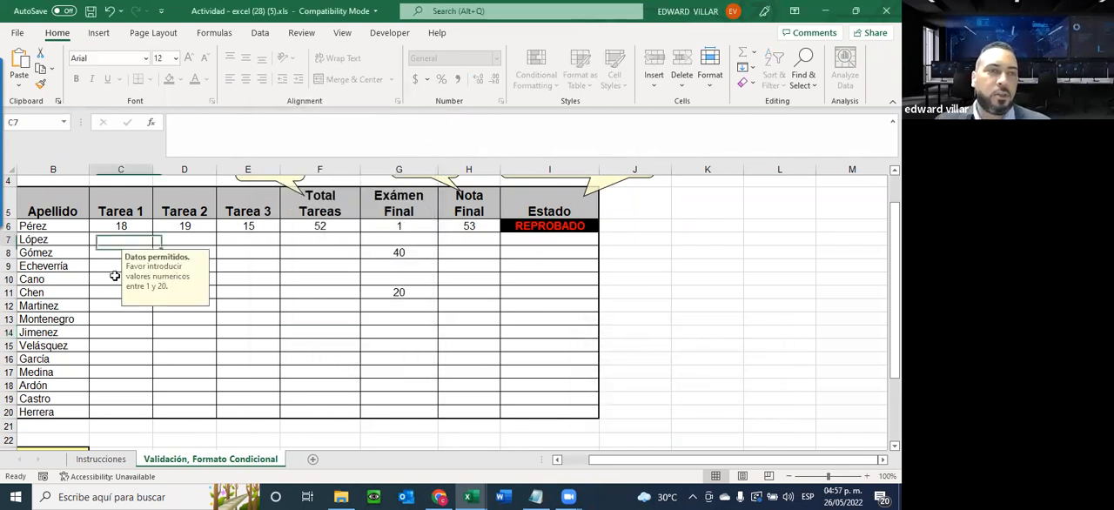
pyautogui.click(231, 289)
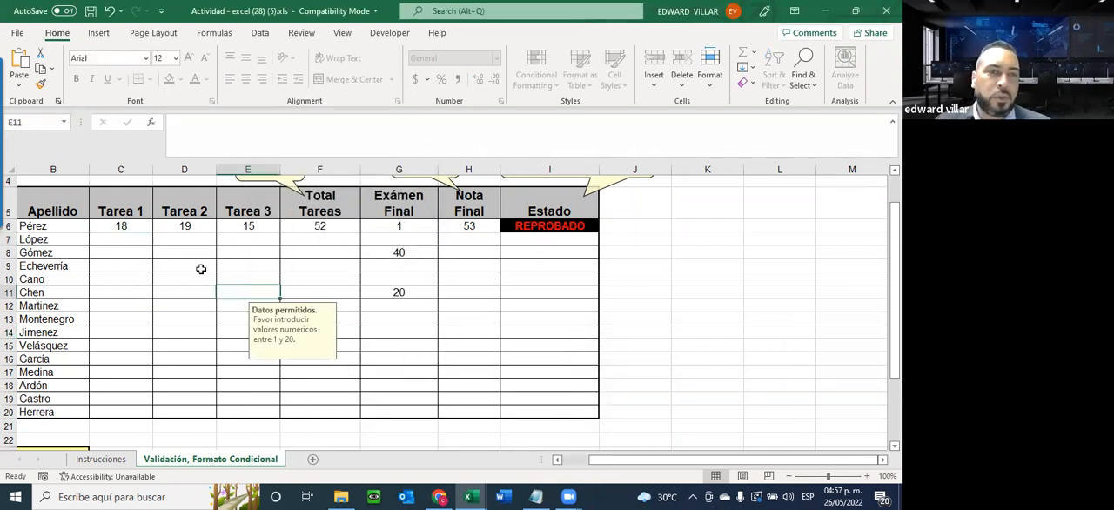
pyautogui.click(260, 250)
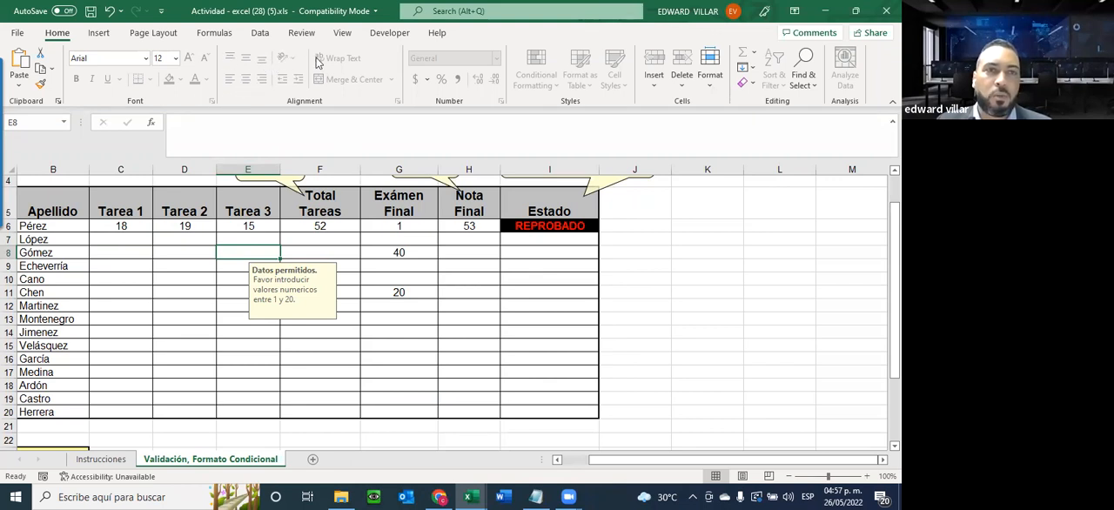
pyautogui.click(349, 252)
pyautogui.click(426, 252)
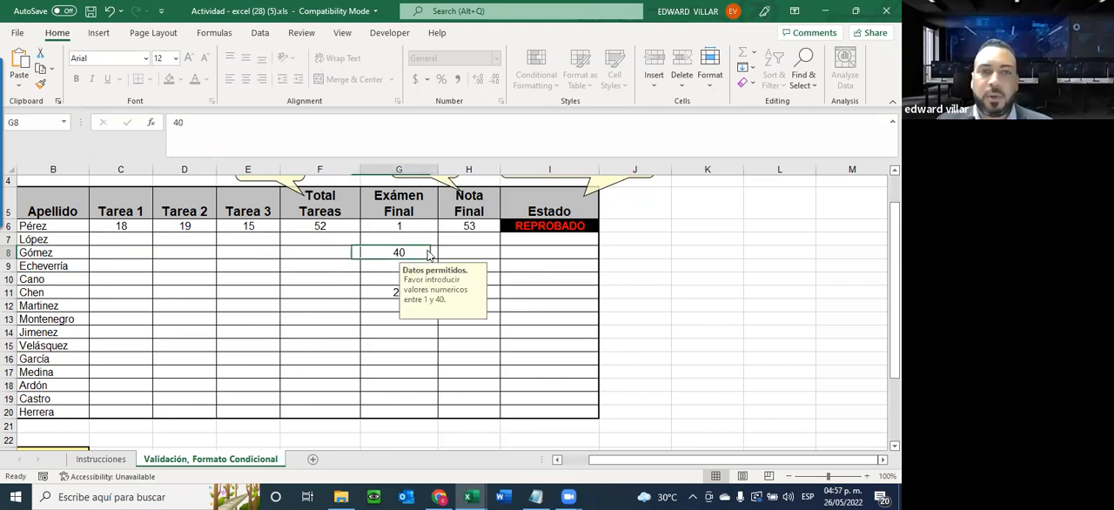
pyautogui.click(493, 258)
pyautogui.click(548, 258)
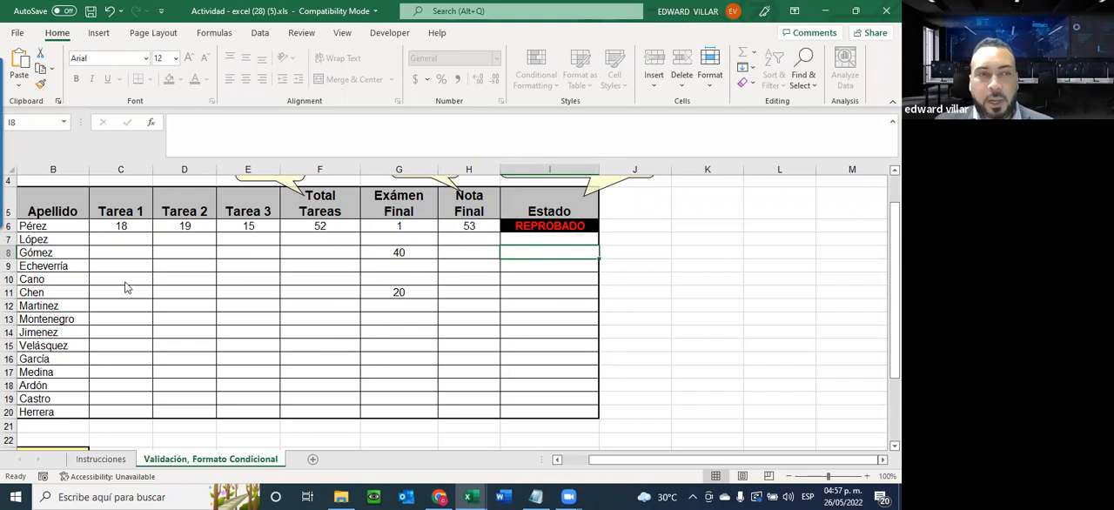
# Test the sheet protection by trying to edit several empty Tarea and Total Tareas cells, dismissing each warning
pyautogui.click(150, 242)
pyautogui.doubleClick(141, 244)
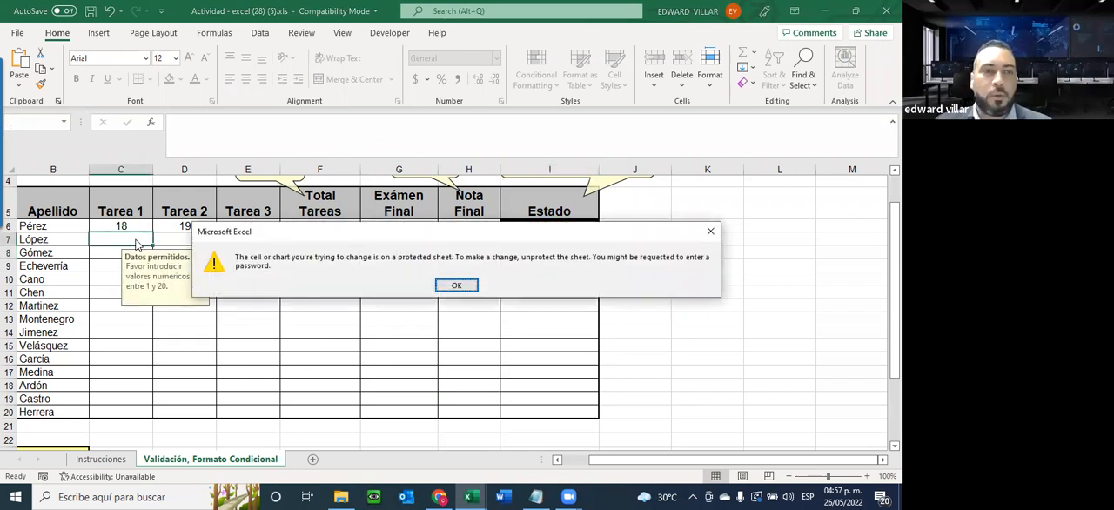
pyautogui.click(449, 286)
pyautogui.doubleClick(260, 261)
pyautogui.click(452, 285)
pyautogui.doubleClick(180, 244)
pyautogui.click(446, 286)
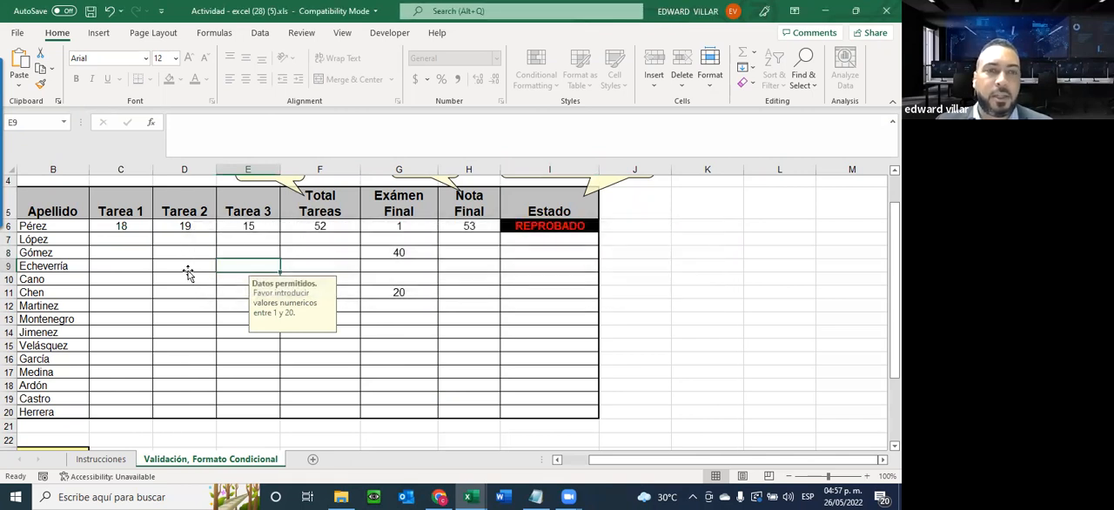
pyautogui.doubleClick(188, 272)
pyautogui.click(434, 284)
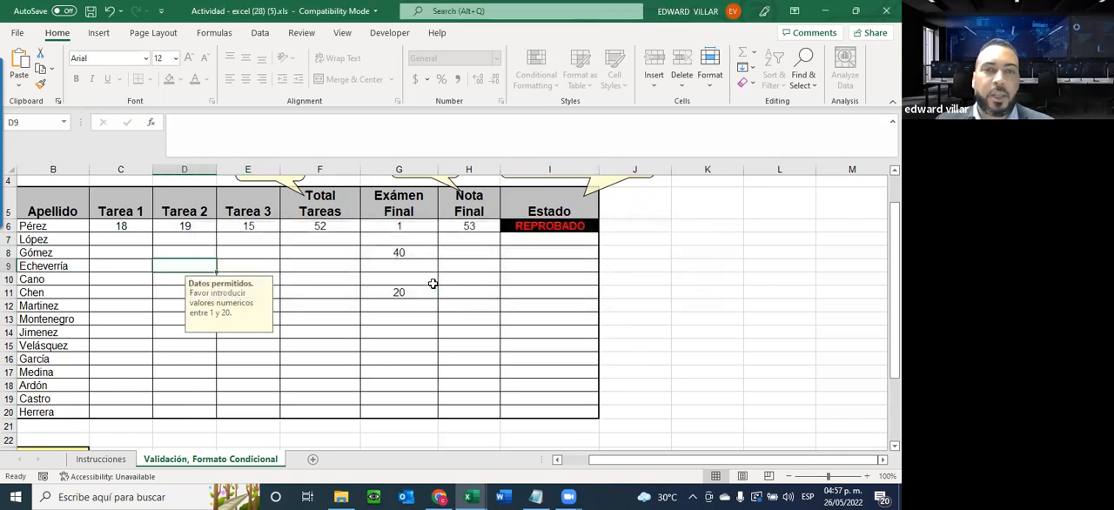
pyautogui.doubleClick(323, 274)
pyautogui.click(439, 284)
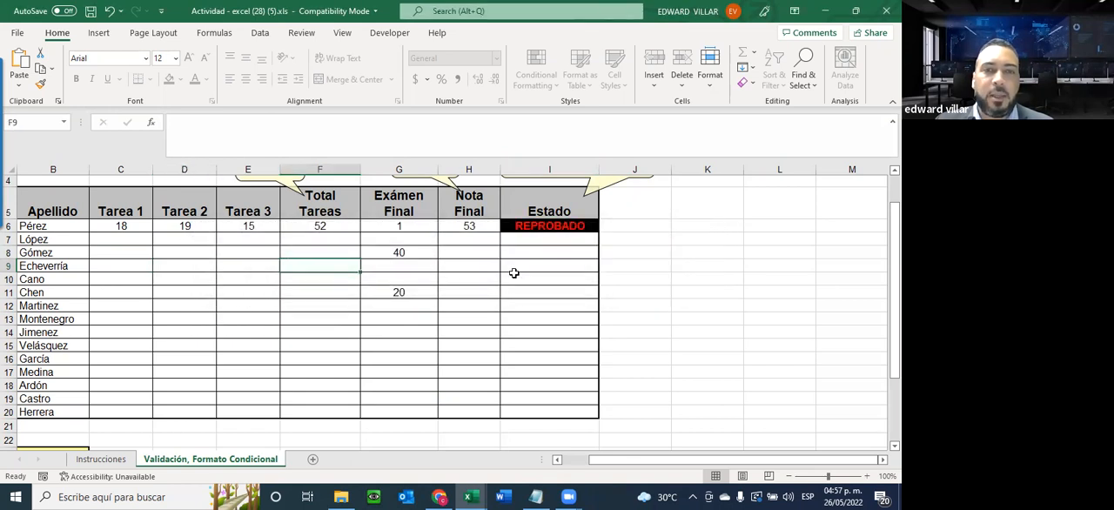
pyautogui.press('a')
pyautogui.click(449, 285)
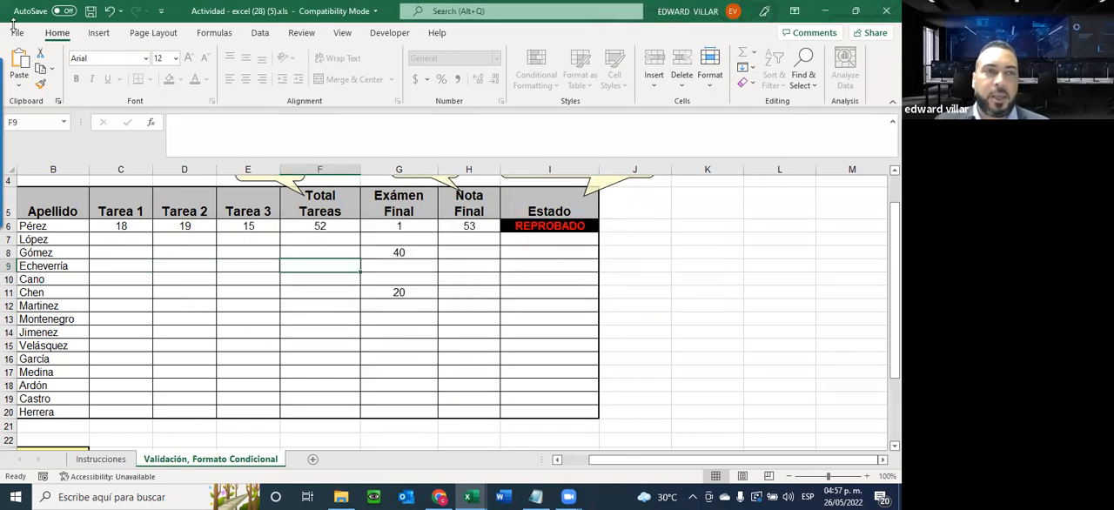
# Unprotect the Validación, Formato Condicional sheet from the file information by entering the sheet password
pyautogui.click(19, 34)
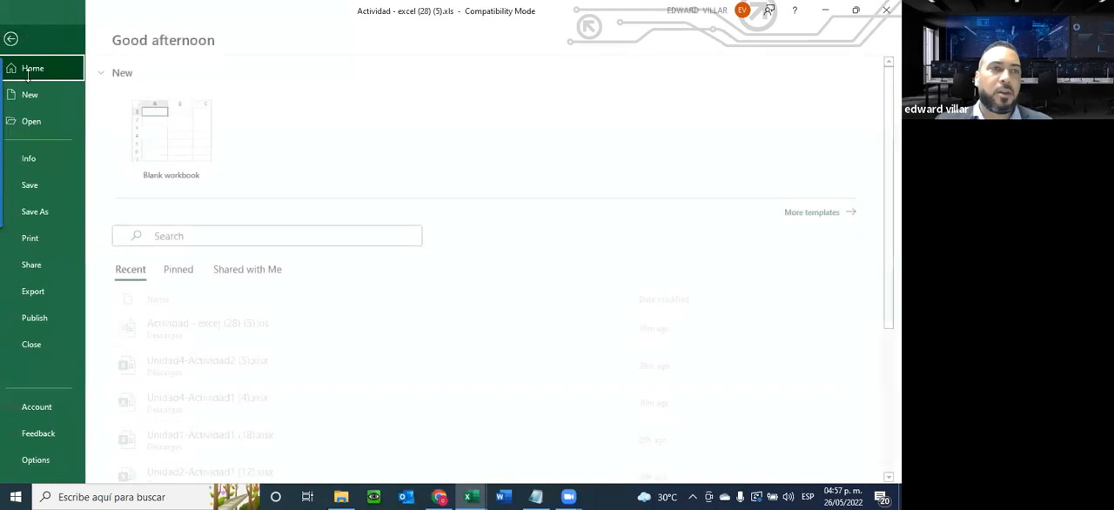
pyautogui.click(31, 159)
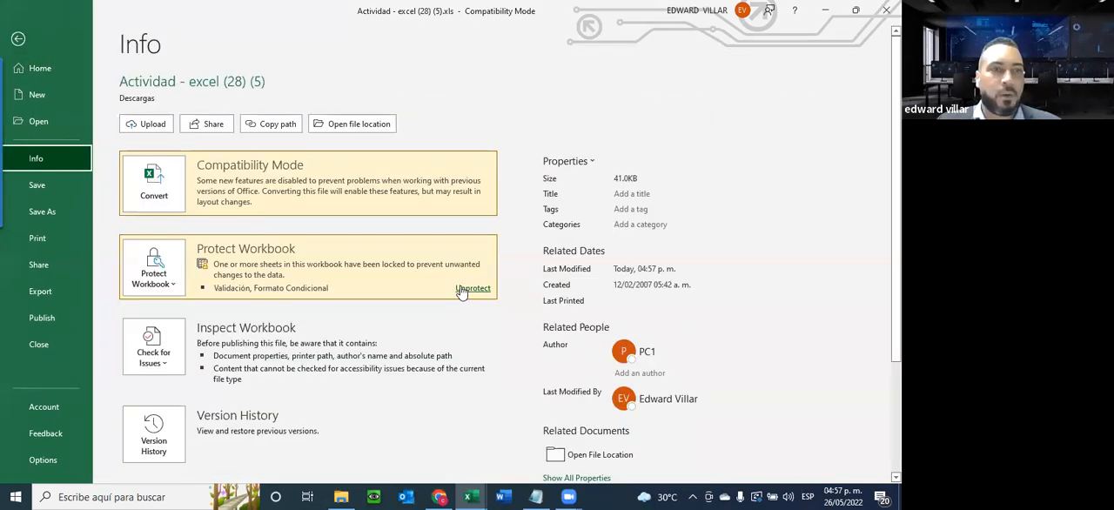
pyautogui.click(470, 288)
pyautogui.write('123')
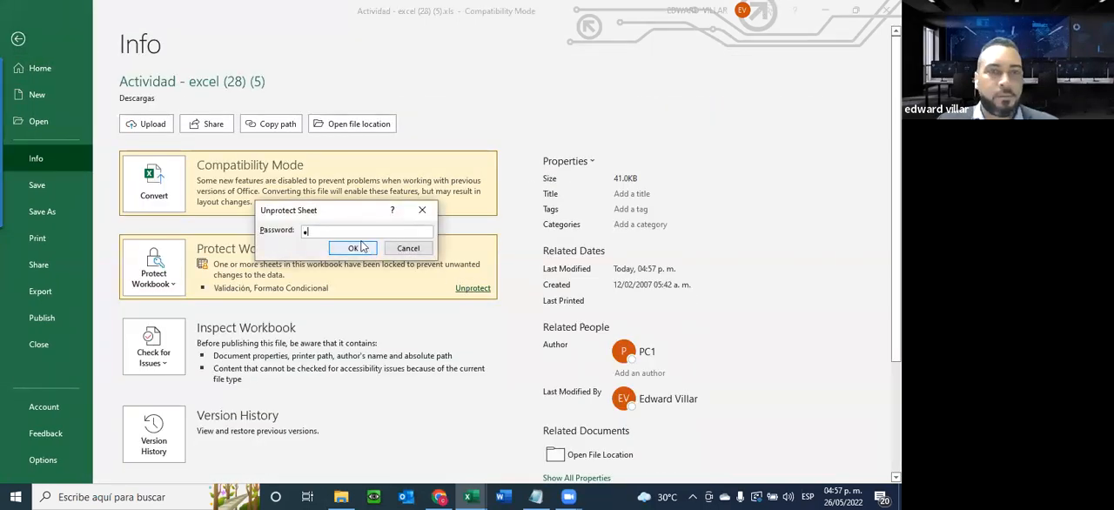
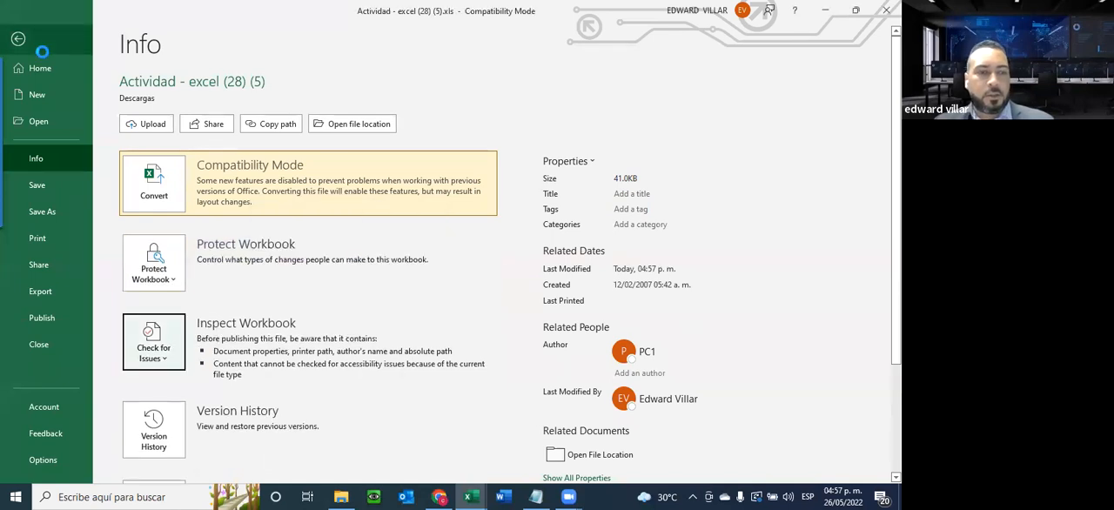
# Return to the sheet and unlock the grade entry ranges C6:E20 and G6:G20 in the cell protection settings
pyautogui.click(18, 39)
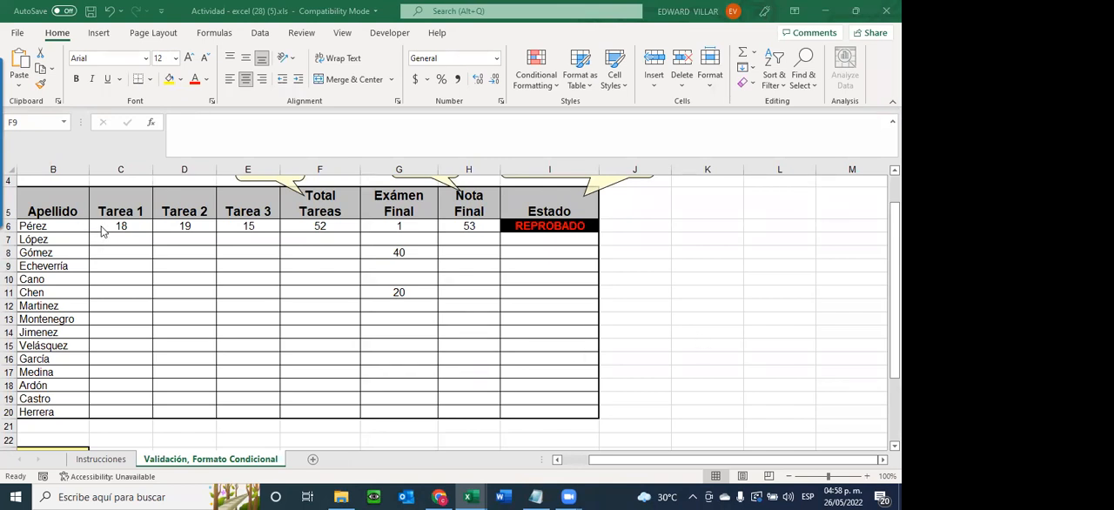
pyautogui.moveTo(102, 222); pyautogui.dragTo(218, 405)
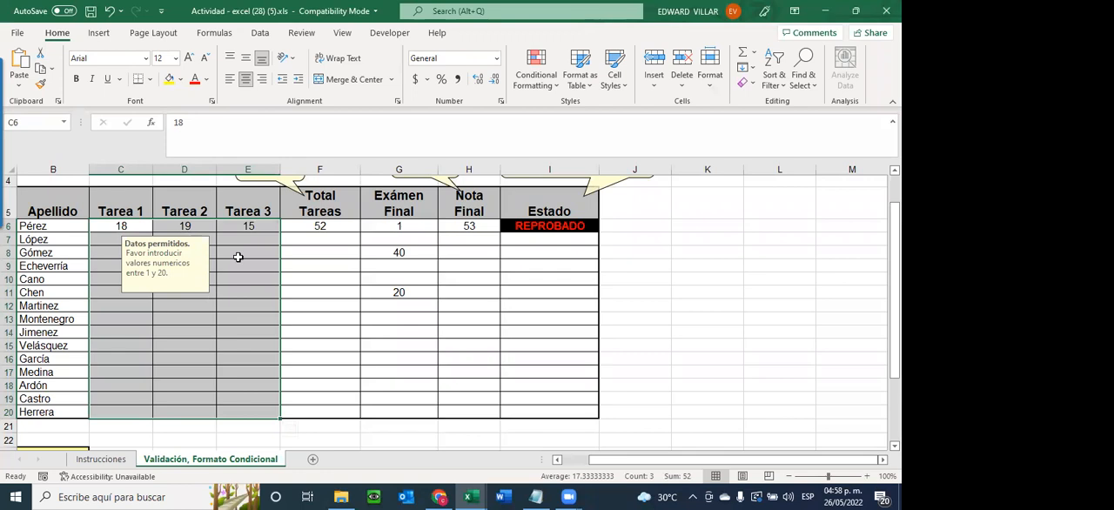
pyautogui.moveTo(392, 223); pyautogui.dragTo(383, 409)
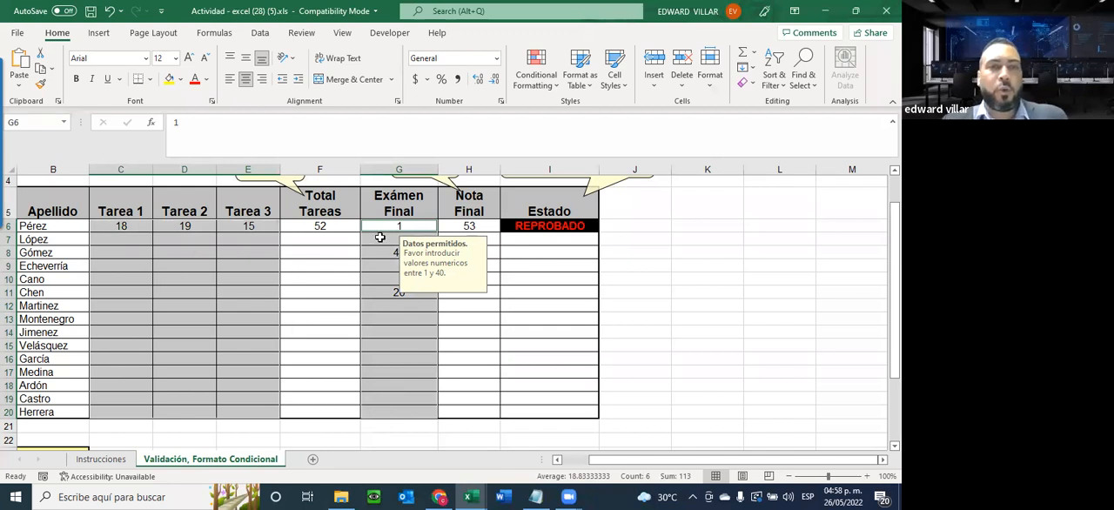
pyautogui.rightClick(145, 287)
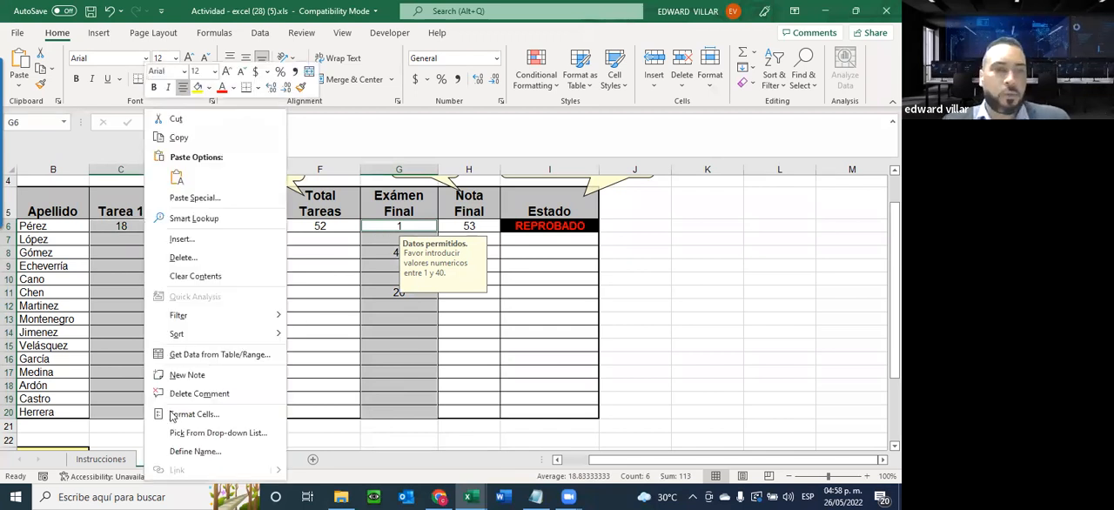
pyautogui.click(174, 414)
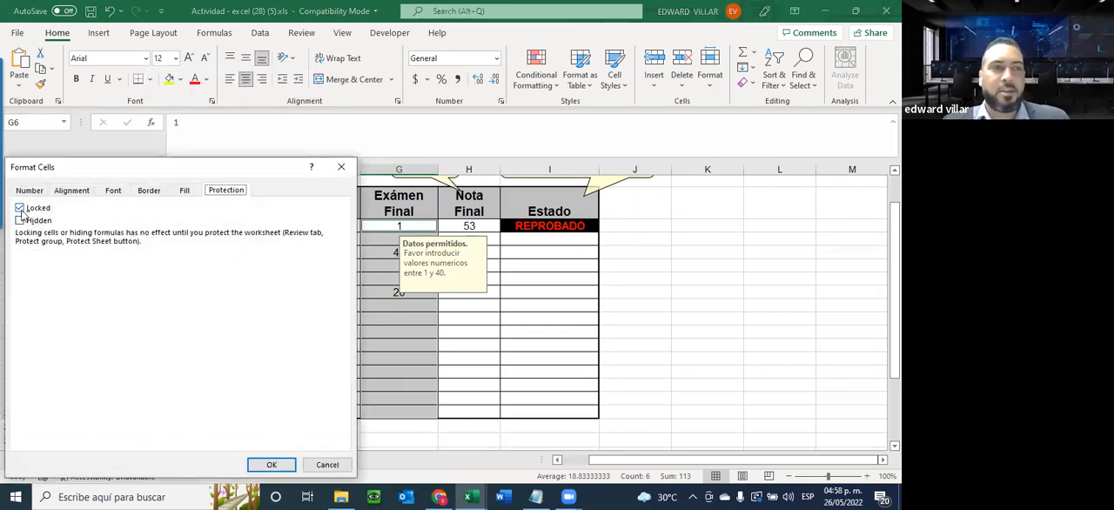
pyautogui.click(21, 209)
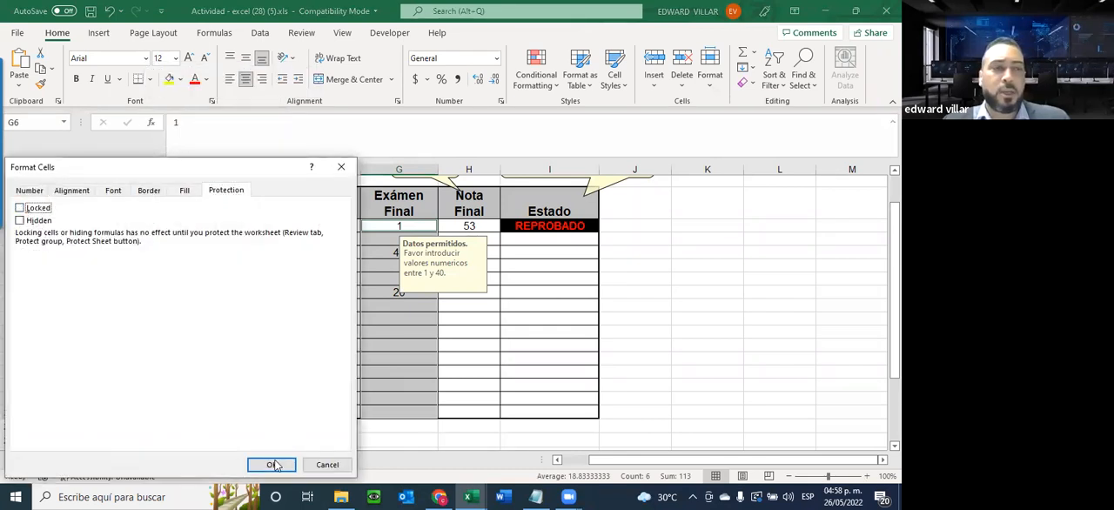
pyautogui.click(273, 466)
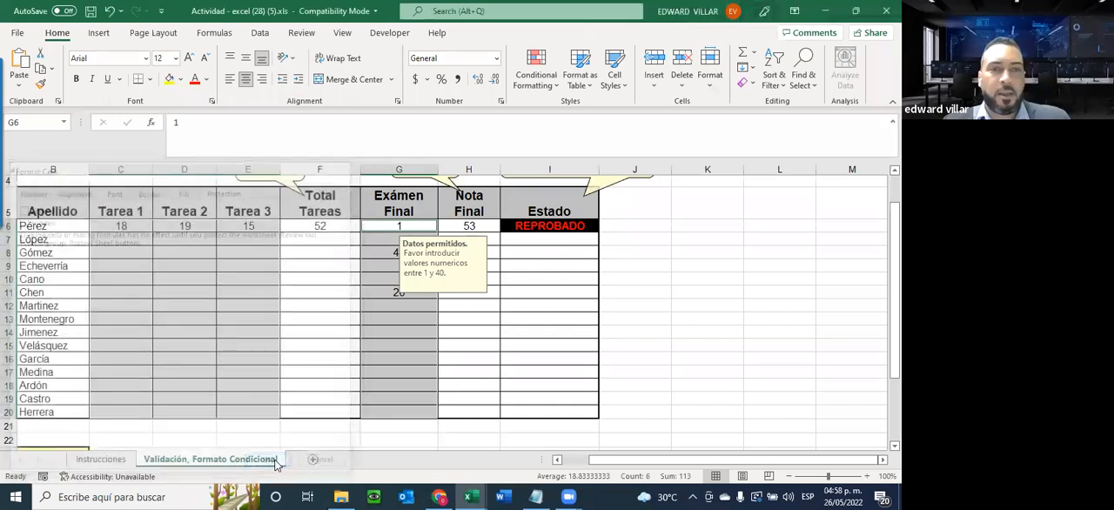
pyautogui.click(299, 304)
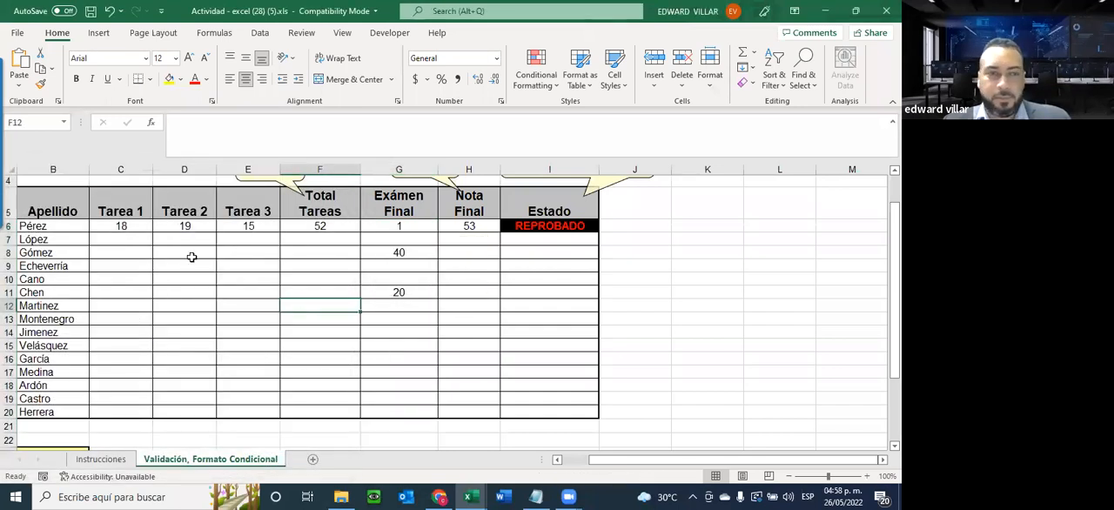
# Review the formula ranges F6:F20 and H6:H20 and the grade entry cells C6, D6 and G6:G20 by selecting them
pyautogui.moveTo(319, 230); pyautogui.dragTo(312, 410)
pyautogui.moveTo(469, 226); pyautogui.dragTo(457, 412)
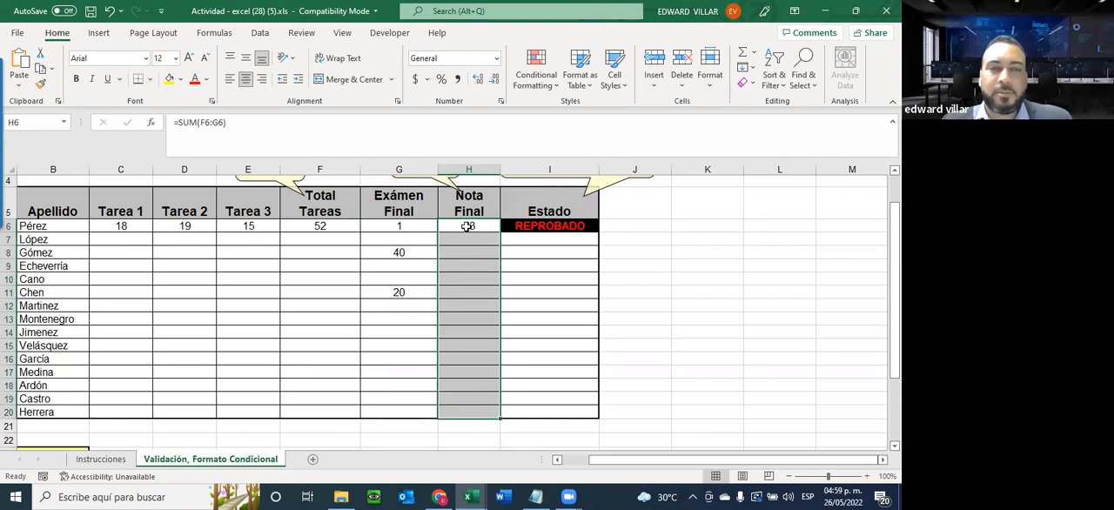
pyautogui.moveTo(318, 226); pyautogui.dragTo(311, 416)
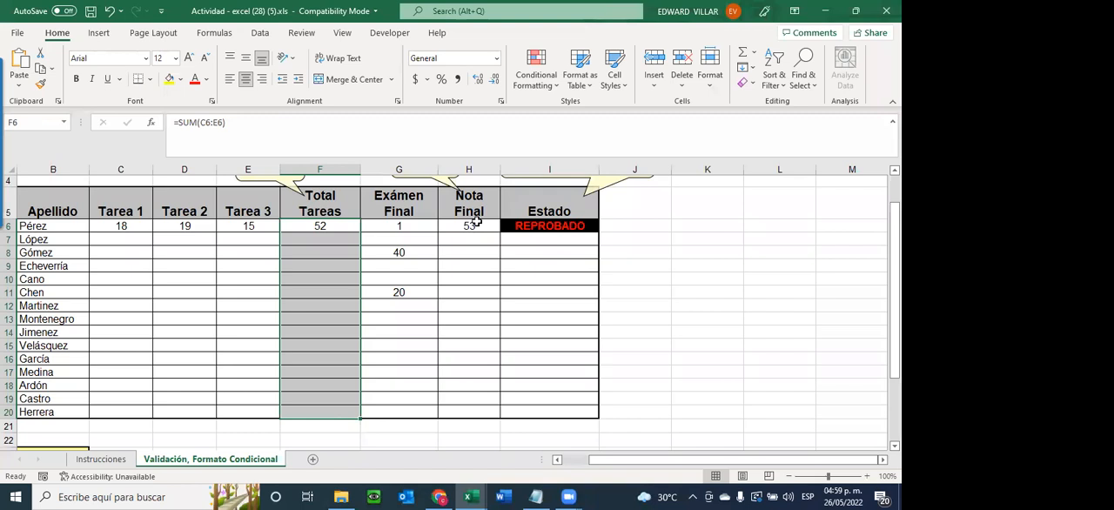
pyautogui.moveTo(477, 223); pyautogui.dragTo(440, 405)
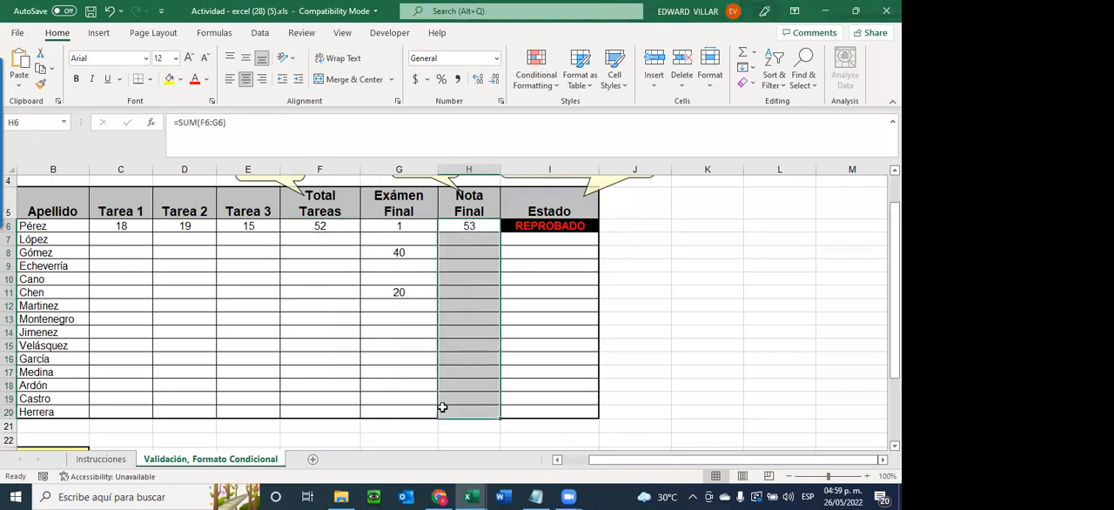
pyautogui.click(294, 226)
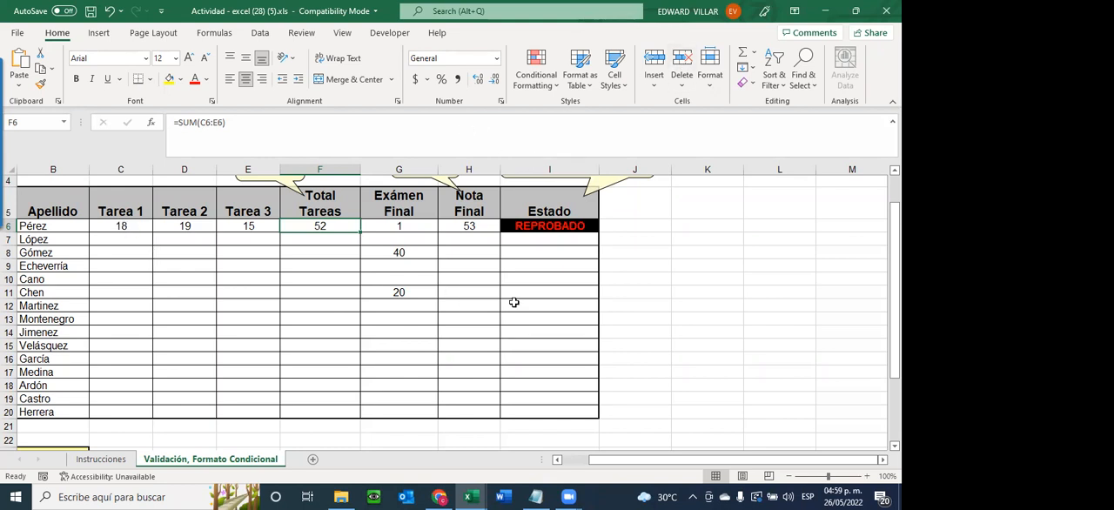
pyautogui.click(113, 228)
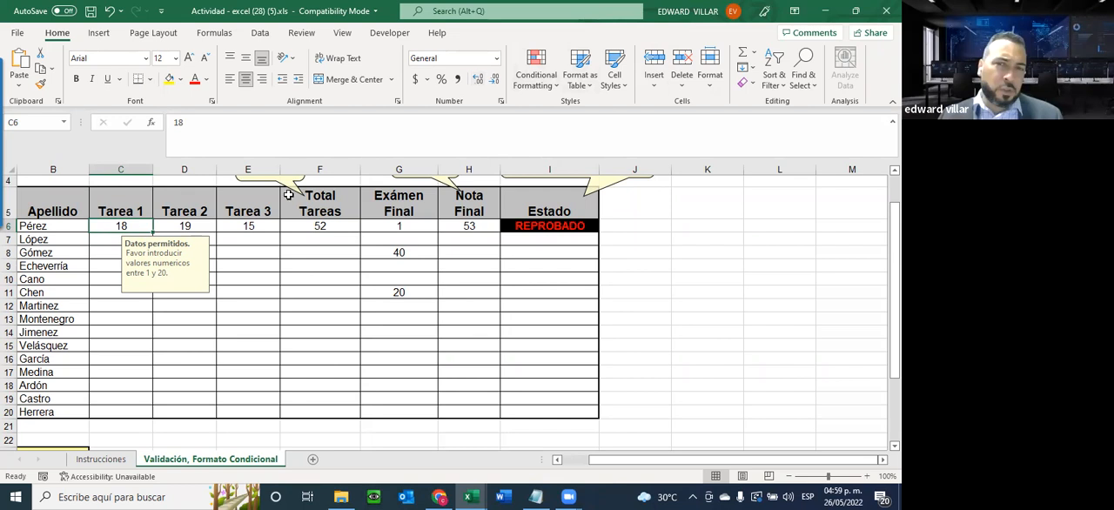
pyautogui.click(178, 227)
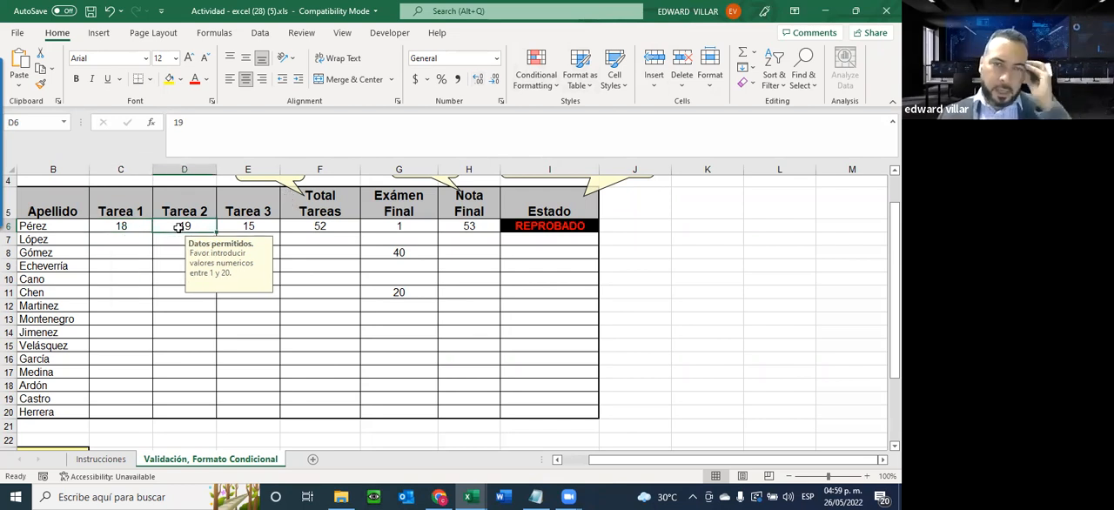
pyautogui.click(118, 221)
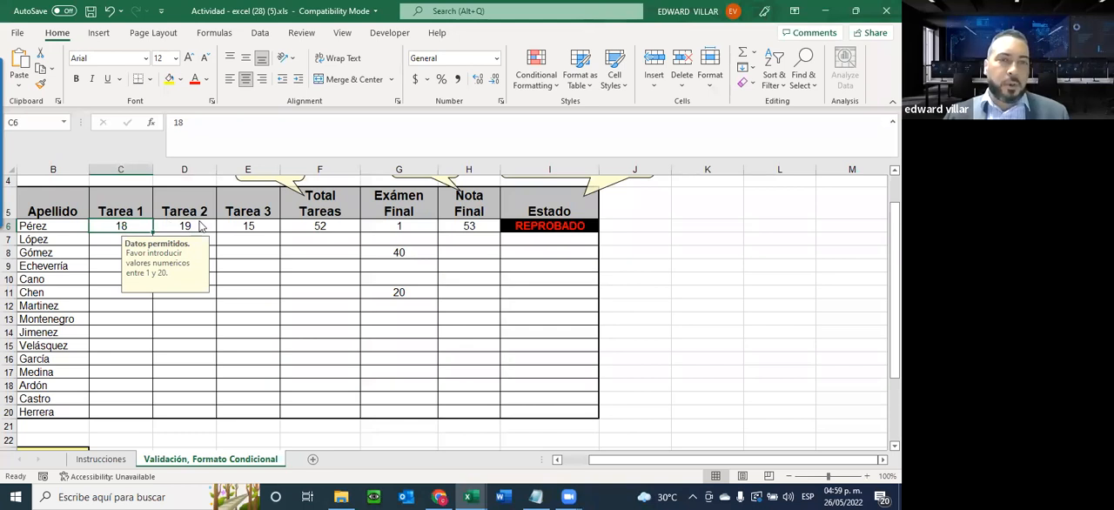
pyautogui.moveTo(388, 228); pyautogui.dragTo(386, 416)
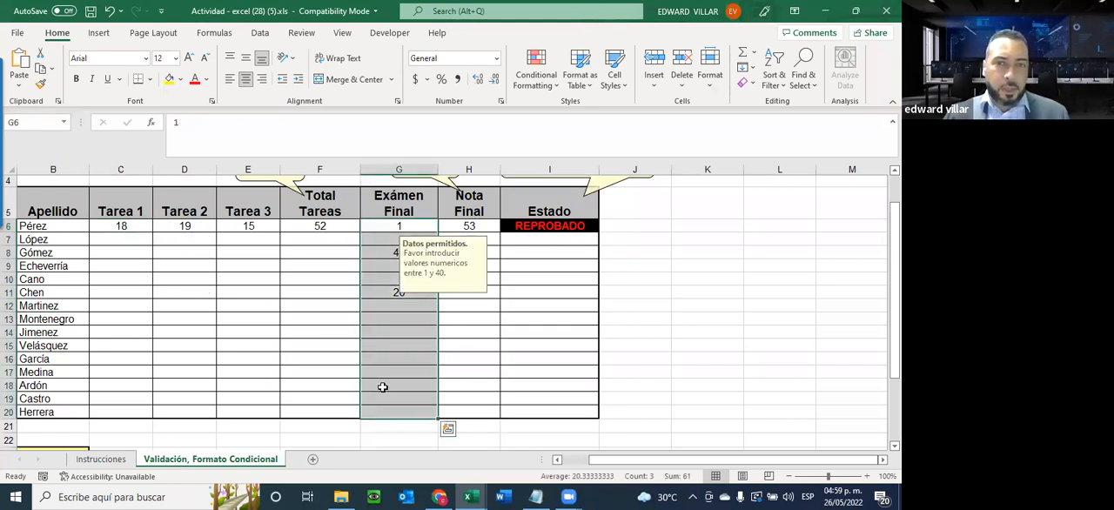
# Protect the current sheet with a password, allowing Edit objects and Edit scenarios, and re-enter the password to confirm
pyautogui.click(18, 33)
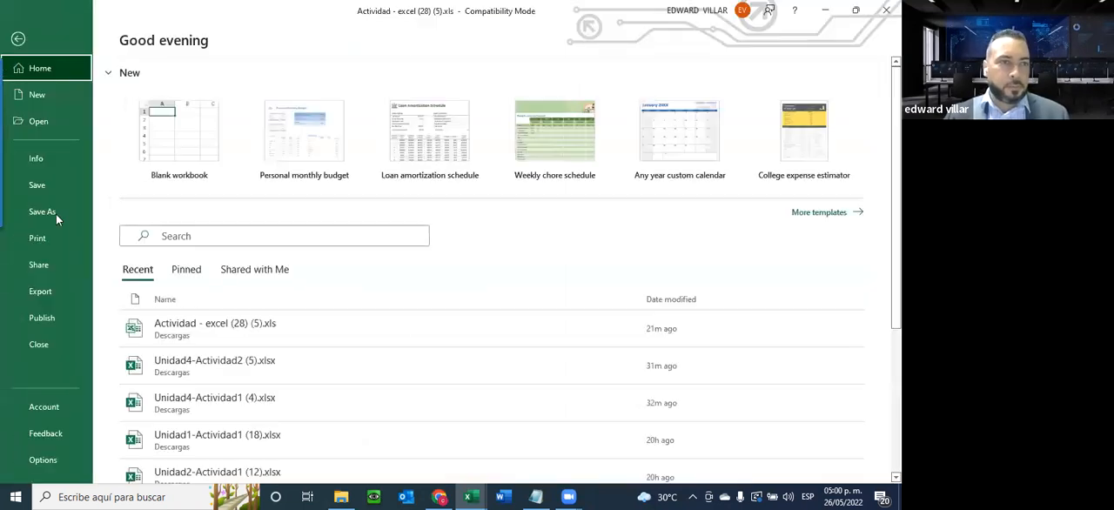
pyautogui.click(66, 153)
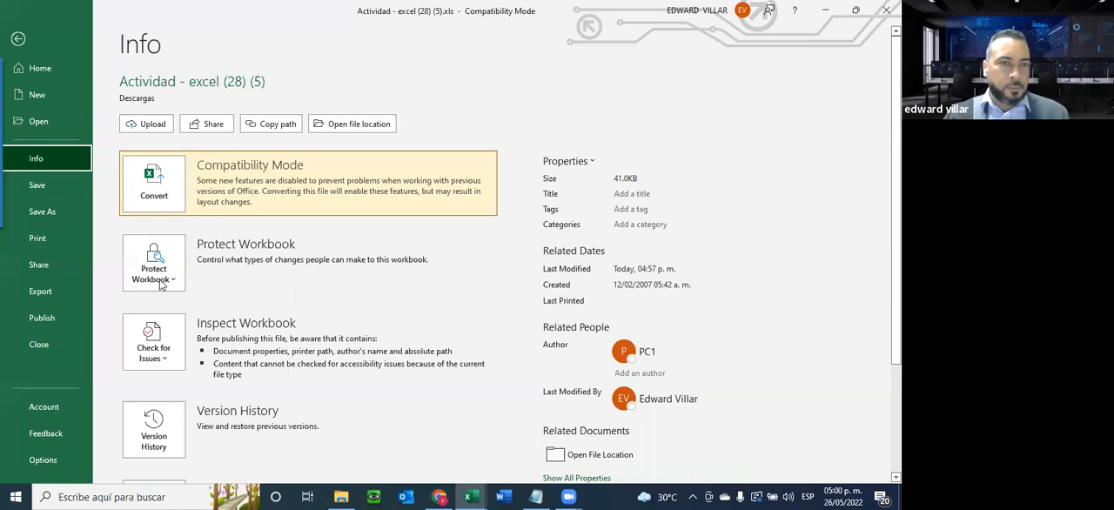
pyautogui.click(161, 284)
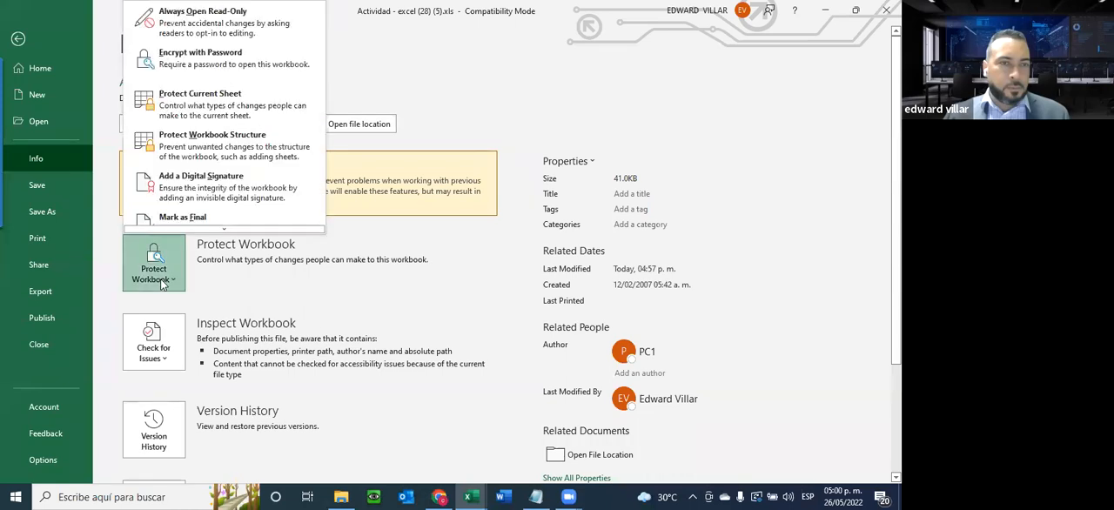
pyautogui.click(168, 94)
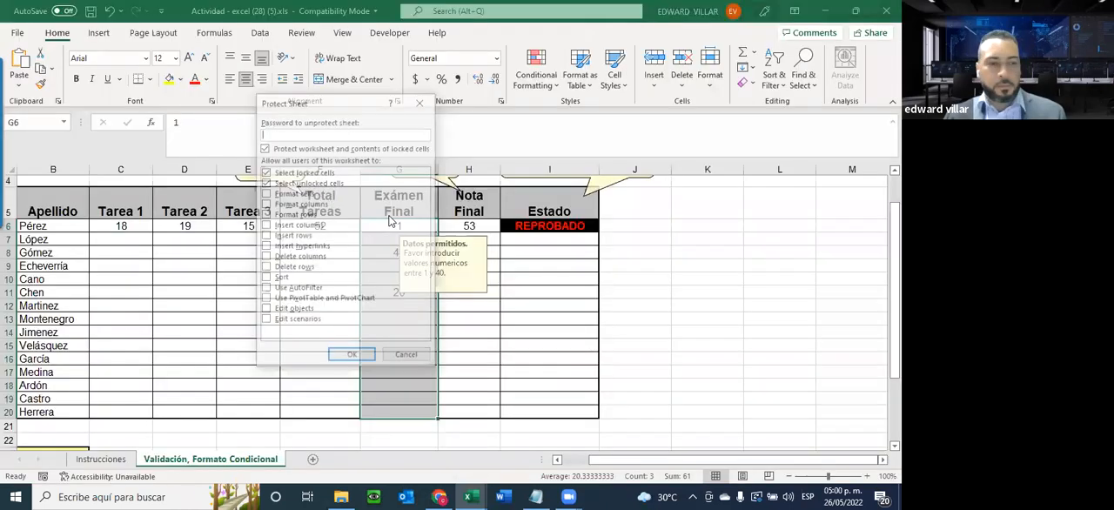
pyautogui.write('•••')
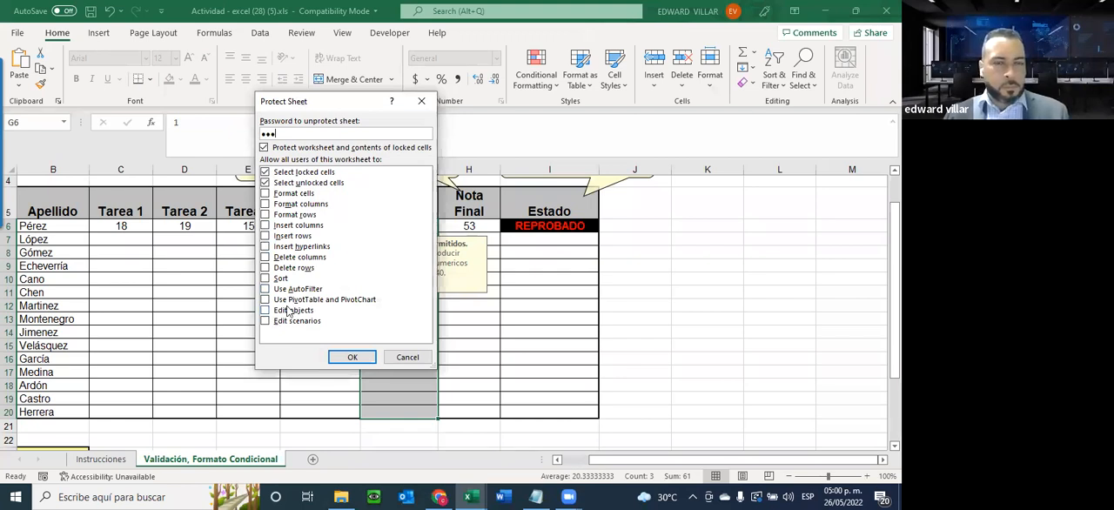
pyautogui.click(265, 311)
pyautogui.click(264, 320)
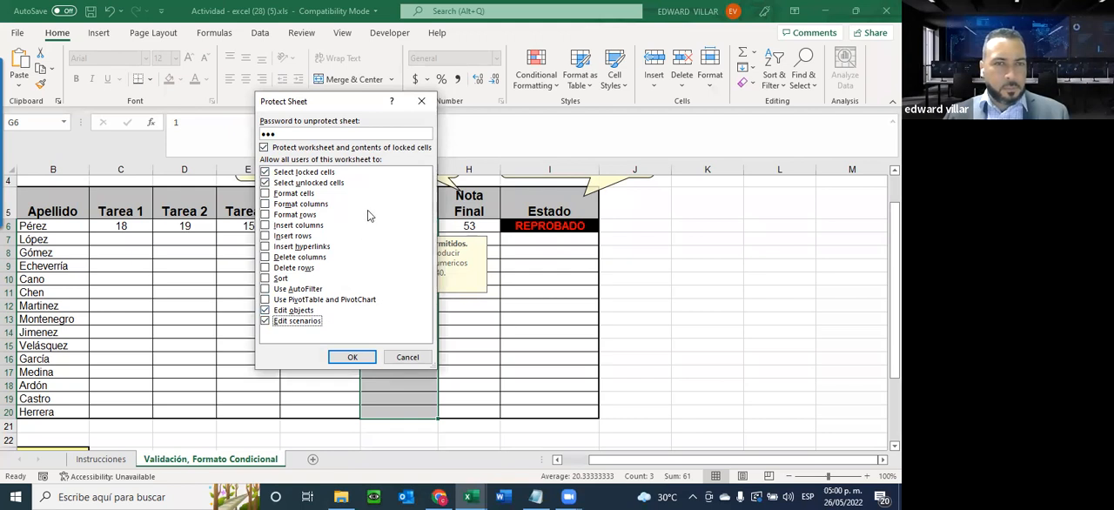
pyautogui.press('Tab')
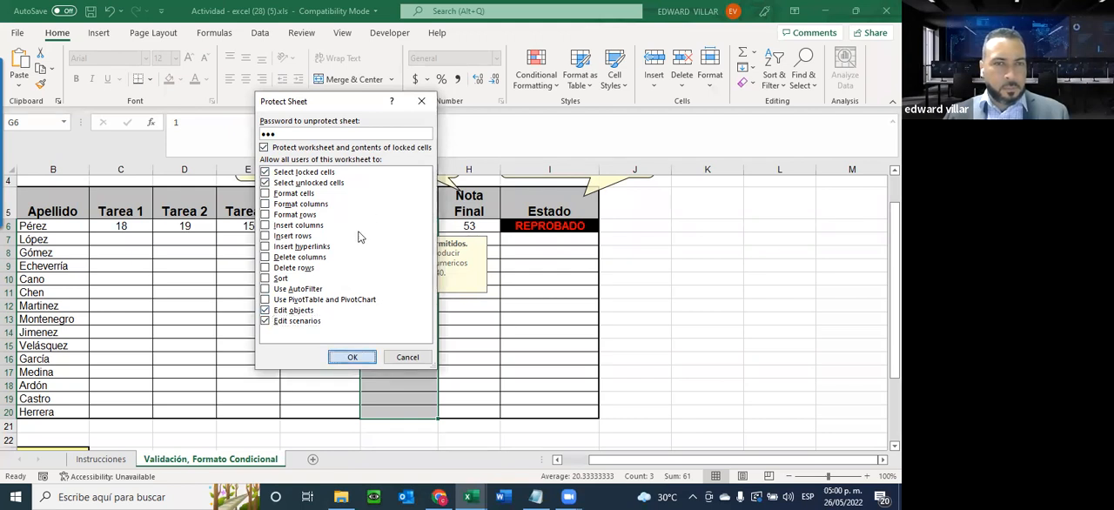
pyautogui.press('Return')
pyautogui.write('123')
pyautogui.press('Return')
# Check cell selection on the protected sheet by selecting F9, D8, E9 and D6
pyautogui.click(333, 261)
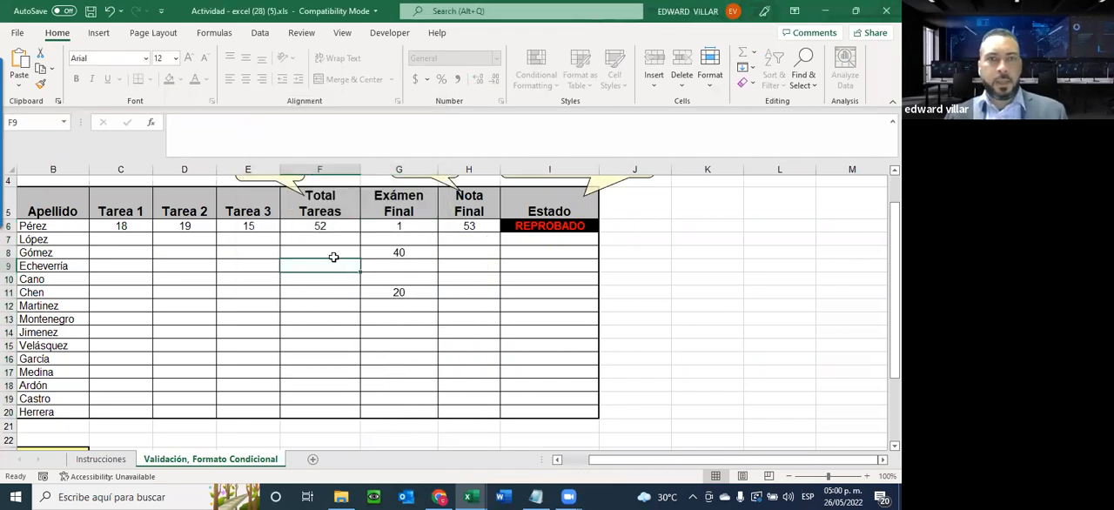
pyautogui.click(157, 254)
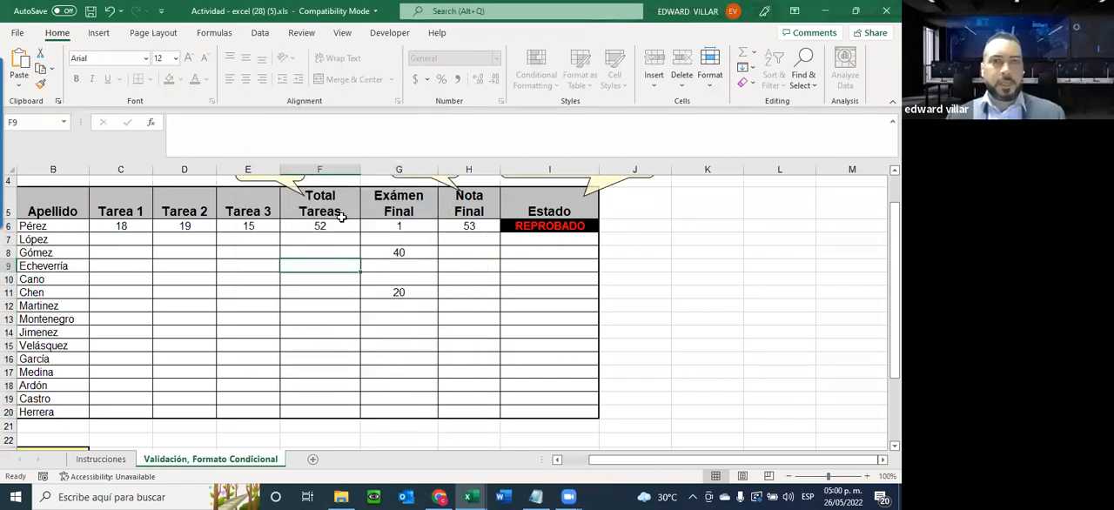
pyautogui.click(230, 261)
pyautogui.click(267, 33)
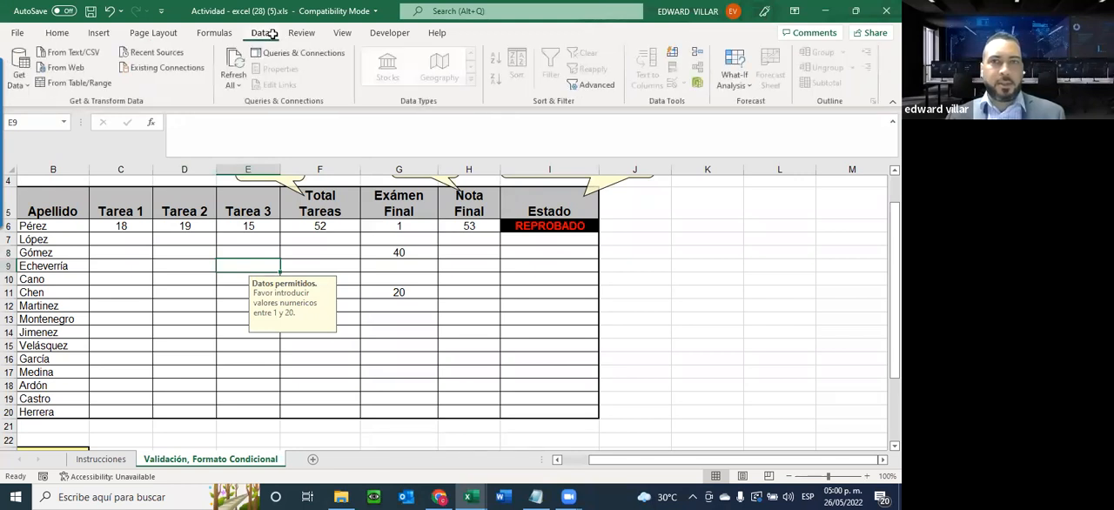
pyautogui.click(182, 228)
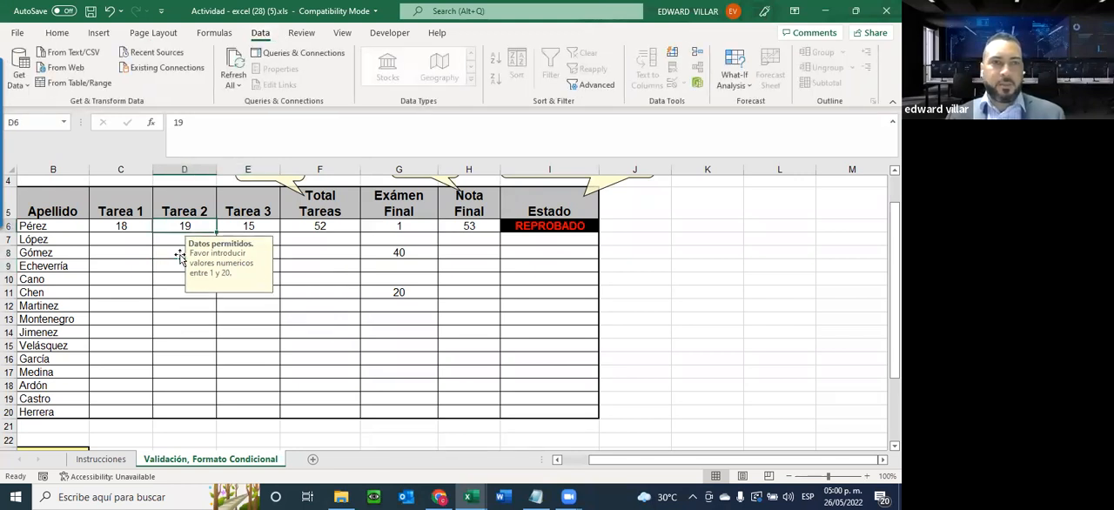
# Test the Tarea 1 validation by trying to enter 23 in C6, and dismiss the warning
pyautogui.click(122, 229)
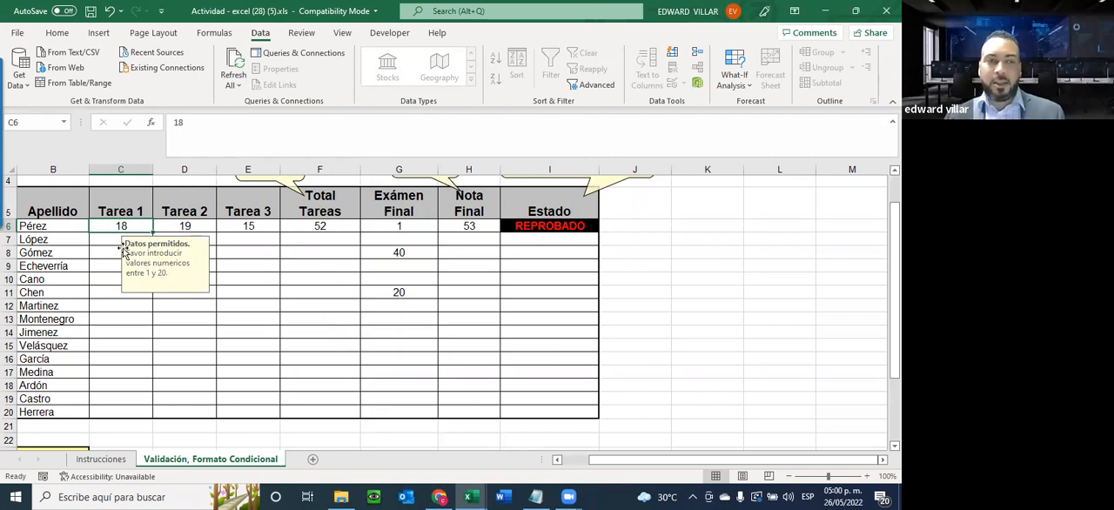
pyautogui.write('23')
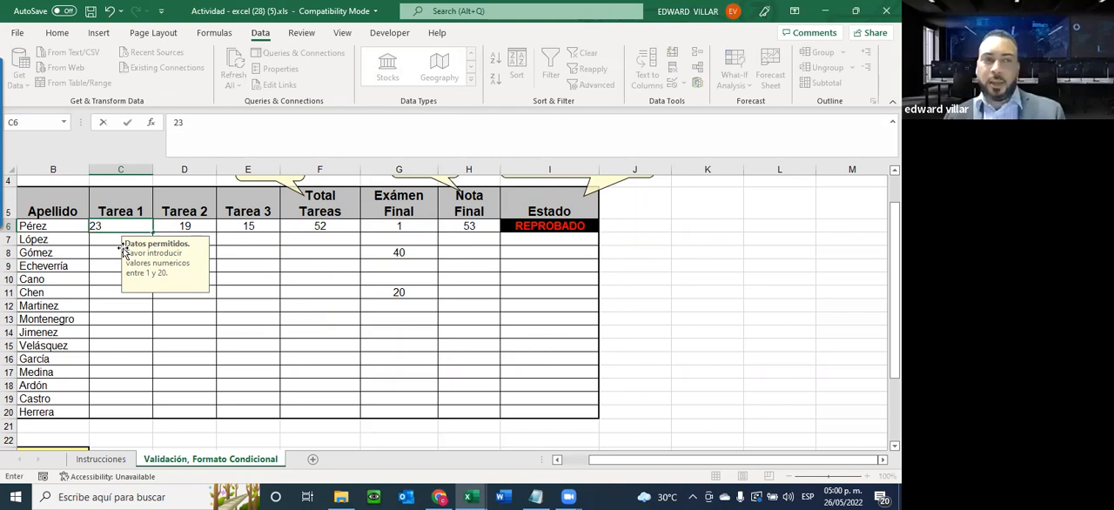
pyautogui.press('Return')
pyautogui.click(454, 285)
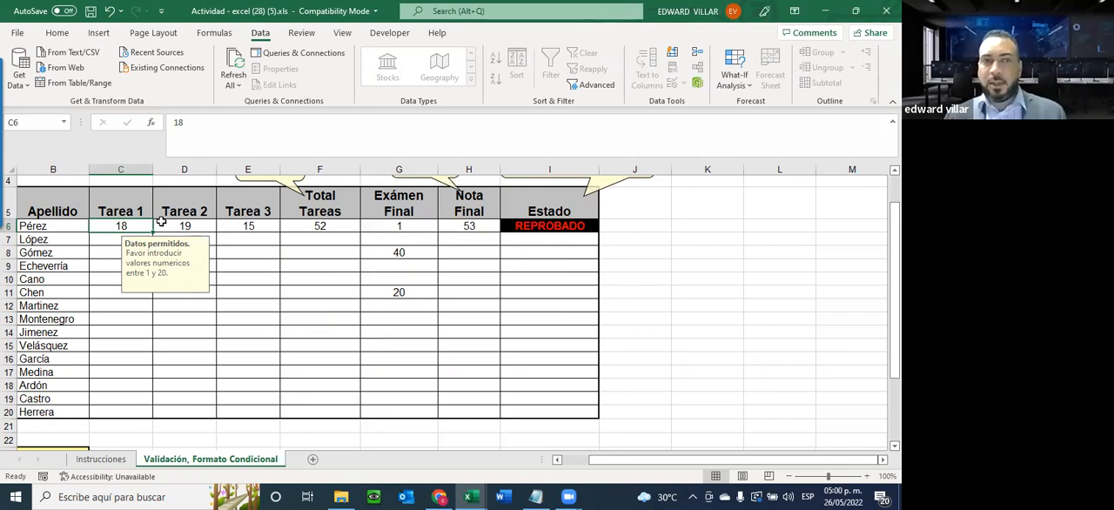
pyautogui.click(349, 225)
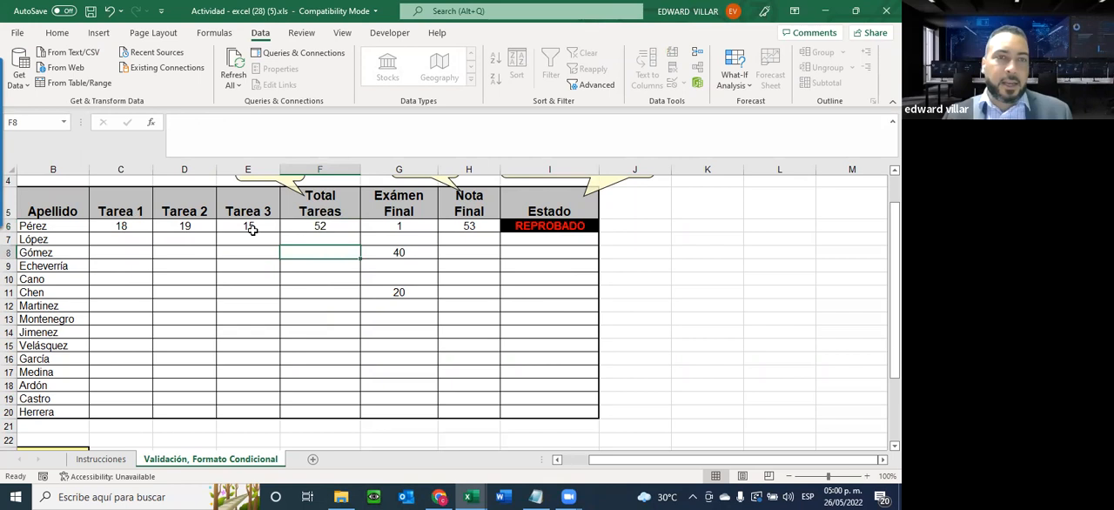
# Enter new grades in row 6: 20 for Tarea 1, 16 for Tarea 2 and 19 for Tarea 3
pyautogui.click(114, 225)
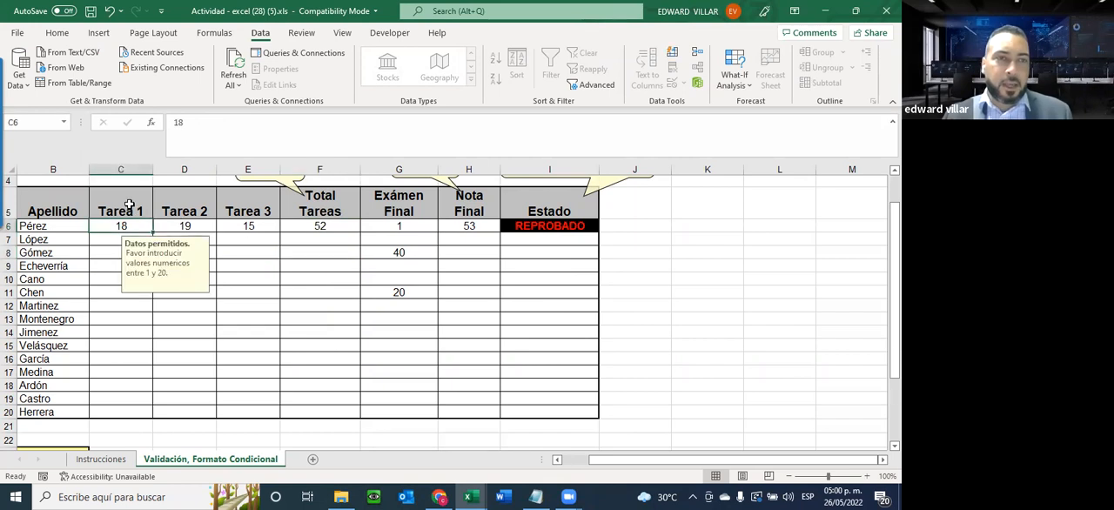
pyautogui.write('20')
pyautogui.press('Tab')
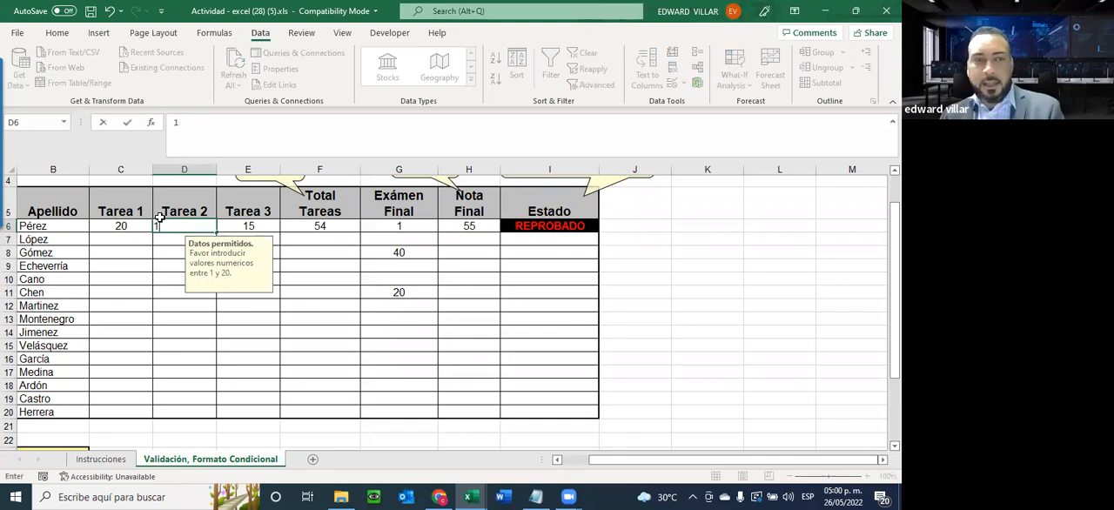
pyautogui.write('16')
pyautogui.press('Return')
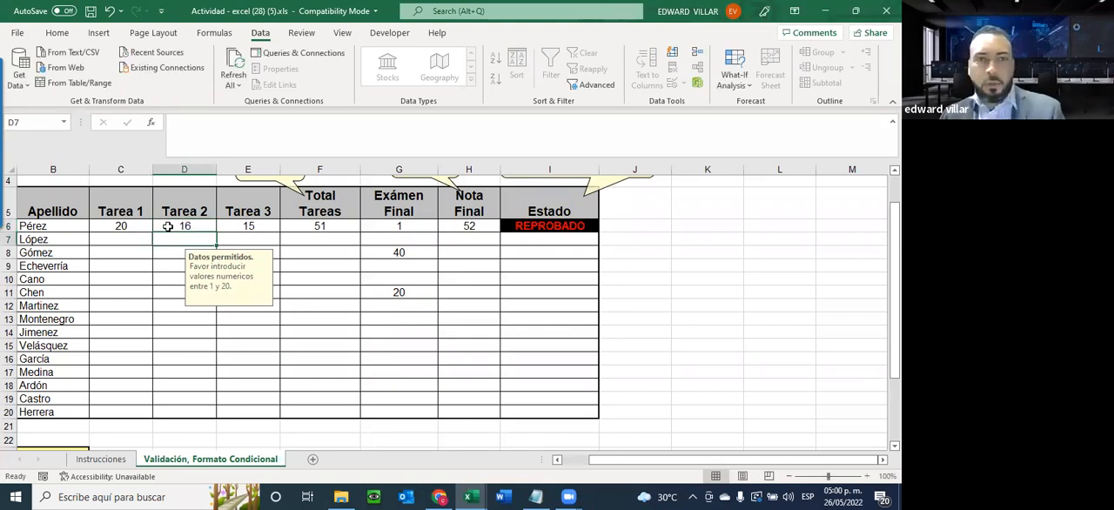
pyautogui.click(248, 227)
pyautogui.write('19')
pyautogui.press('Return')
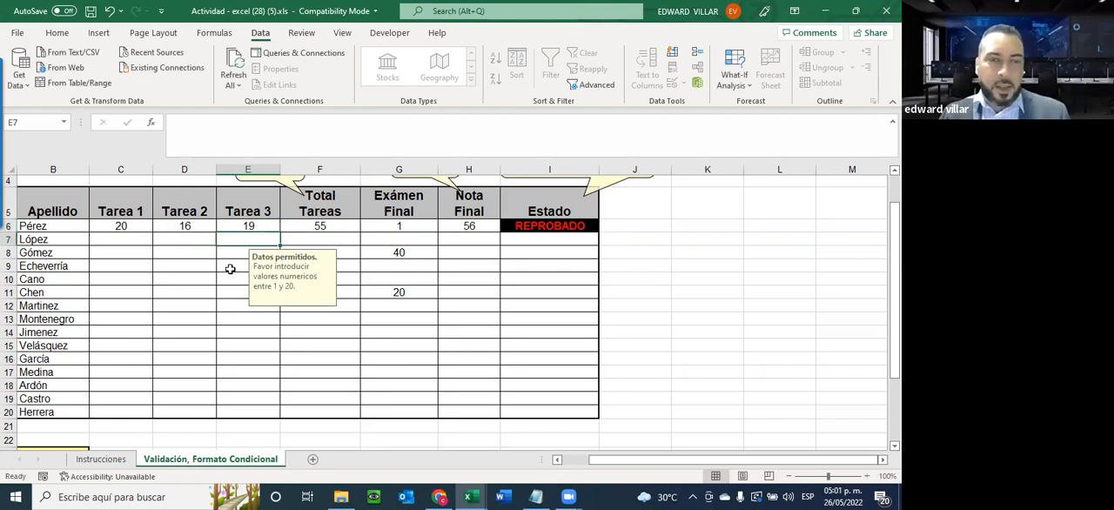
# Try to edit the Total Tareas formula in F6 and the Nota Final formula in H6, dismissing each protection warning
pyautogui.click(337, 224)
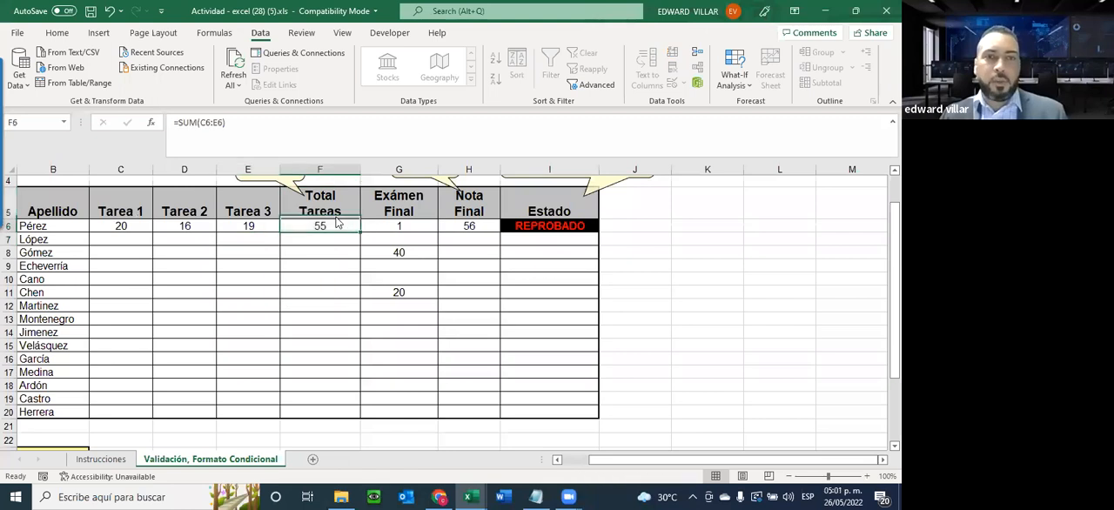
pyautogui.doubleClick(338, 224)
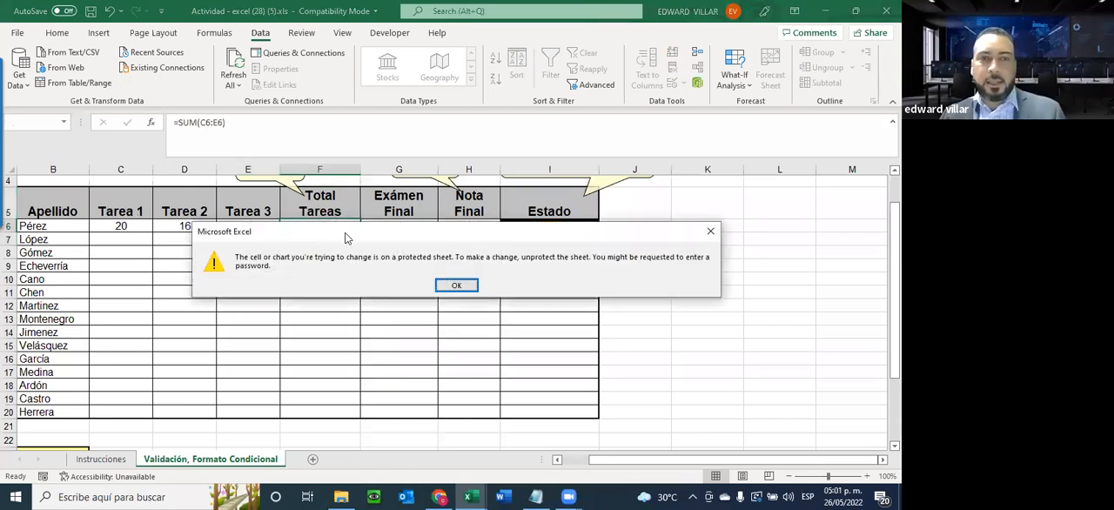
pyautogui.press('Return')
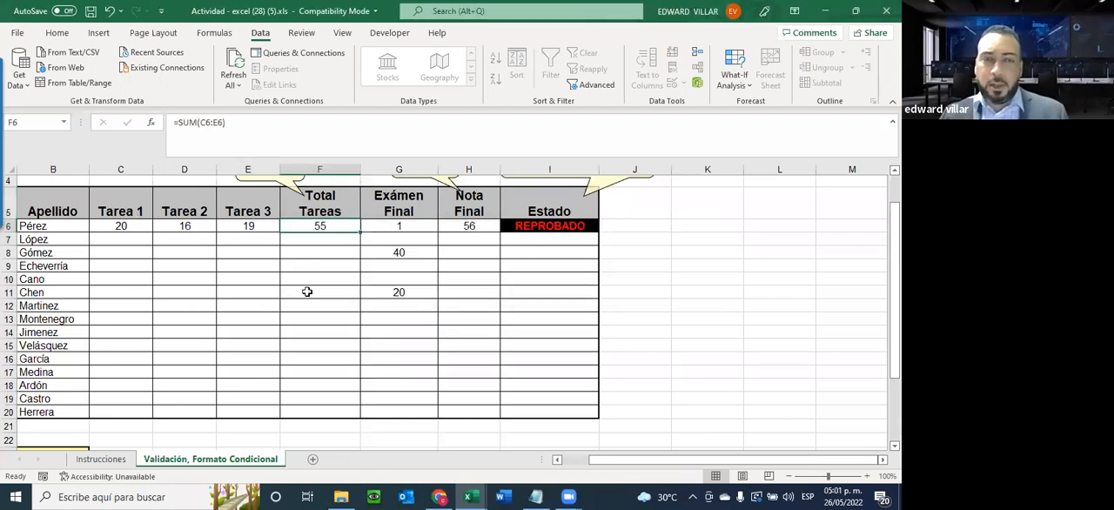
pyautogui.click(469, 229)
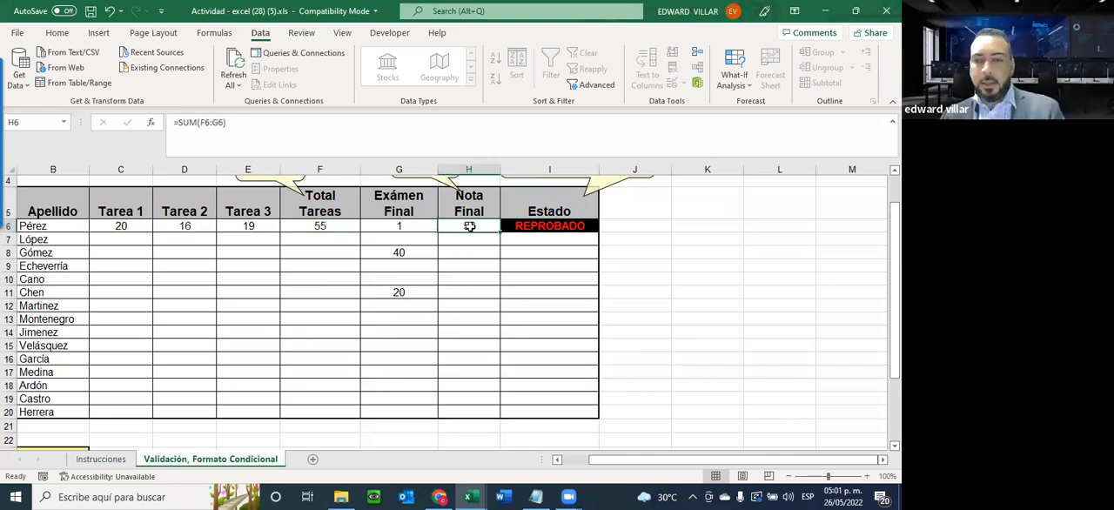
pyautogui.doubleClick(468, 224)
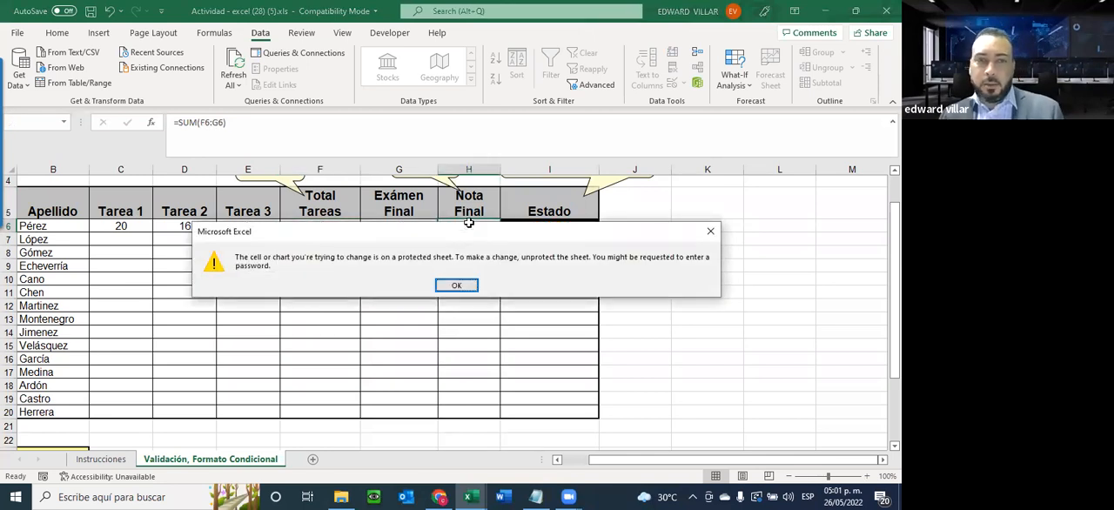
pyautogui.press('Return')
# Check the Total Tareas formula in F6 and the Tarea 1 and Tarea 3 grades it adds up
pyautogui.moveTo(302, 227); pyautogui.dragTo(320, 341)
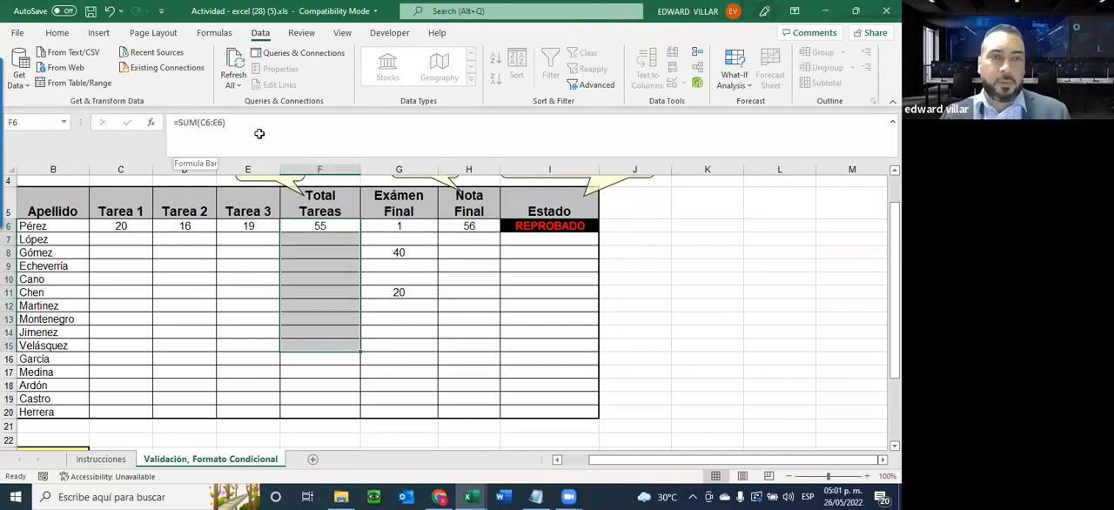
pyautogui.click(121, 226)
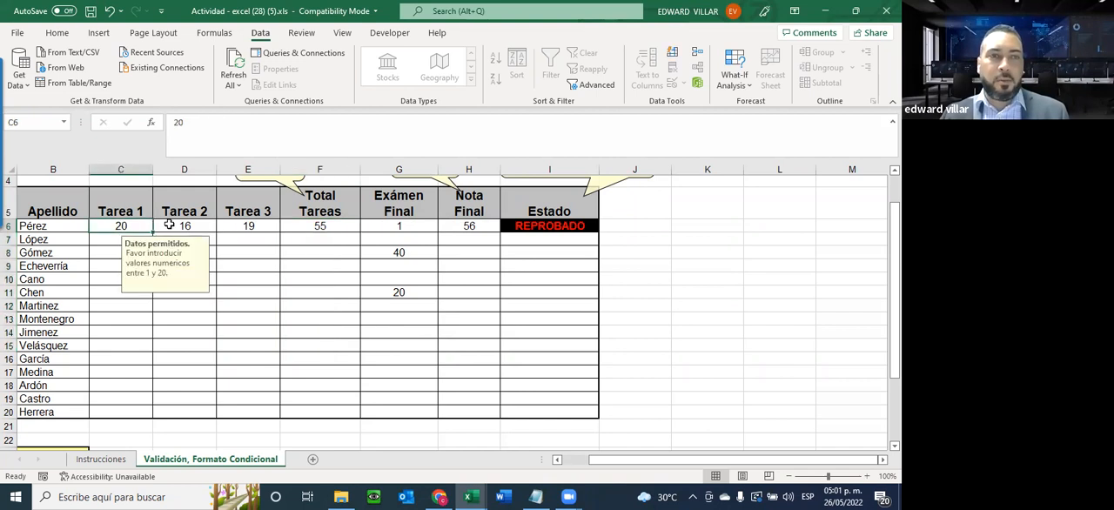
pyautogui.click(249, 225)
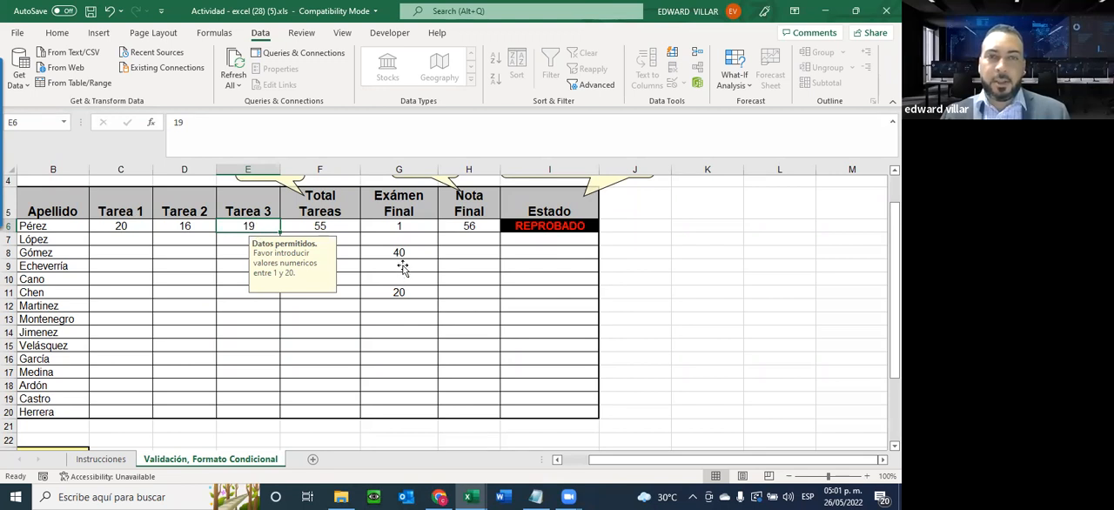
# Test the Exámen Final validation in G6 by trying 41, cancel that entry, and enter 40 instead
pyautogui.press('Right')
pyautogui.press('Right')
pyautogui.write('41')
pyautogui.press('Return')
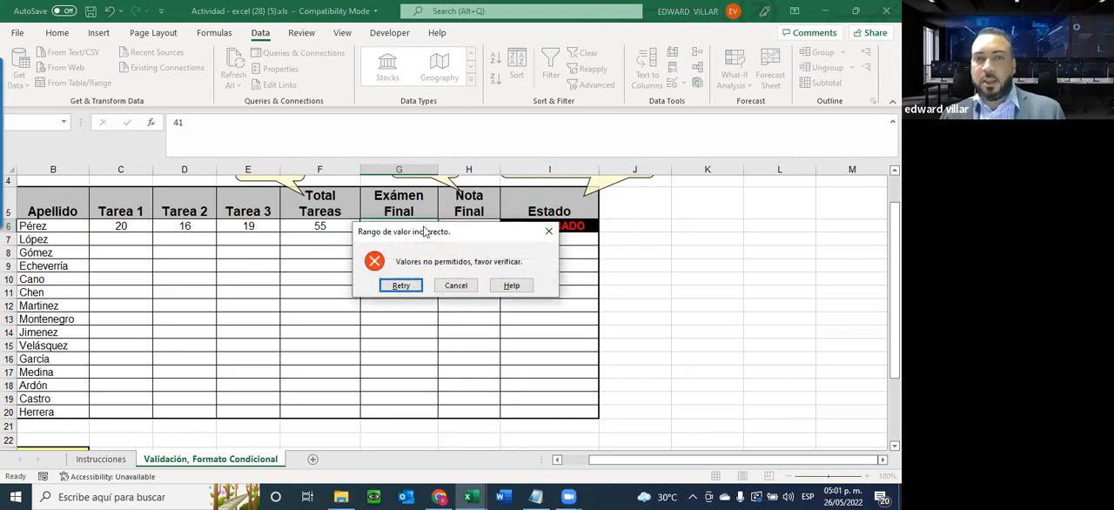
pyautogui.click(456, 285)
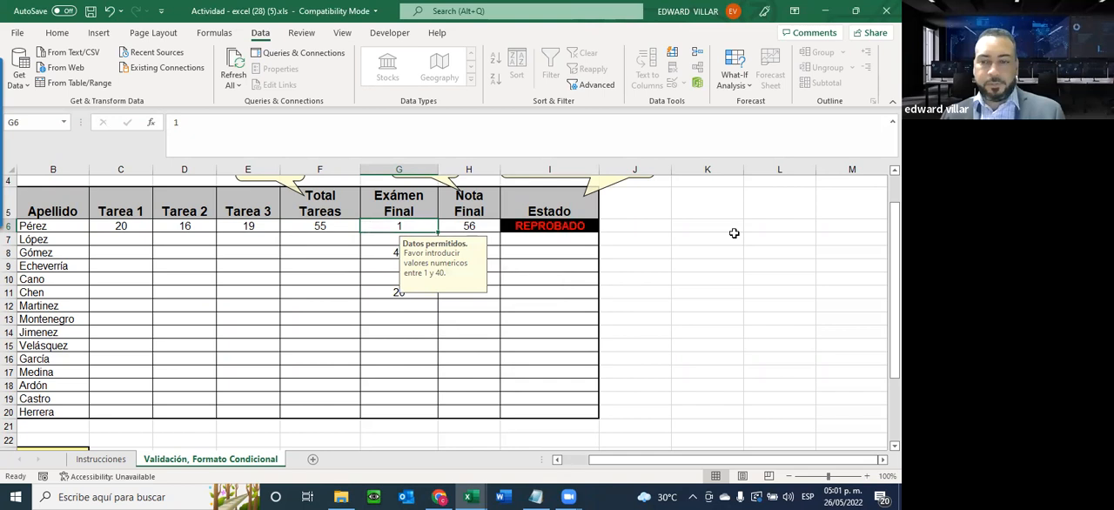
pyautogui.write('40')
pyautogui.press('Return')
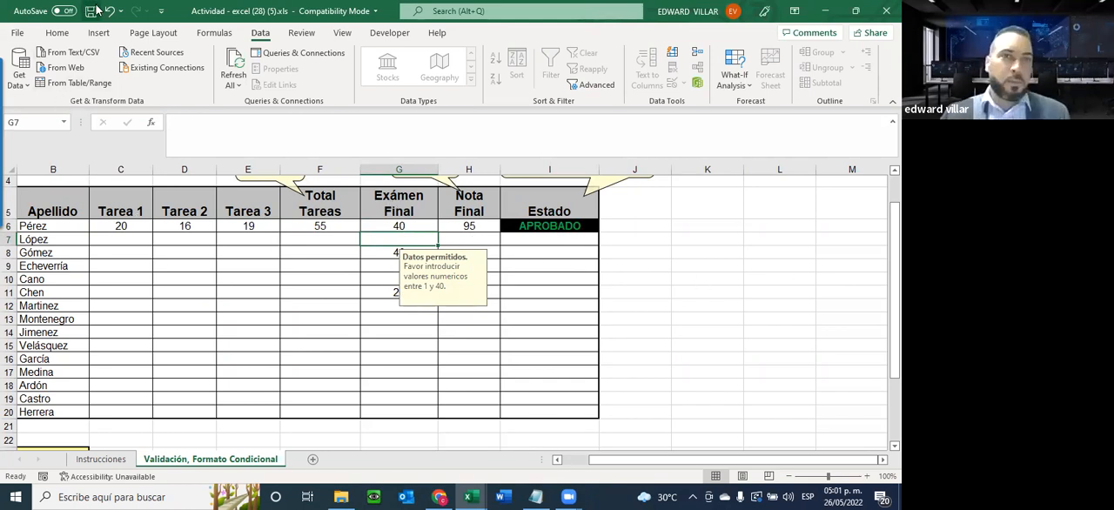
# Open the Save As options for the workbook
pyautogui.click(17, 32)
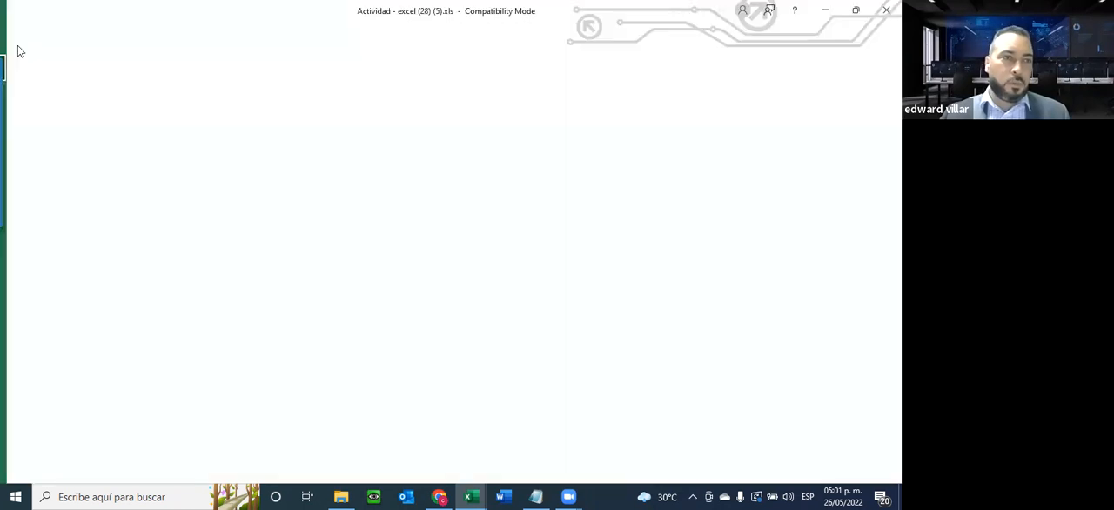
pyautogui.click(58, 208)
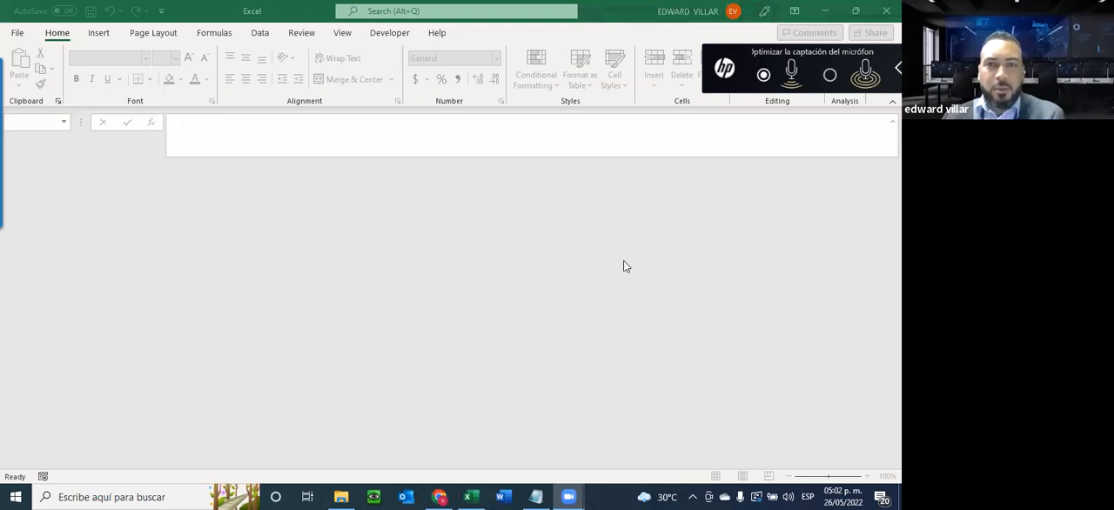
# Try to open the recent file Actividad - excel (28) (5).xlsx with a file password, and dismiss the warning
pyautogui.click(18, 34)
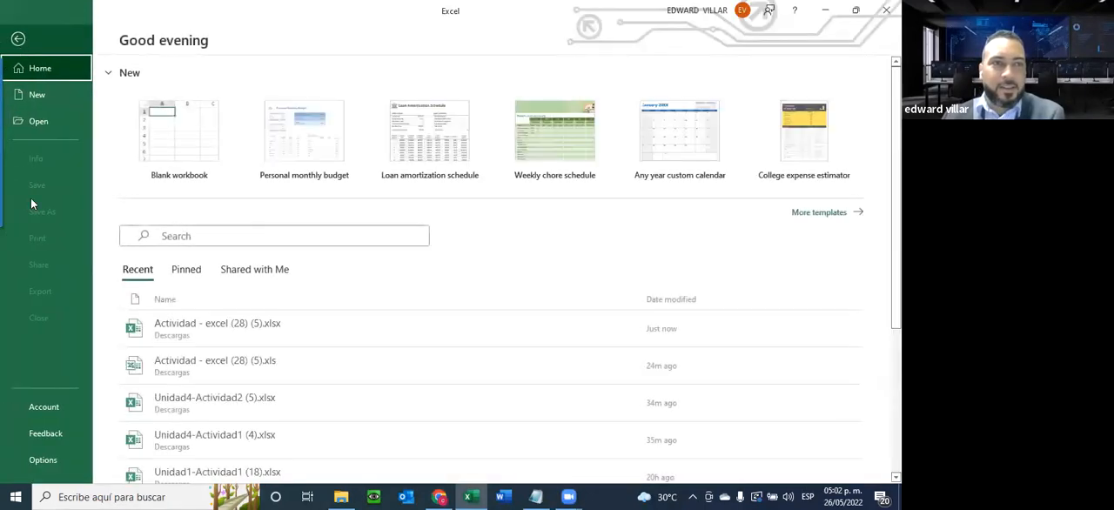
pyautogui.click(179, 330)
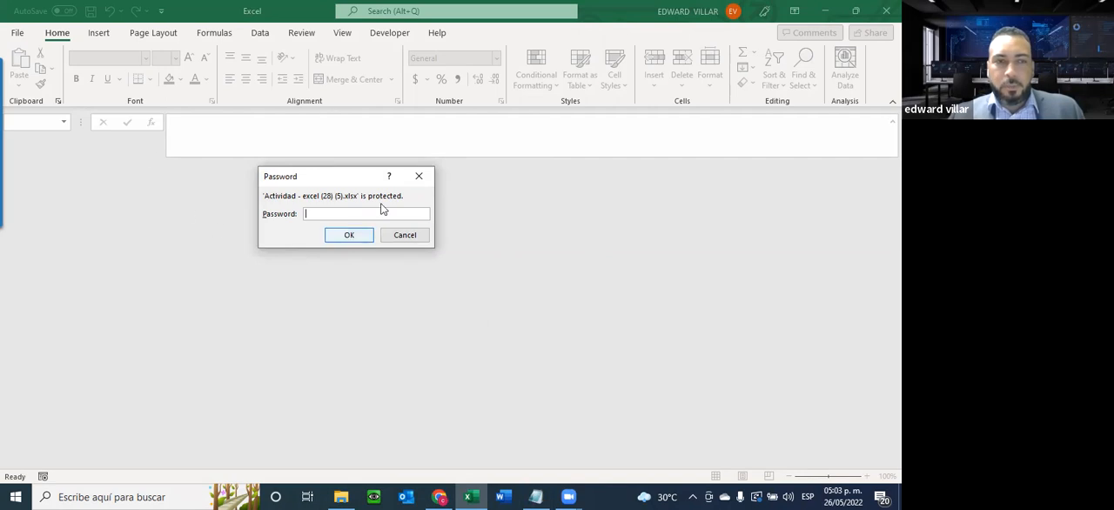
pyautogui.write('1234')
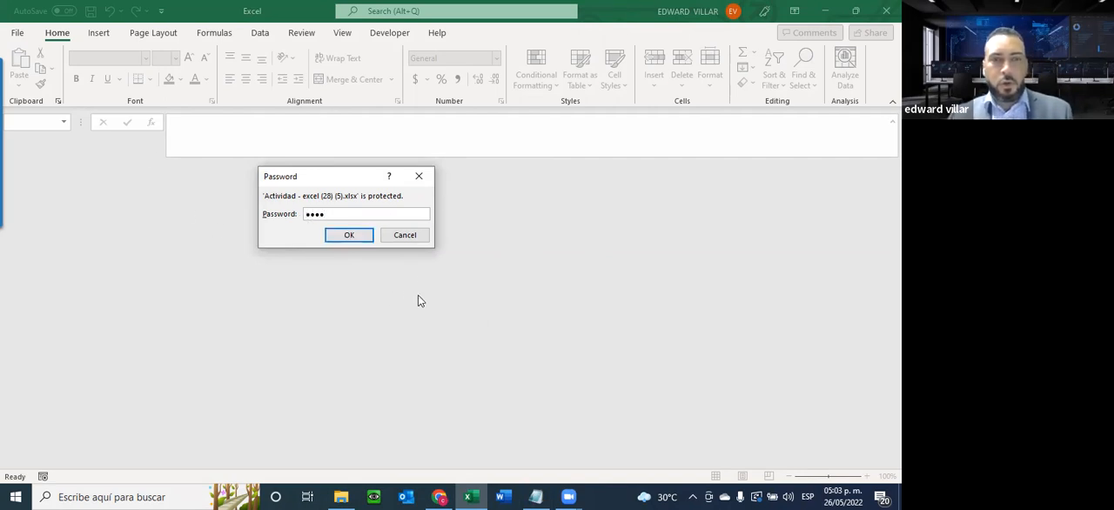
pyautogui.click(354, 236)
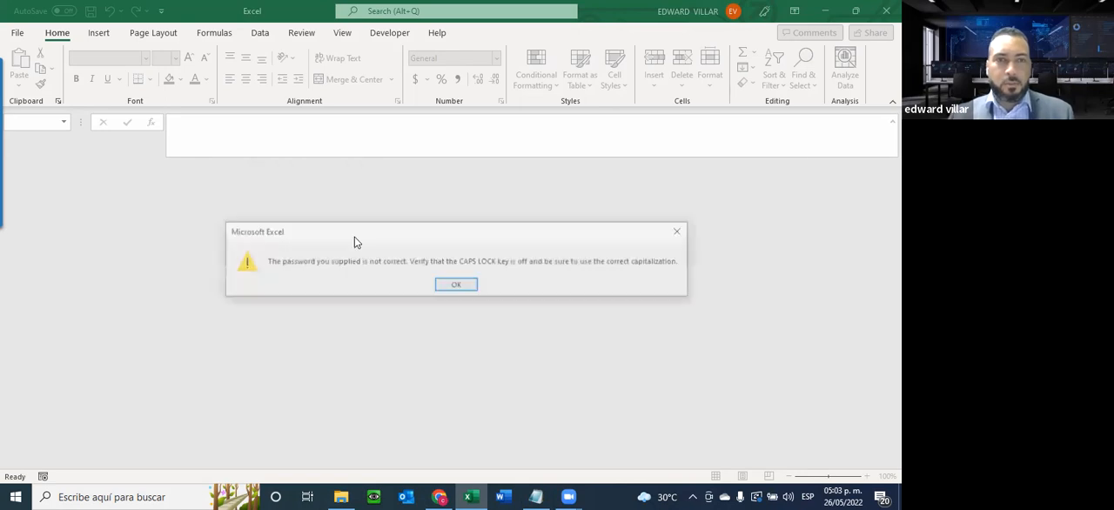
pyautogui.click(451, 289)
# Open the recent file Actividad - excel (28) (5).xlsx by entering its file password
pyautogui.click(18, 35)
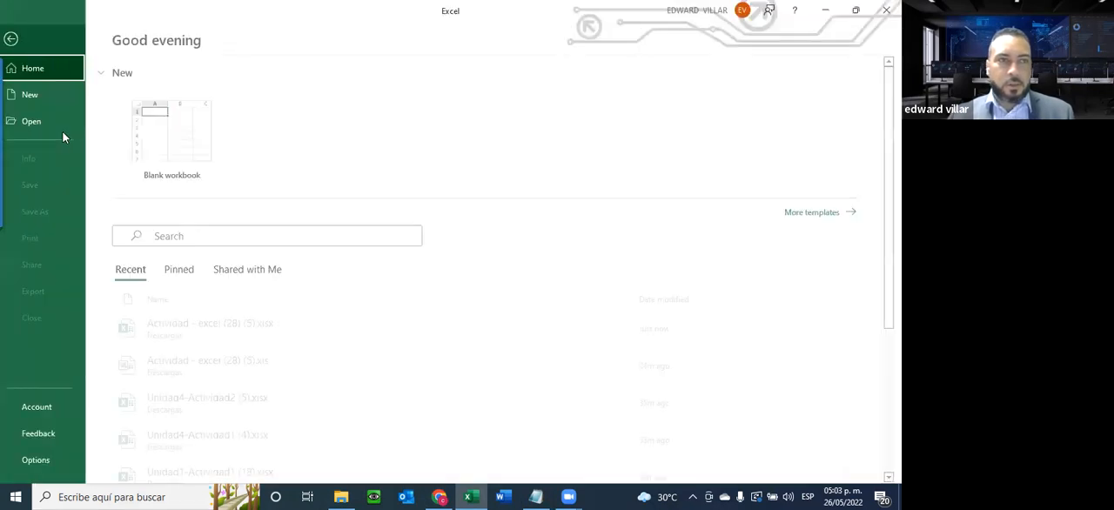
pyautogui.click(195, 331)
pyautogui.write('123')
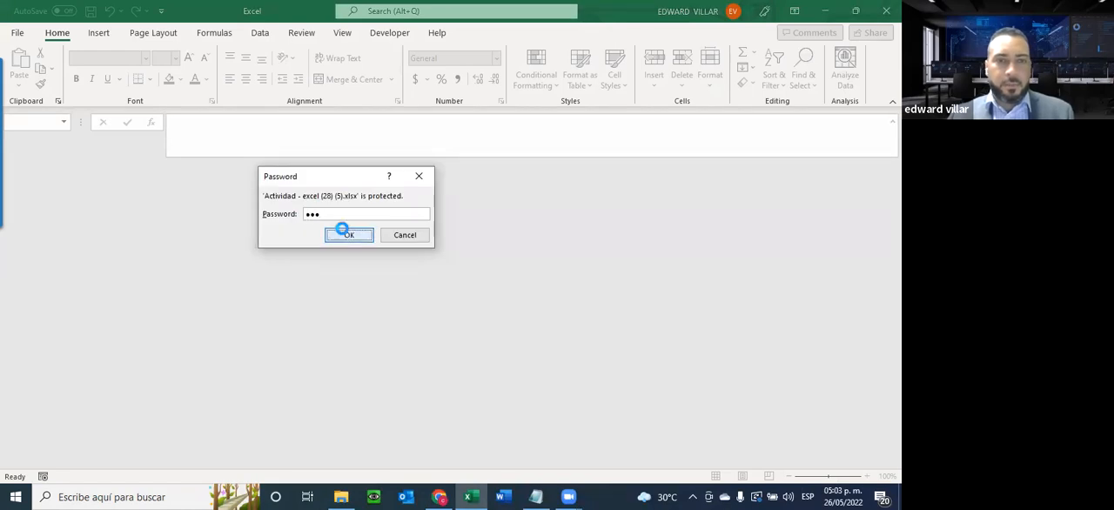
pyautogui.click(346, 233)
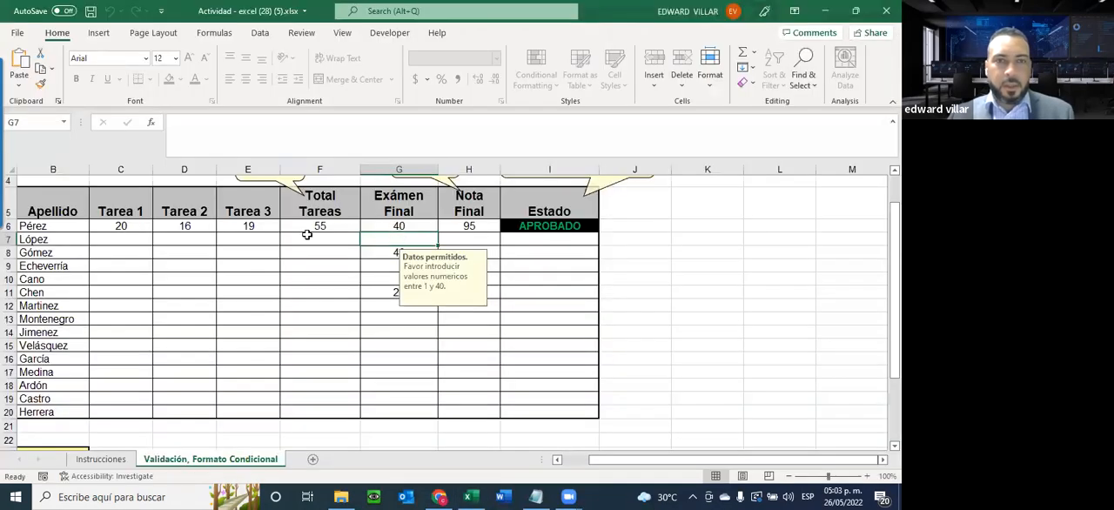
# Review the reopened workbook's row 6 grades and the formulas for Nota Final in H6 and Estado in I6
pyautogui.click(189, 226)
pyautogui.click(124, 227)
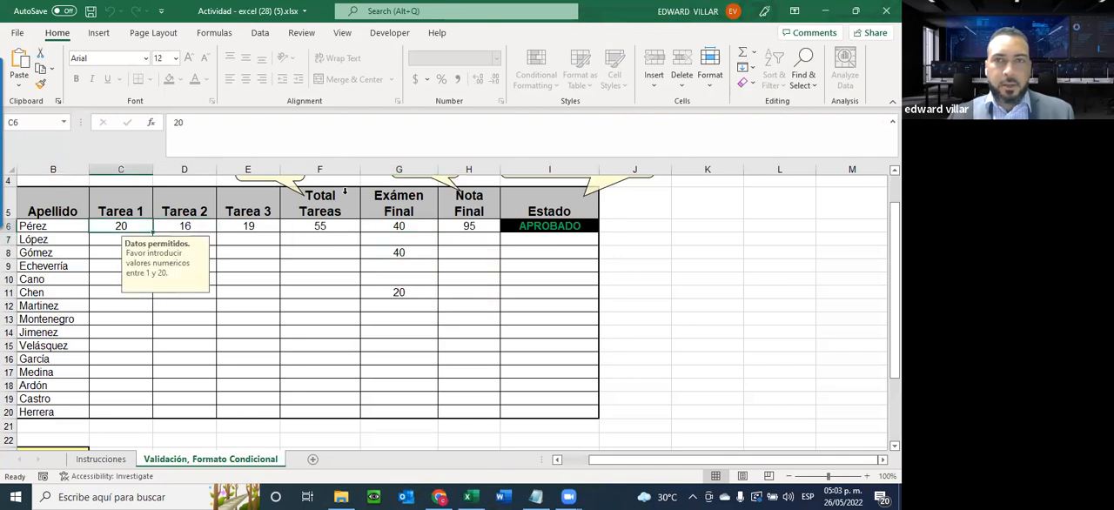
pyautogui.click(259, 32)
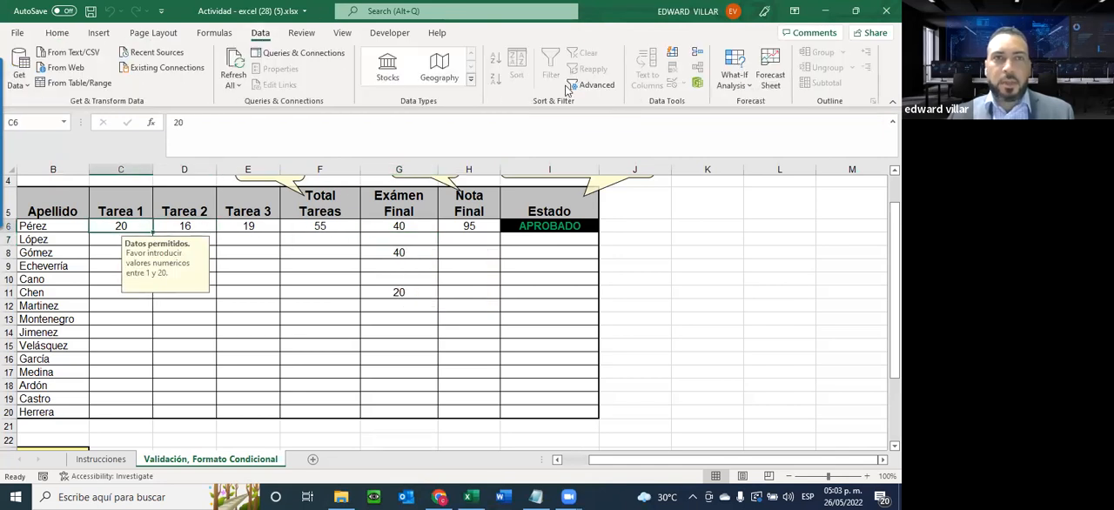
pyautogui.click(224, 228)
pyautogui.click(319, 236)
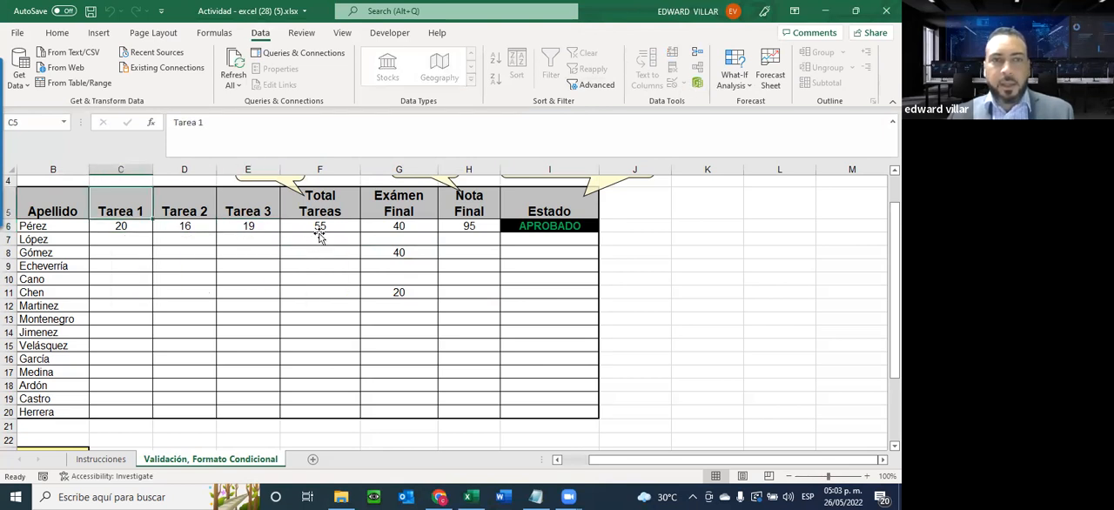
pyautogui.click(391, 228)
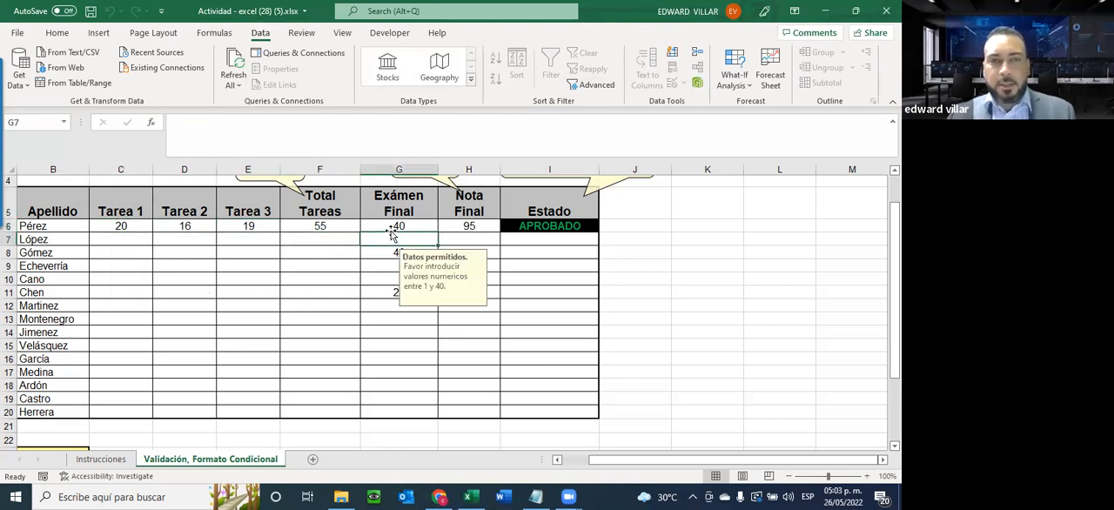
pyautogui.click(478, 226)
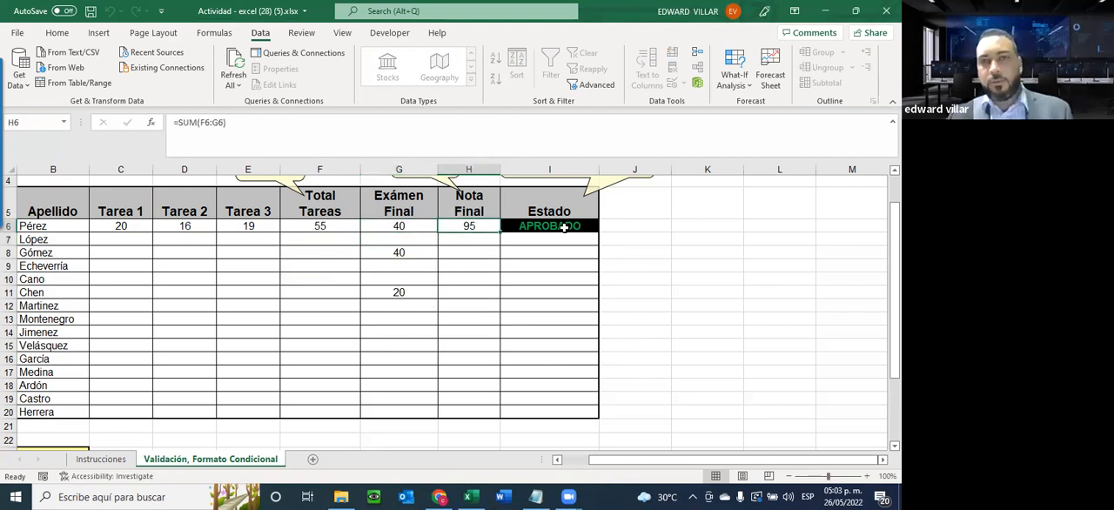
pyautogui.click(579, 231)
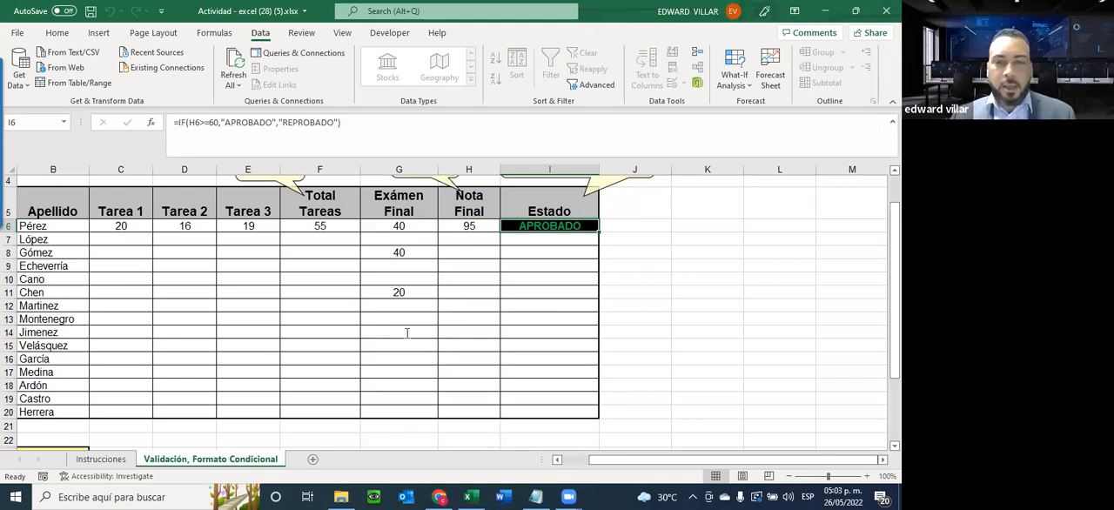
pyautogui.hotkey('alt', 'Tab')
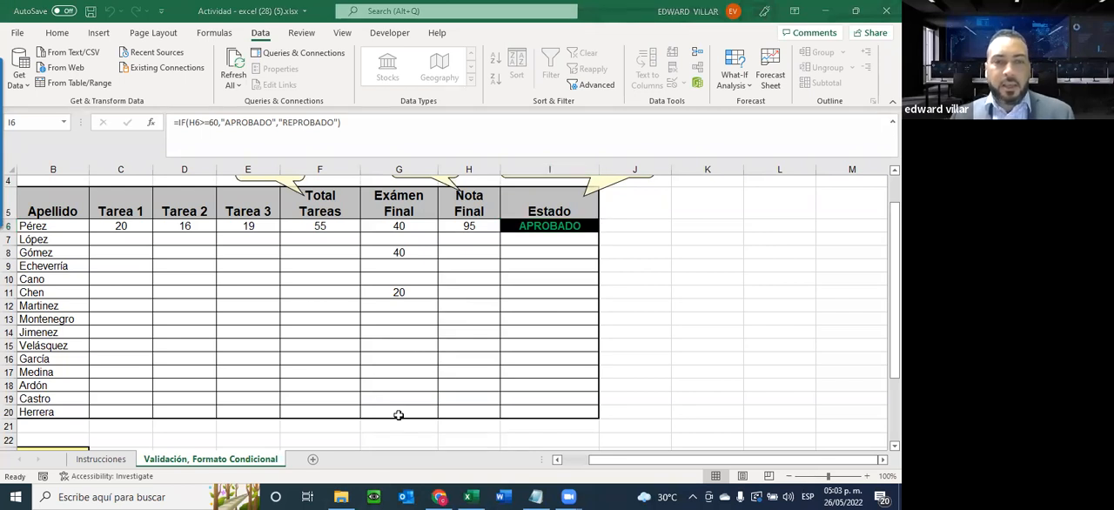